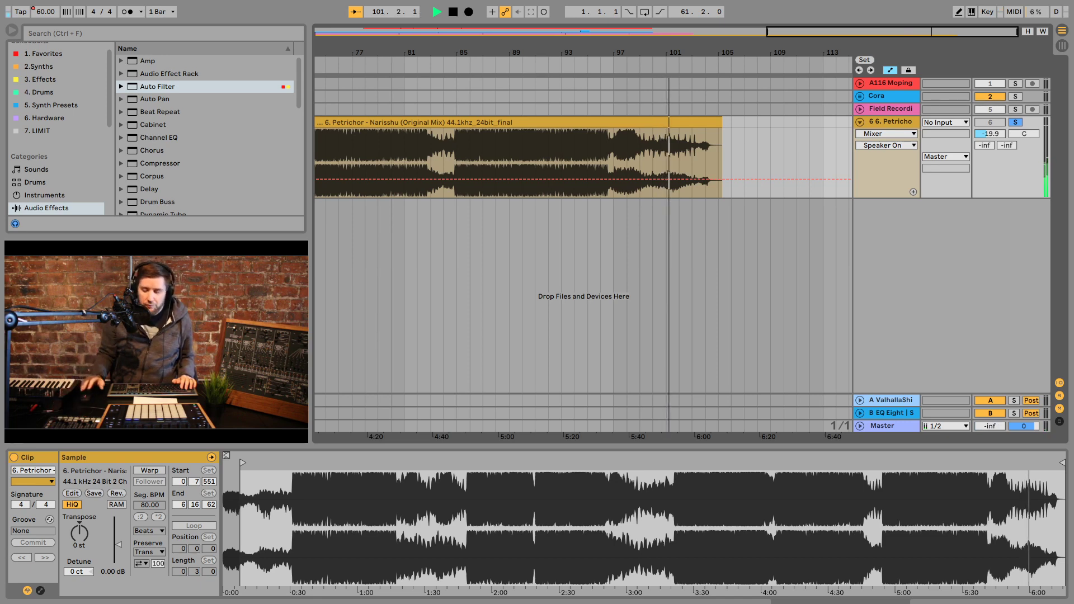
Step: Stop playback and delete the "6. Petrichor" reference track from the arrangement
key(space)
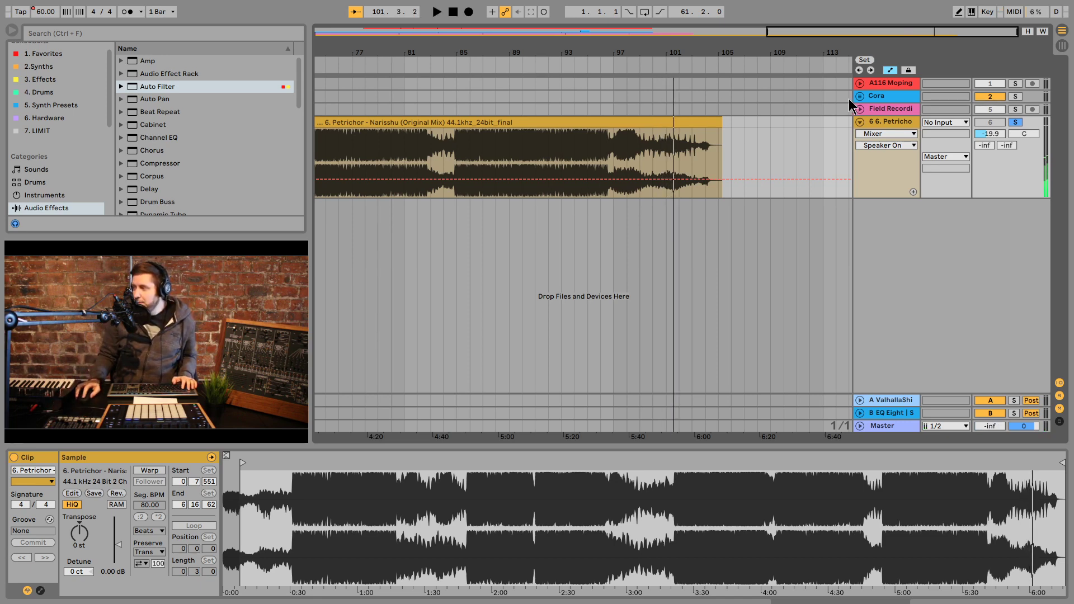
double_click(761, 53)
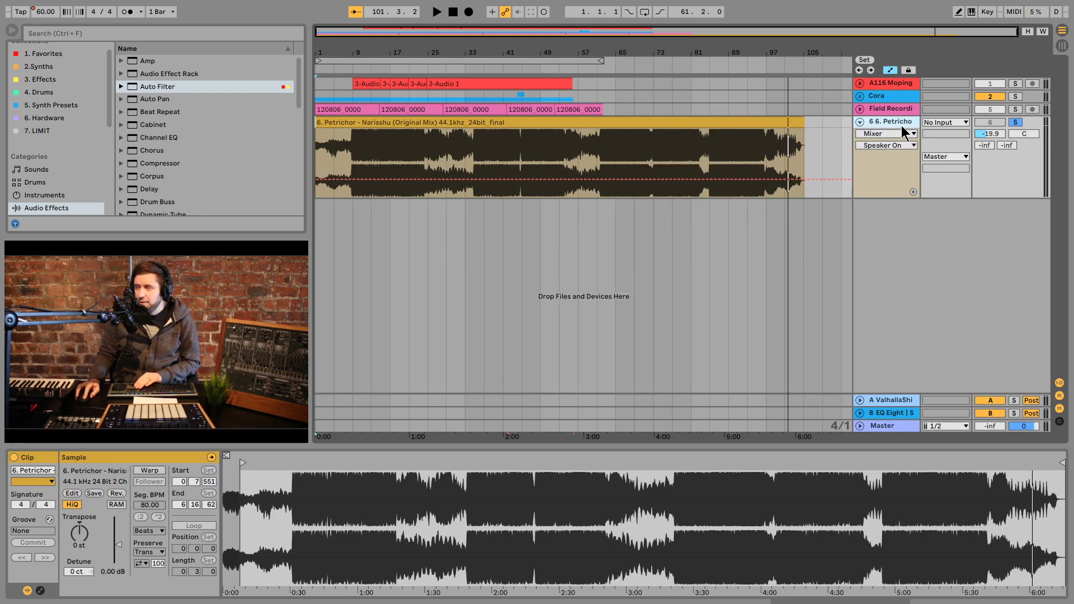
key(Delete)
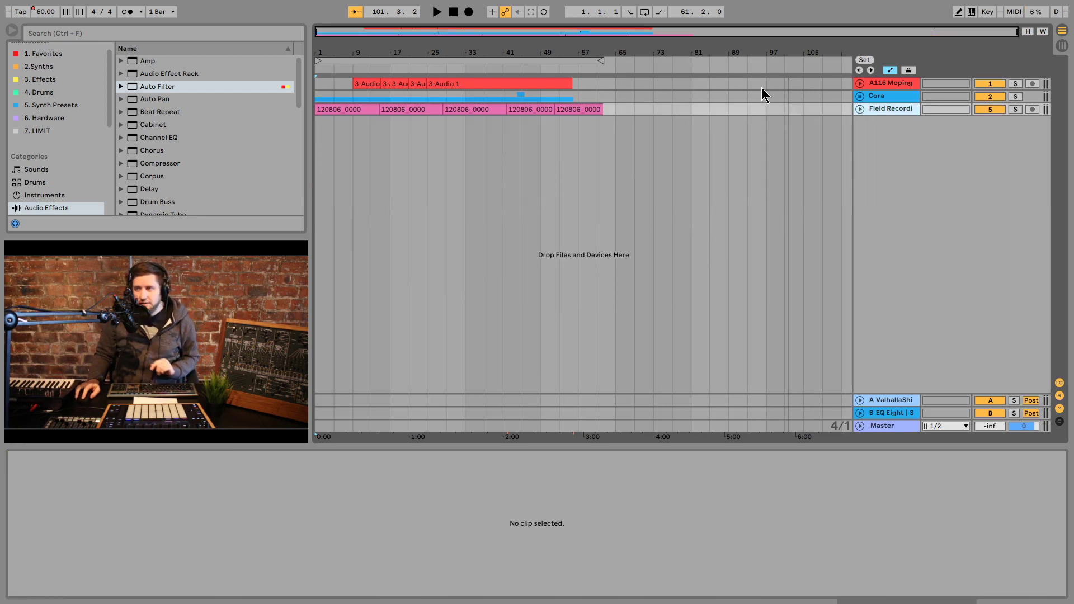
Step: Listen to the remaining tracks from the start of the arrangement and look inside the Cora group
click(454, 12)
key(space)
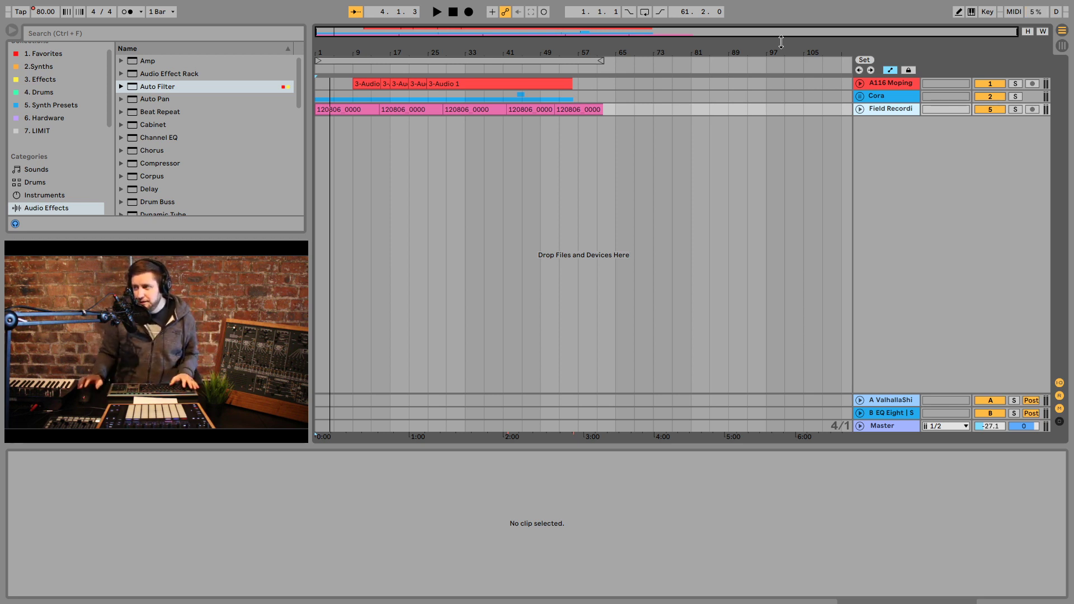
key(space)
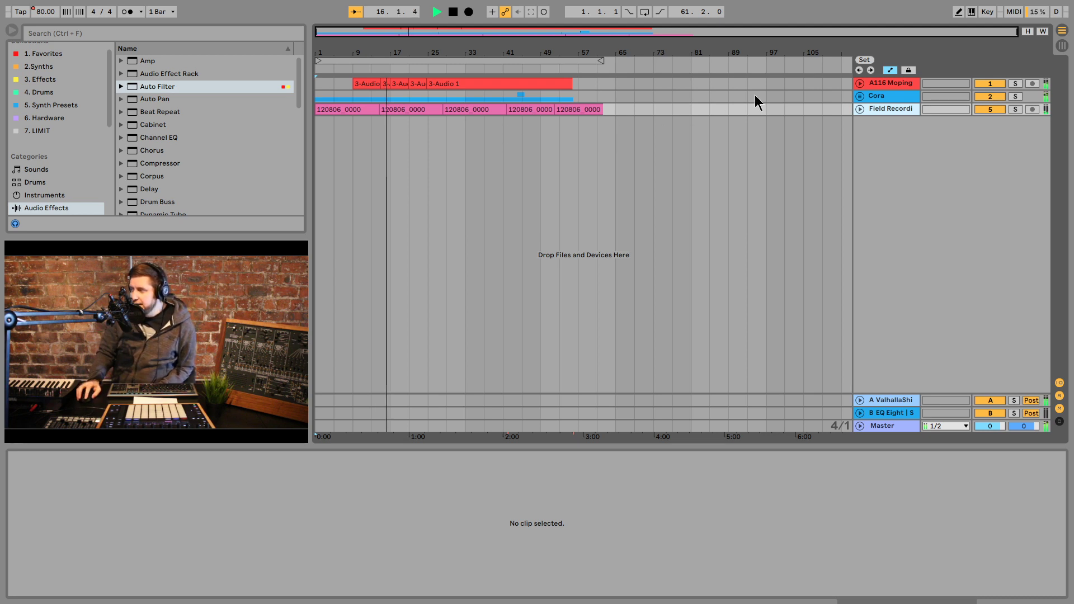
click(861, 96)
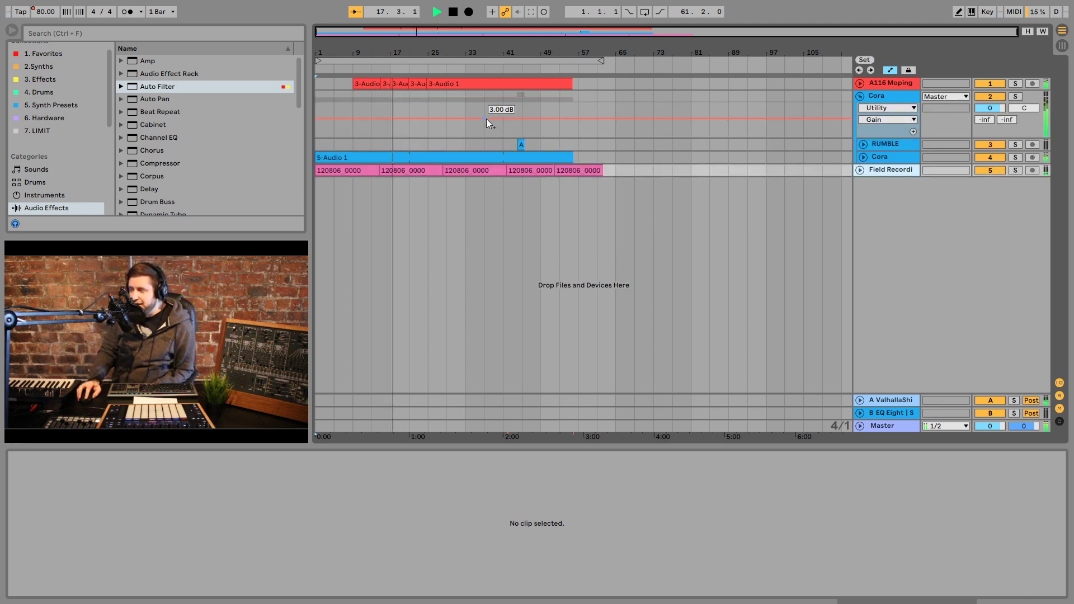
click(859, 96)
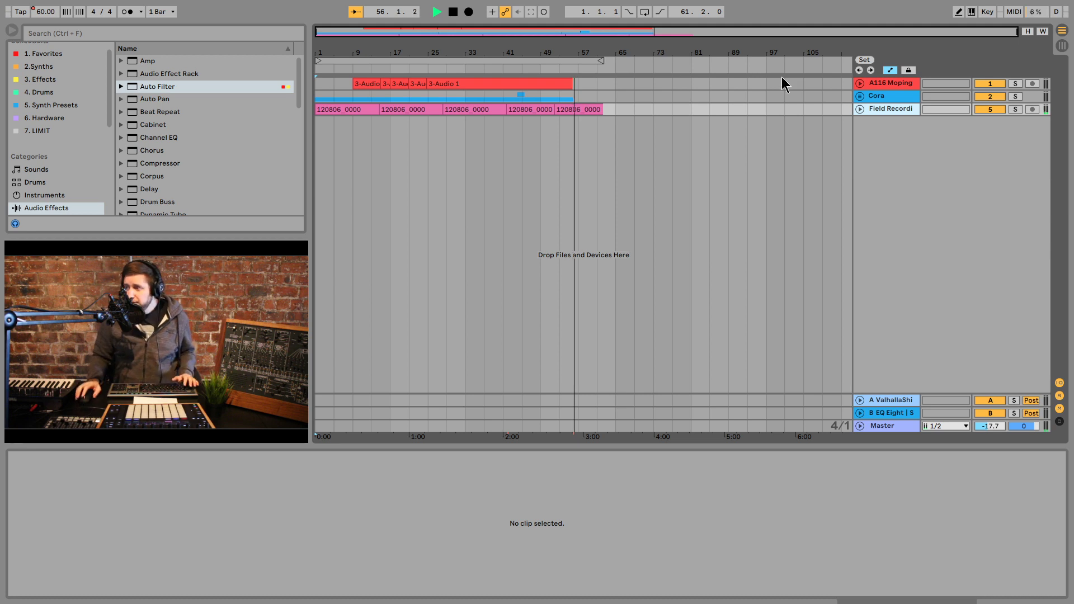
key(space)
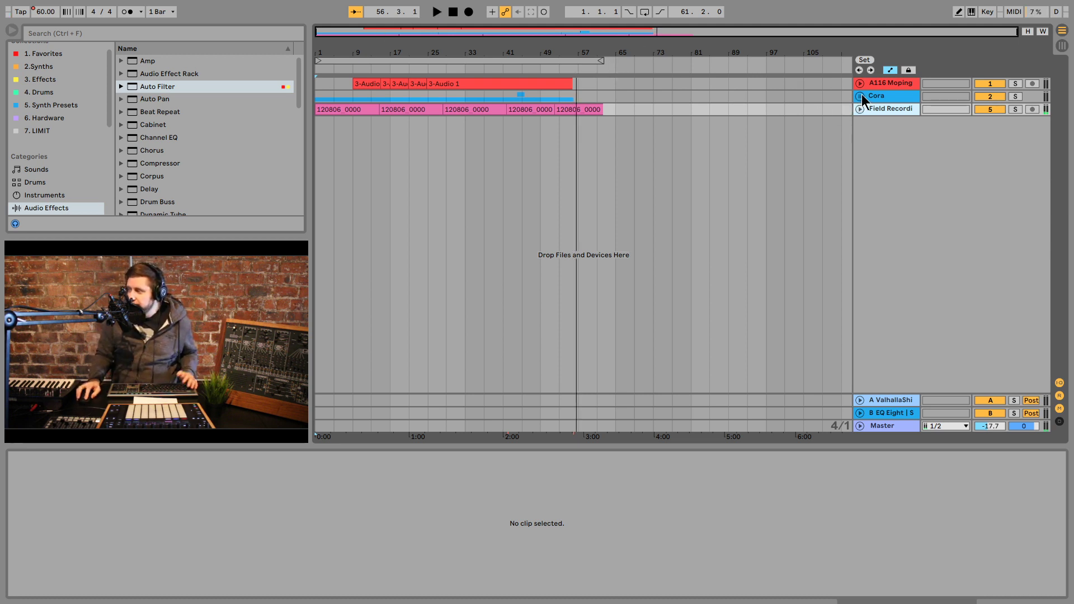
Step: Unfold the Cora track inside the Cora group, inspect its clip, and play the track soloed
click(859, 97)
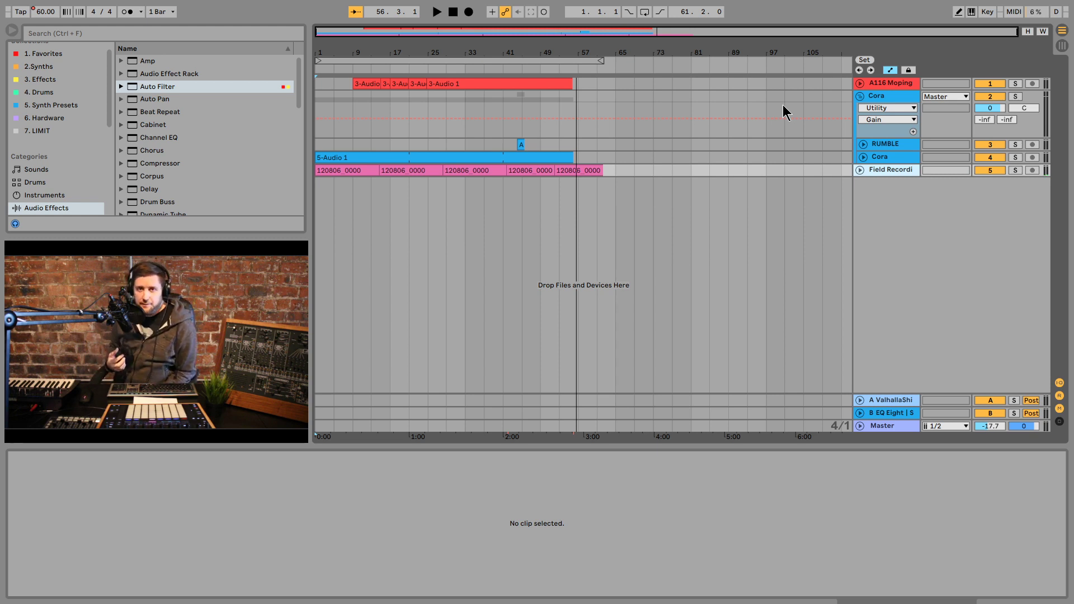
click(863, 157)
click(336, 155)
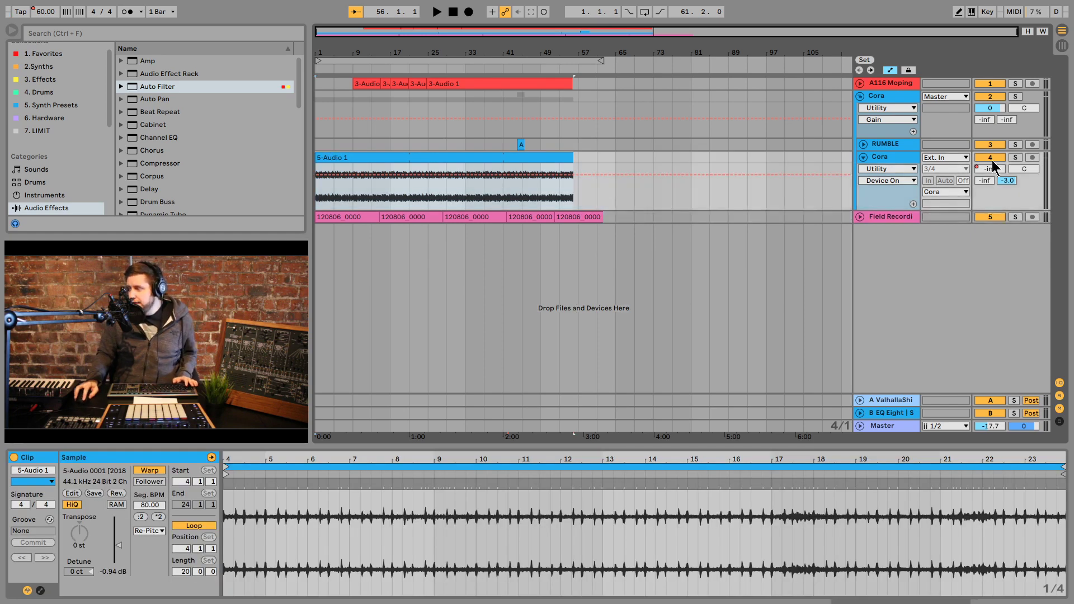
click(1015, 157)
key(space)
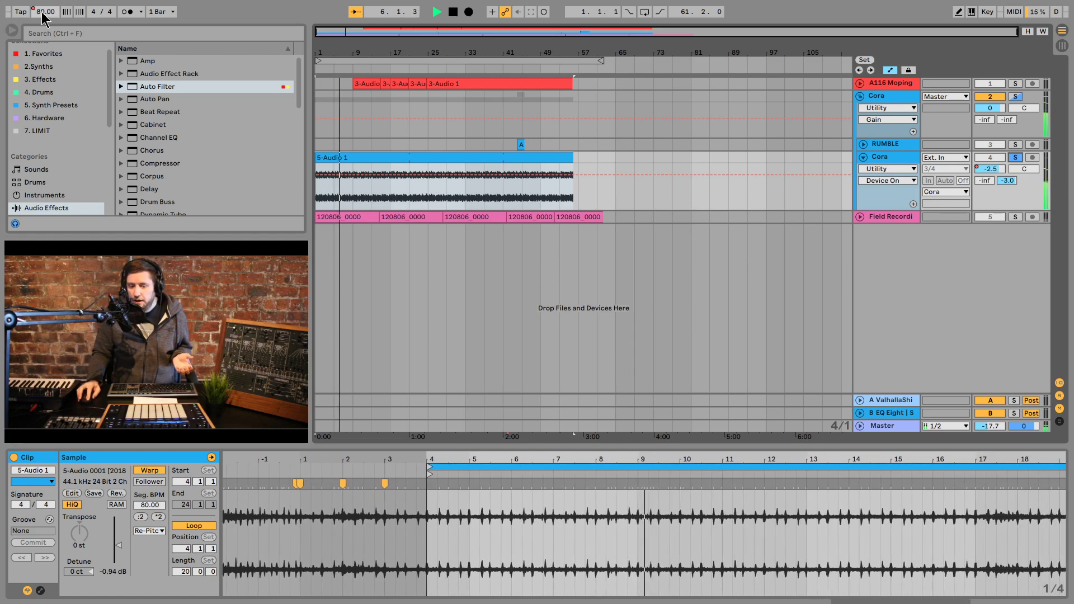
Step: Audition the soloed Cora track at 84, 226 and 222 BPM, and return the tempo to 80 BPM
drag(42, 13, 43, 11)
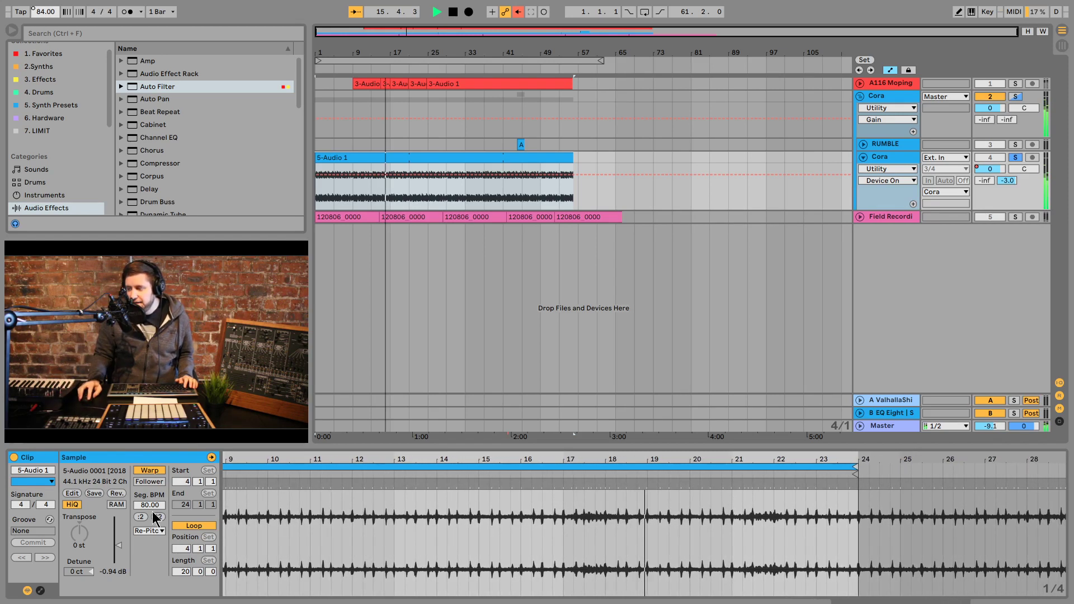
drag(47, 14, 47, 2)
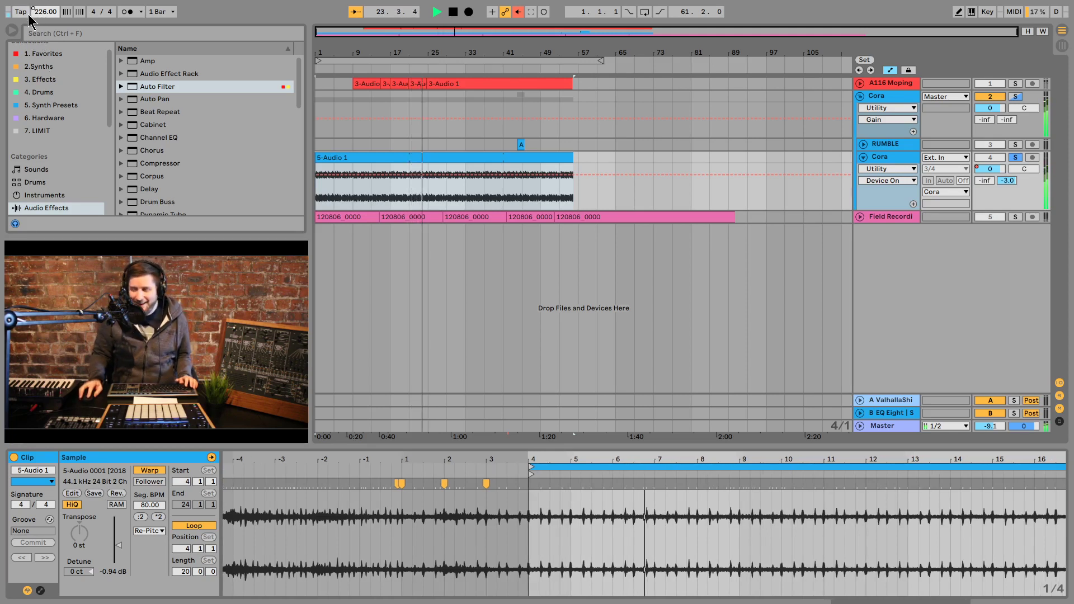
drag(51, 12, 33, 8)
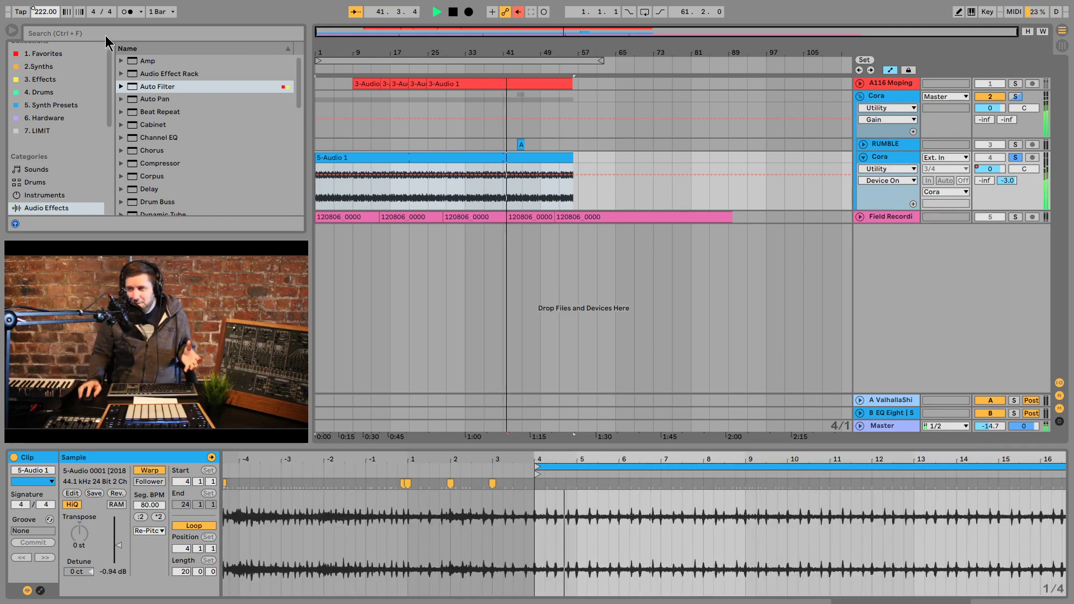
mouse_move(51, 20)
mouse_down()
mouse_move(51, 109)
mouse_move(48, 15)
mouse_up()
key(space)
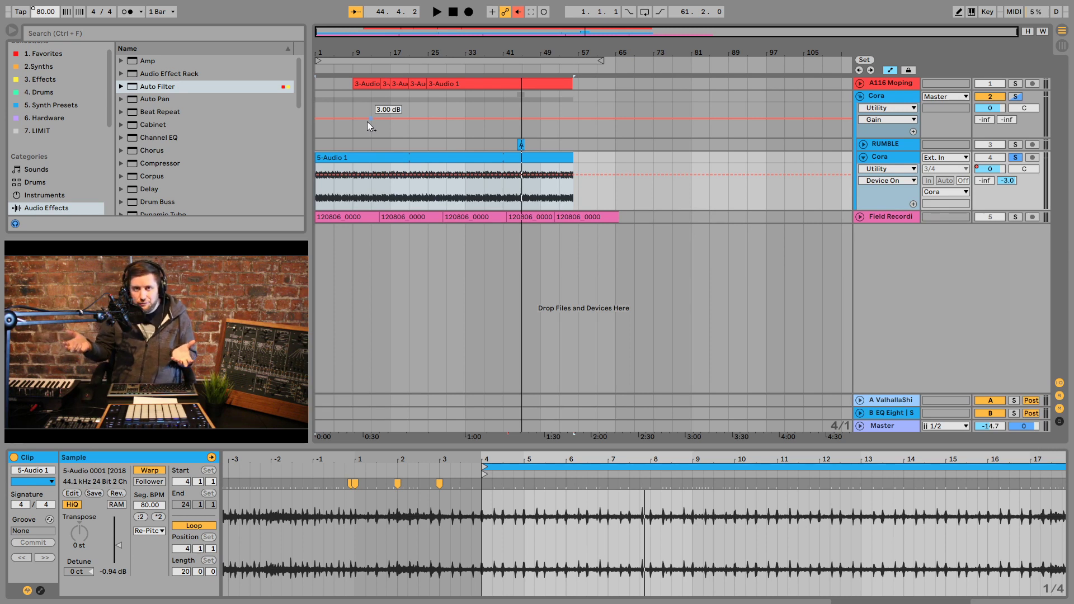
Step: Collapse the Cora track and its group, return to the arrangement start, and unsolo the group
click(863, 158)
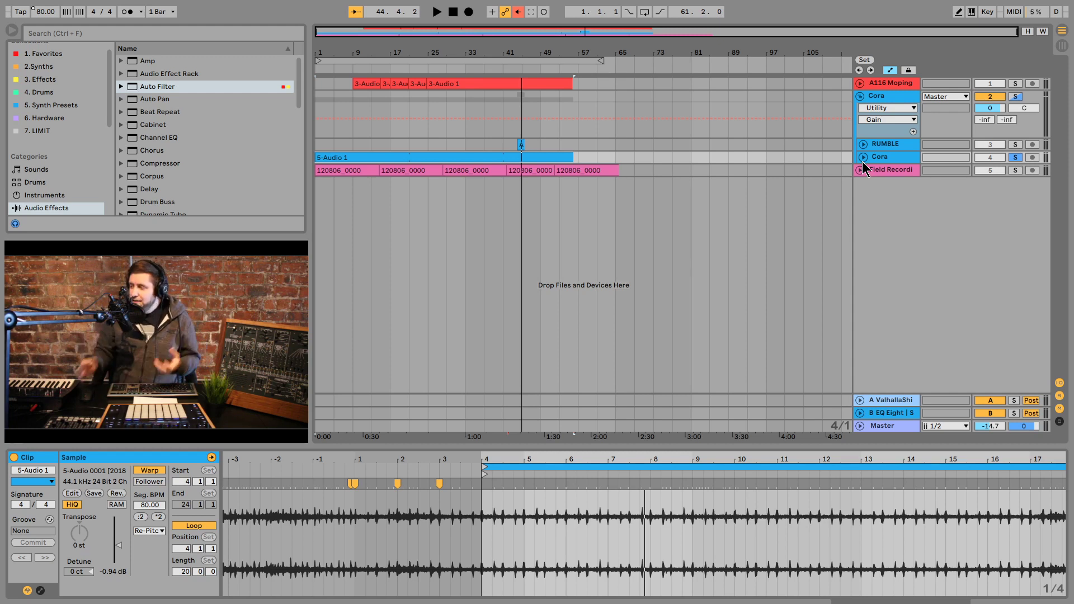
click(859, 97)
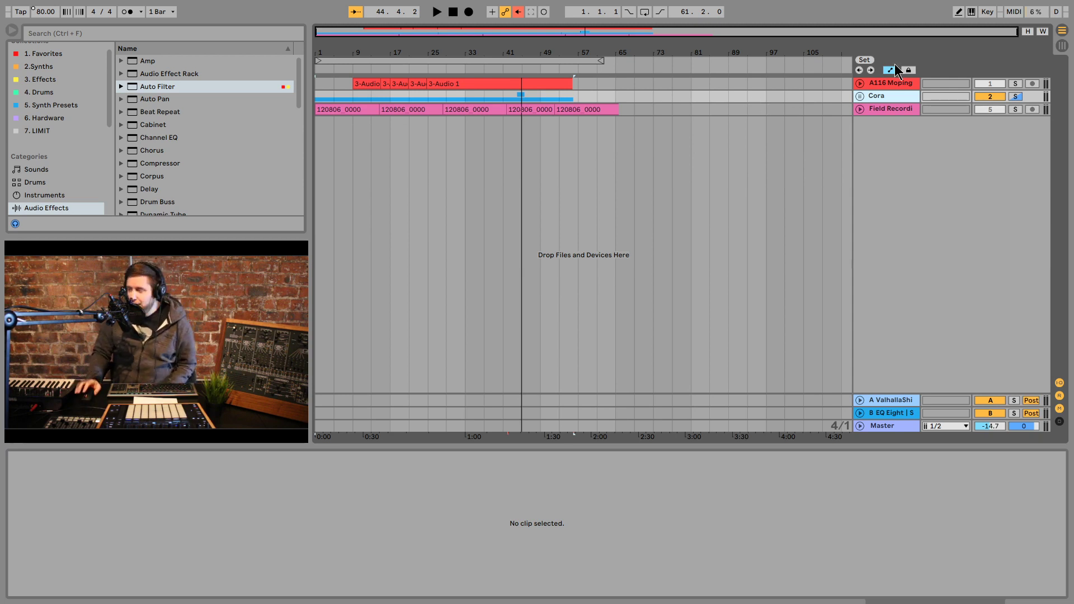
click(452, 15)
key(space)
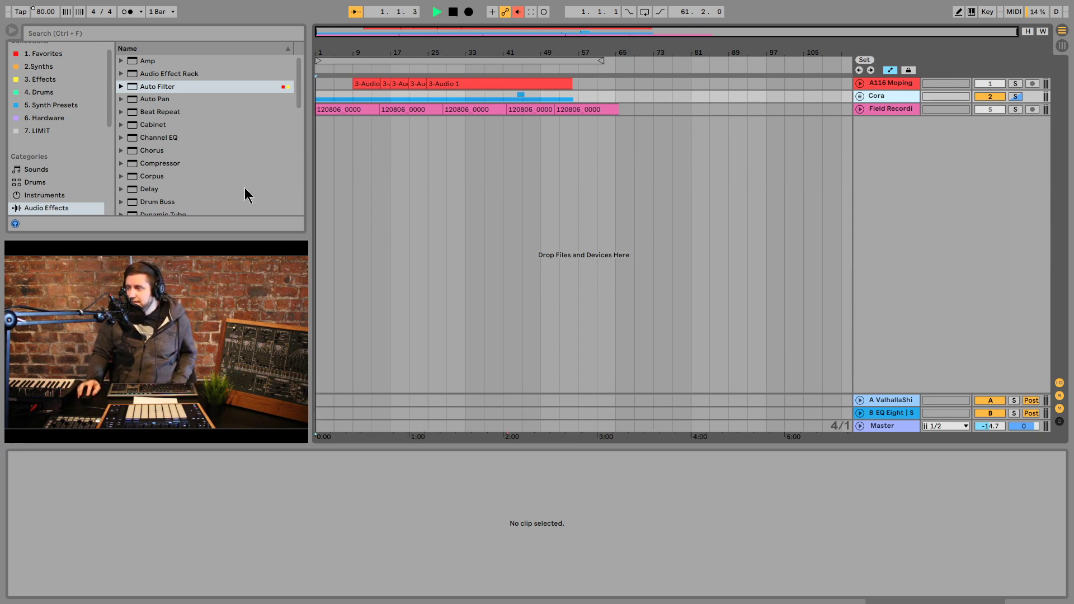
click(1015, 97)
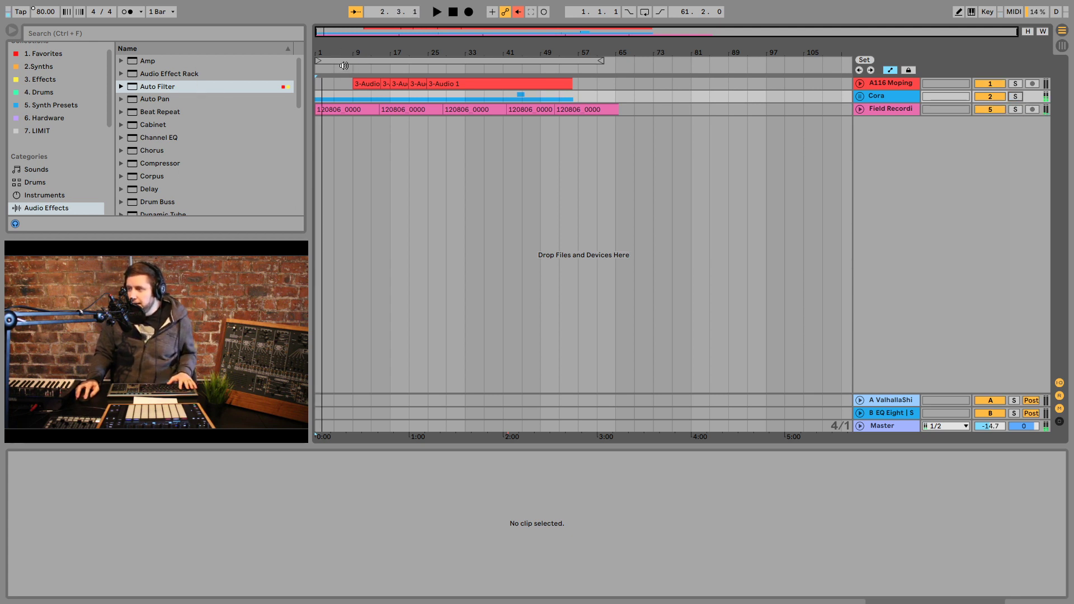
Step: Solo the A116 Moping track and unfold it to inspect its clips during playback
click(1016, 84)
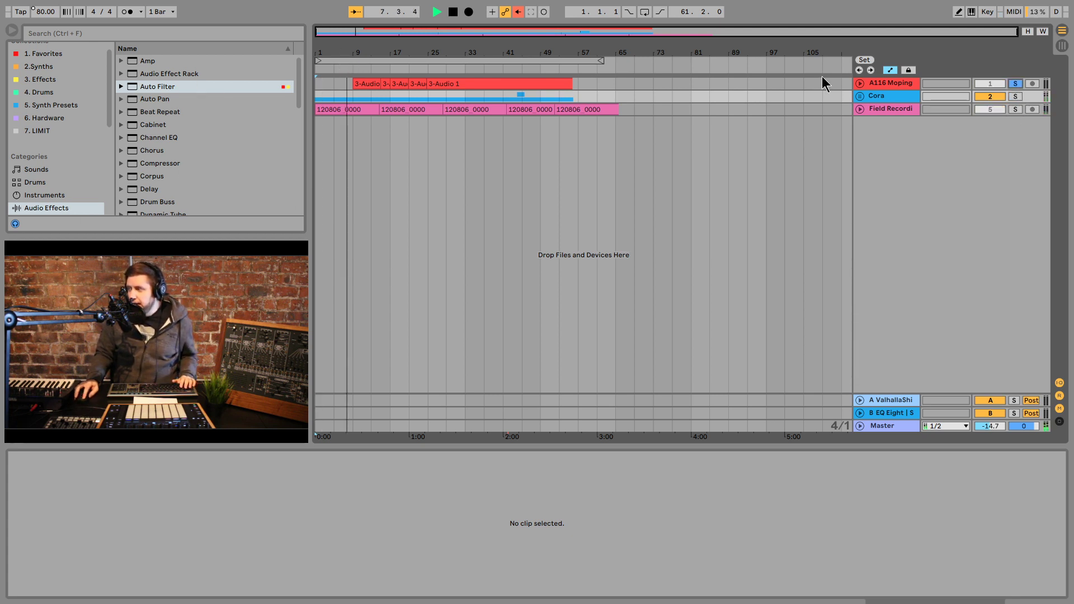
click(860, 83)
drag(349, 49, 374, 51)
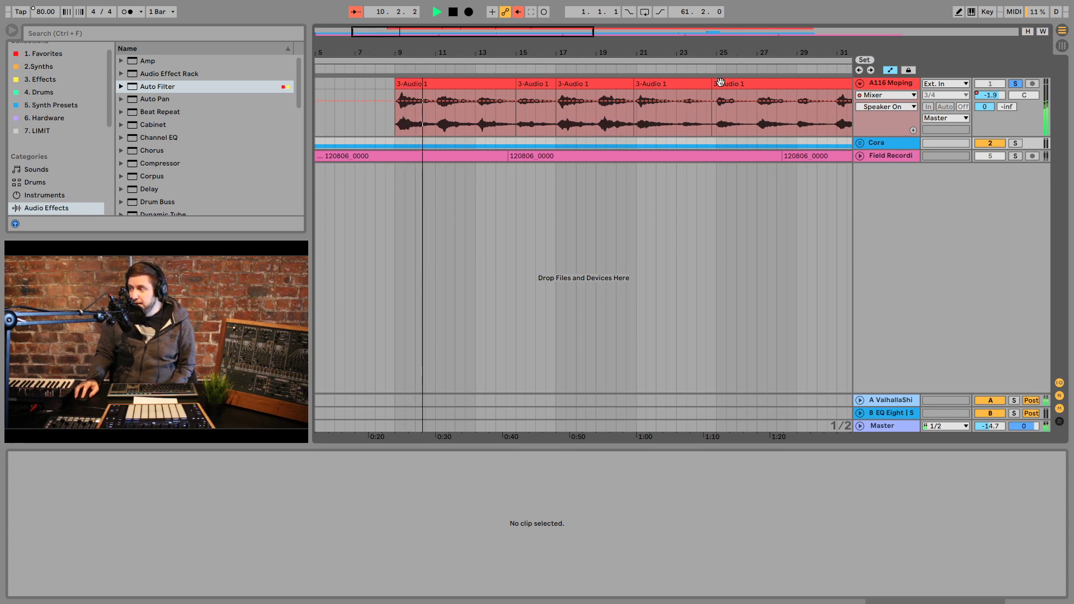
Step: Deactivate the whole effect chain on the A116 Moping track, through to the ValhallaVintageVerb, and stop playback
click(874, 89)
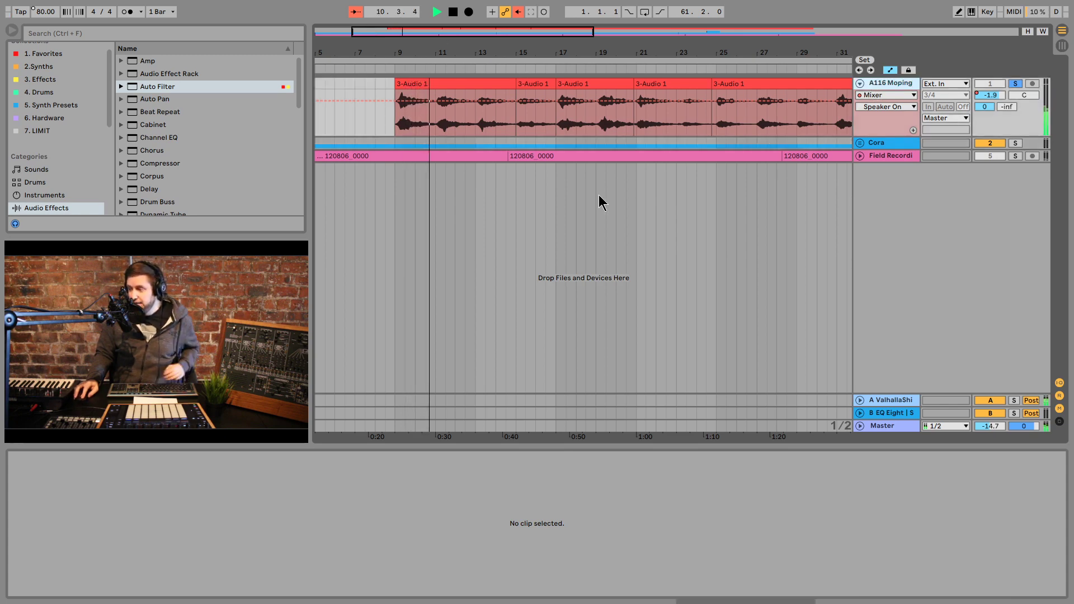
click(903, 90)
scroll(983, 507, right, 3)
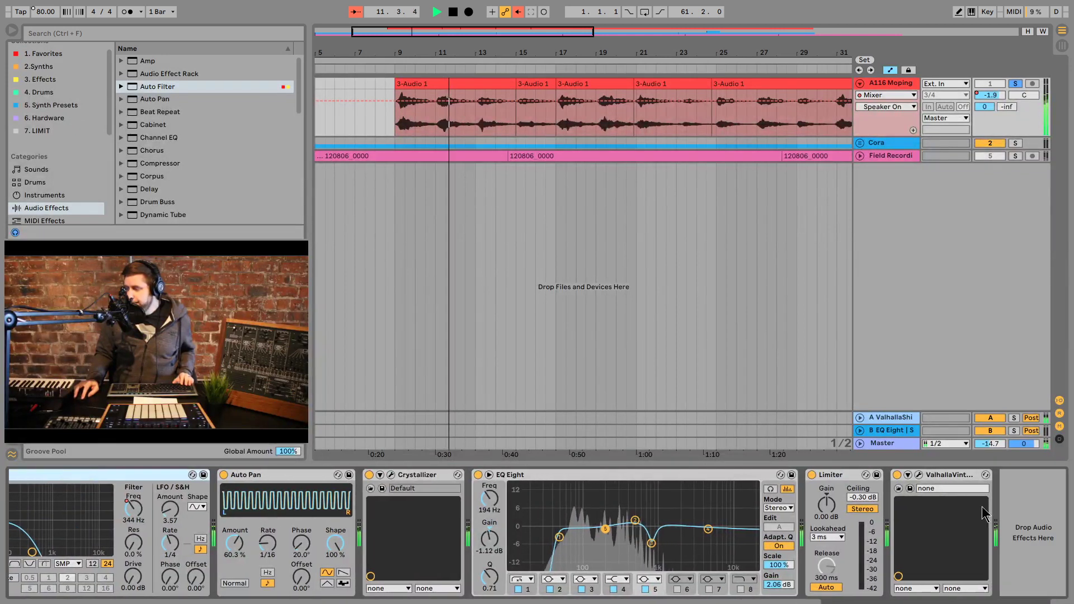
shift+click(955, 474)
key(0)
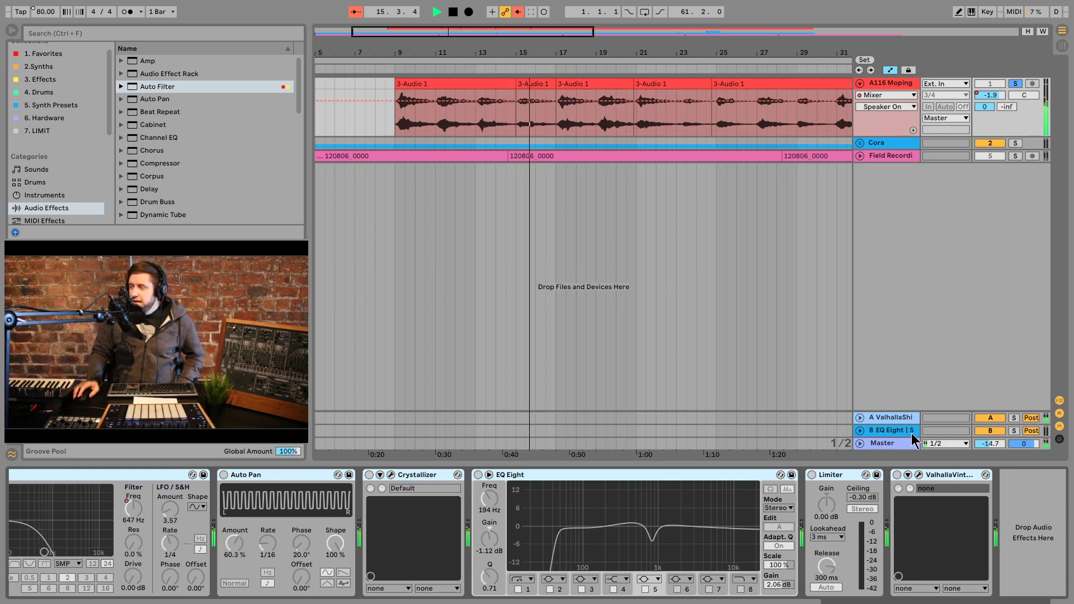
key(space)
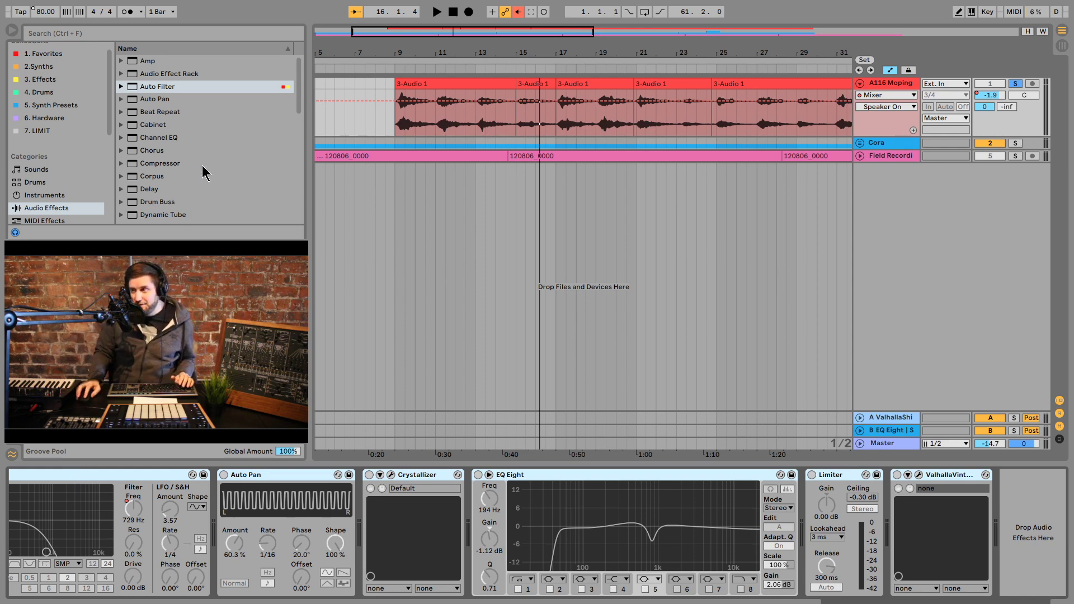
Step: Unsolo the A116 Moping track and briefly play the arrangement from the start
drag(384, 47, 376, 46)
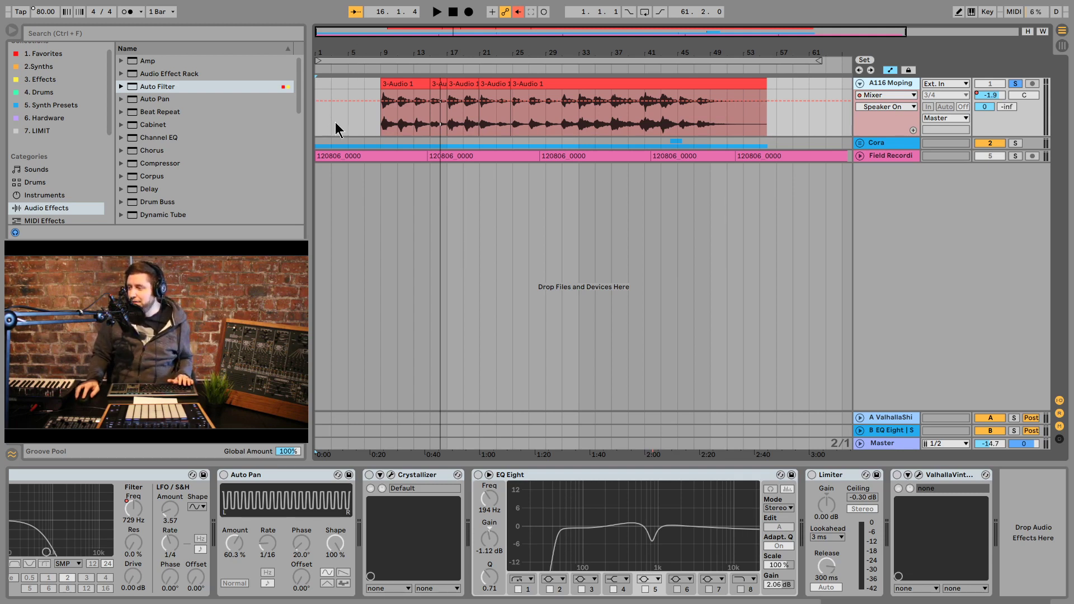
click(453, 13)
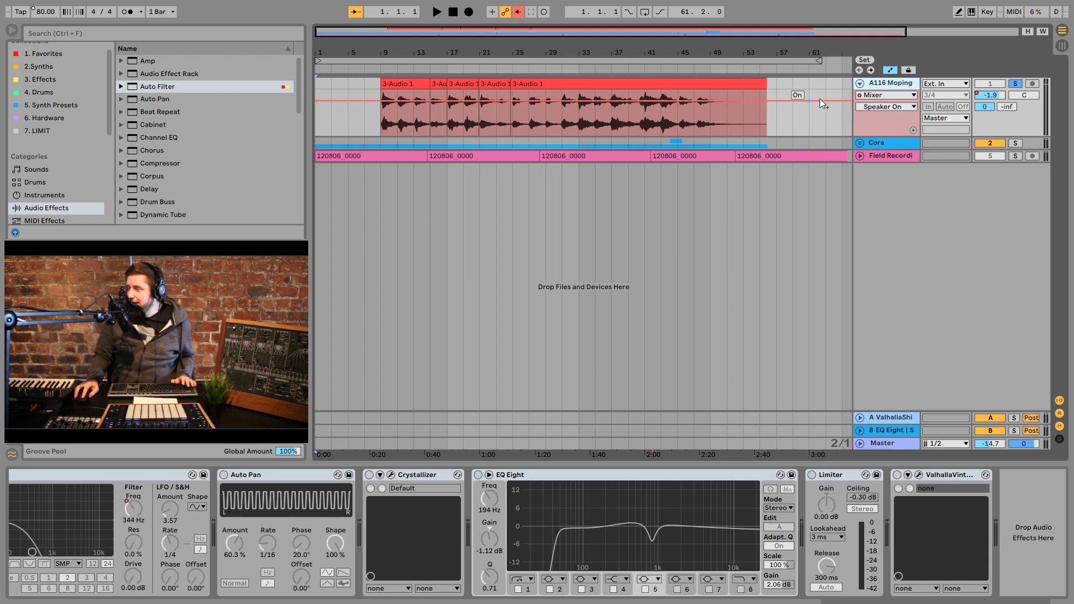
click(1015, 84)
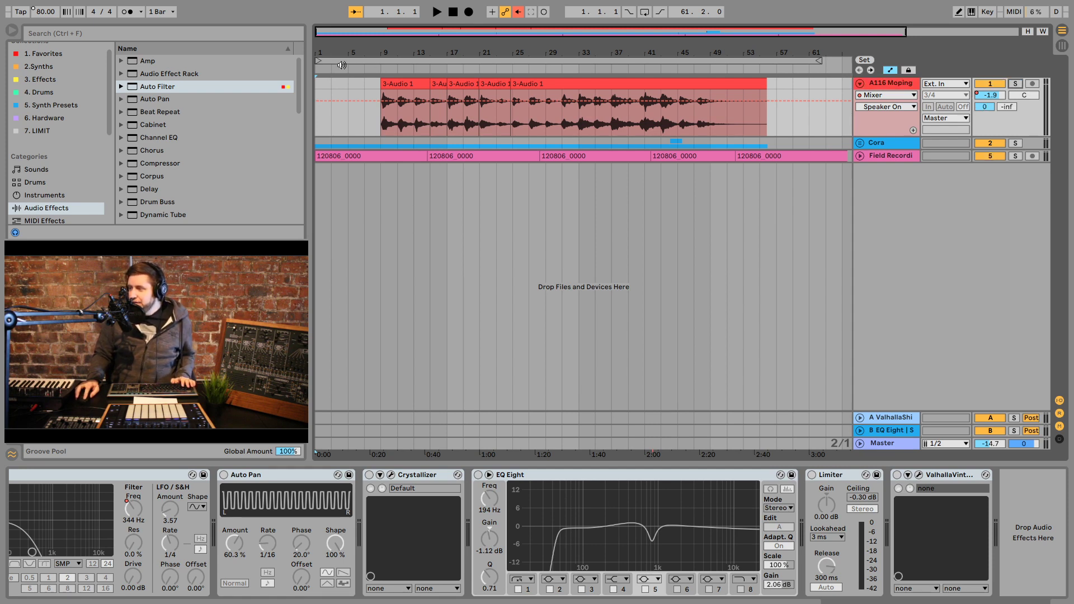
click(381, 69)
click(327, 71)
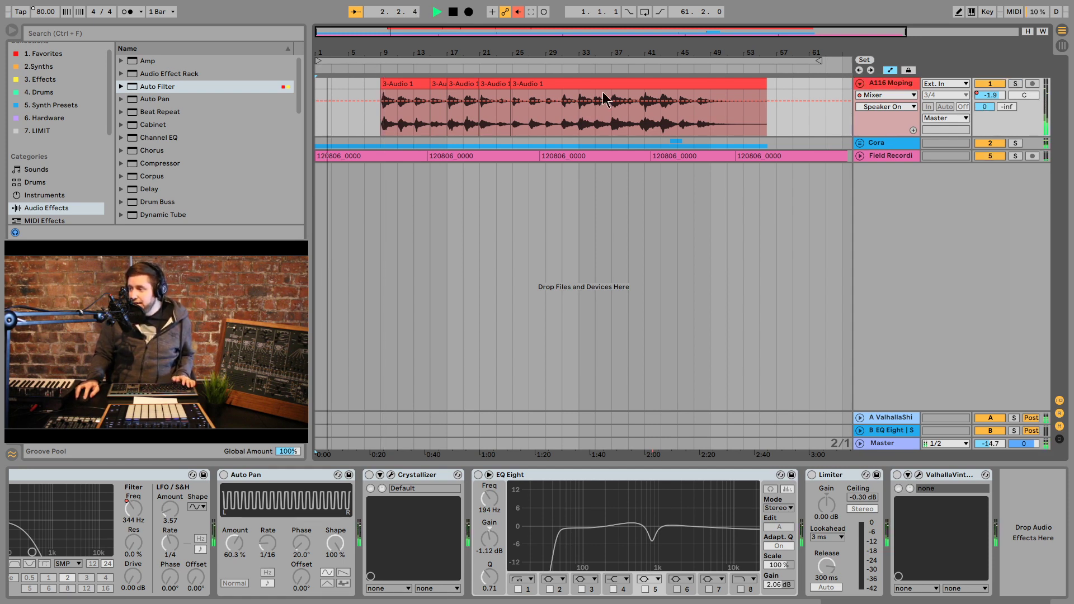
key(space)
Step: Insert a new audio track below A116 Moping and mute the A116 Moping track
click(891, 85)
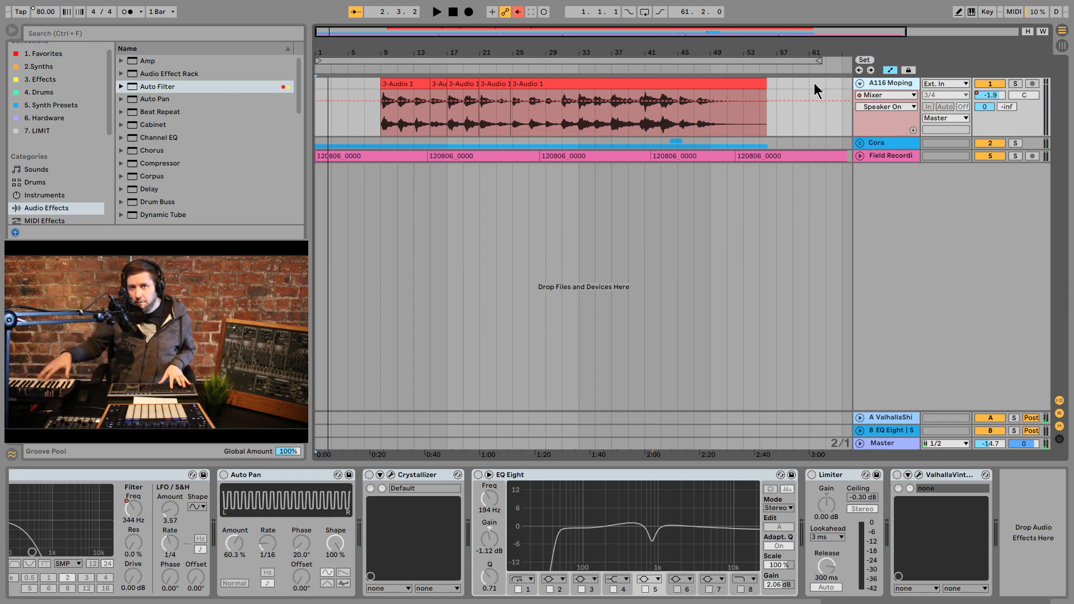
key(ctrl+t)
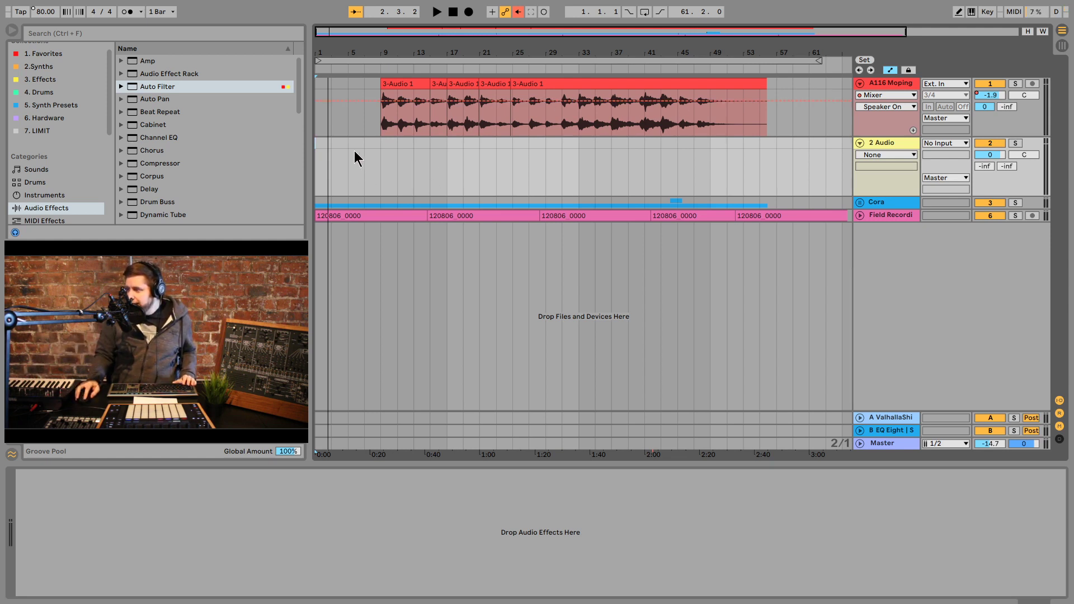
click(990, 85)
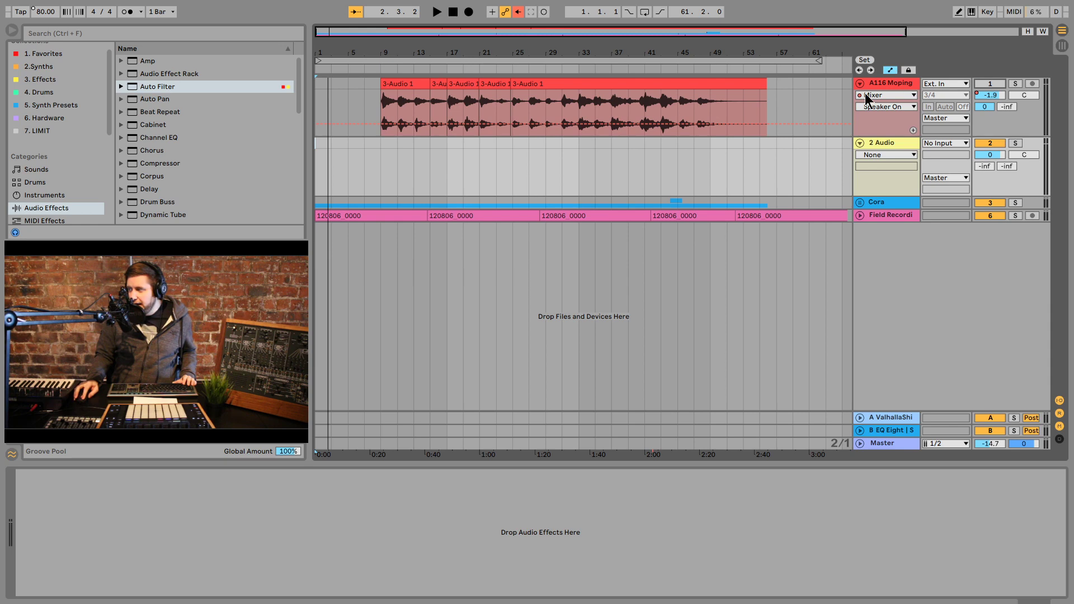
Step: Set the new audio track's input to Ext. In channel 1 with Auto monitoring, and arm it for recording
click(940, 135)
click(935, 154)
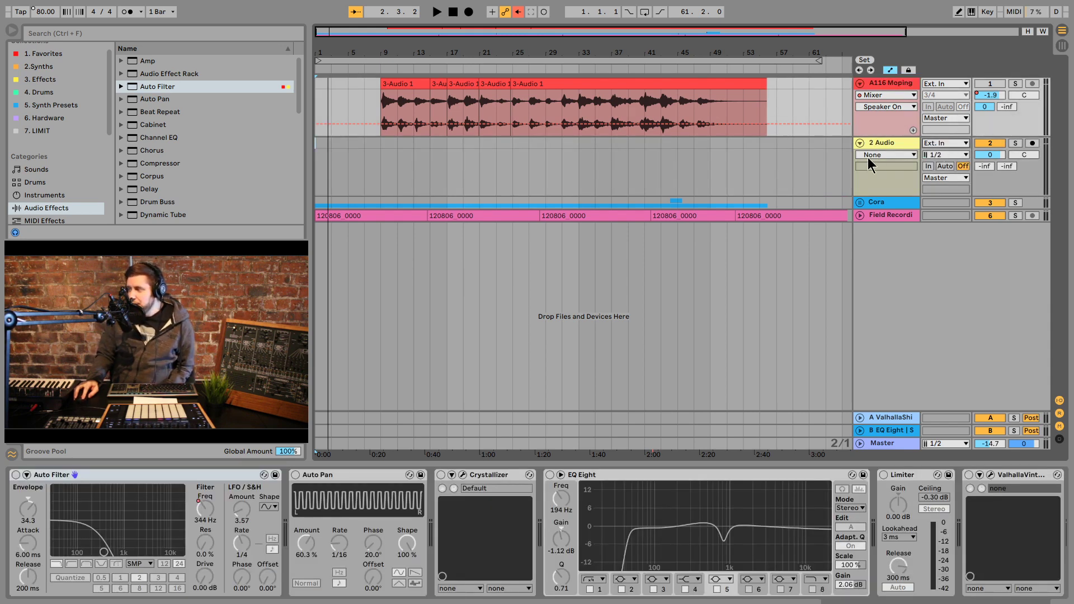
click(933, 154)
click(930, 178)
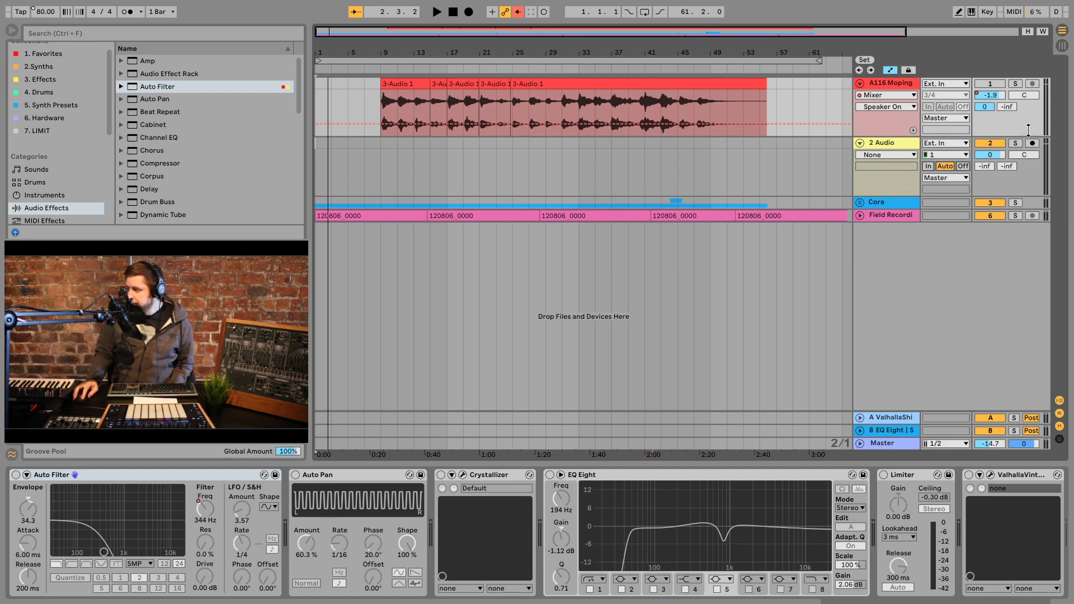
click(1033, 143)
click(911, 188)
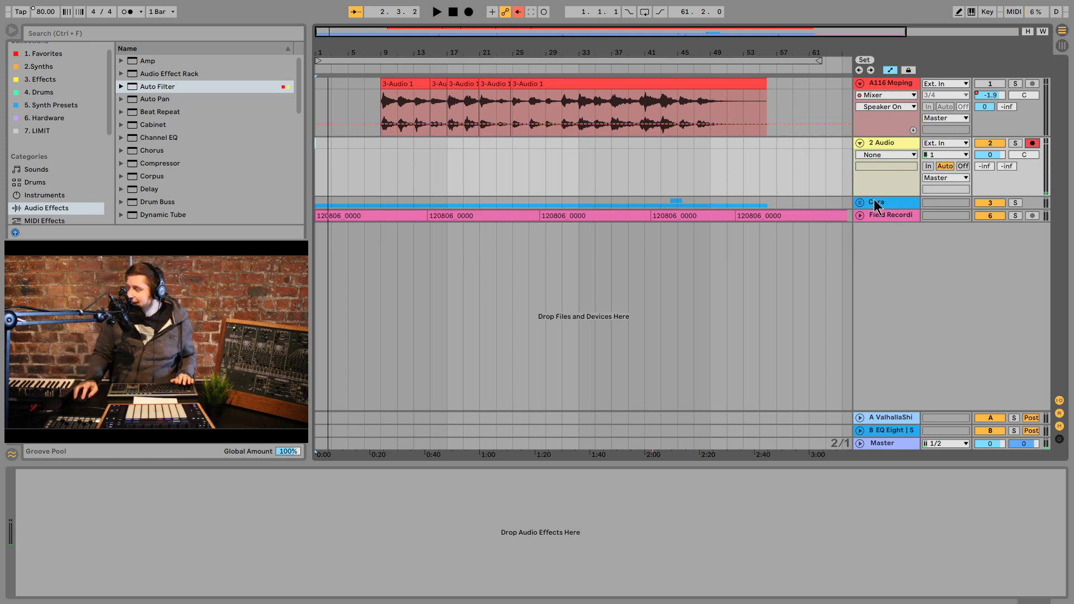
Step: Play the arrangement and record the external input onto the 2 Audio track from about bar 8 to bar 30
key(space)
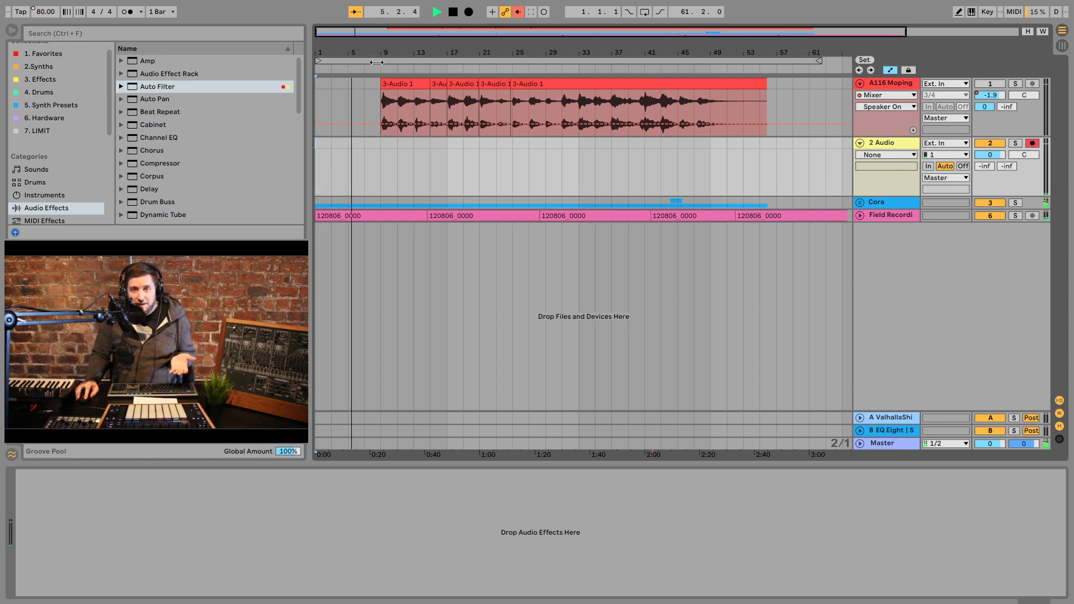
click(469, 12)
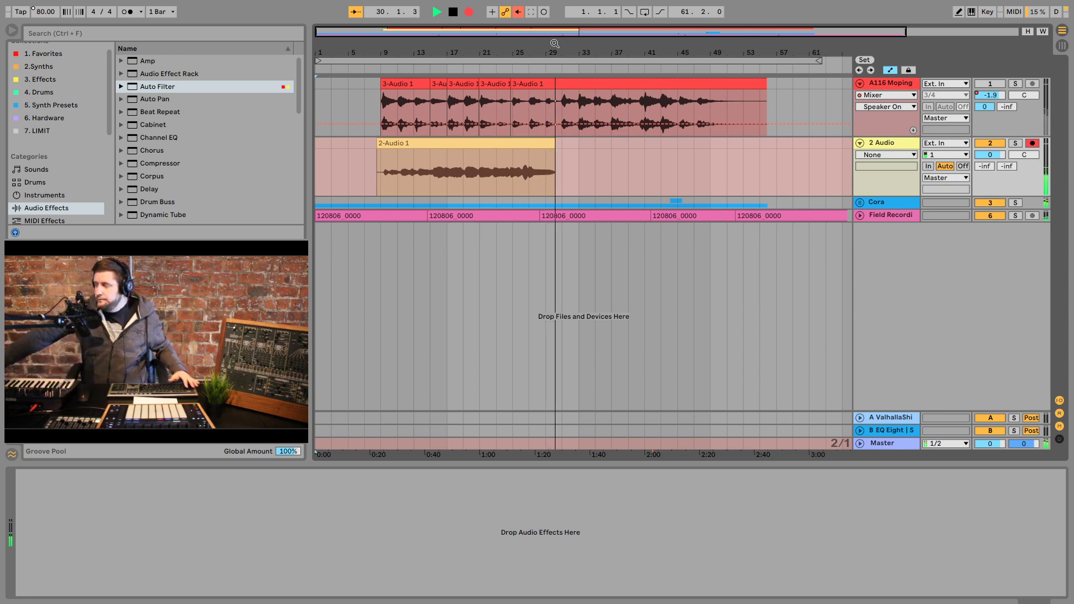
key(space)
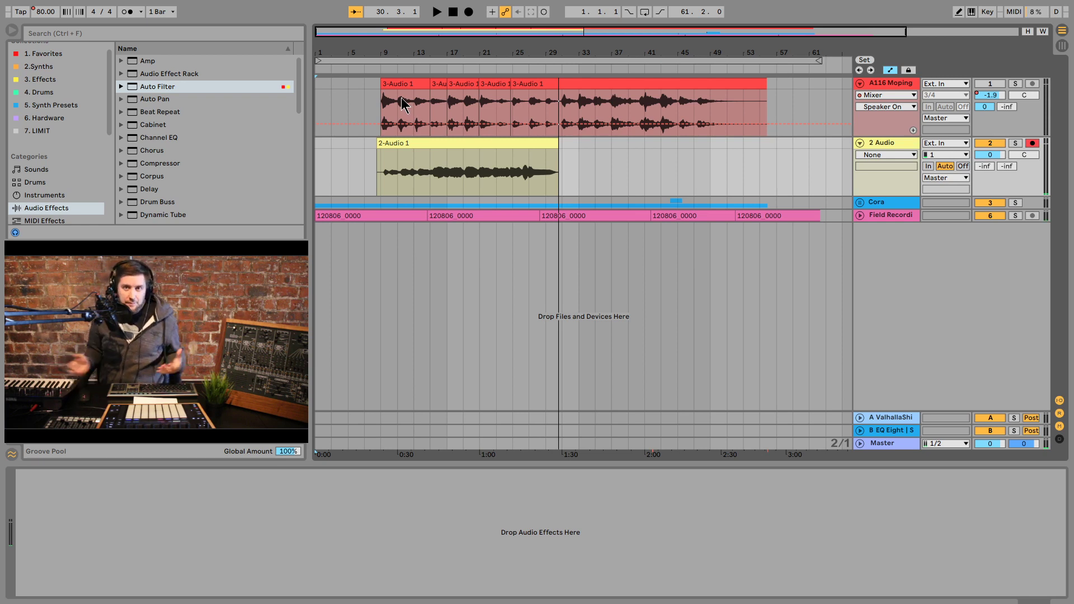
Step: Solo the field recording track and play it from about bar 15
click(871, 215)
click(1014, 216)
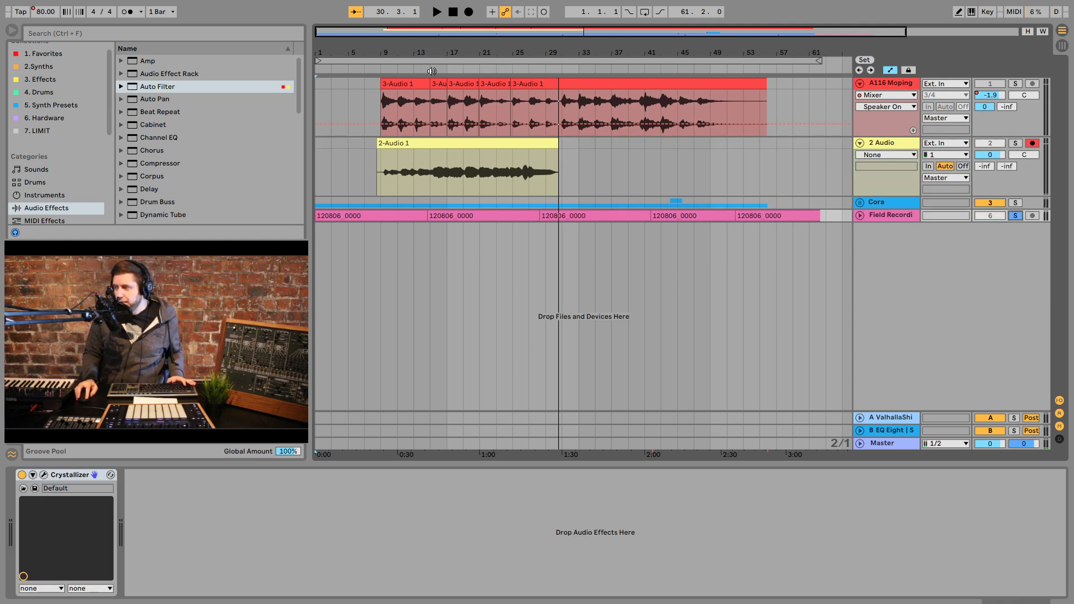
click(431, 71)
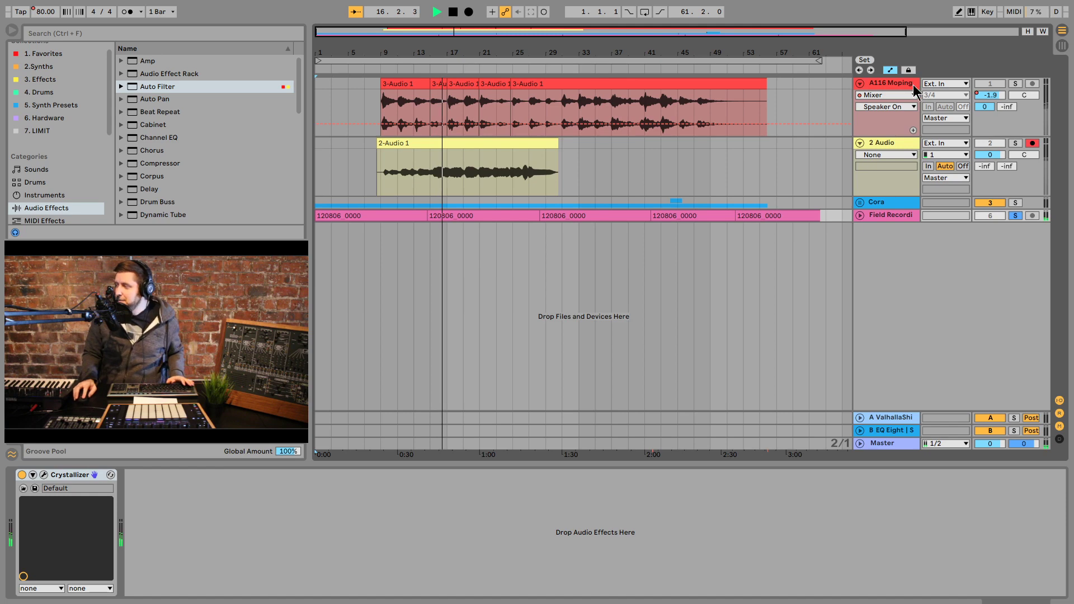
Step: Copy the A116 Moping track's whole effect chain onto the 2 Audio track and select its recorded clip
click(834, 99)
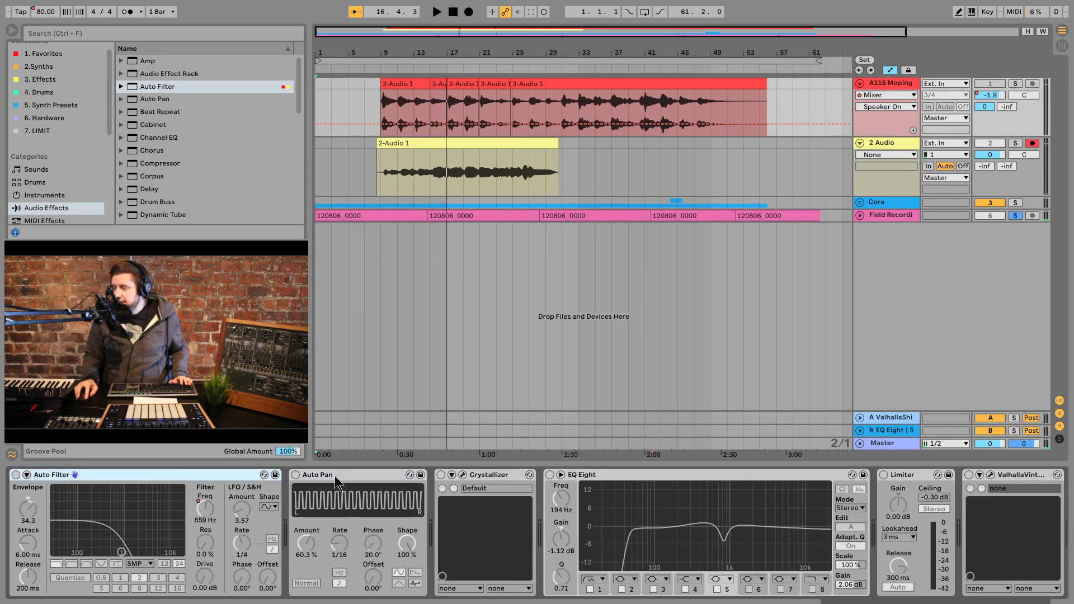
scroll(937, 478, right, 3)
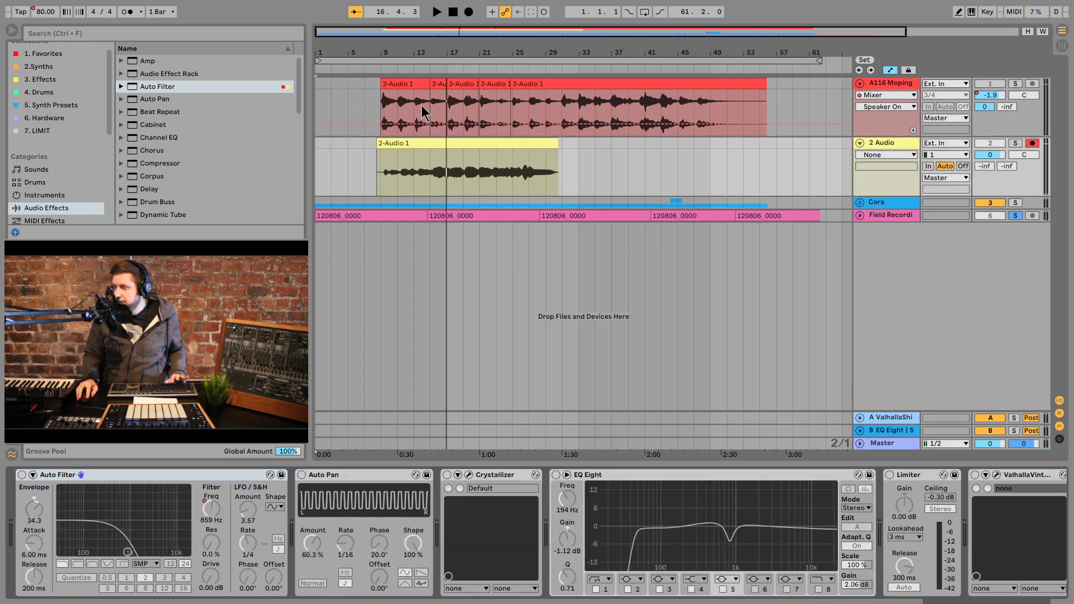
click(464, 144)
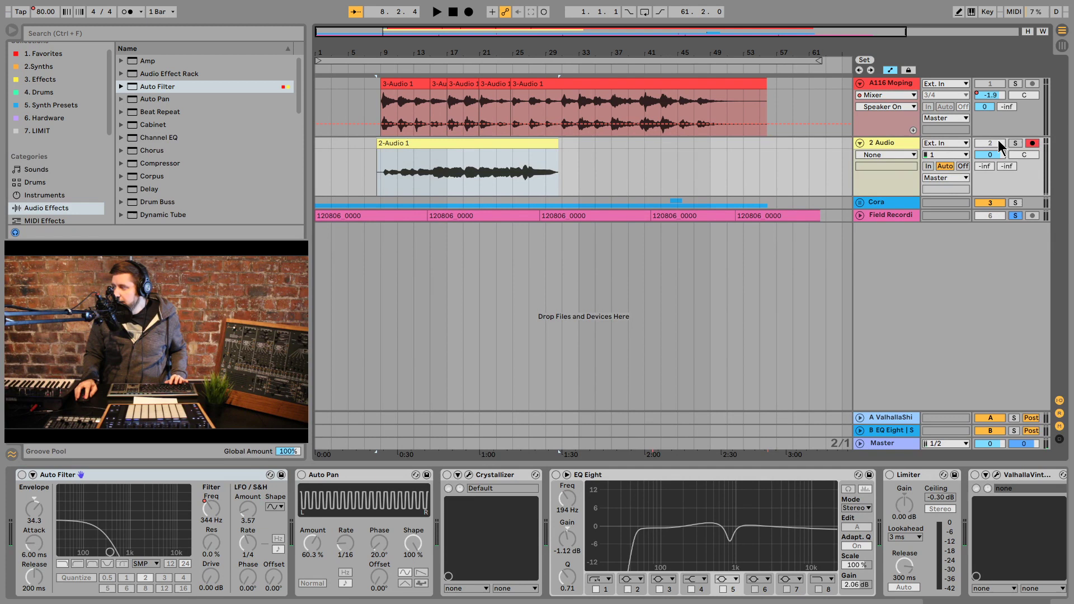
Step: Unsolo the field recording track, activate all the copied effects on 2 Audio, and play from the recorded clip's start
click(1015, 216)
key(space)
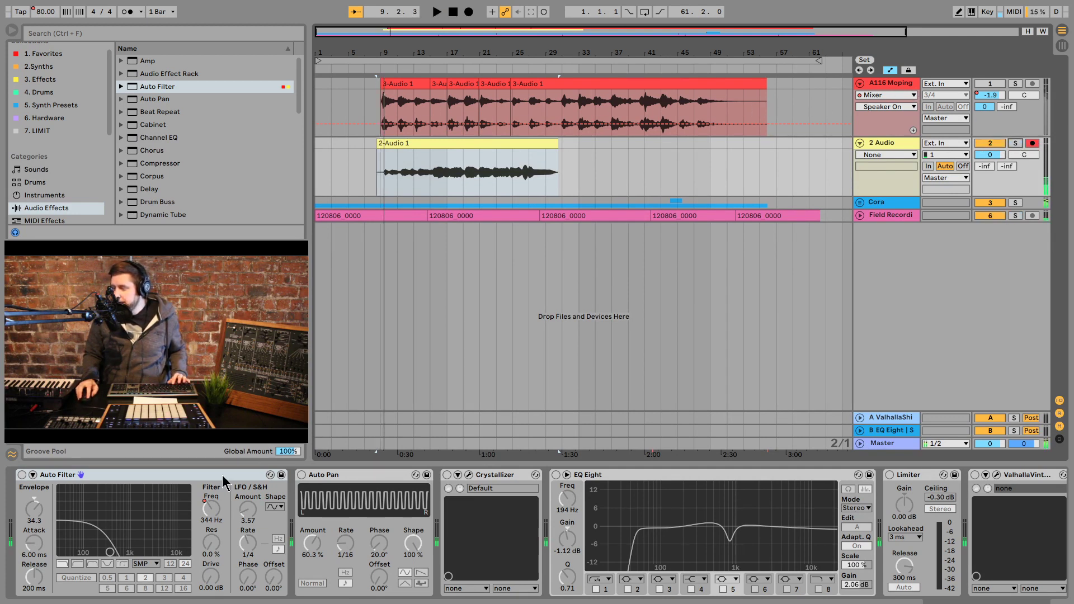
key(space)
scroll(537, 534, right, 2)
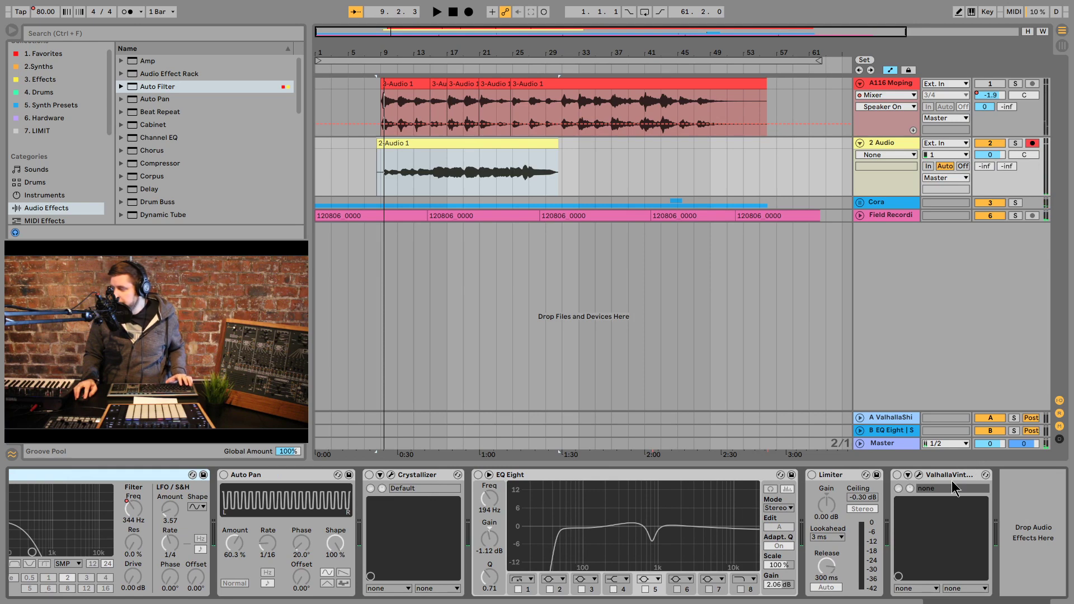
key(space)
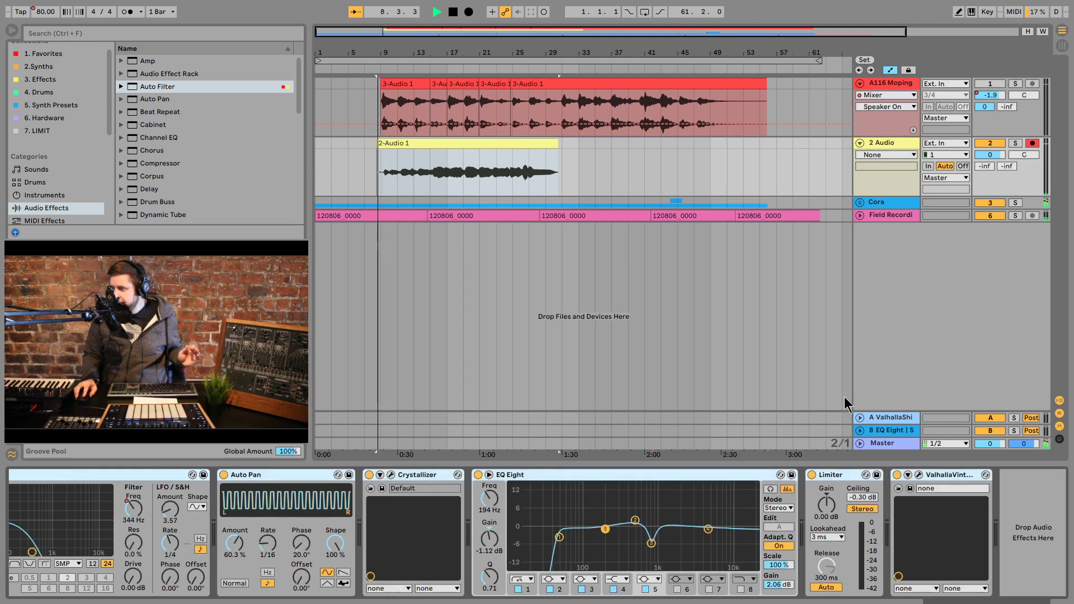
Step: Raise the 2-Audio 1 clip's gain to 7.44 dB and listen to it through the track's effects before stopping playback
double_click(472, 145)
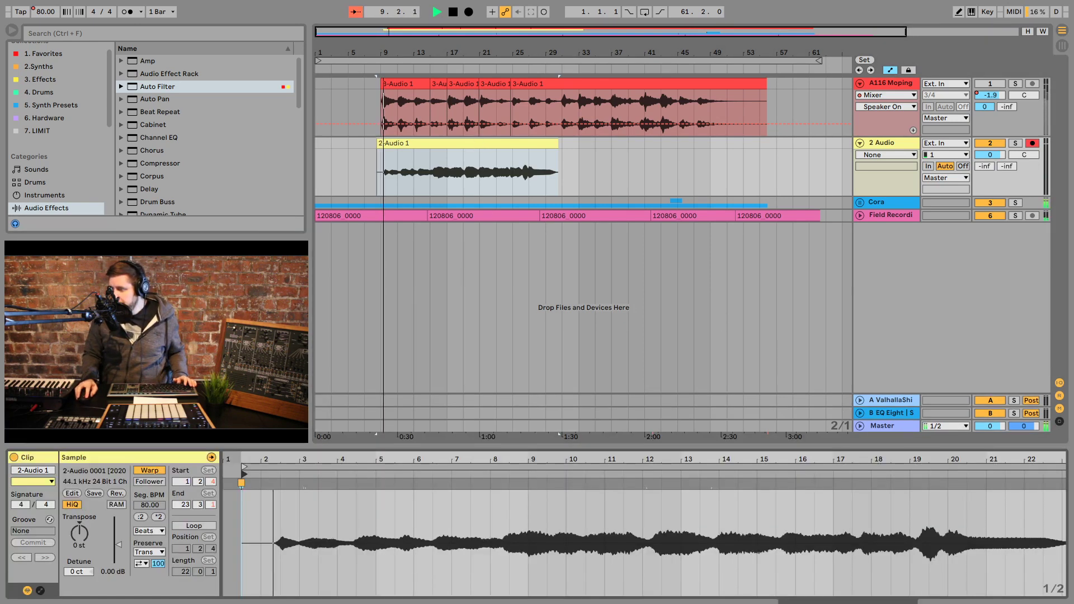
drag(123, 539, 122, 542)
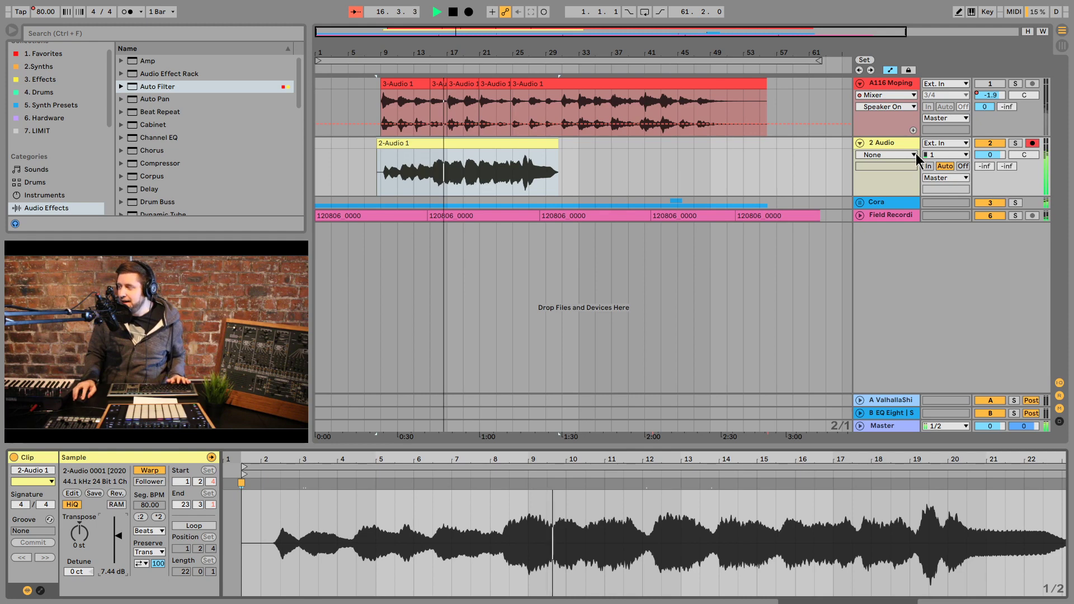
click(902, 144)
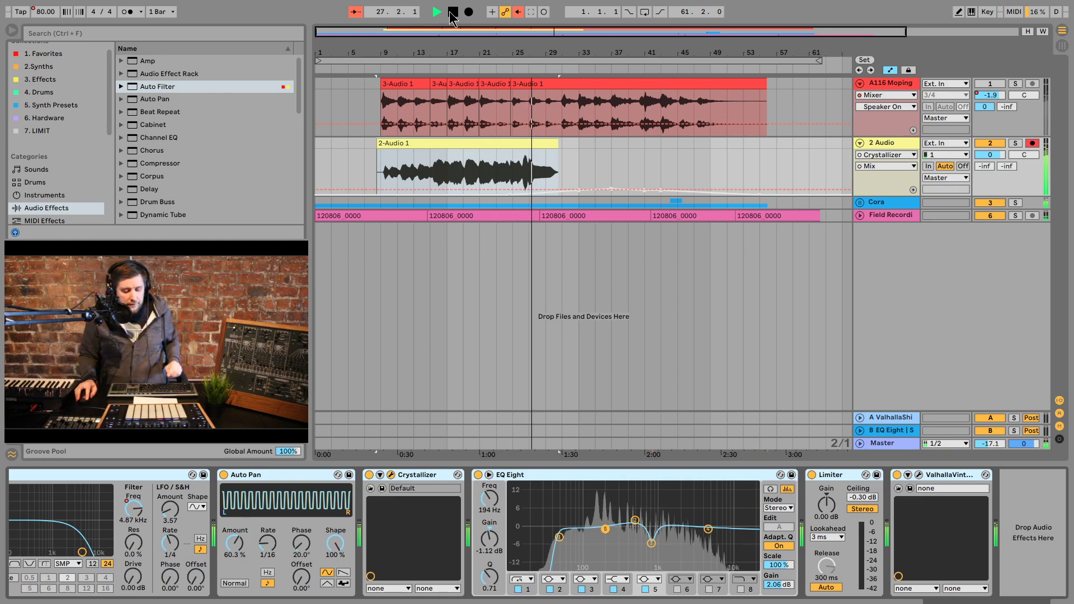
click(453, 12)
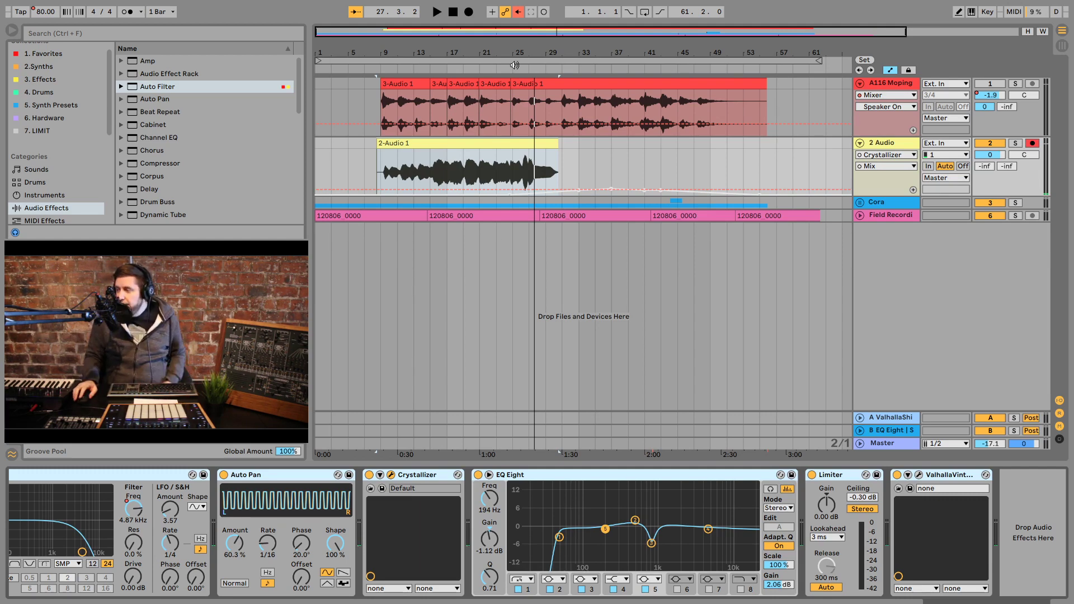
Step: Solo the 2 Audio track and select the one-bar section of its clip starting at bar 15
click(446, 169)
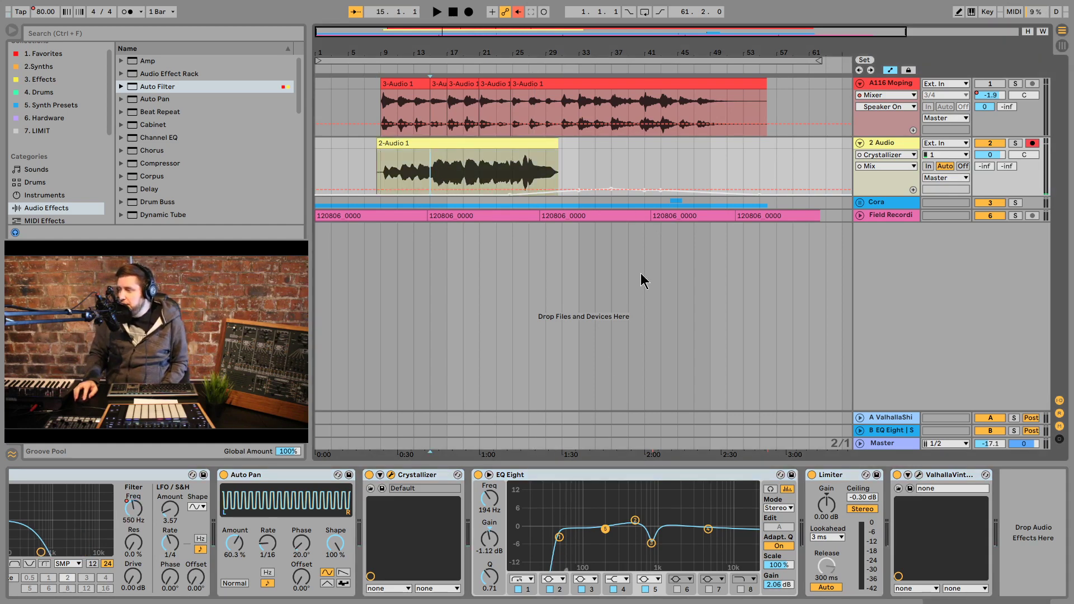
drag(485, 44, 485, 47)
drag(407, 52, 411, 67)
click(1015, 144)
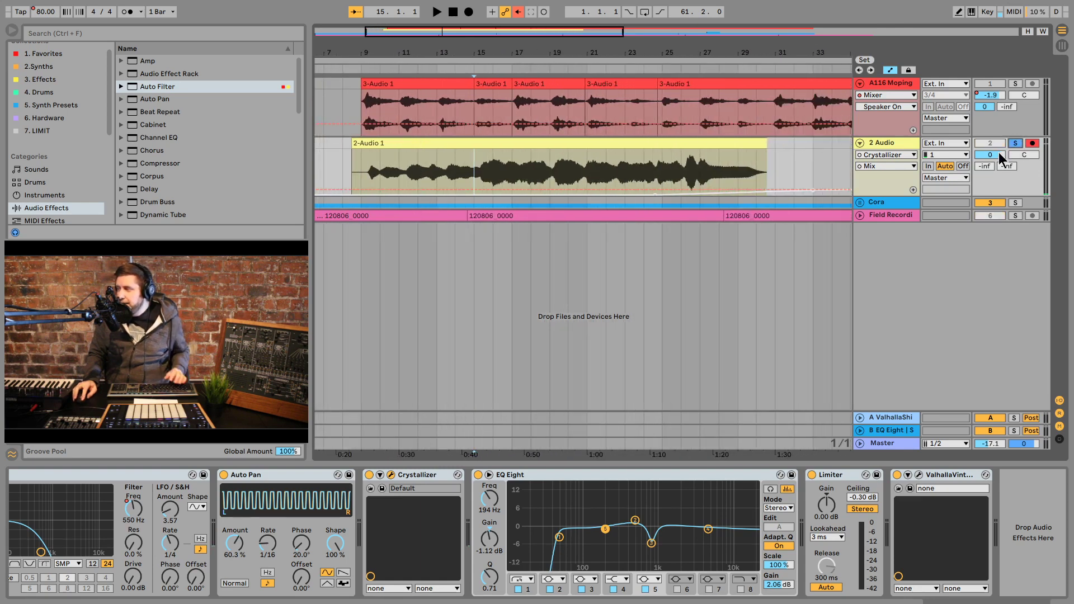
drag(477, 170, 492, 170)
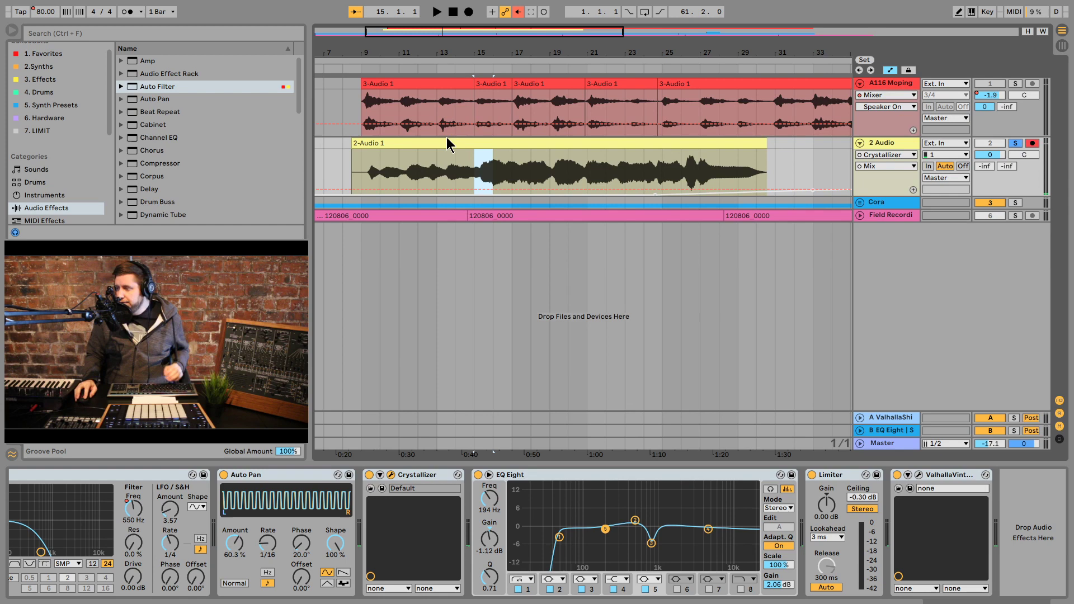
Step: Examine the Favorites collection's contents, the browser's categories and places, and the options for showing or hiding collections
scroll(84, 107, up, 1)
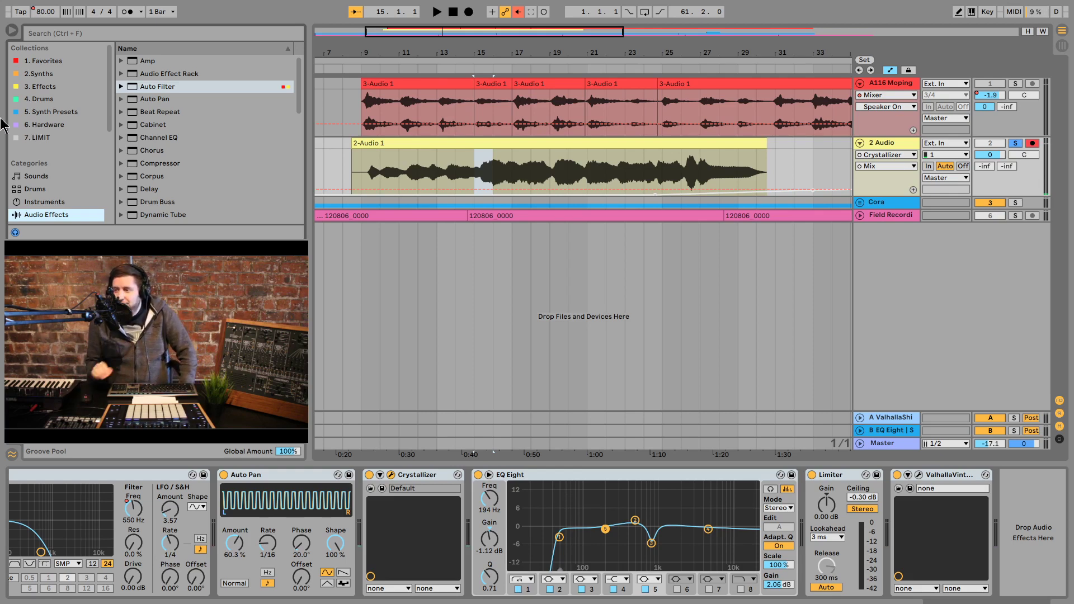
click(43, 61)
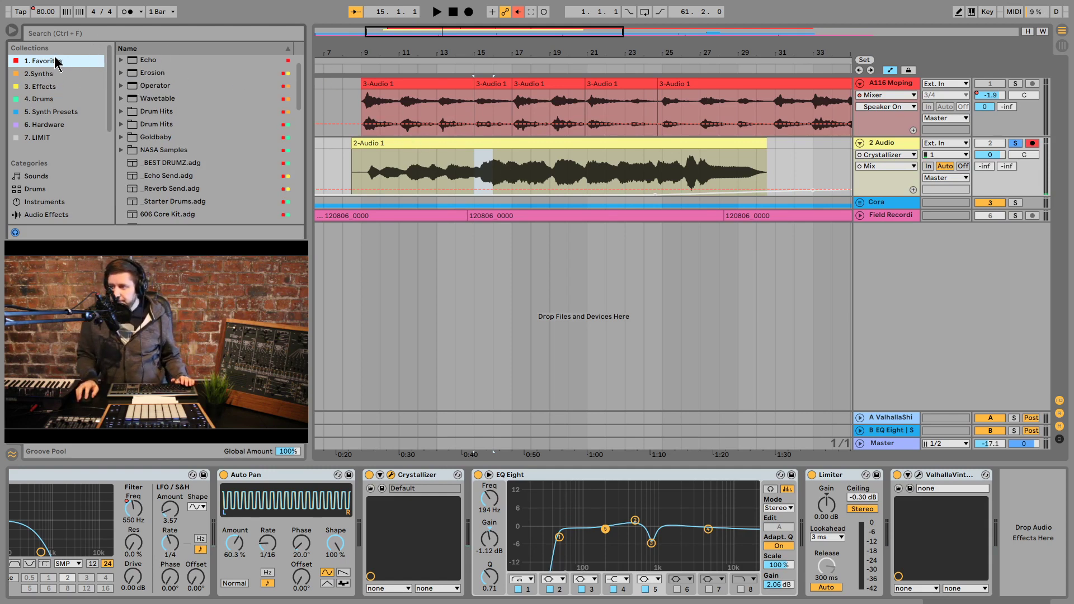
scroll(79, 104, down, 4)
scroll(73, 105, up, 3)
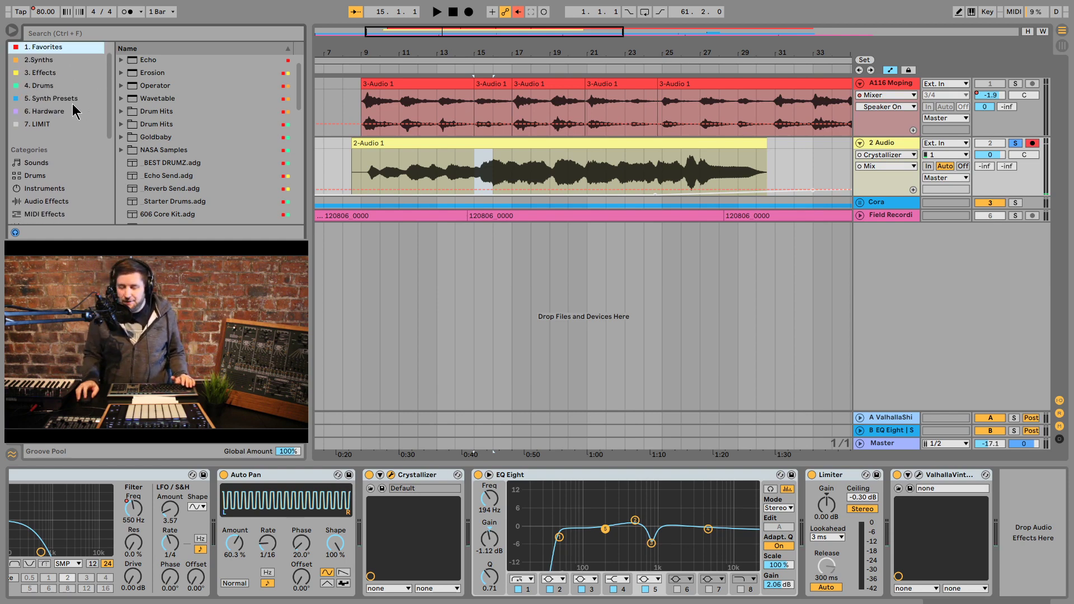
scroll(72, 92, up, 1)
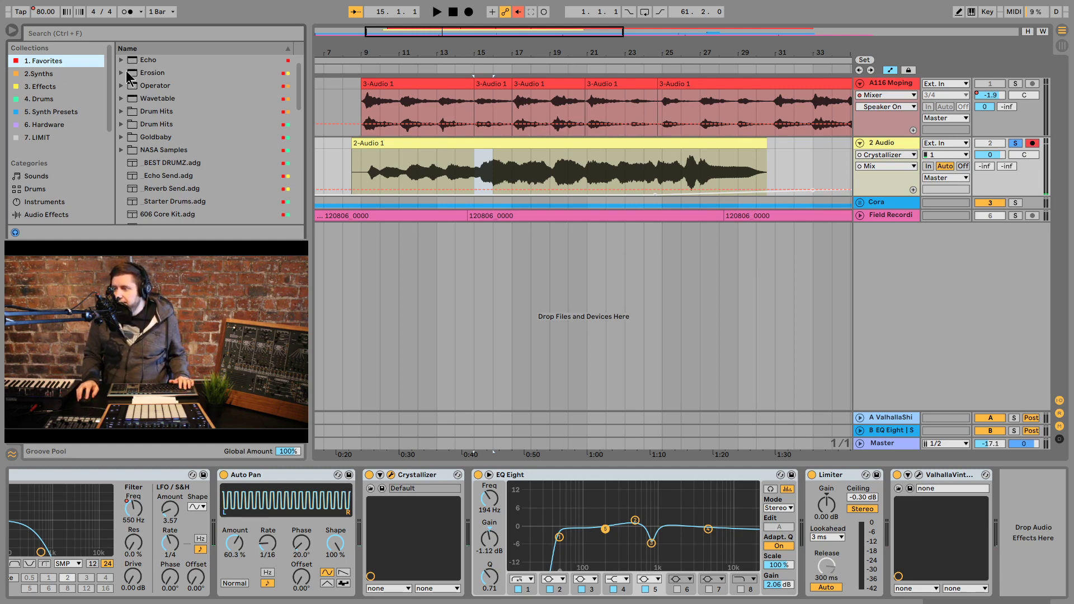
scroll(135, 100, down, 1)
scroll(134, 99, up, 2)
scroll(44, 190, down, 12)
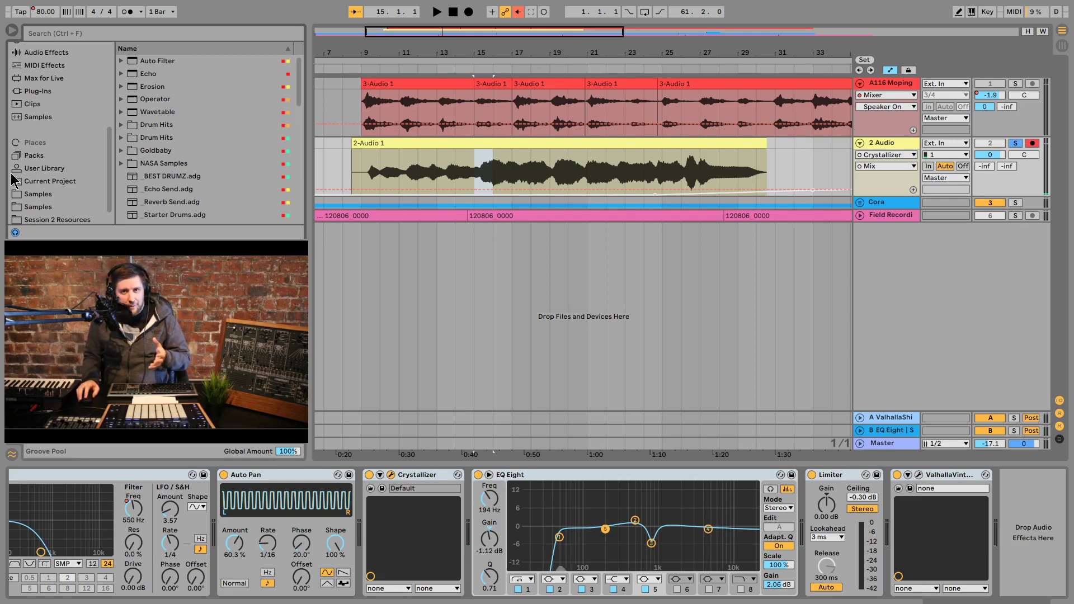
scroll(173, 167, down, 10)
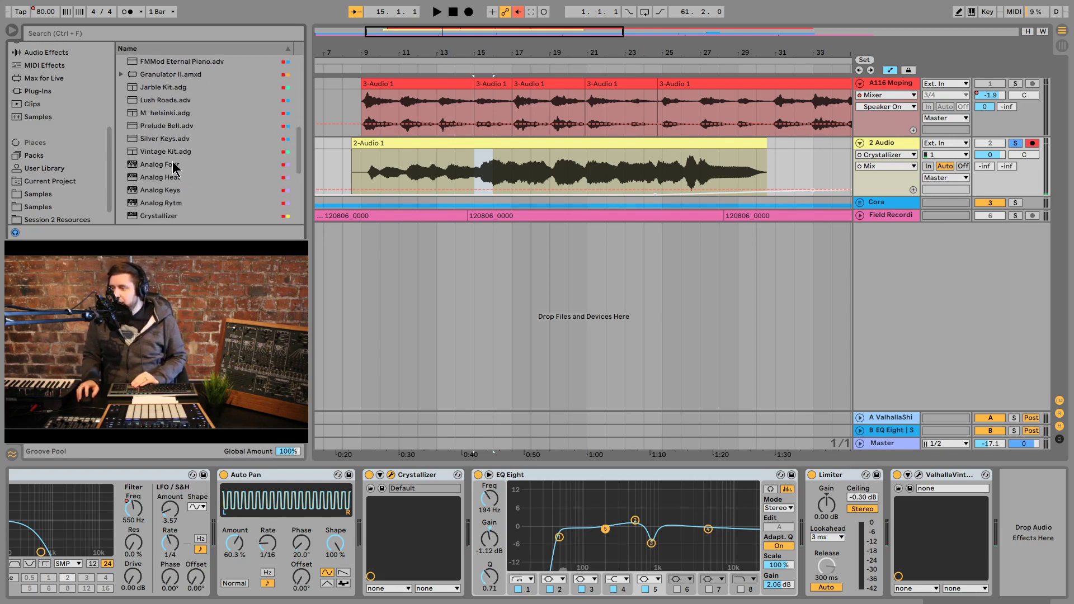
scroll(173, 167, up, 5)
scroll(39, 89, up, 5)
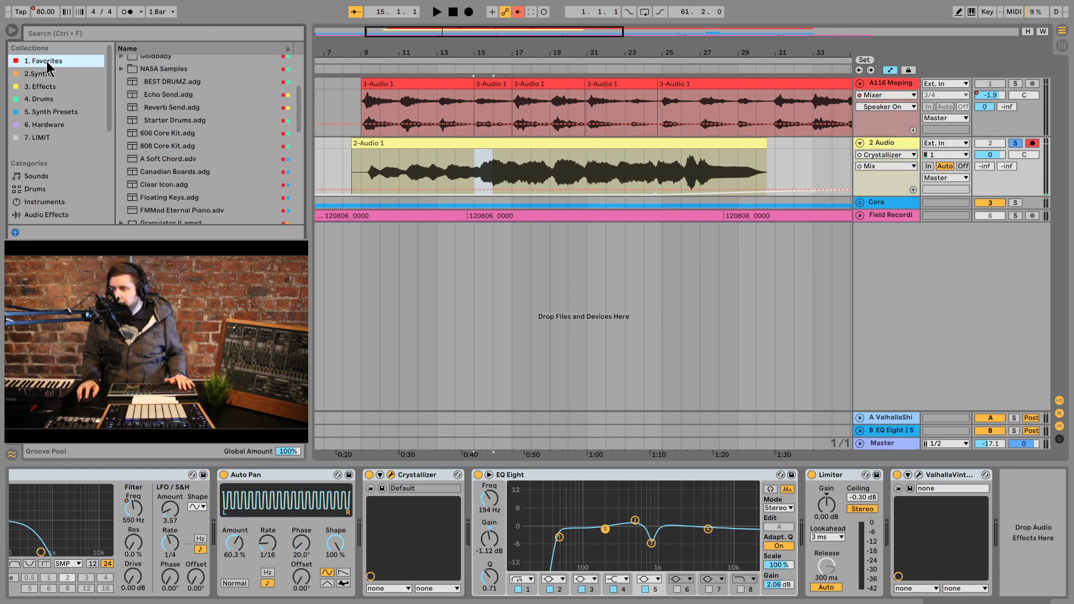
click(92, 48)
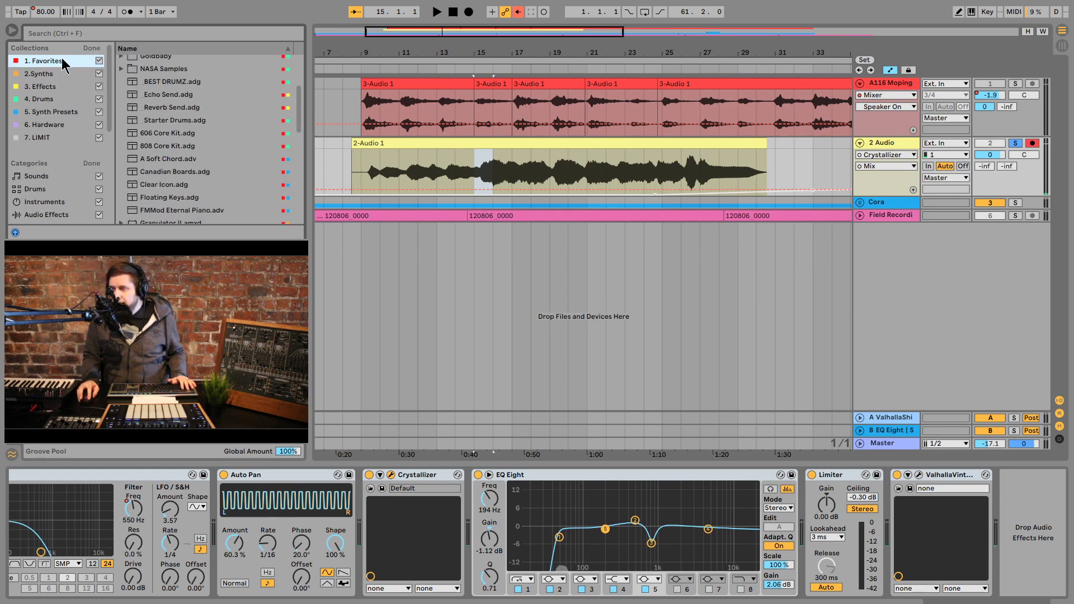
click(92, 49)
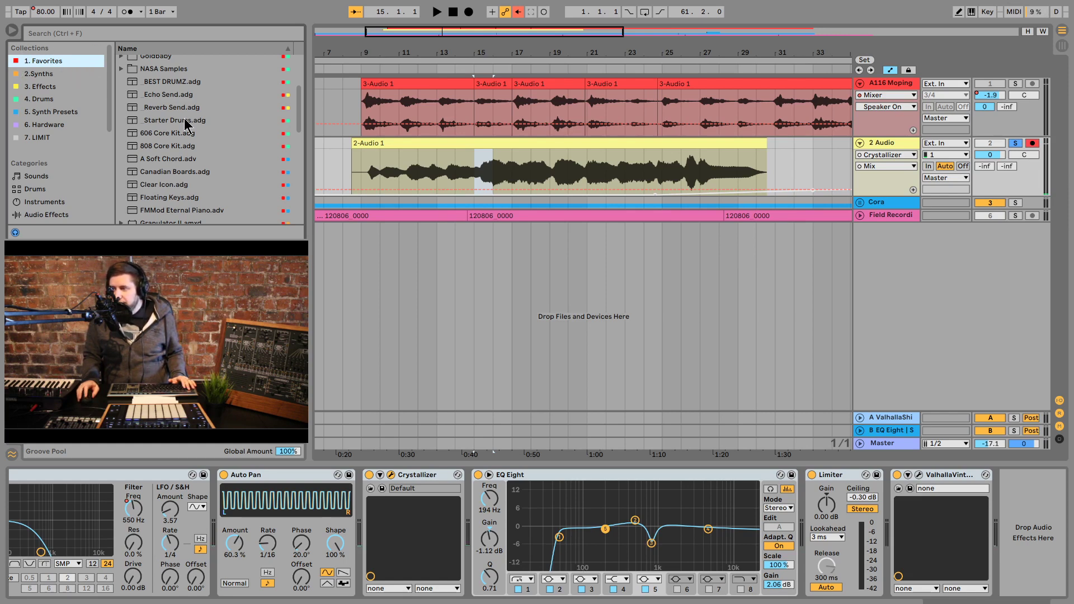
Step: Tag the Banjo.adv preset from the Guitar & Plucked sounds with the Favorites and Synth Presets collections
click(45, 177)
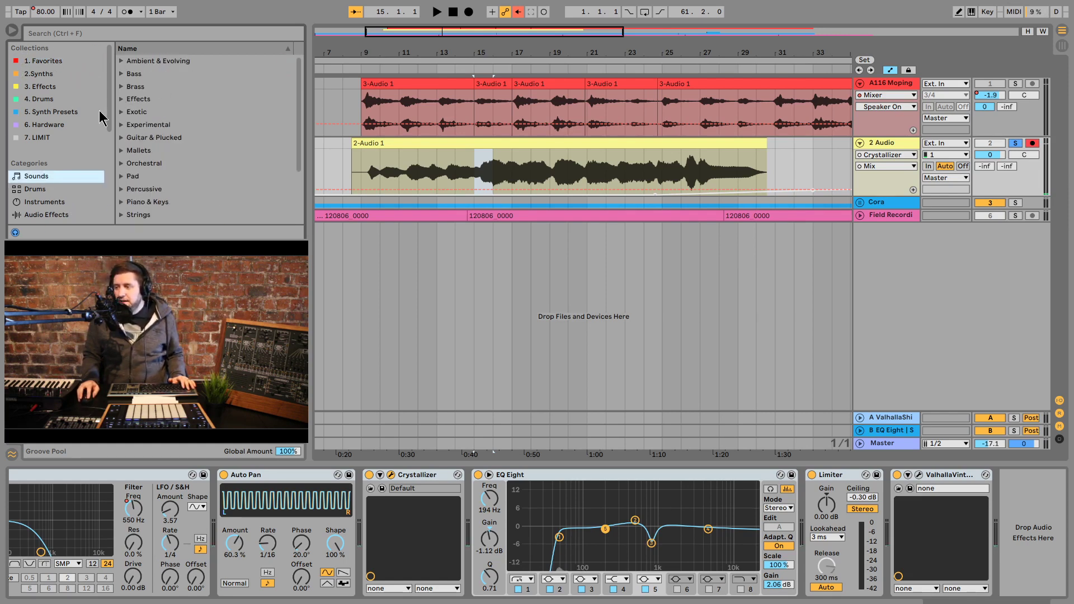
click(123, 139)
click(165, 134)
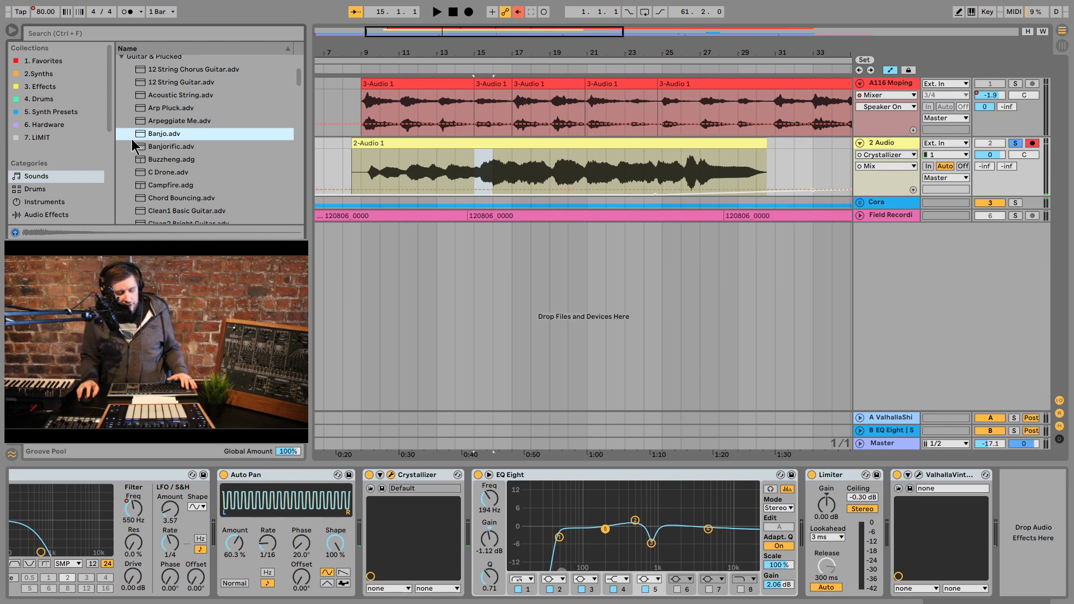
key(1)
key(5)
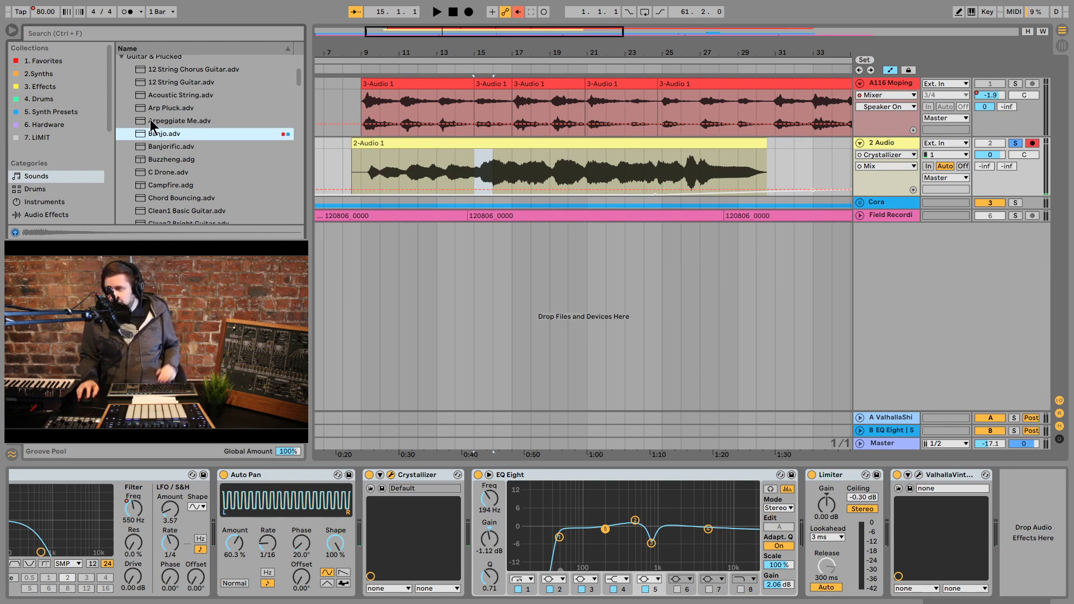
Step: Open the Synth Presets collection and preview its sounds, from A Soft Chord.adv through Lush Roads.adv
click(46, 62)
click(43, 113)
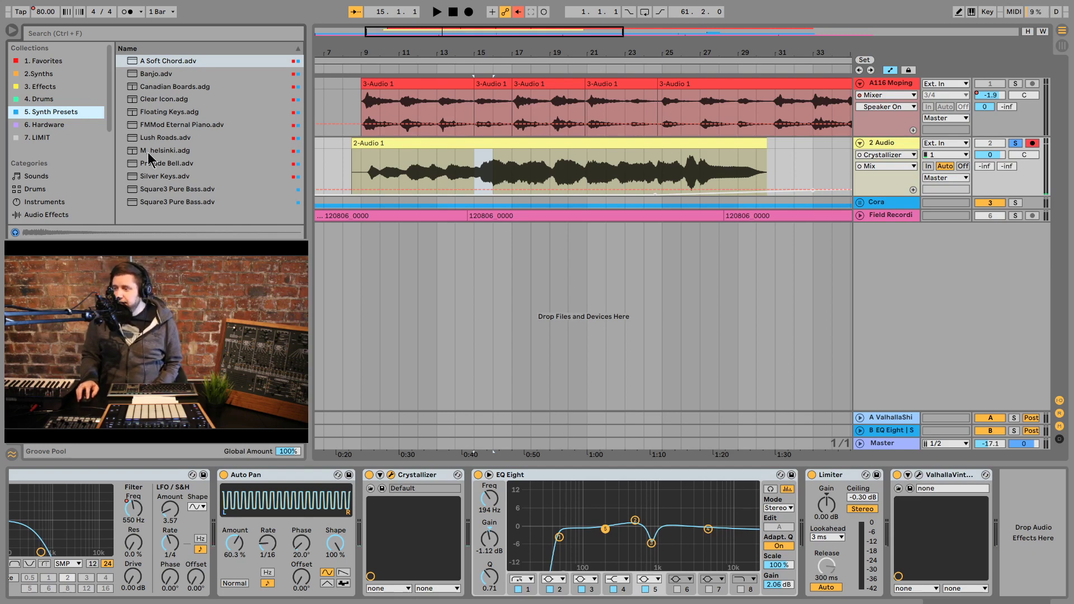
click(142, 61)
key(Down)
key(Down)
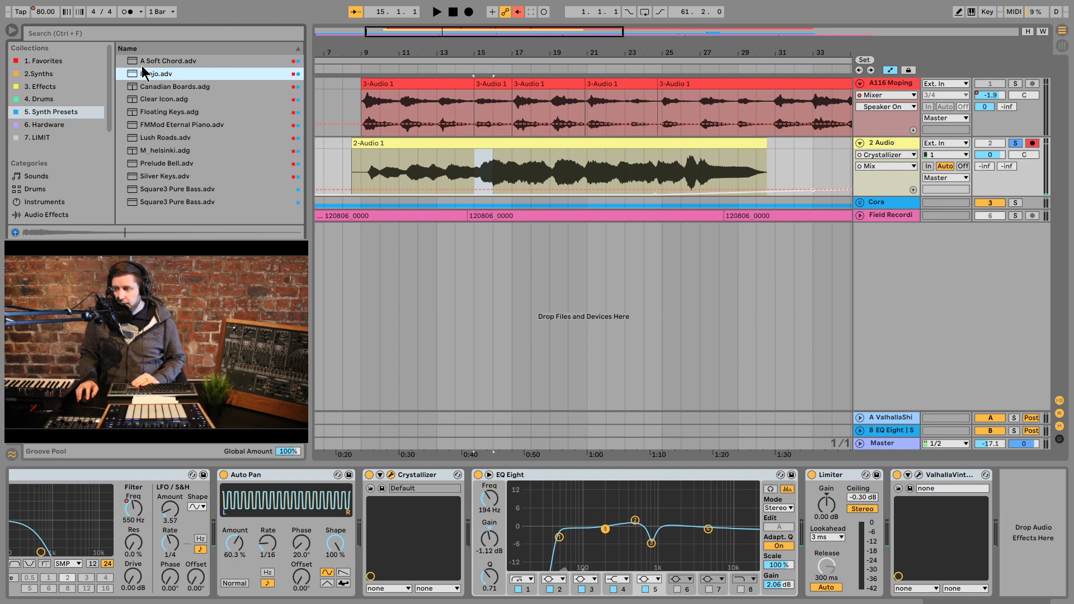
key(Up)
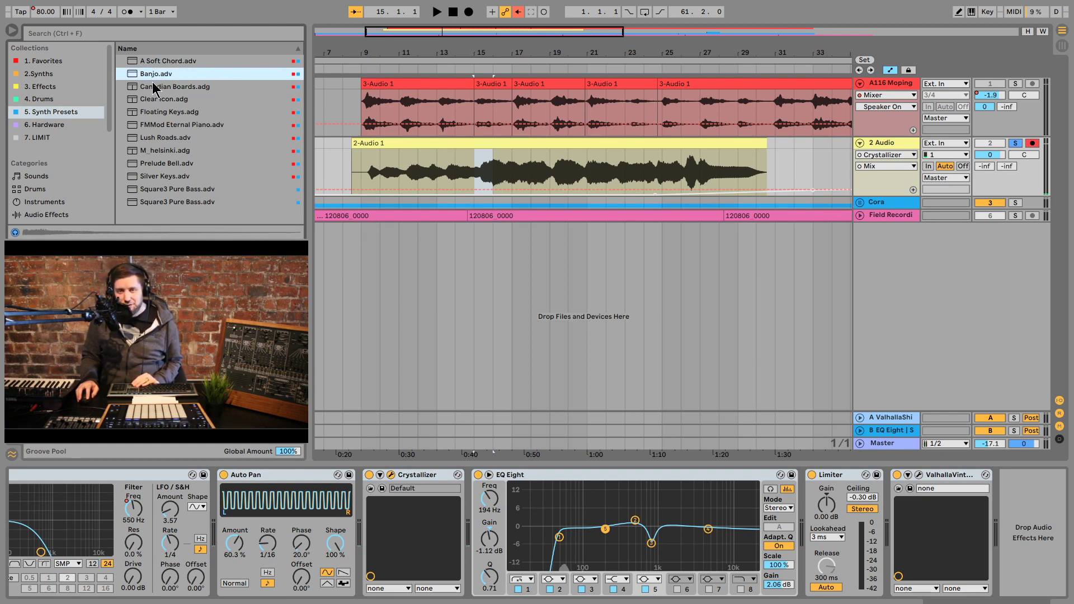
key(Down)
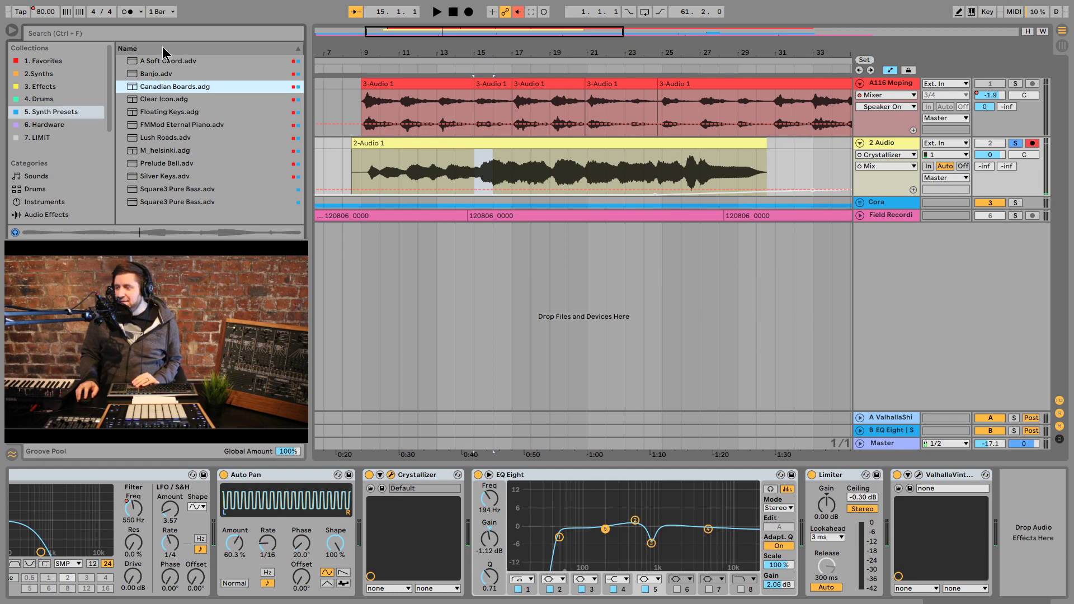
key(Down)
key(Down)
key(Down)
key(Down)
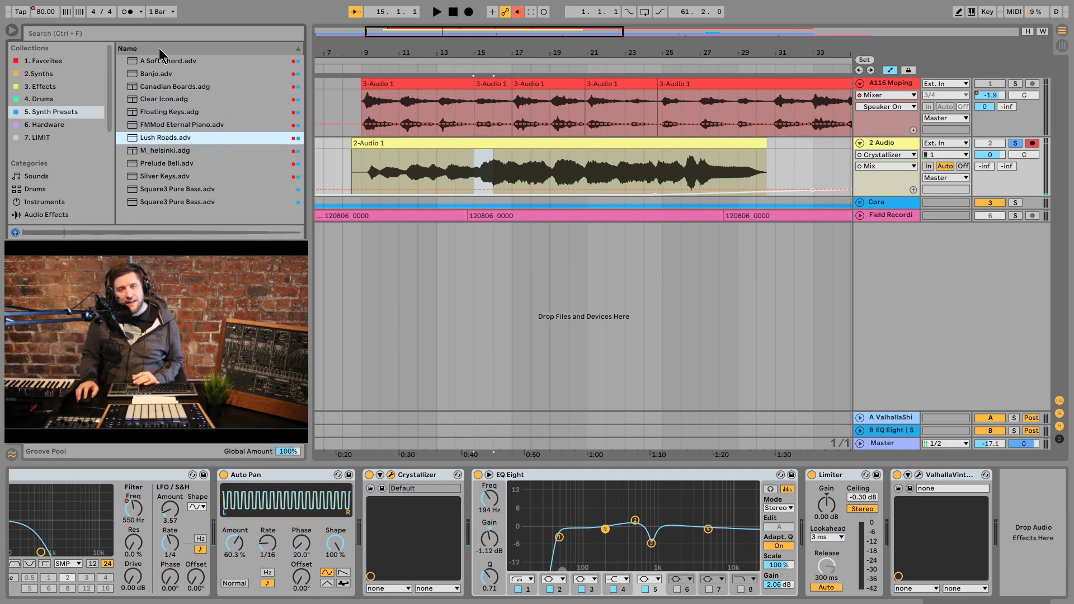
Step: Preview the remaining Synth Presets sounds, from M_helsinki.adg through the first Square3 Pure Bass.adv
key(Down)
key(Down)
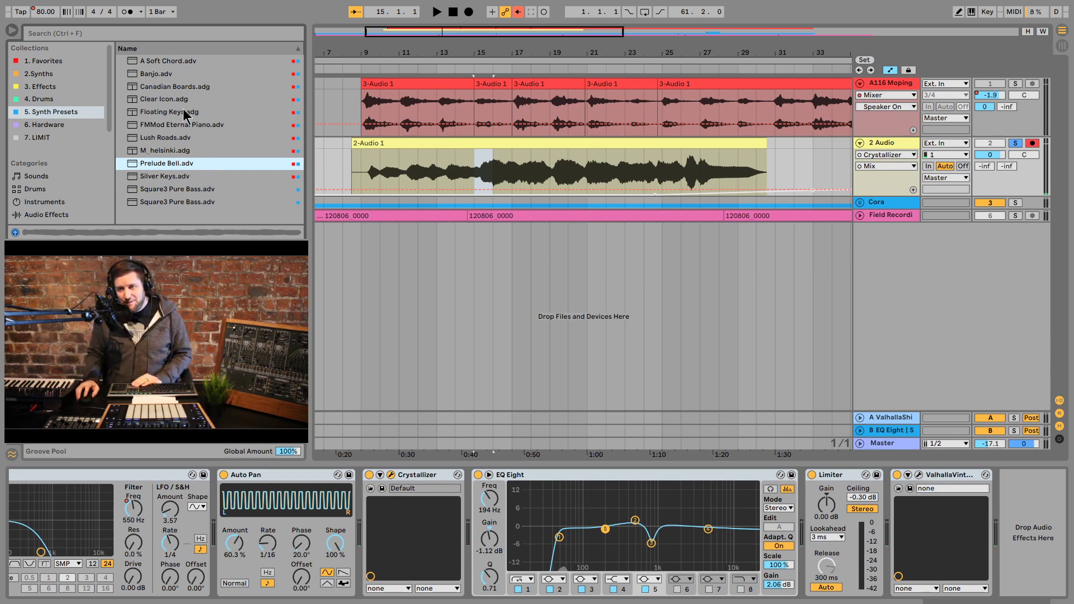
click(172, 176)
click(161, 189)
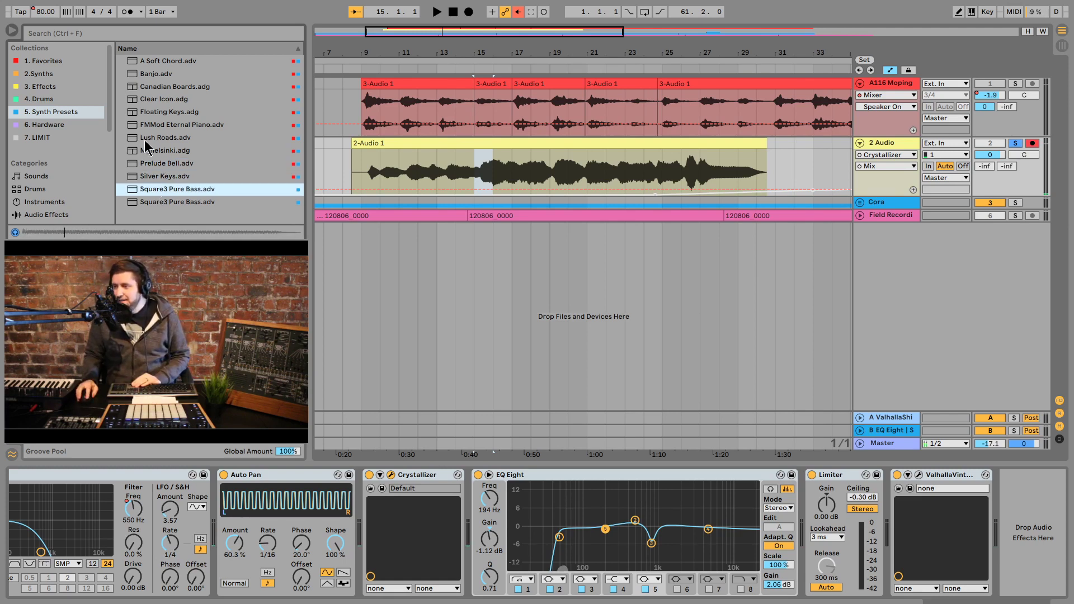
Step: Load the Massive instrument from the Synths collection onto a new track below the existing ones
click(42, 61)
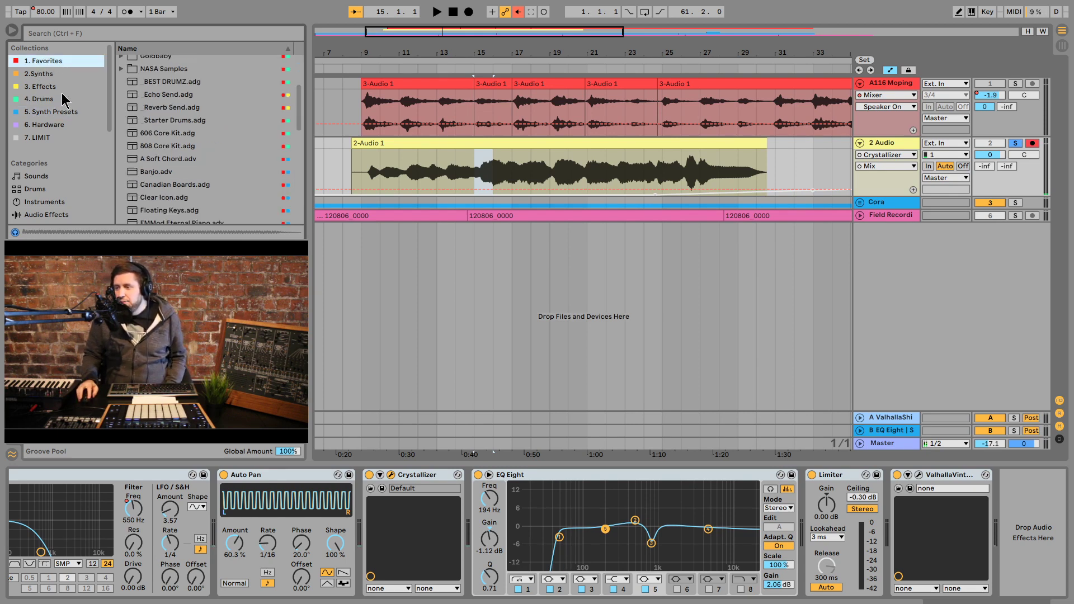
click(44, 75)
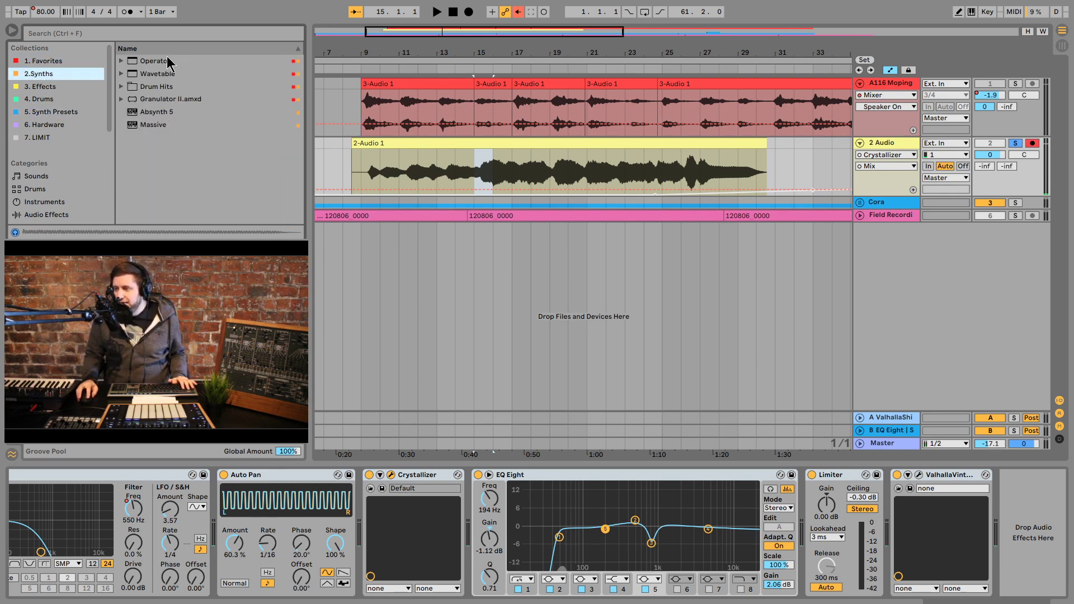
click(138, 113)
click(144, 126)
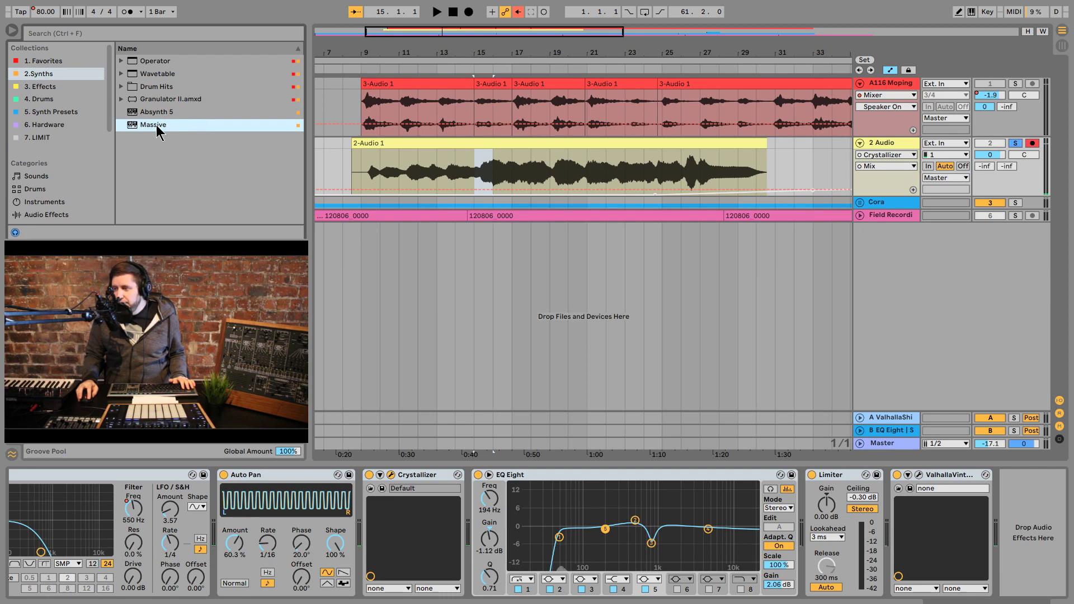
drag(156, 126, 503, 282)
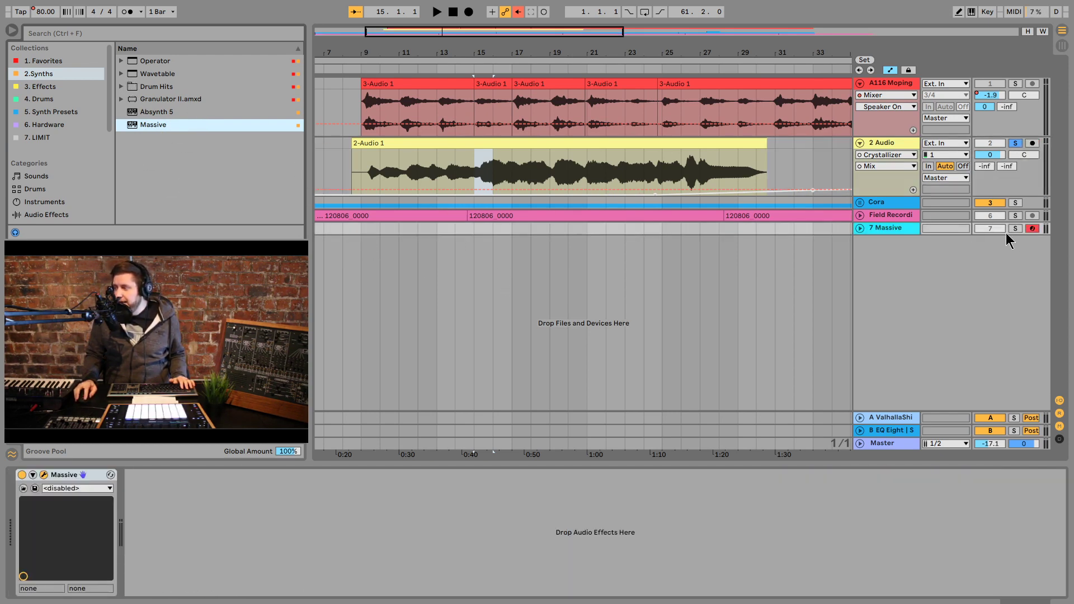
Step: Check the contents of the Effects collection and bring up the Audio Effects category
click(69, 87)
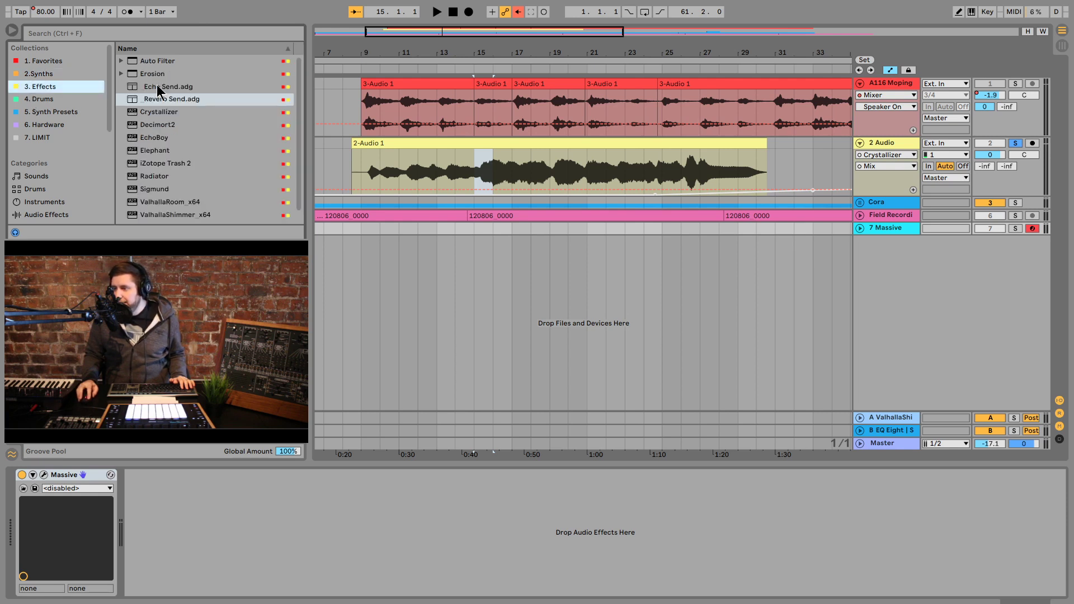
click(150, 149)
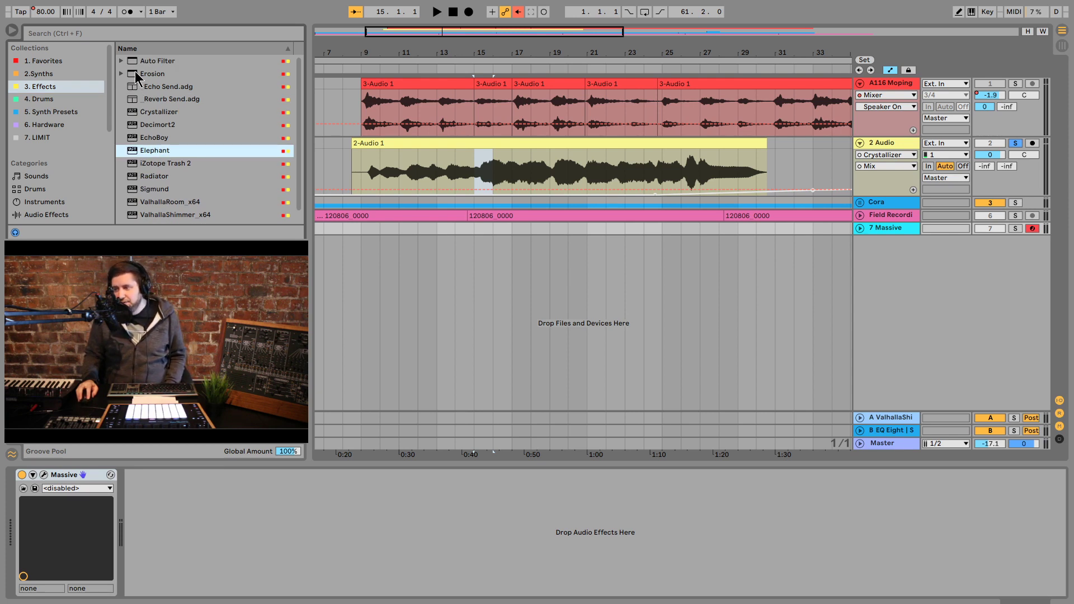
scroll(56, 140, down, 4)
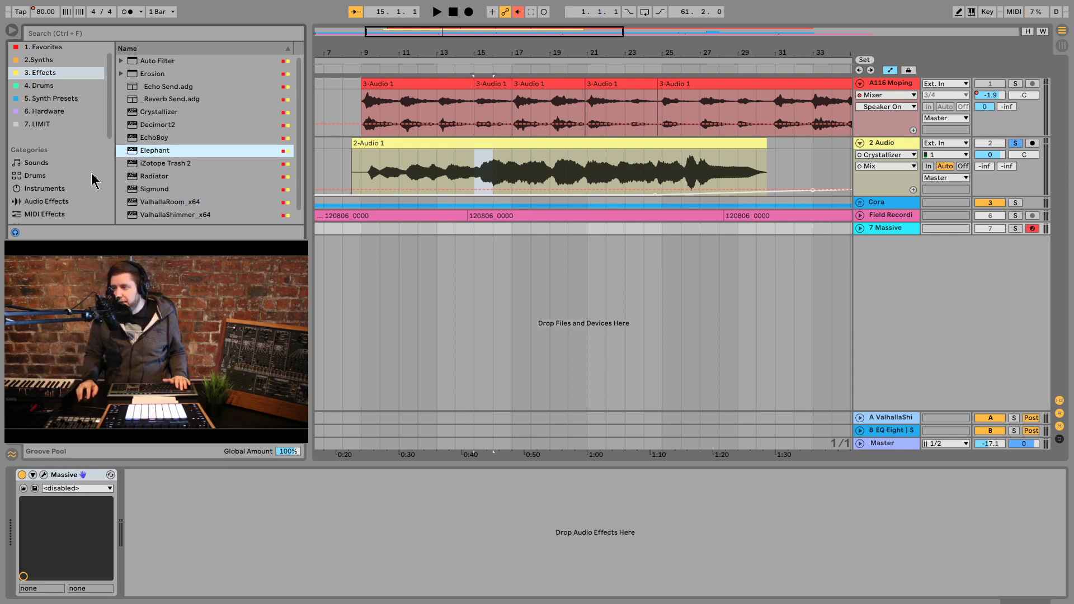
click(45, 134)
click(69, 149)
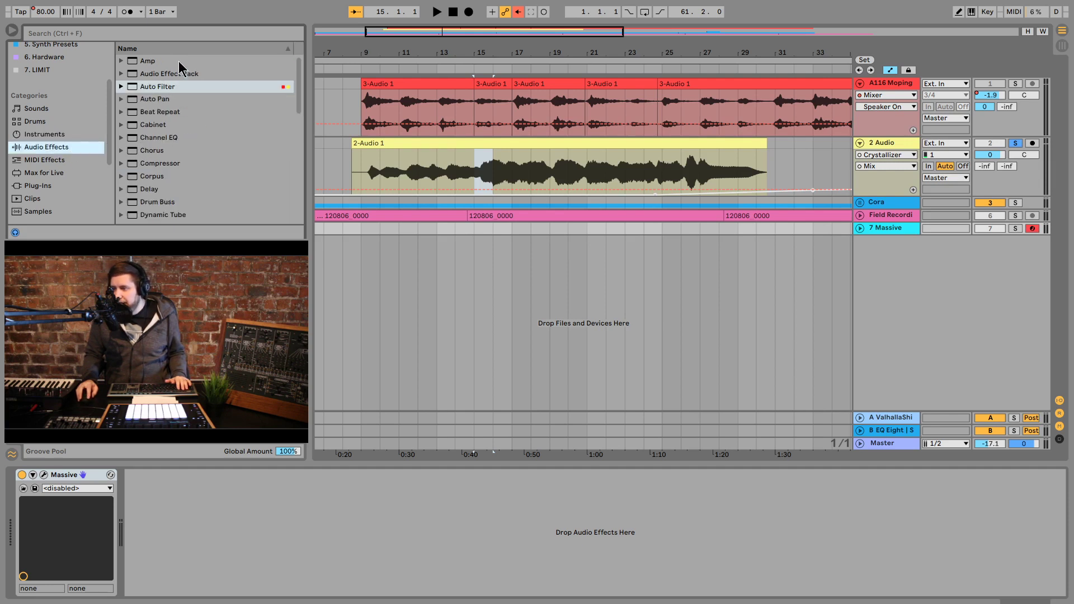
Step: Tag the Chorus, Redux, Reverb, Saturator, Spectrum and Echo audio effects with the Favorites and Effects collections
click(167, 87)
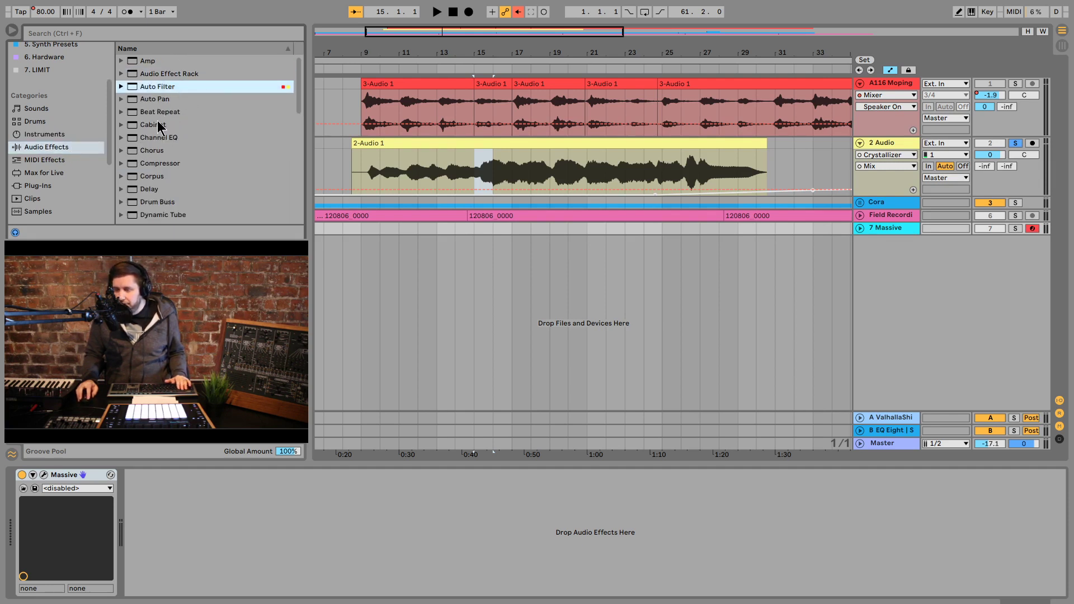
click(167, 151)
scroll(168, 151, down, 3)
scroll(165, 185, down, 6)
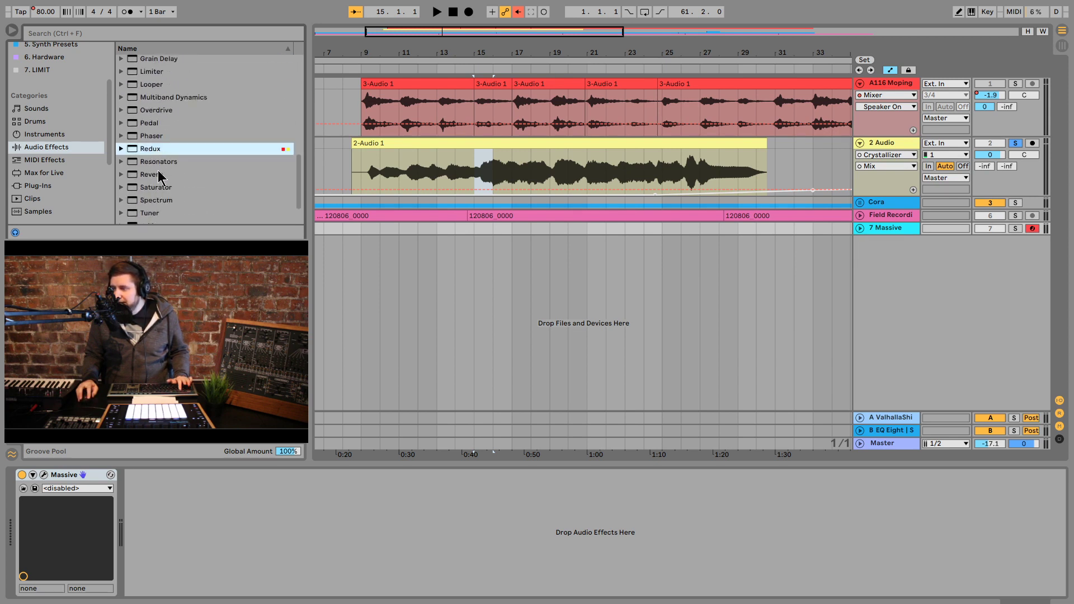
click(160, 174)
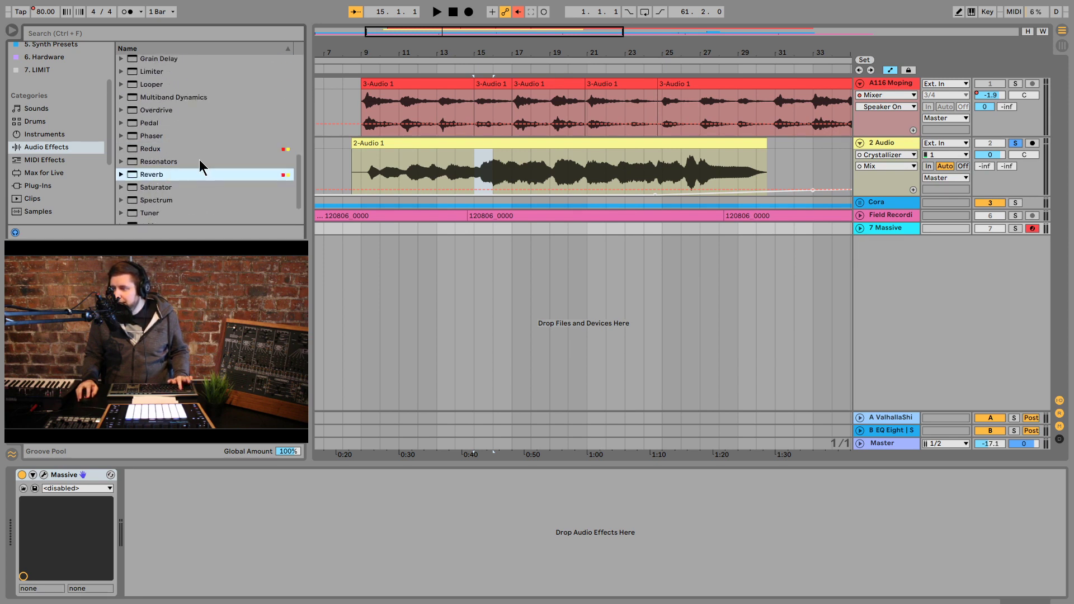
scroll(177, 164, down, 2)
click(165, 155)
scroll(171, 167, up, 5)
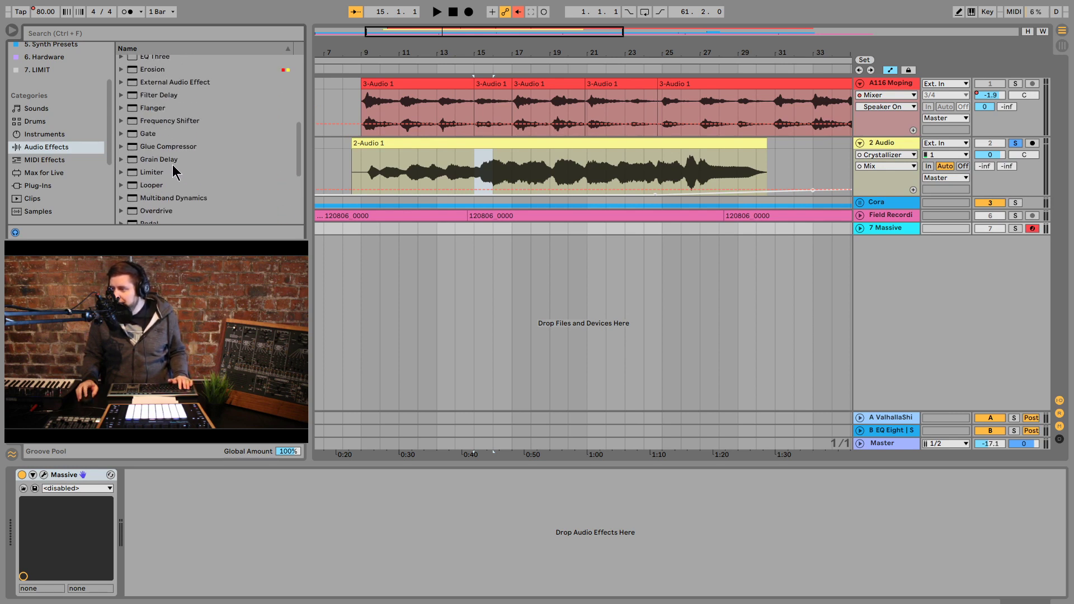
click(150, 85)
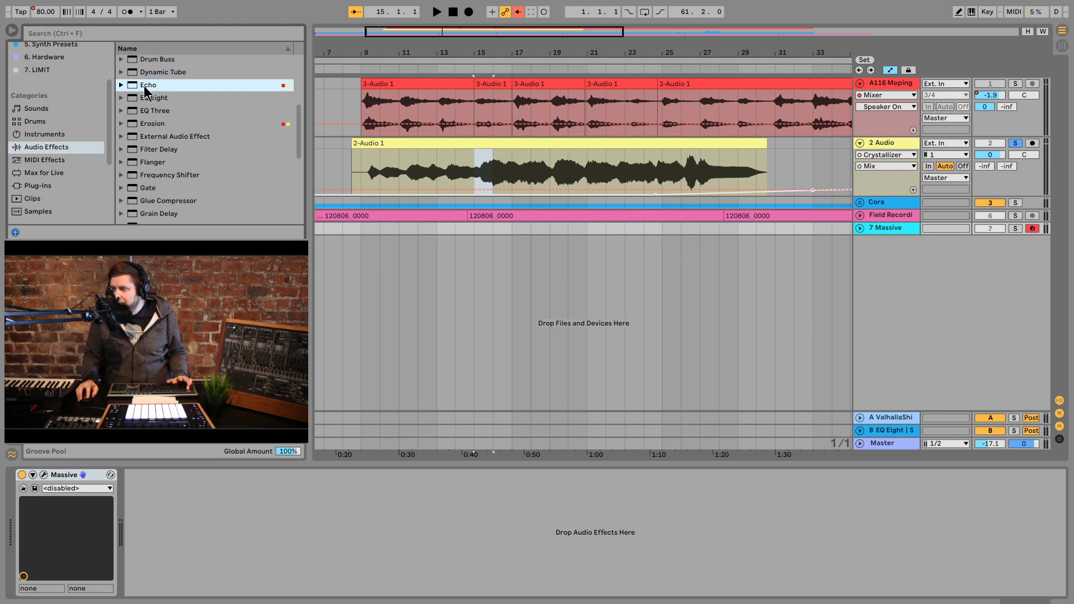
Step: Reopen the Effects collection and look through its full list of devices and plug-ins
scroll(53, 114, up, 3)
click(41, 86)
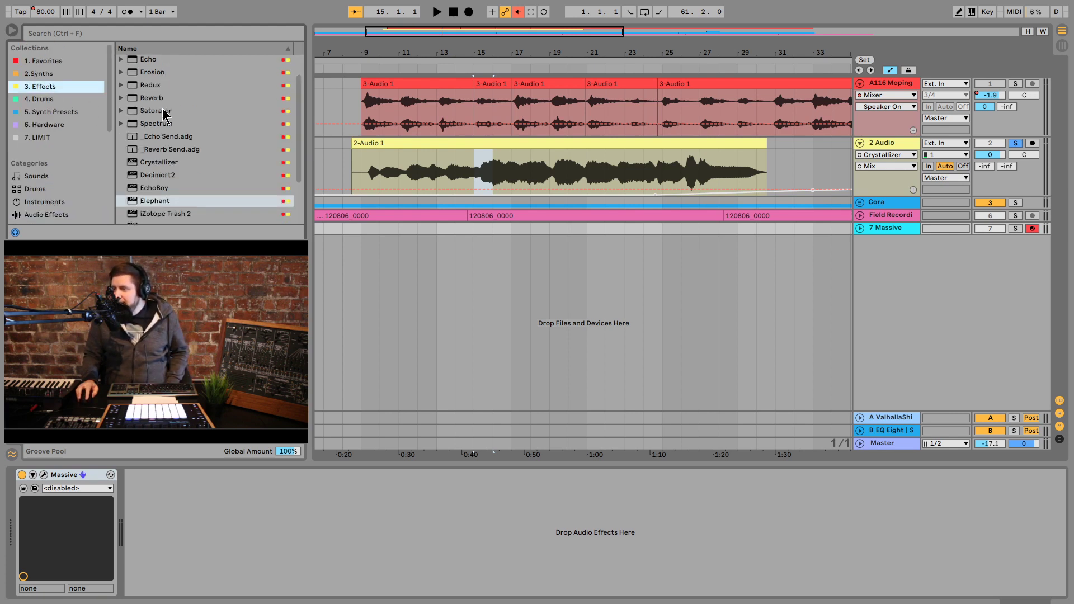
scroll(163, 110, down, 3)
scroll(151, 112, up, 3)
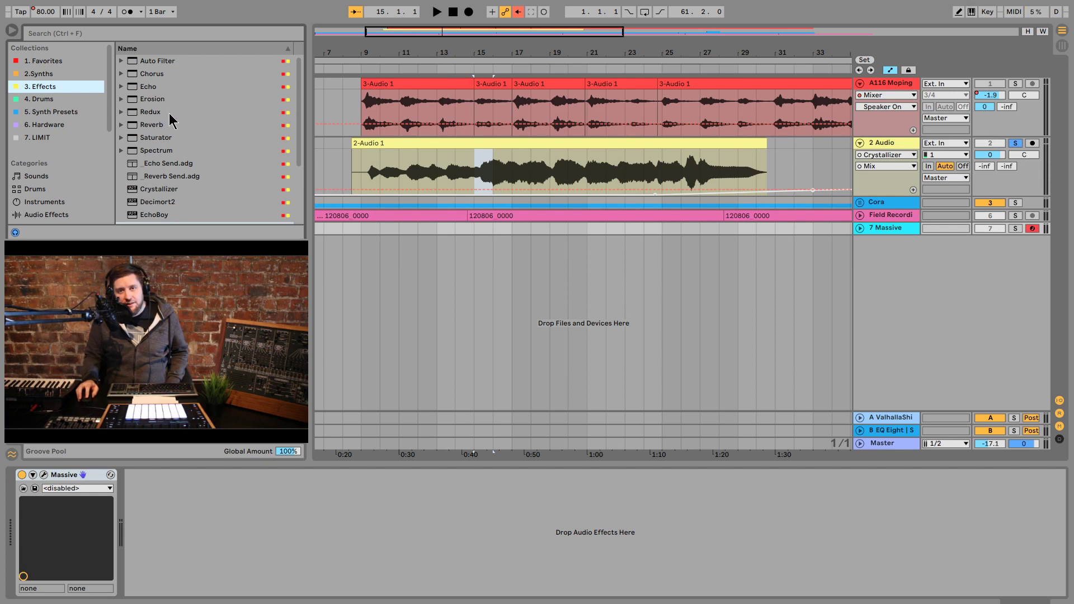
scroll(156, 134, down, 3)
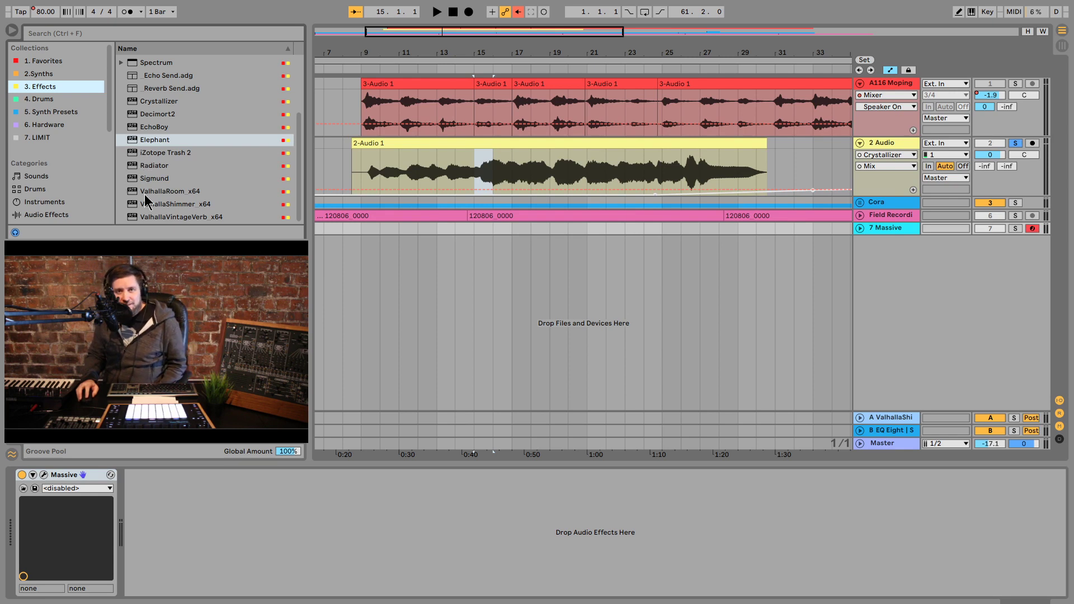
Step: Load _Starter Drums.adg from the Drums collection onto a new track and reveal its chain list and nested Drum Rack devices
click(57, 100)
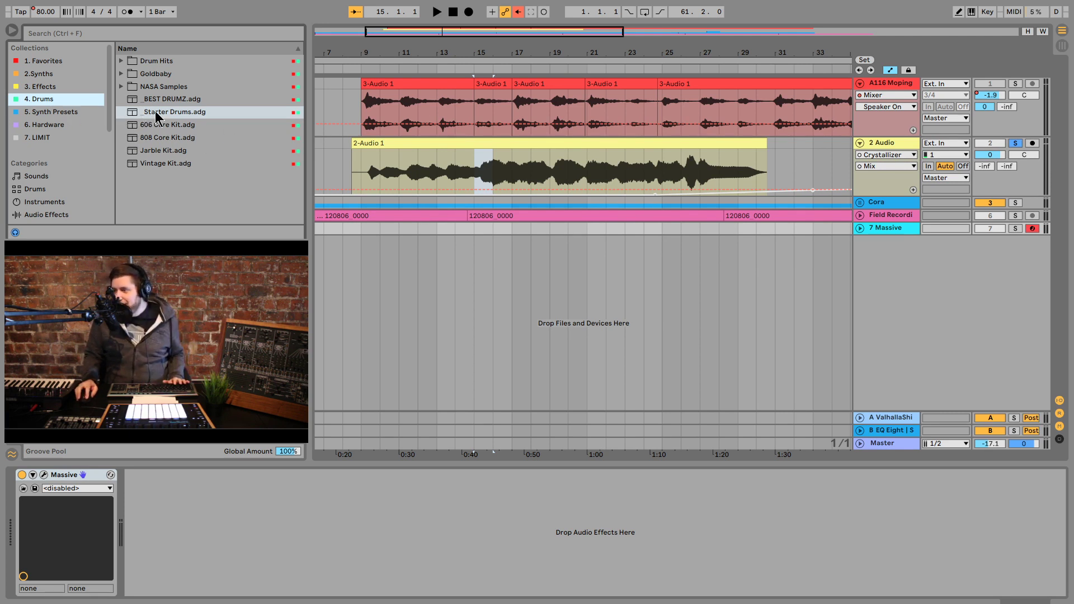
drag(156, 116, 369, 145)
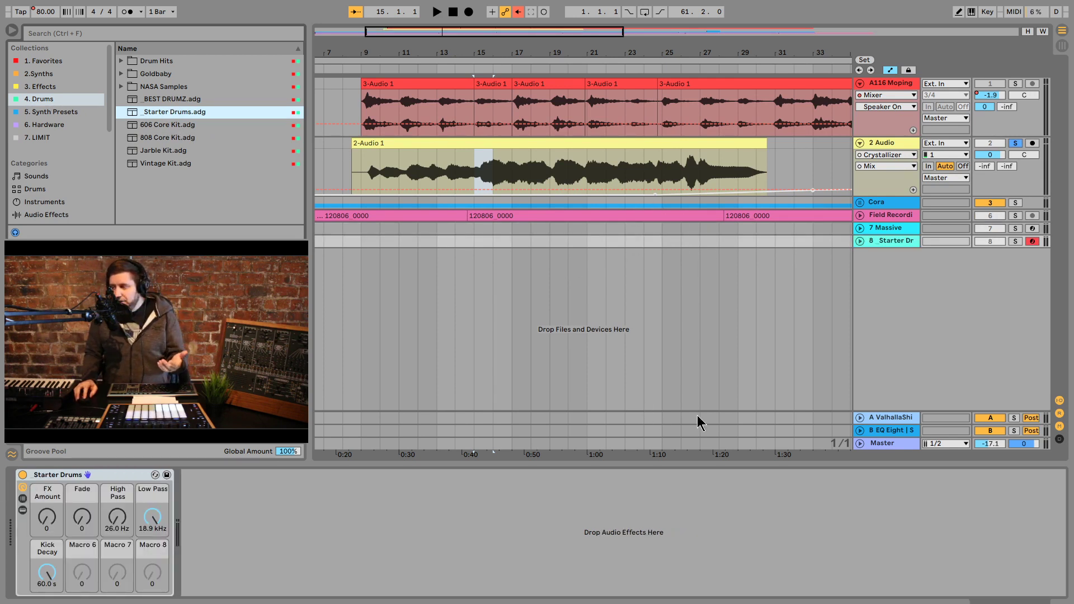
click(65, 475)
click(22, 499)
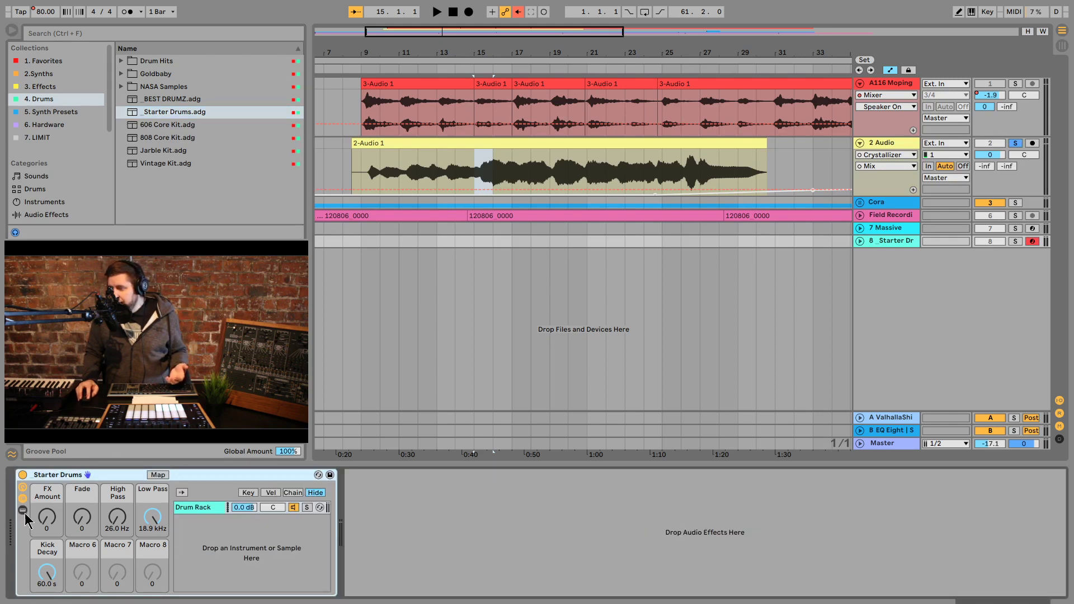
click(193, 508)
click(216, 507)
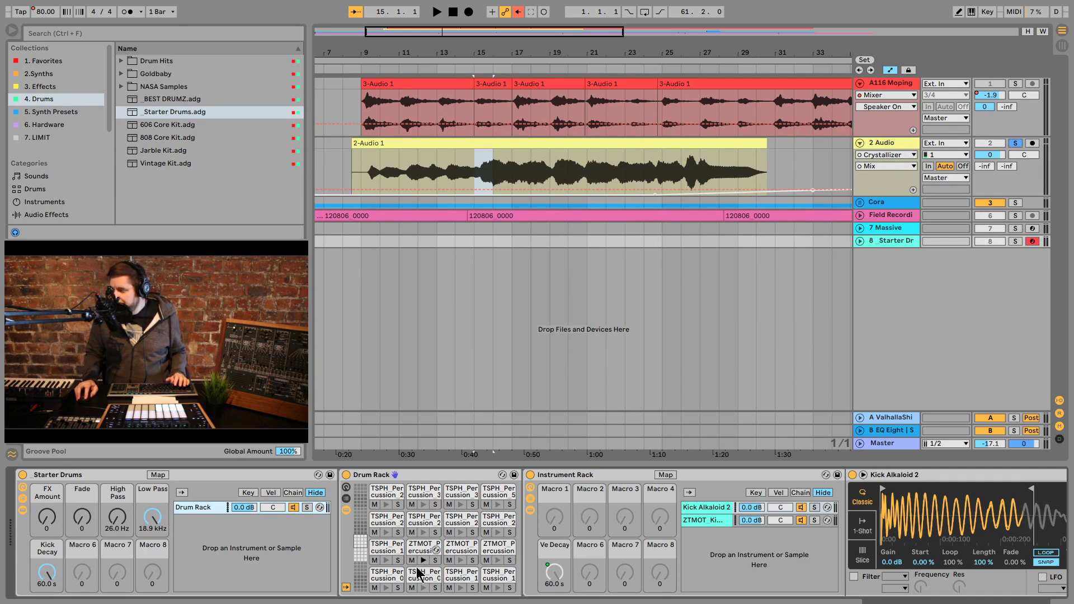
Step: Unsolo the 2 Audio track and audition the Instrument Rack kick pad of the Starter Drums, ending on the Massive track
click(364, 561)
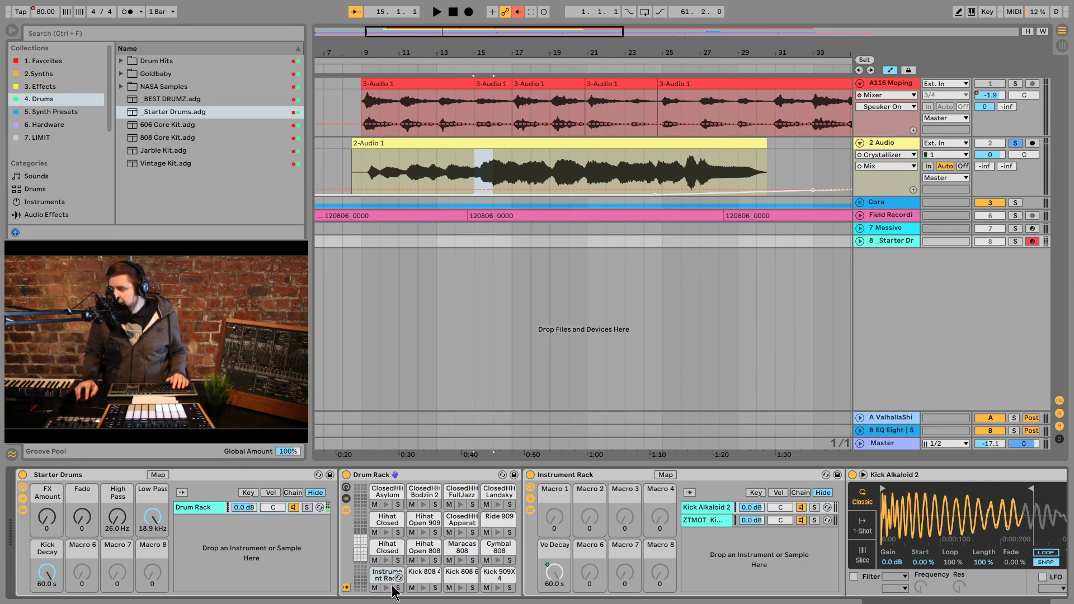
click(1018, 144)
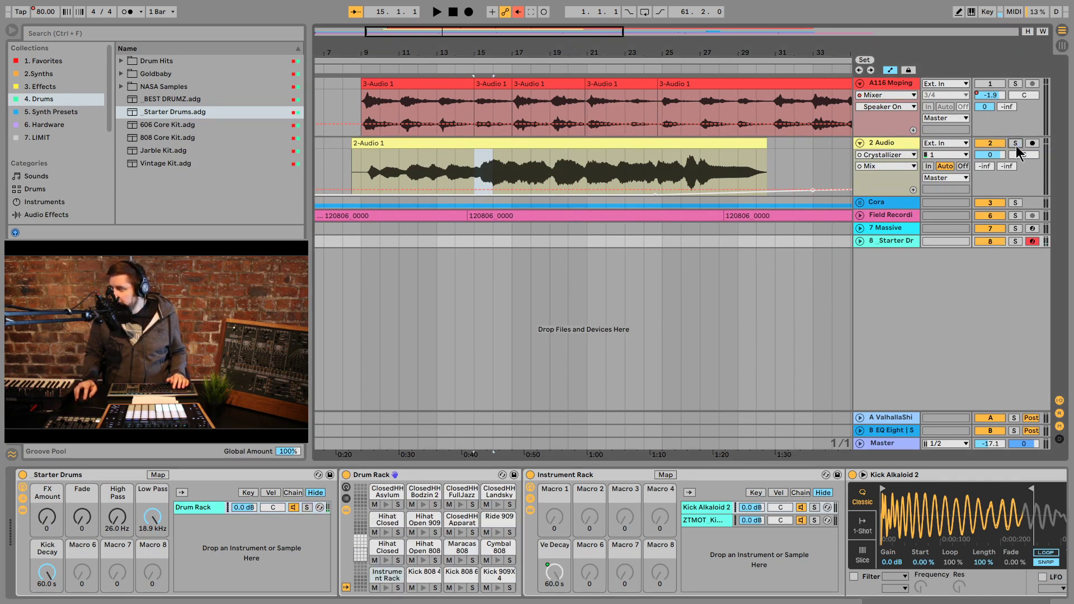
click(386, 588)
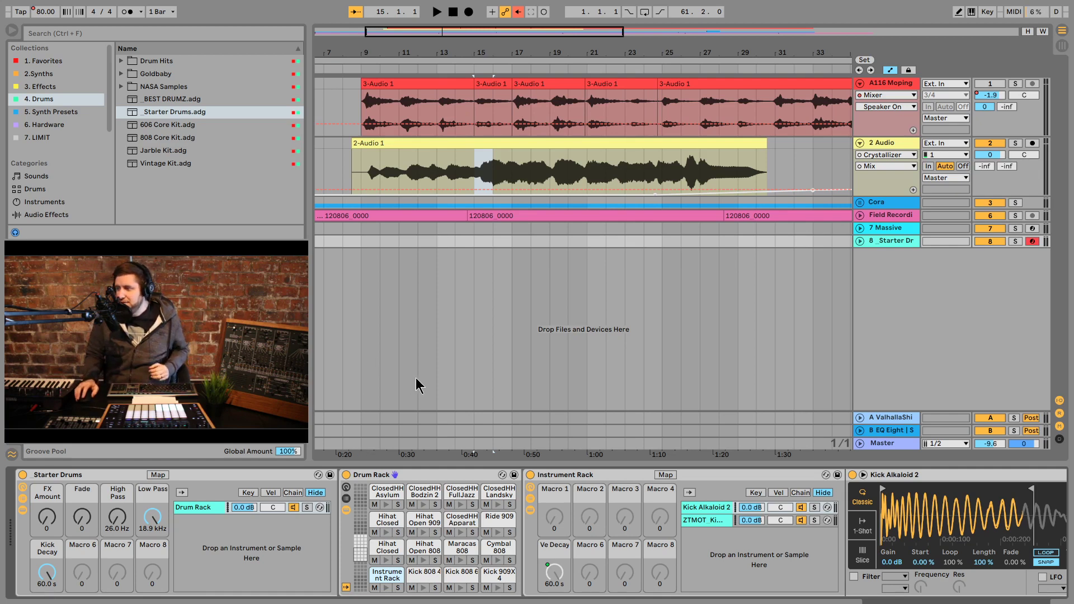
click(894, 230)
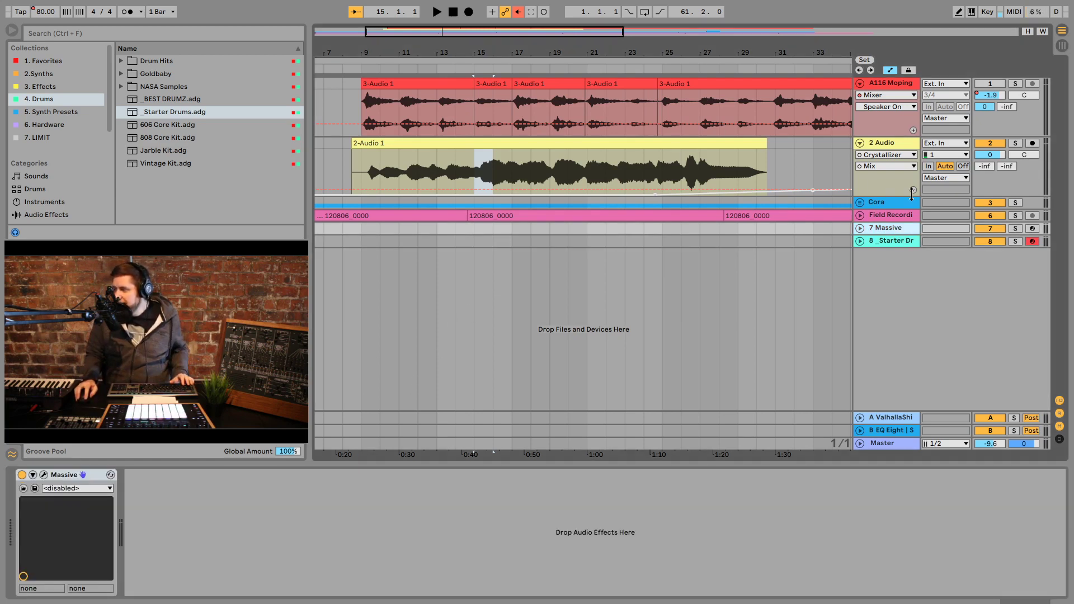
Step: Show the Starter Drums track in Session View and check the Live Rack and Sigmund effects in its device chain
click(894, 93)
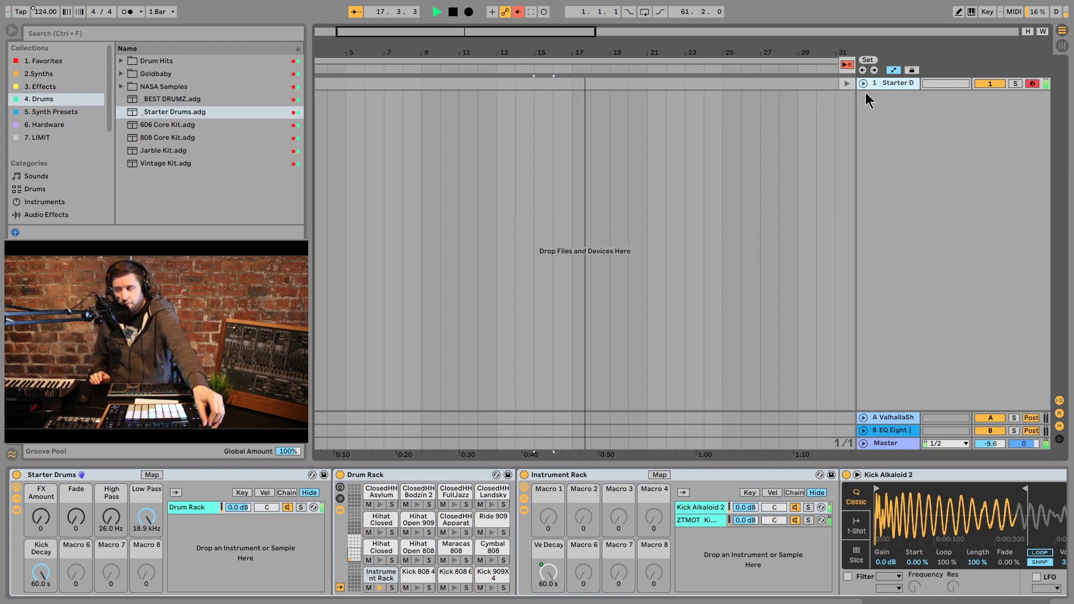
key(Tab)
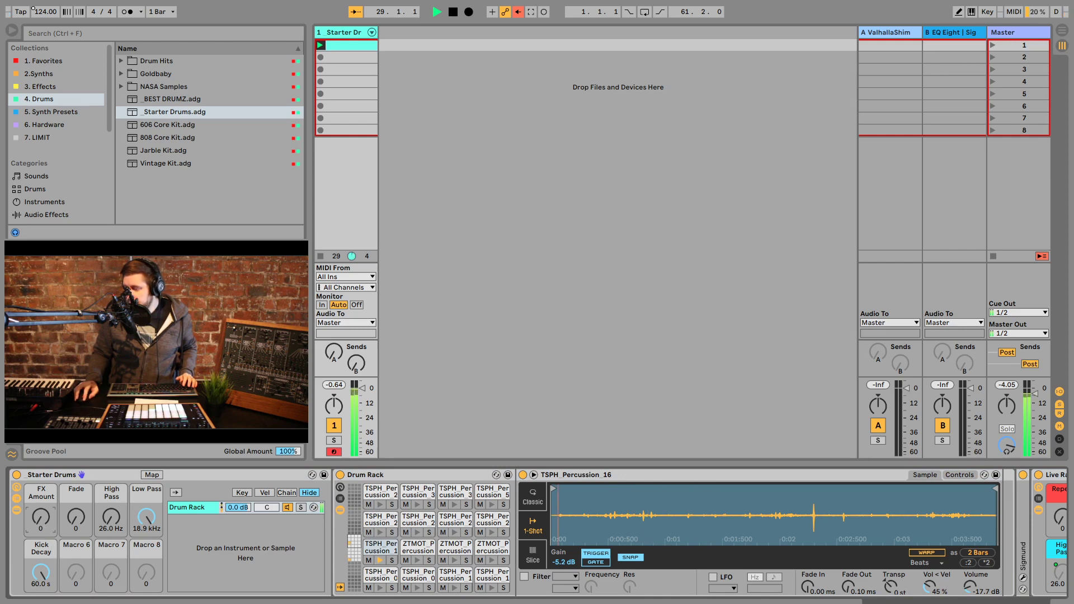
scroll(969, 575, right, 10)
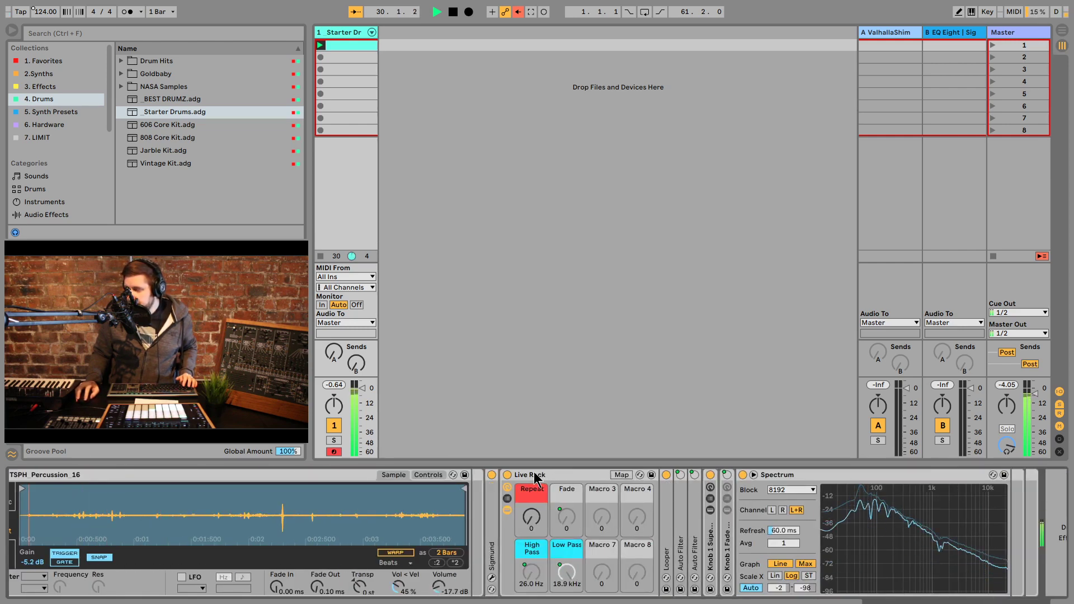
click(507, 475)
click(506, 475)
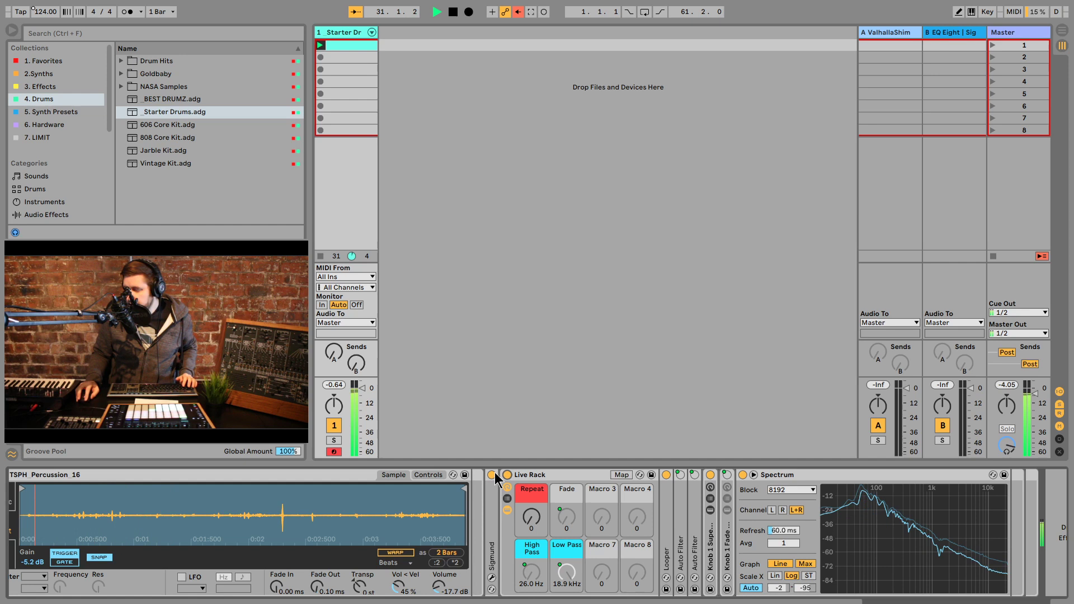
click(492, 475)
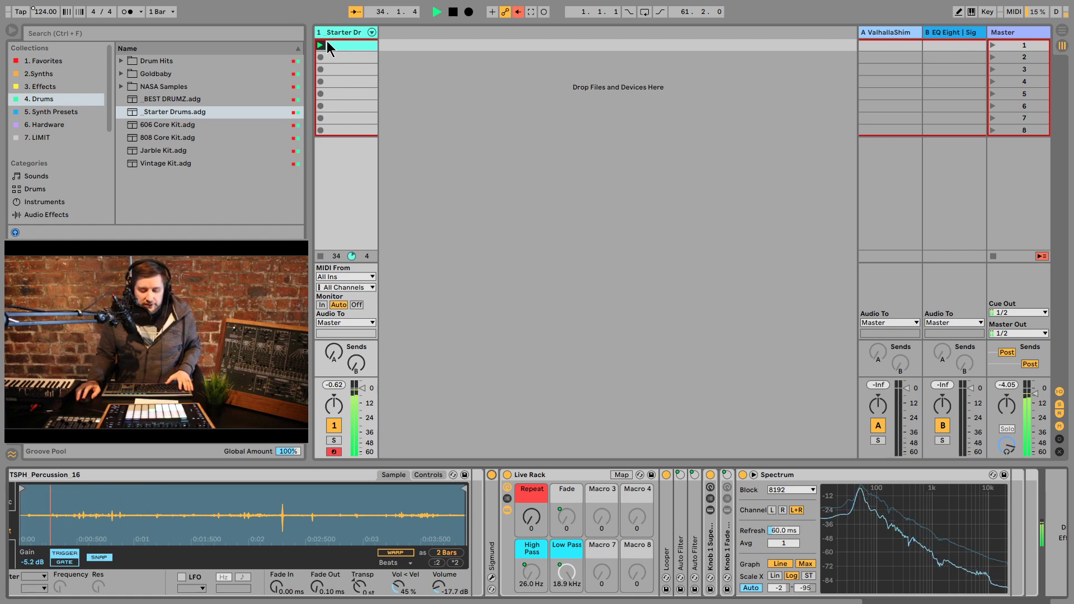
Step: Stop and restart playback to listen to the Starter Drums clip in the first scene
key(space)
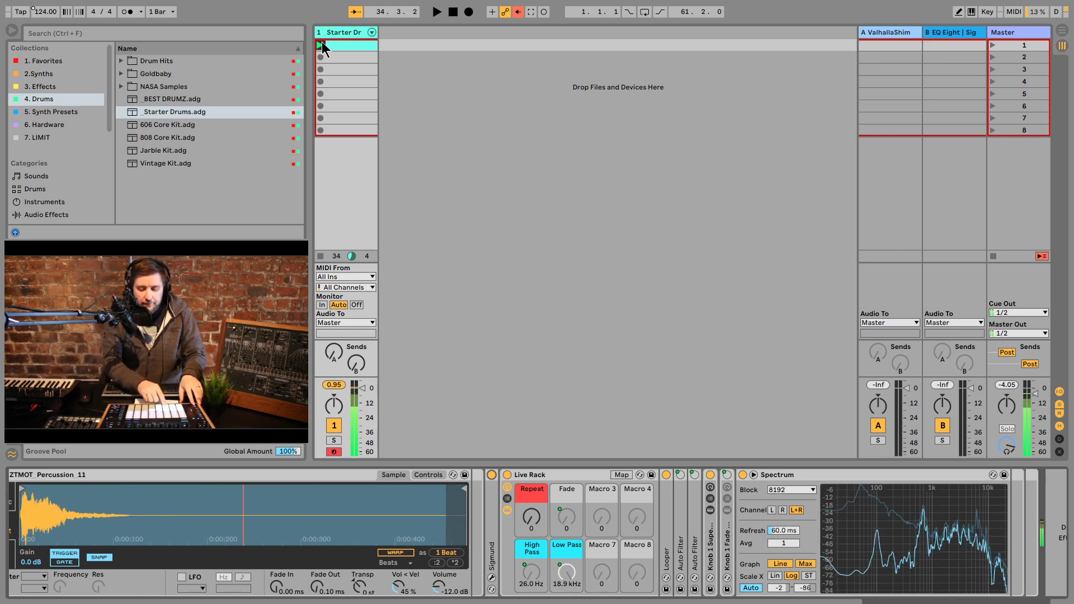
key(space)
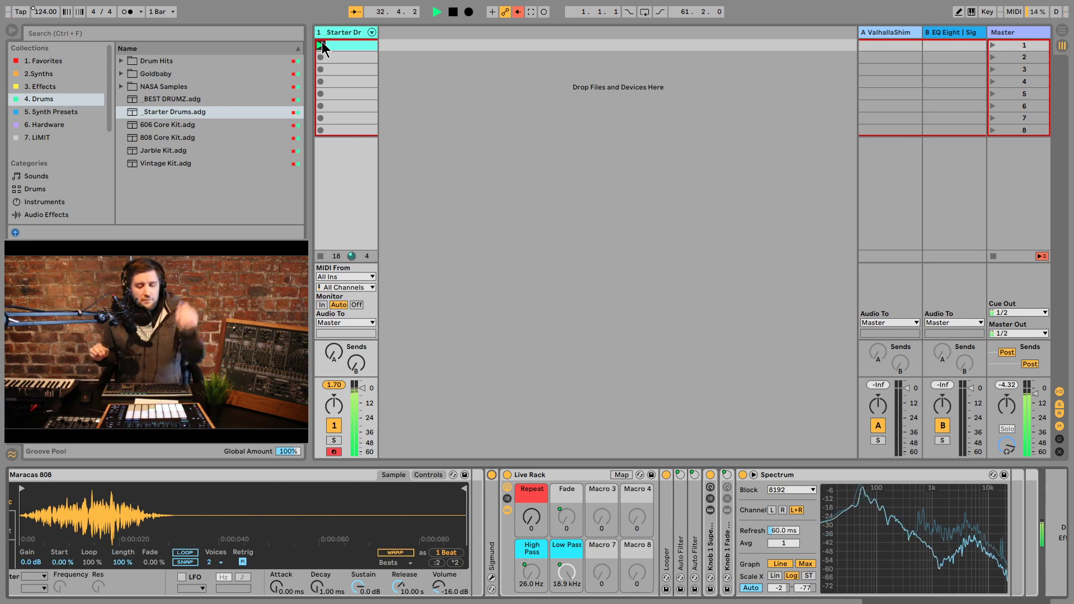
key(space)
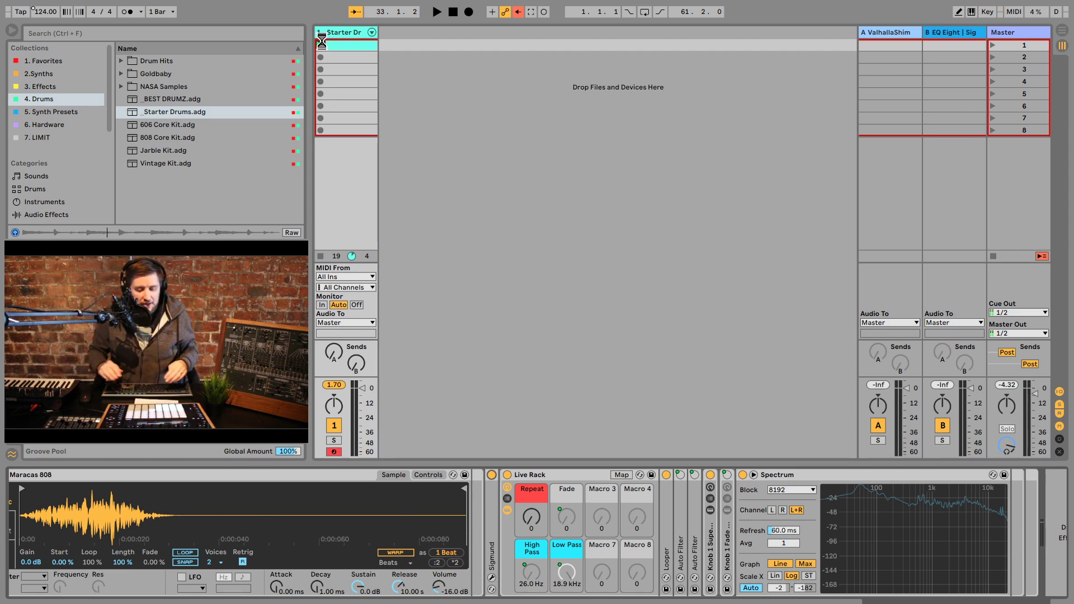
drag(322, 41, 321, 41)
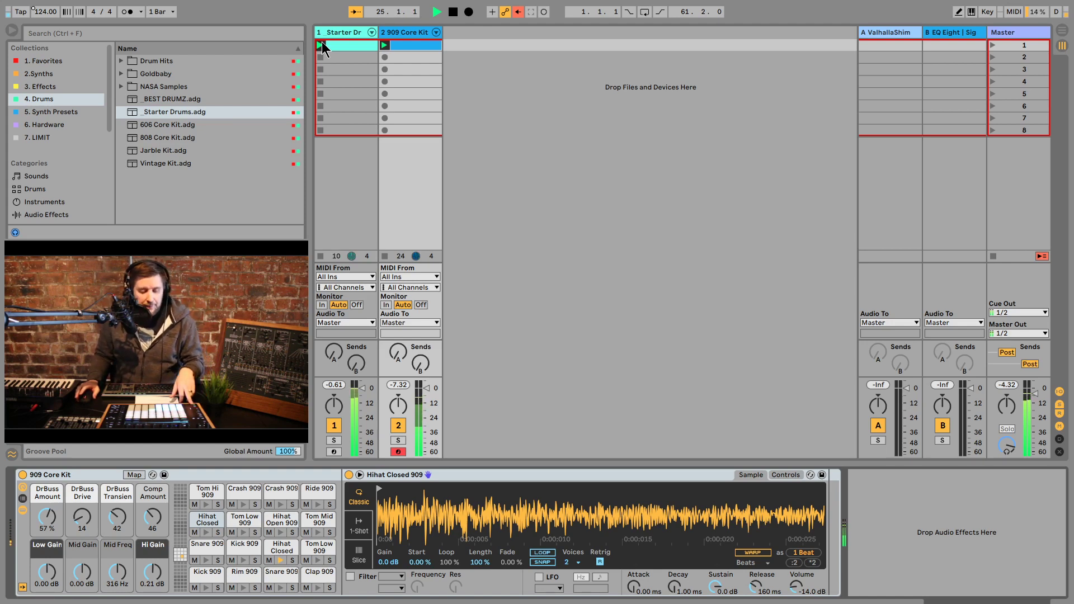
Step: Load Starter Drums.adg onto a third track and record a two-bar percussion clip in its first slot
key(space)
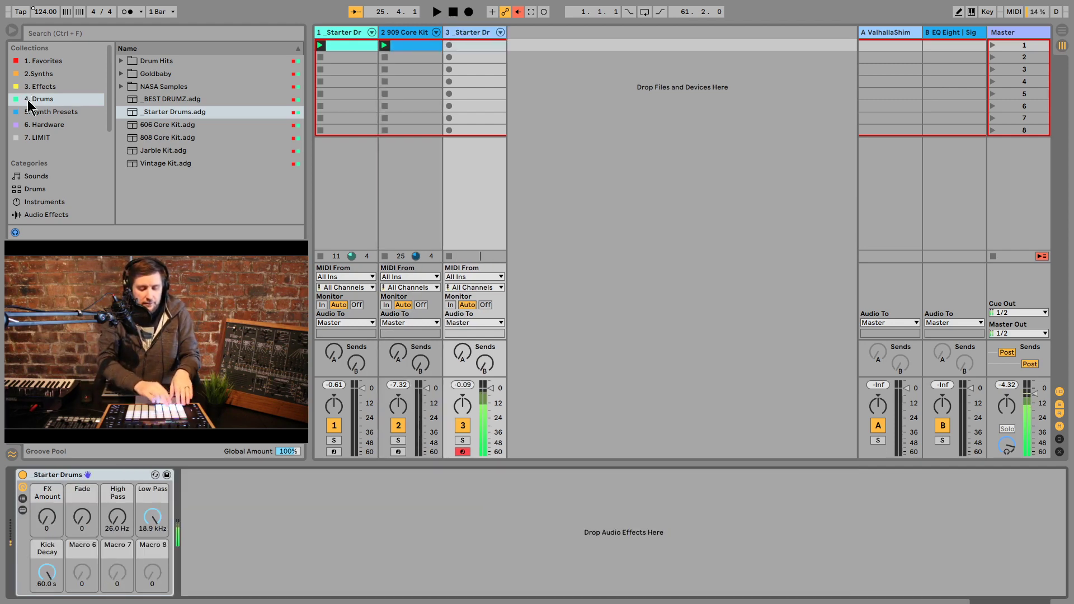
key(space)
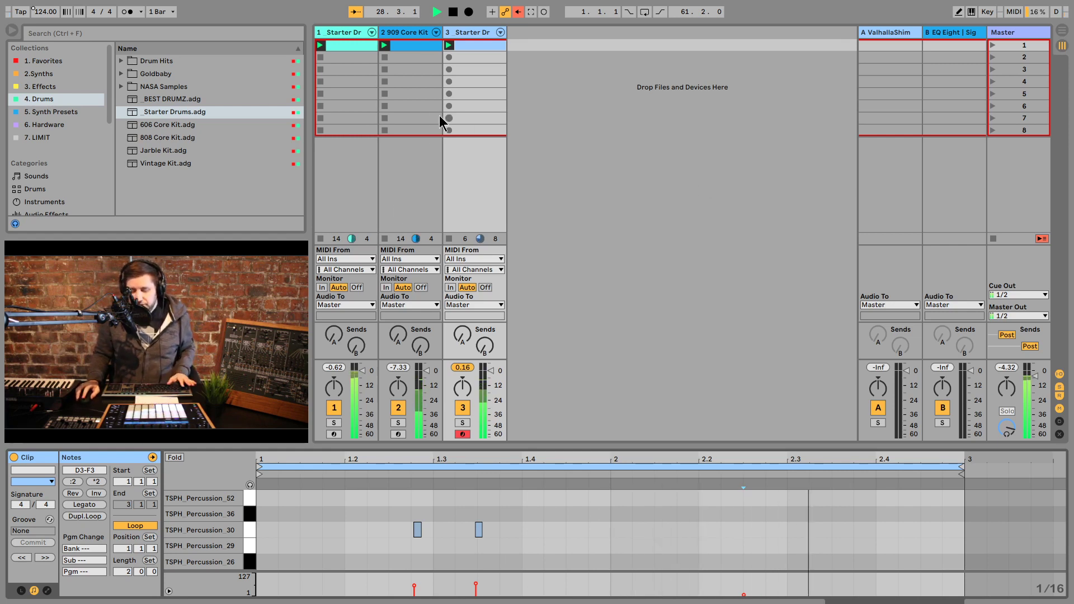
key(space)
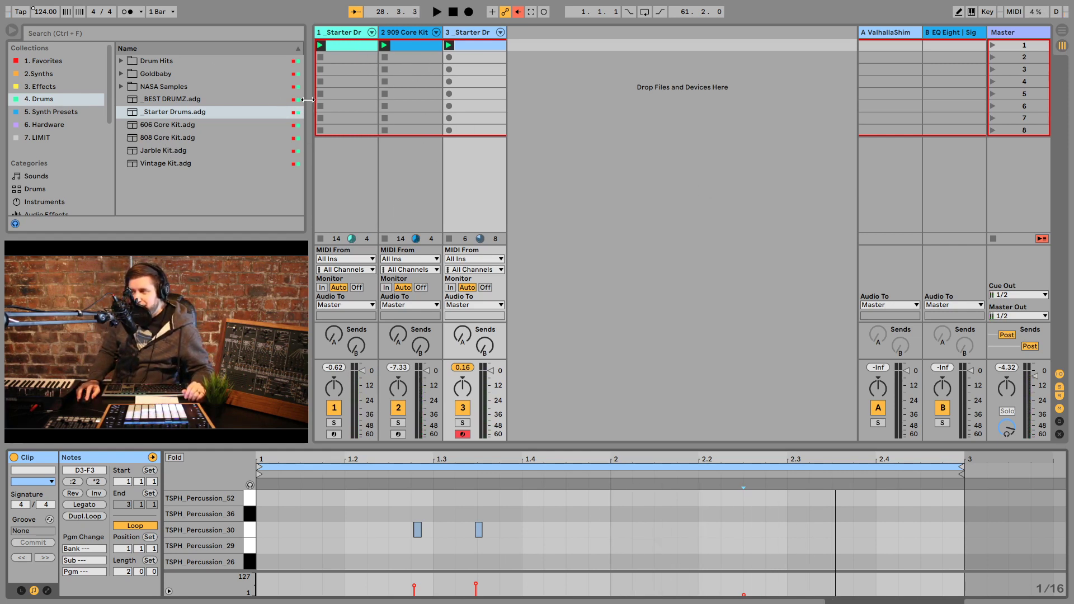
Step: Load A Soft Chord from the Synth Presets collection onto a fourth track and play it over the drum clips
drag(303, 99, 245, 100)
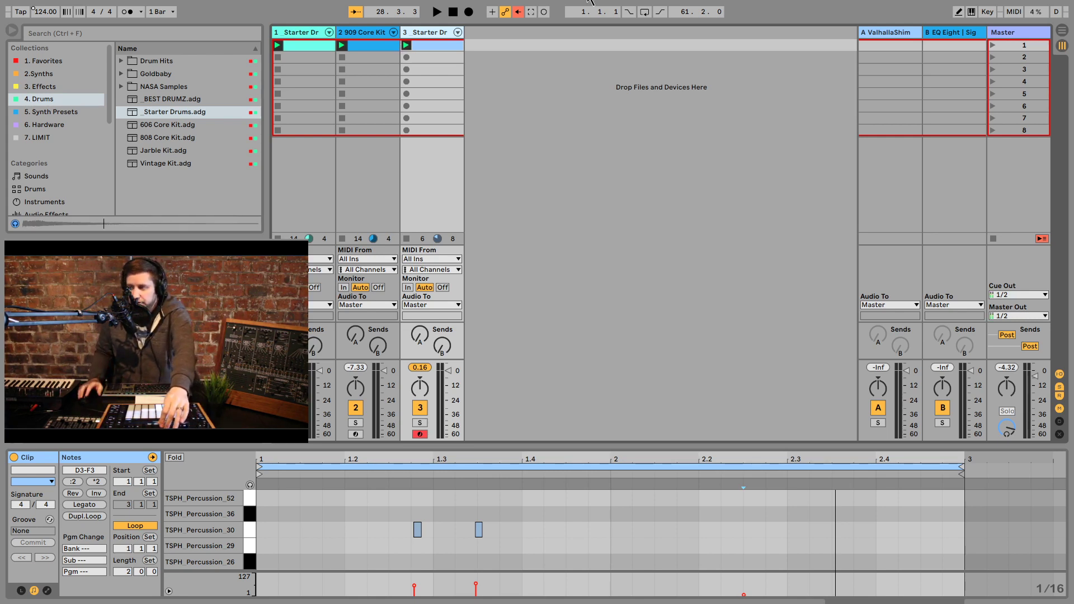
click(56, 112)
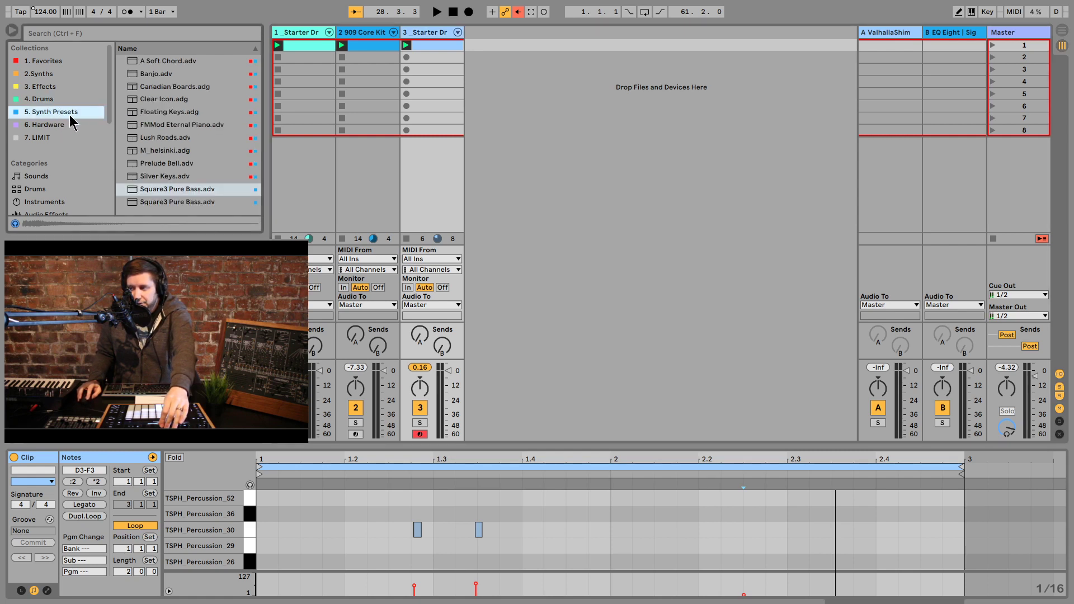
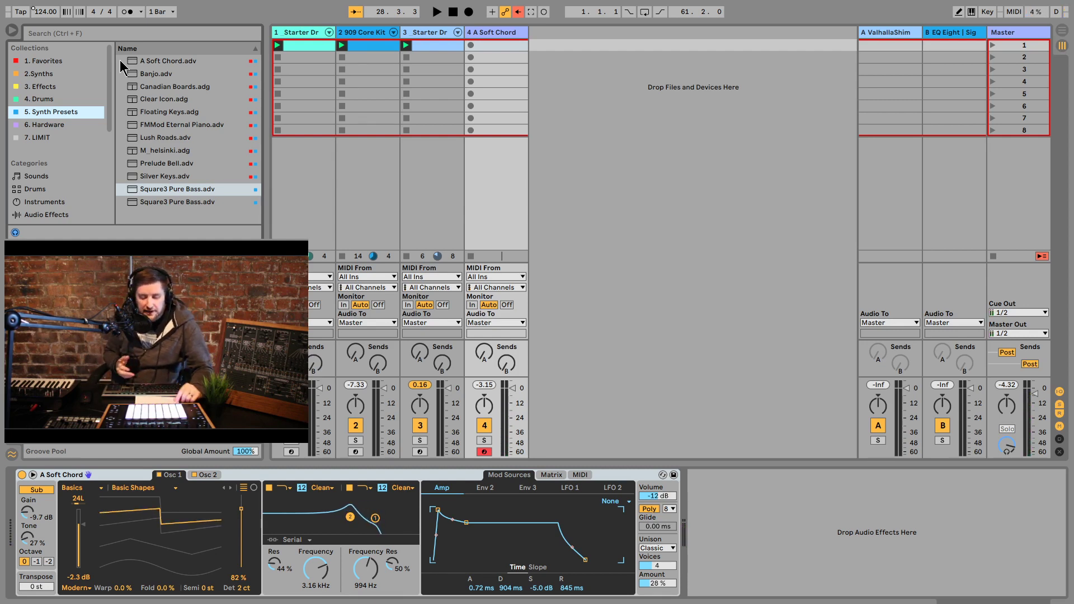
key(space)
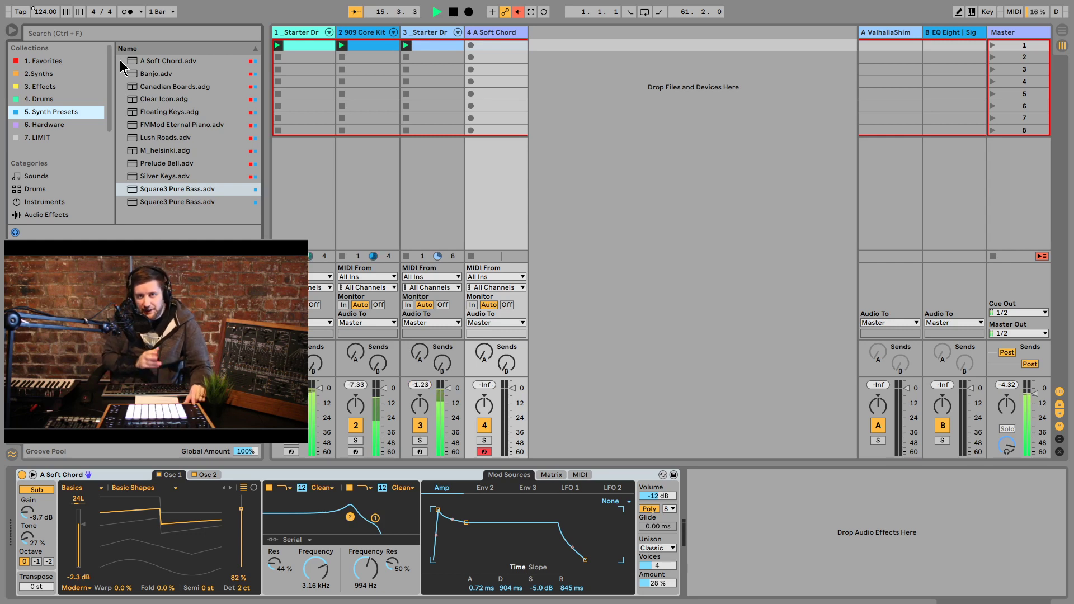
key(space)
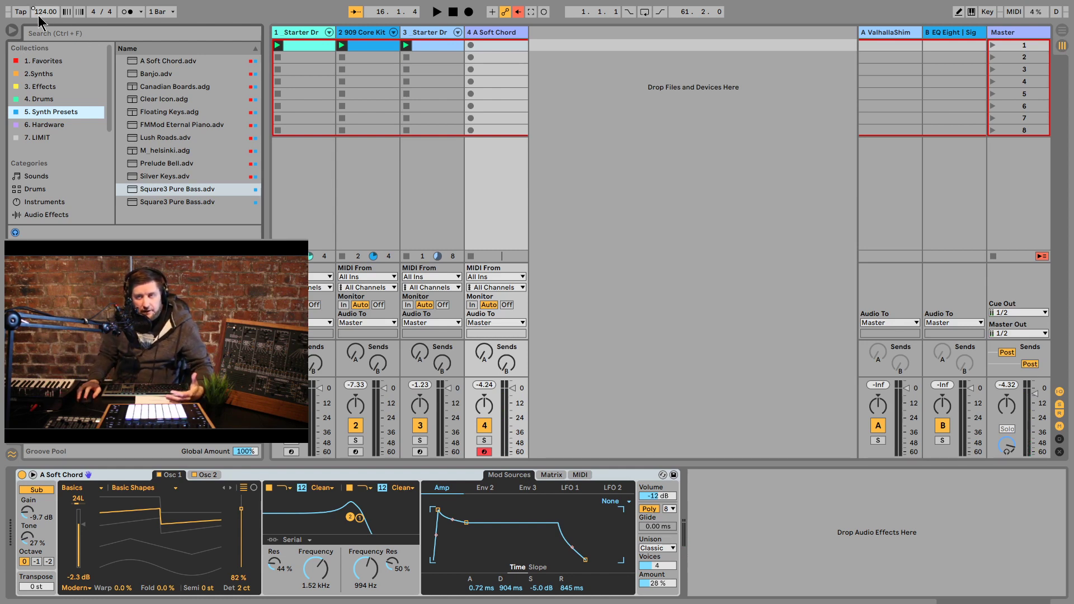
Step: Capture the played A Soft Chord notes as a clip in the first slot and set the tempo to 124 BPM
click(530, 11)
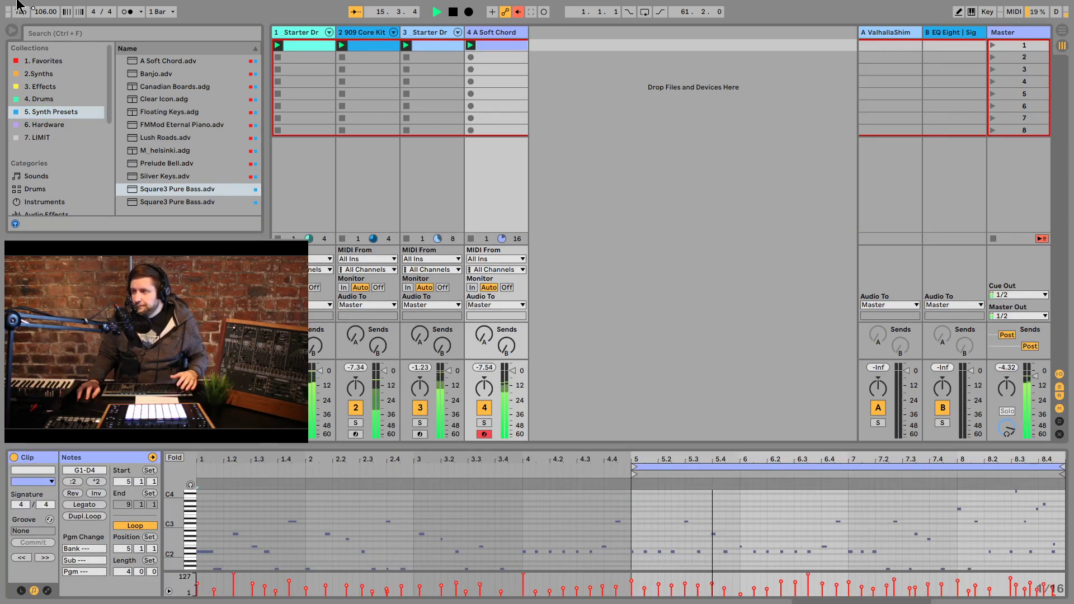
click(49, 14)
text(124)
key(Return)
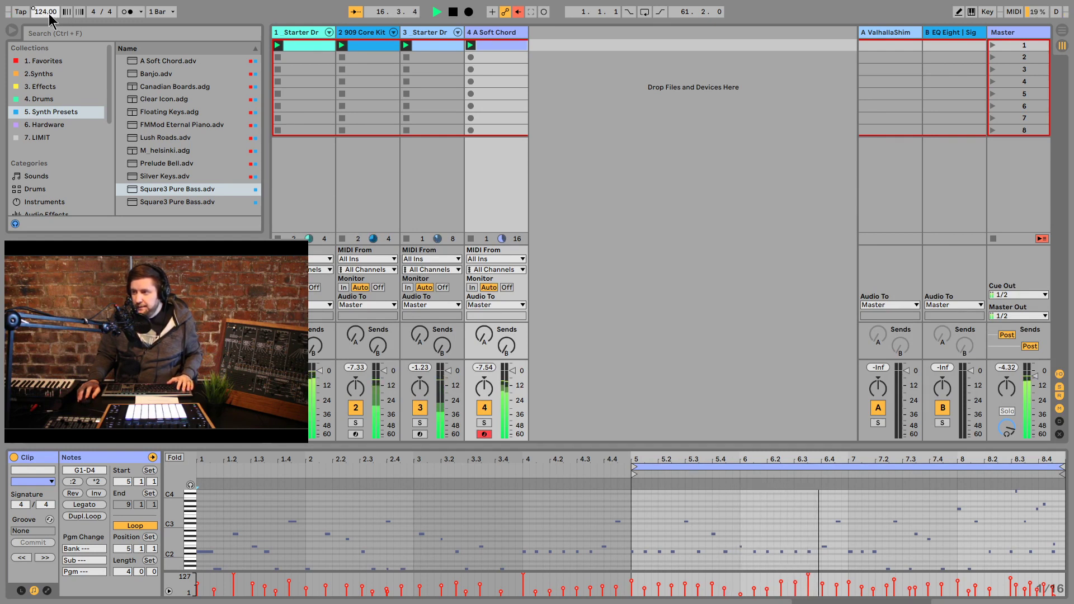
key(space)
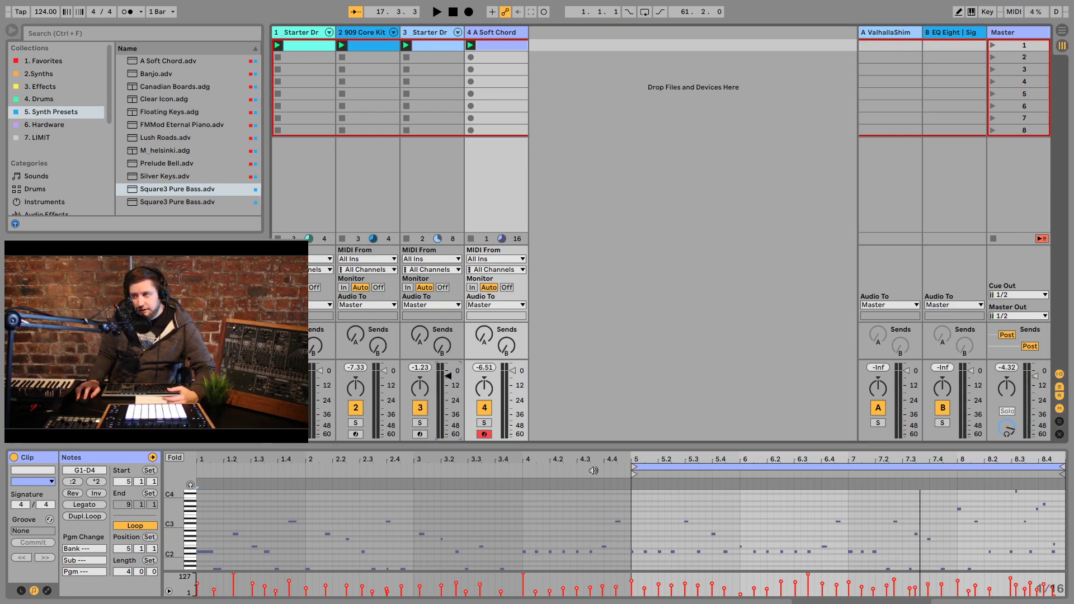
Step: Loop two bars of the captured A Soft Chord clip from position 6.3.4 and listen to it with the drums
drag(647, 458, 569, 477)
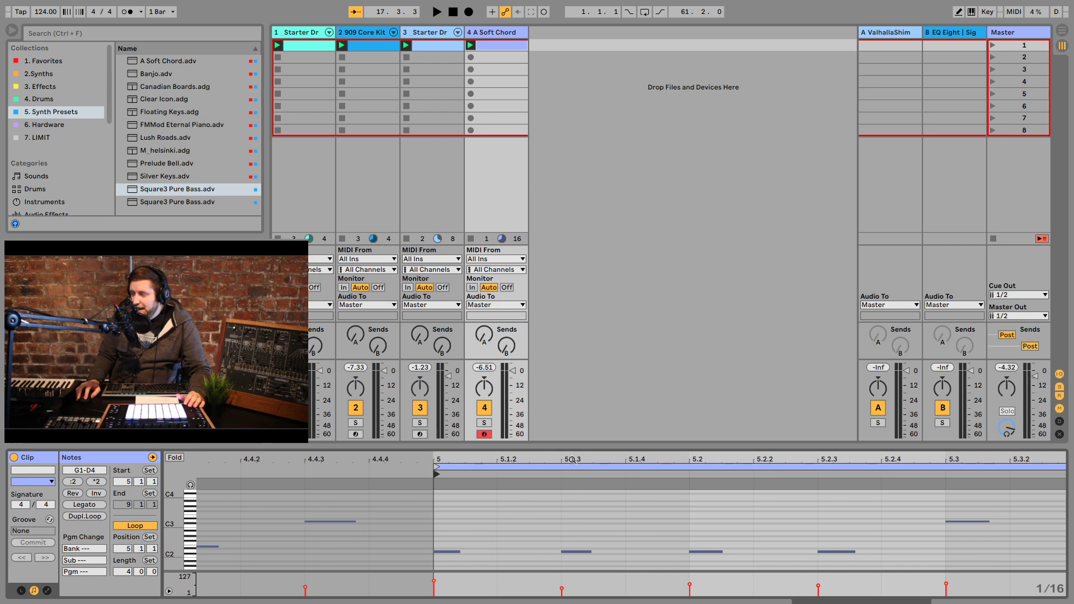
drag(566, 460, 687, 421)
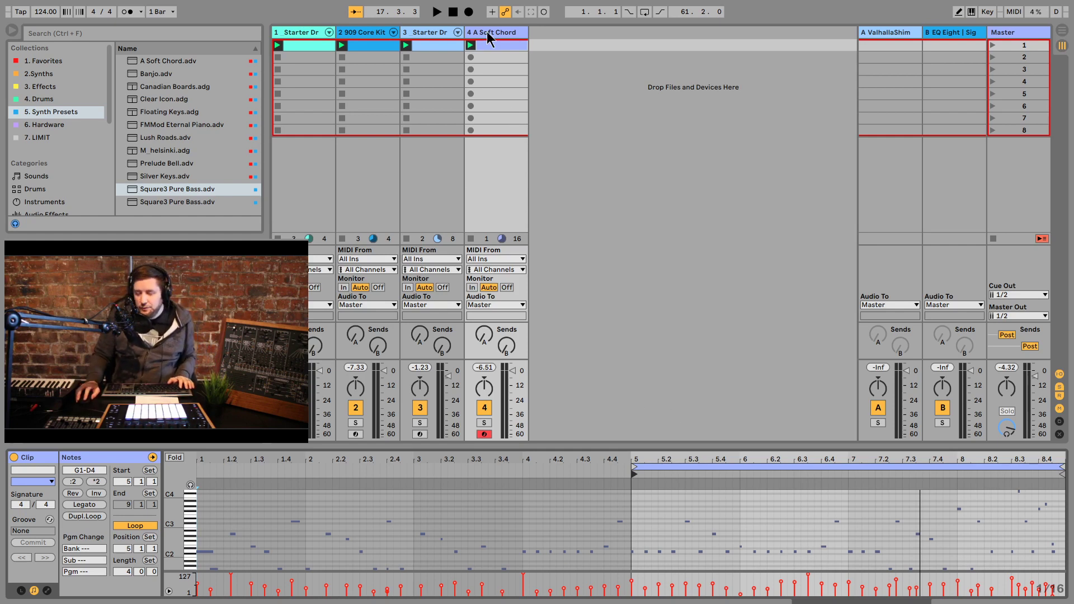
key(space)
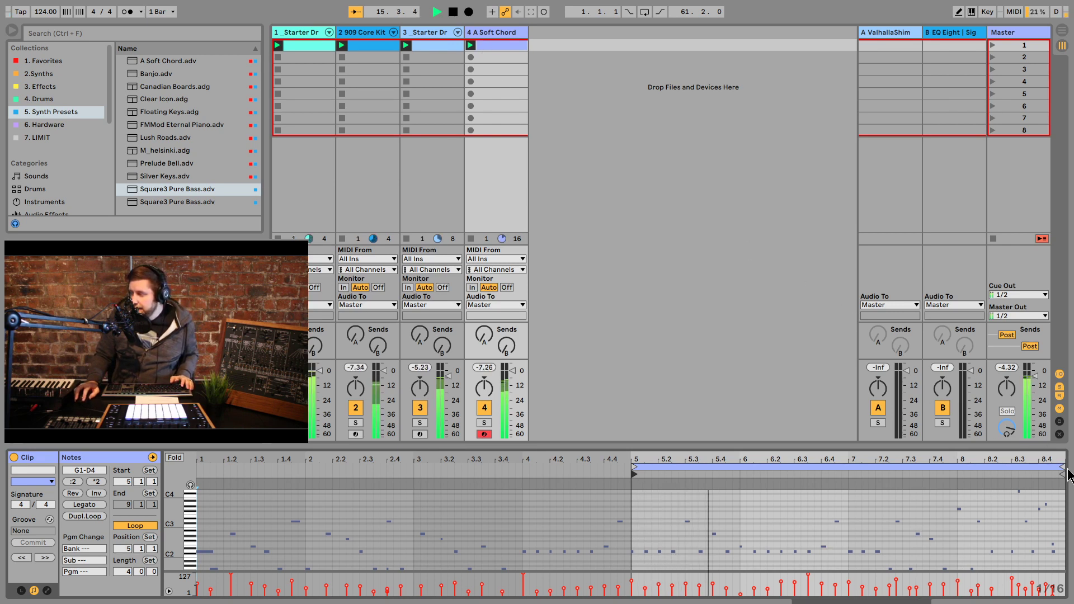
drag(1061, 466, 993, 453)
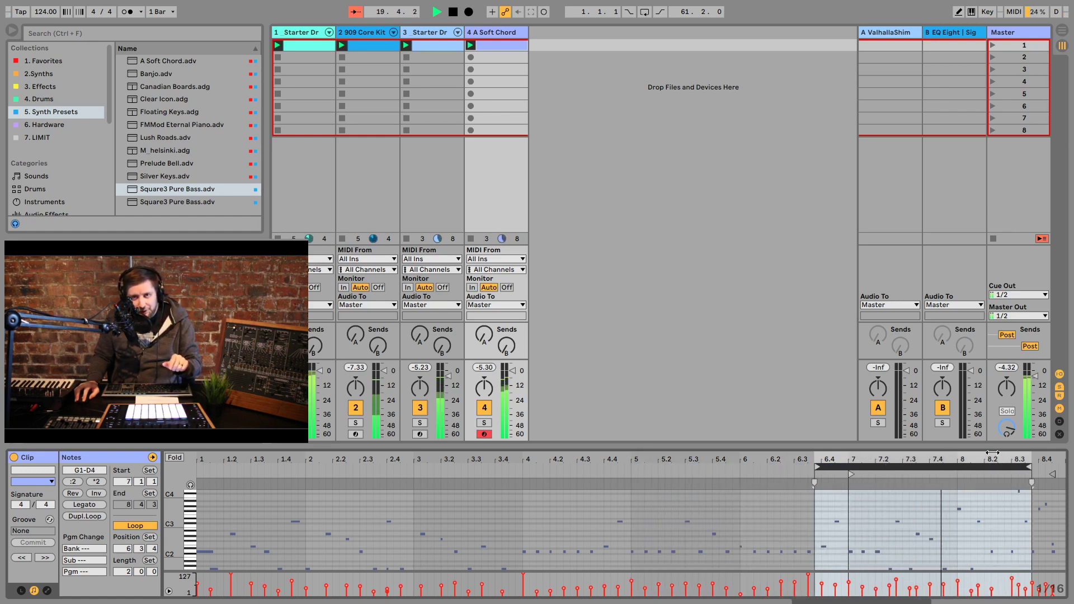
key(space)
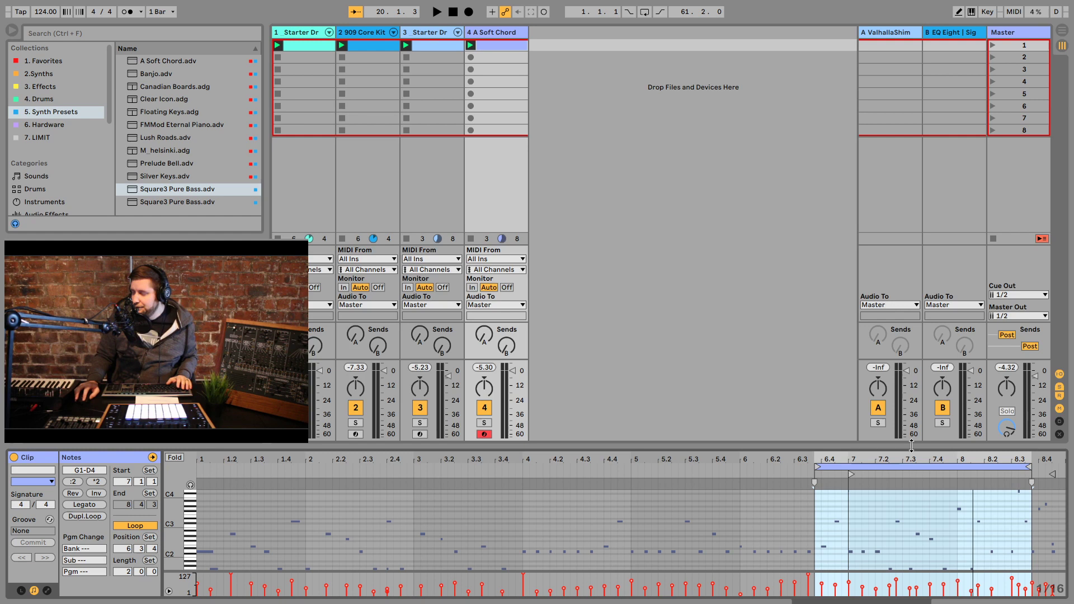
key(space)
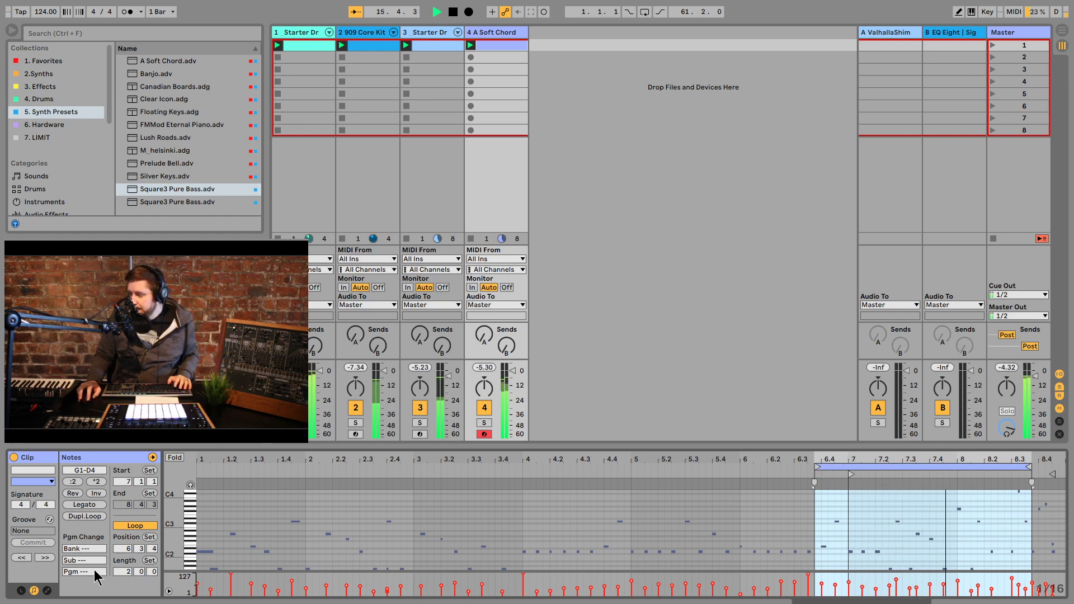
click(123, 572)
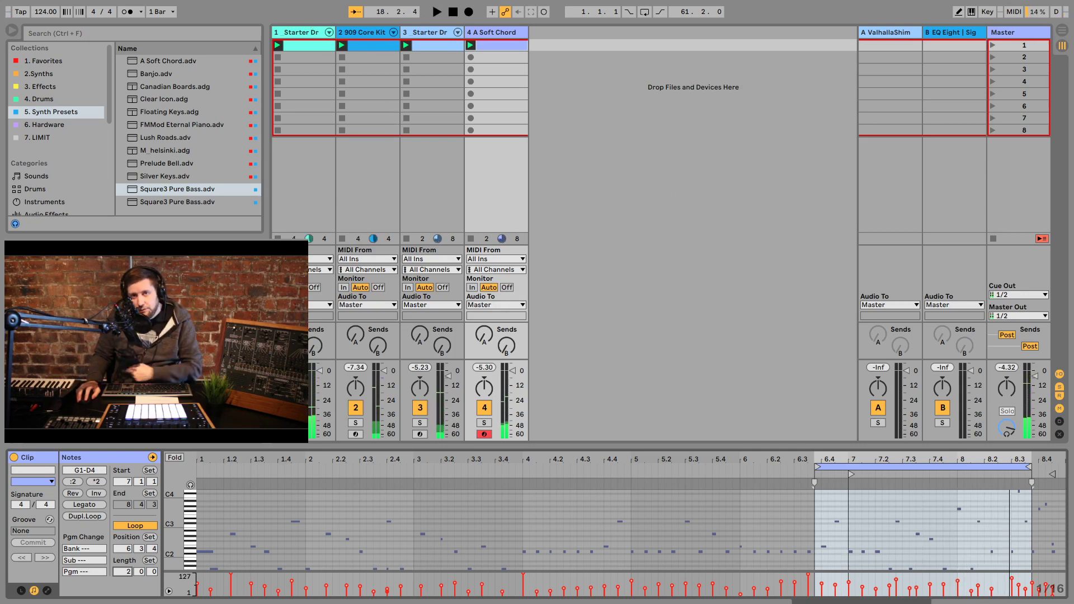
Step: Solo the A Soft Chord track and record a new MIDI clip in its second slot
click(485, 423)
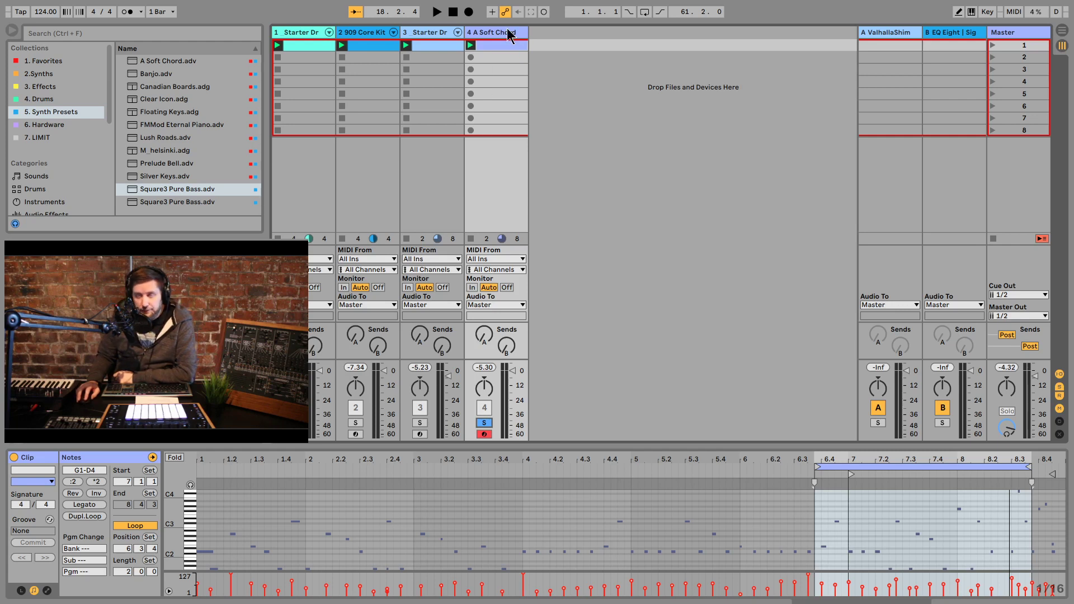
click(471, 58)
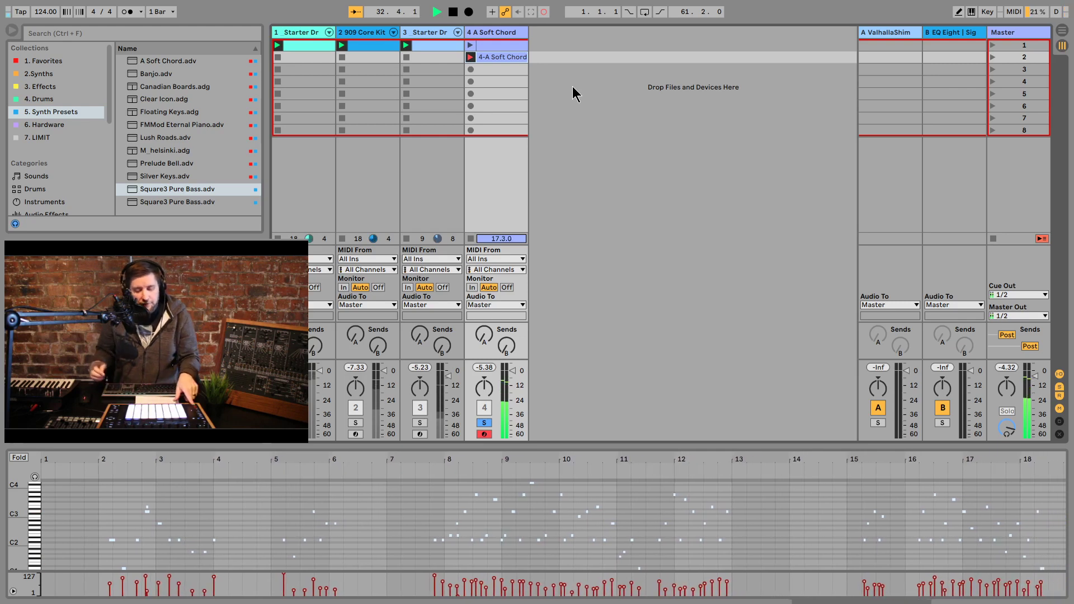
key(space)
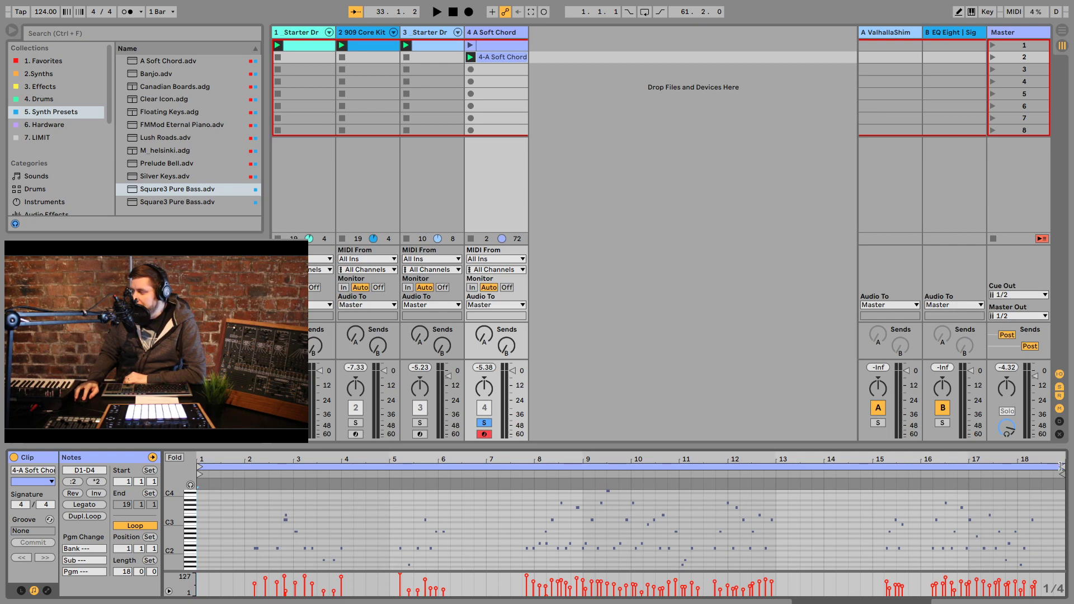
Step: Shorten the new clip's loop to one bar and move it to position 9.3.3 while listening
drag(1056, 469, 426, 458)
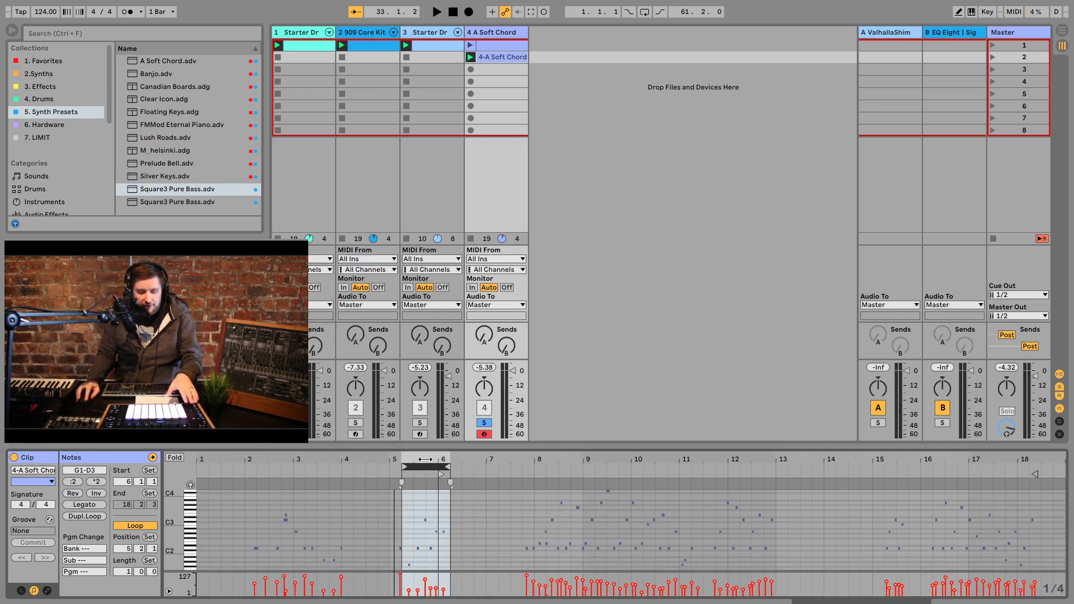
key(space)
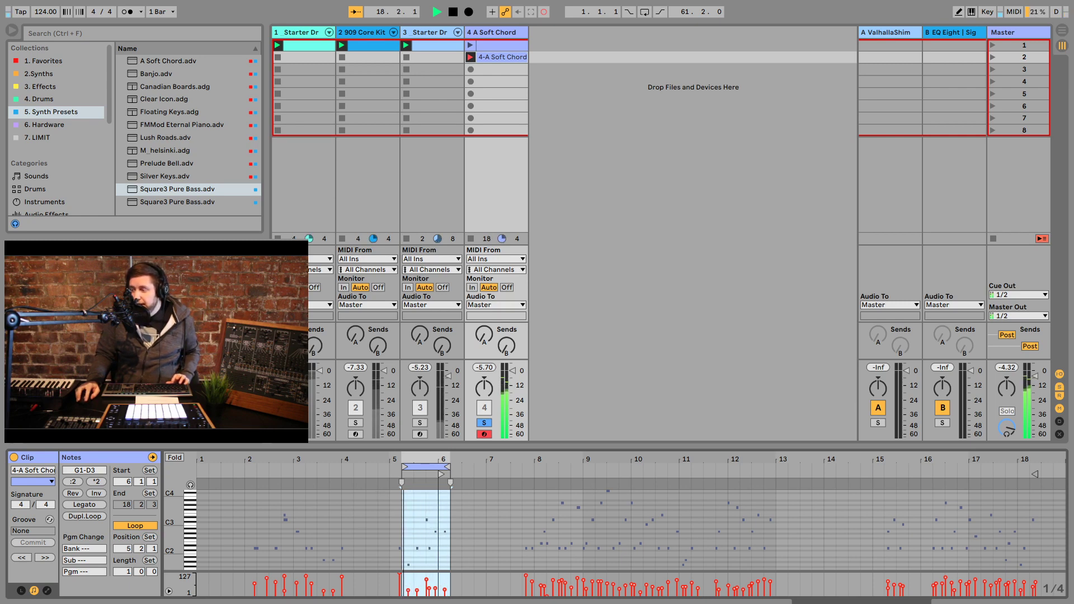
ctrl+click(291, 422)
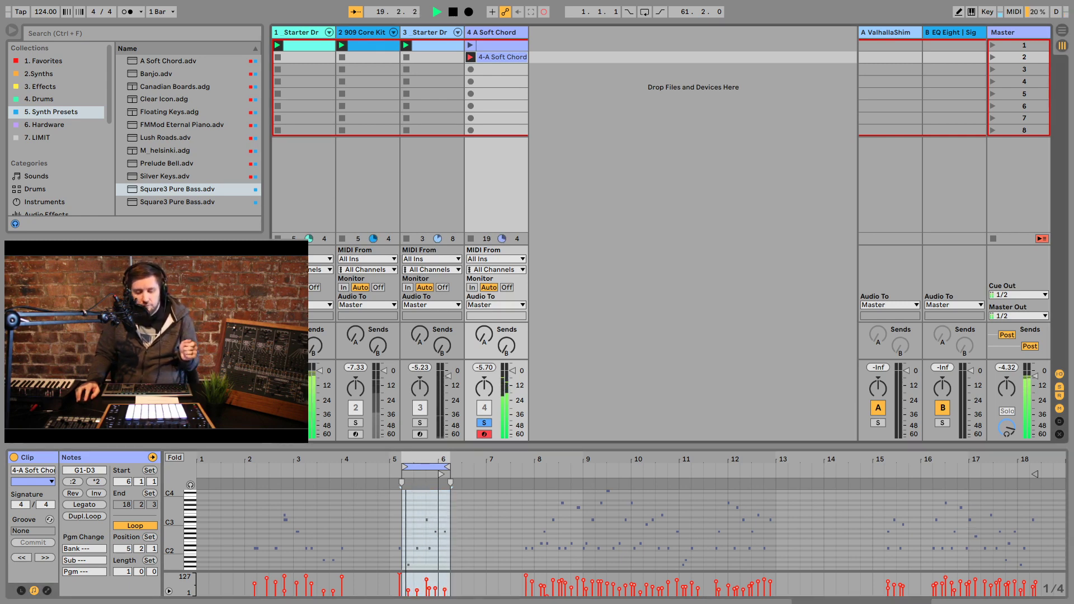
drag(423, 457, 423, 500)
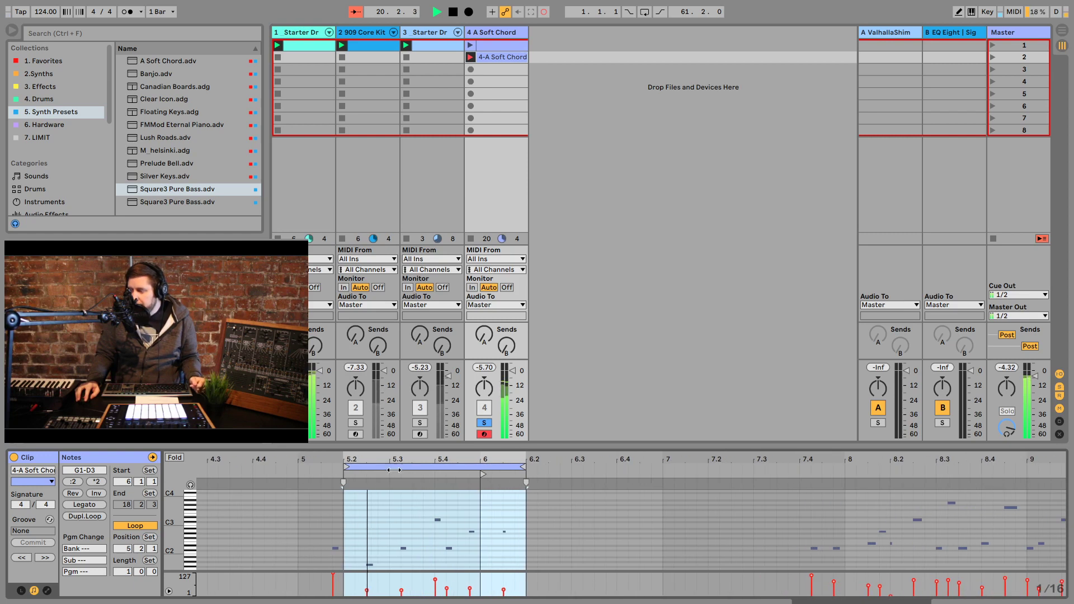
drag(390, 468, 575, 407)
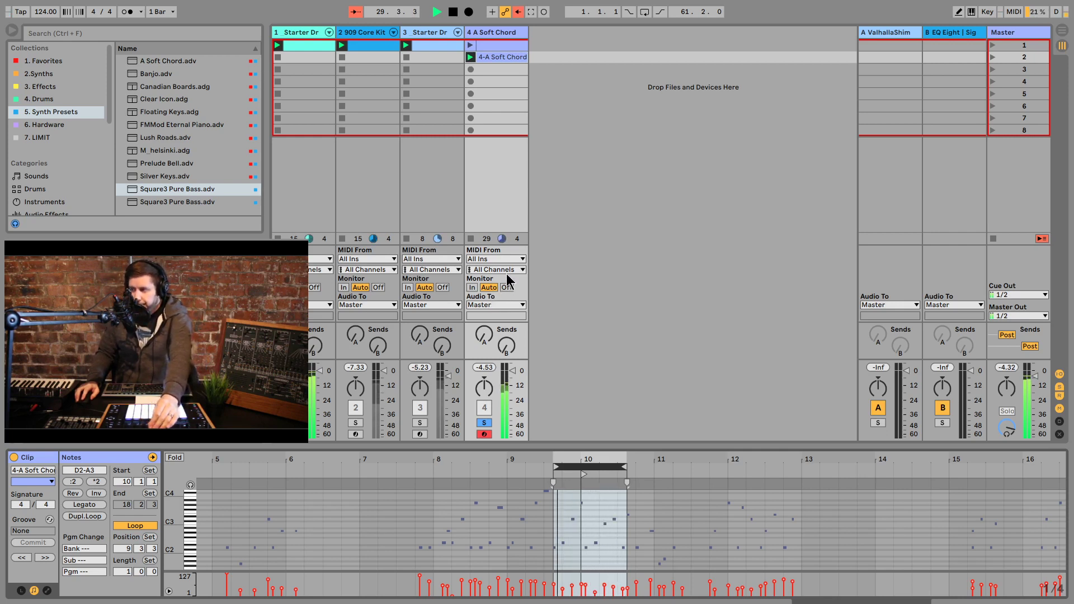
key(space)
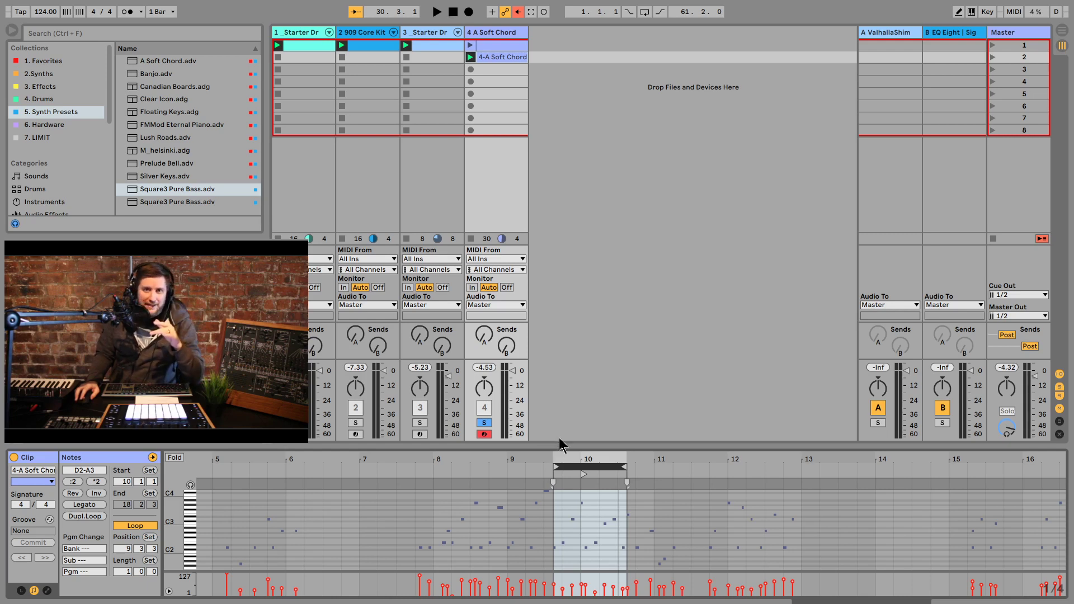
Step: Show the A Soft Chord instrument's device view and listen to the looped clip through it
click(497, 34)
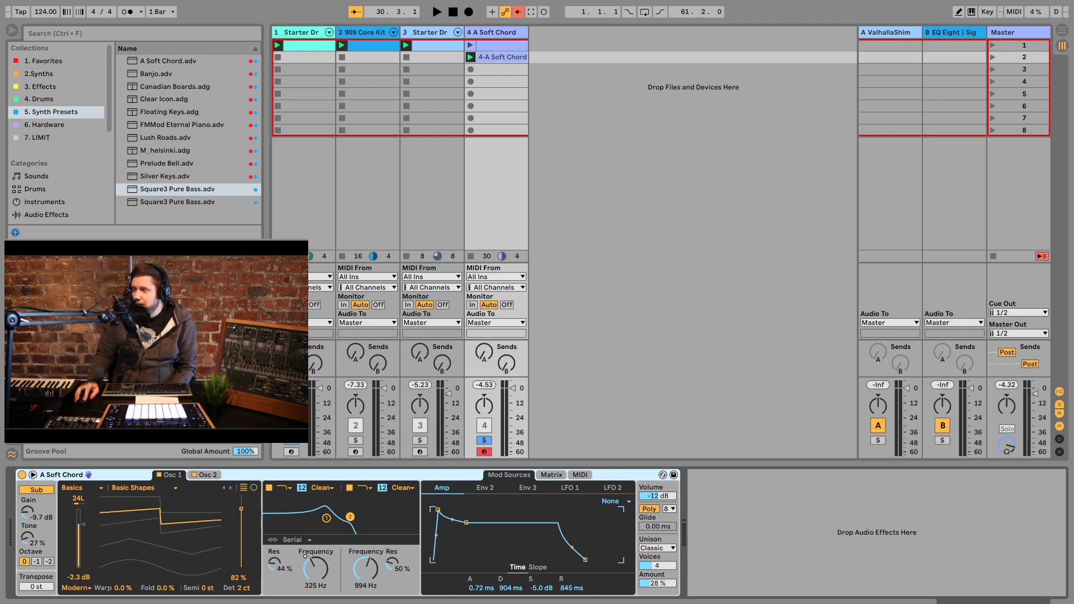
key(space)
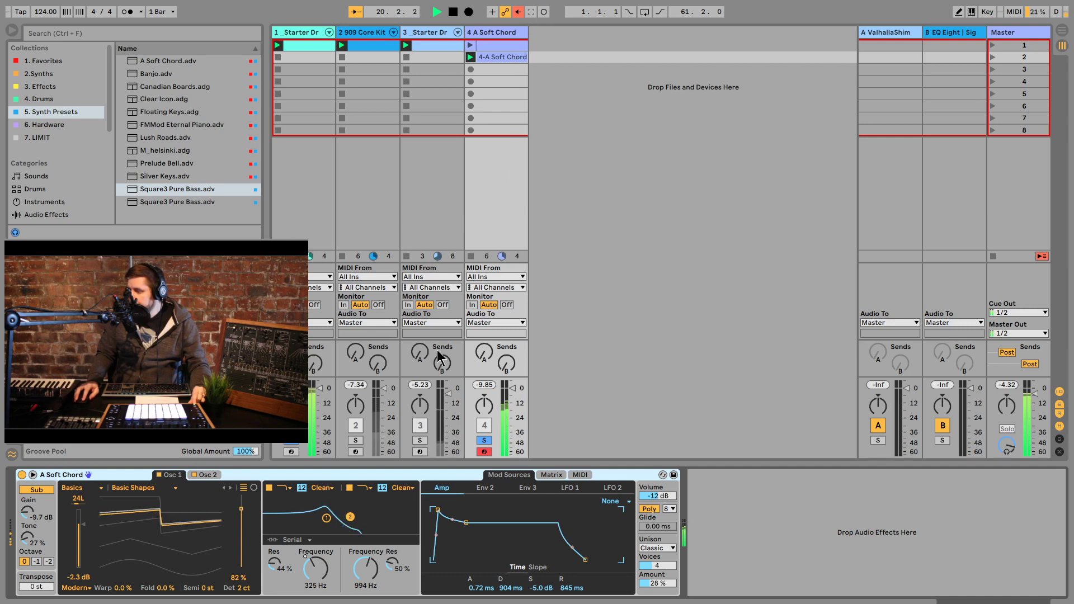
key(space)
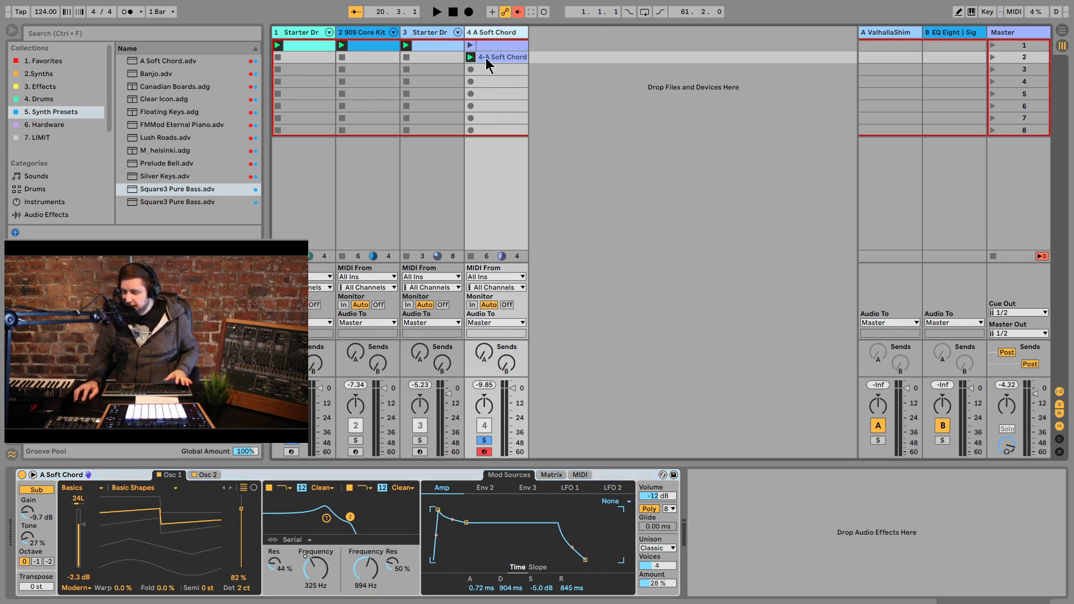
Step: Add a new audio track and set its audio input to 4-A Soft Chord
key(ctrl+t)
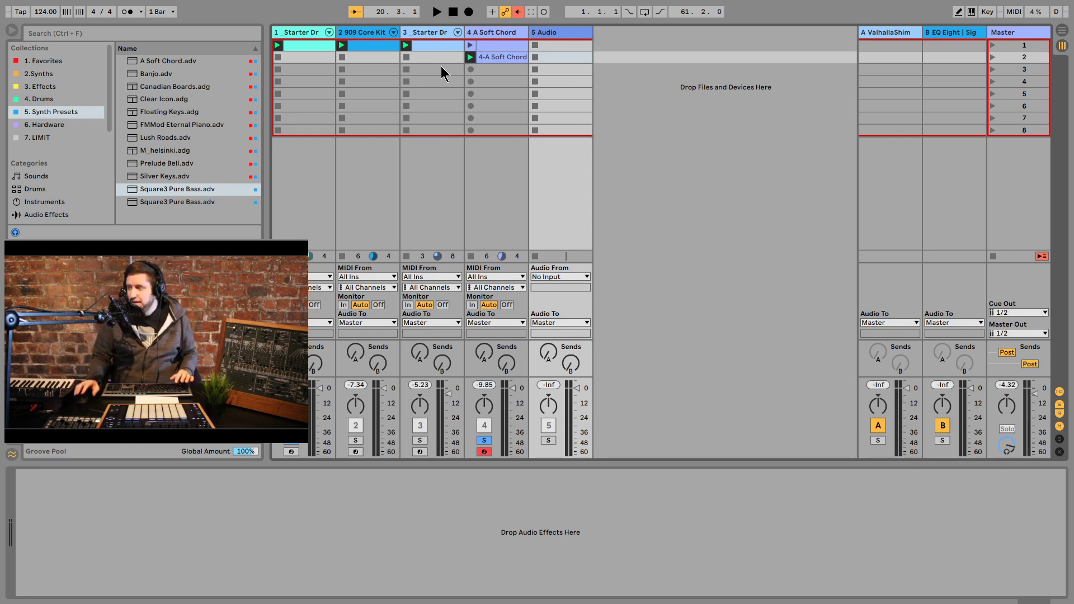
click(560, 289)
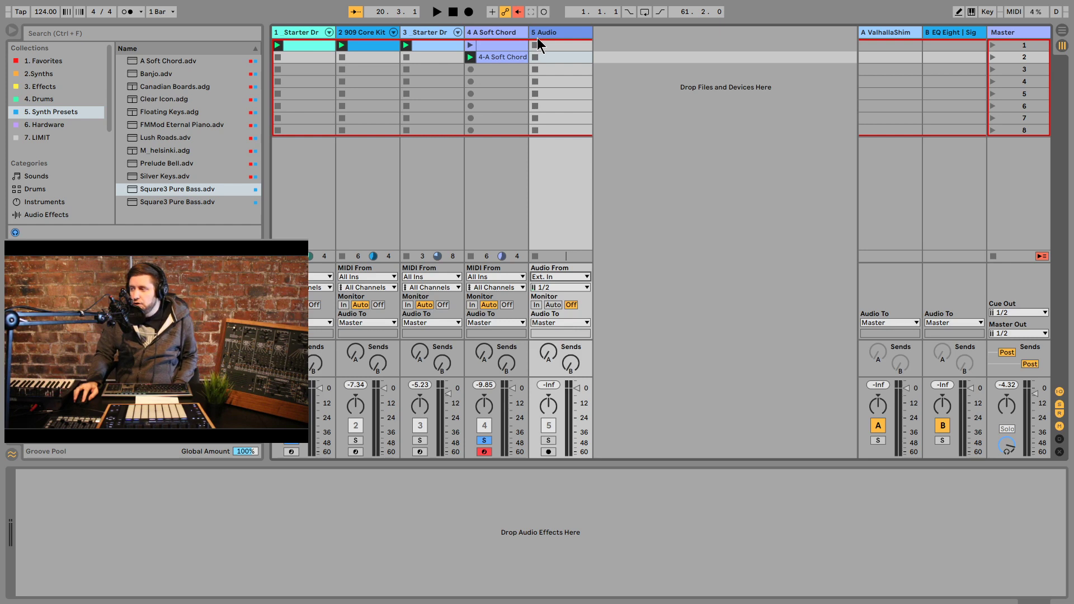
click(495, 33)
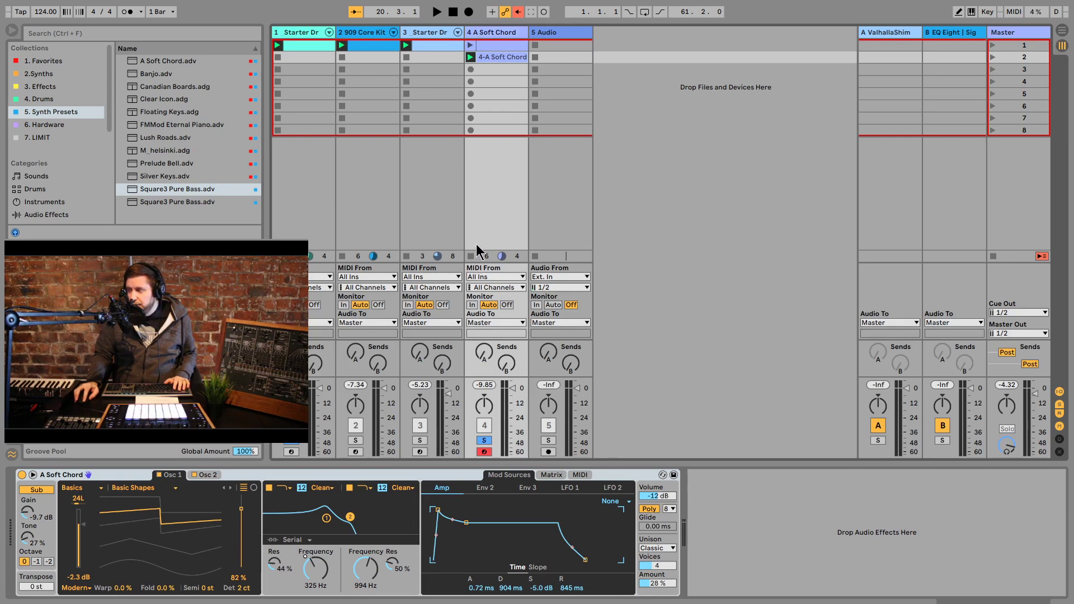
click(559, 33)
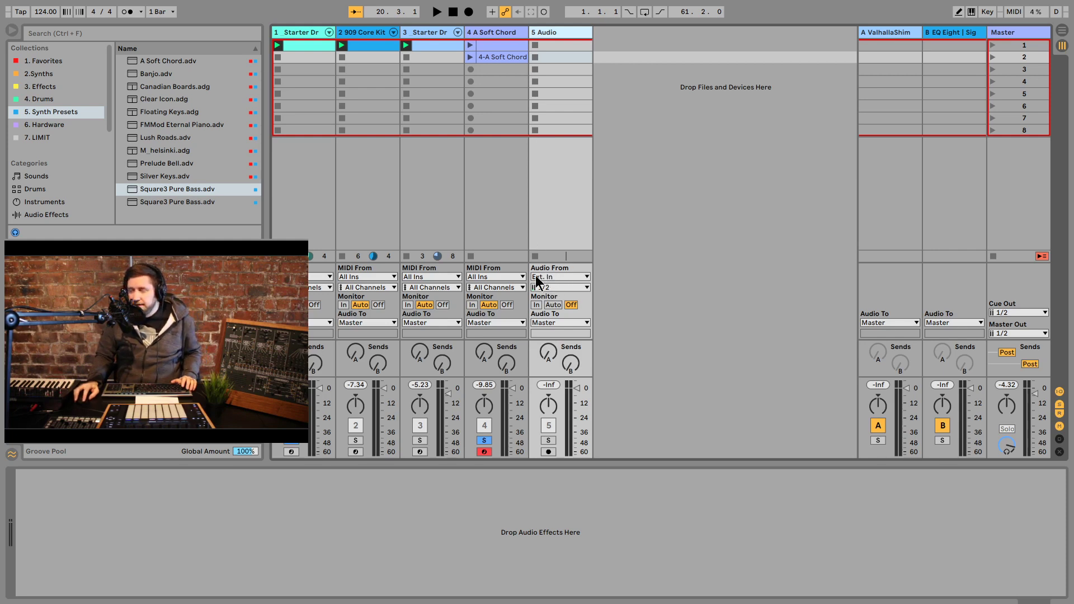
click(555, 275)
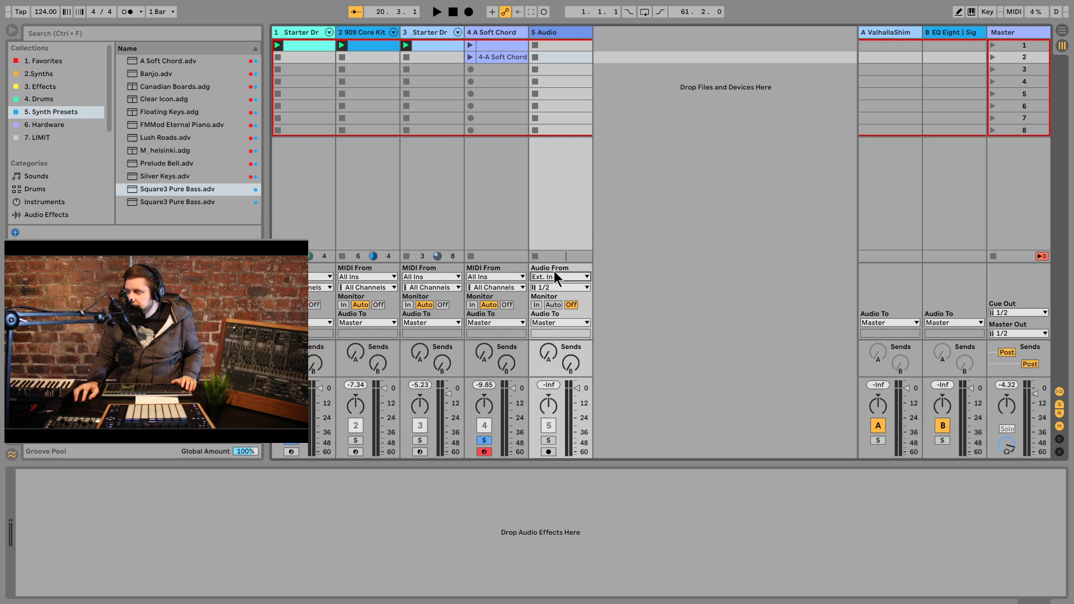
click(554, 365)
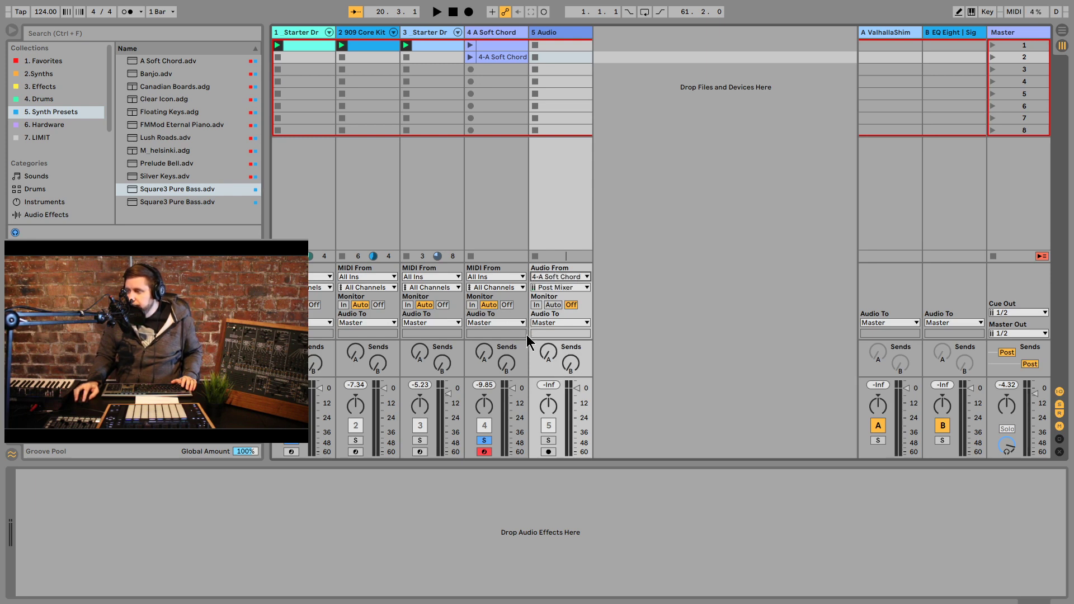
Step: Arm the audio track, set A Soft Chord's monitoring to In, and record the synth into the audio track's first slot
click(549, 452)
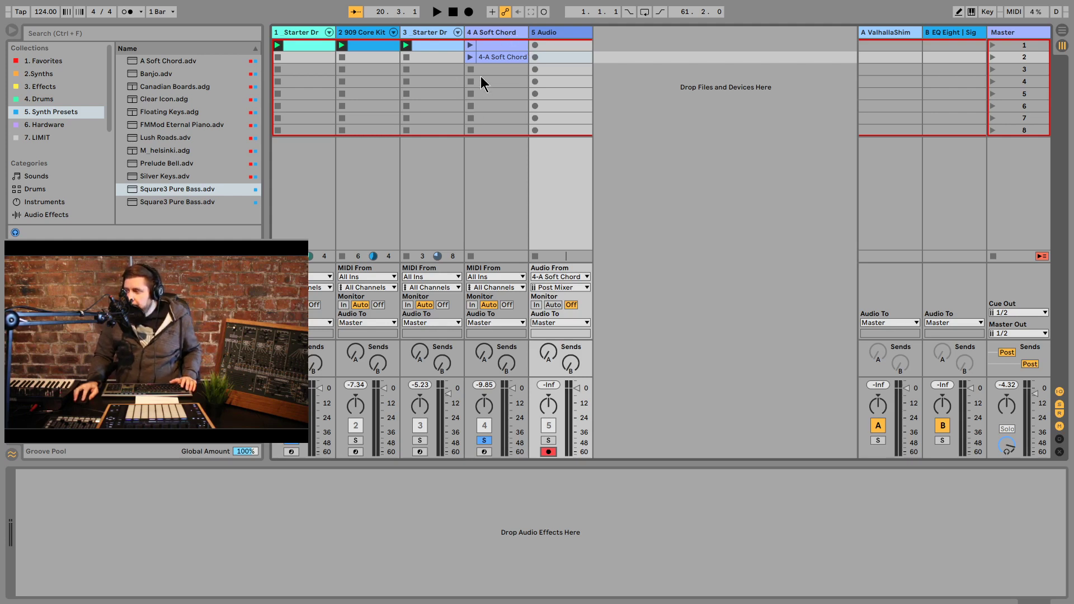
click(472, 305)
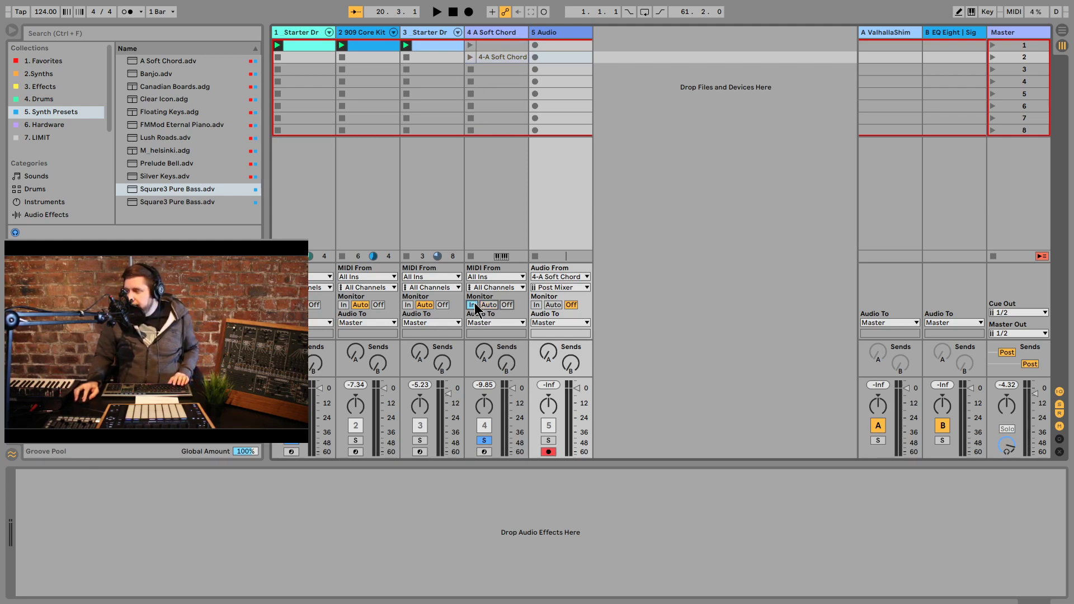
click(535, 46)
click(500, 37)
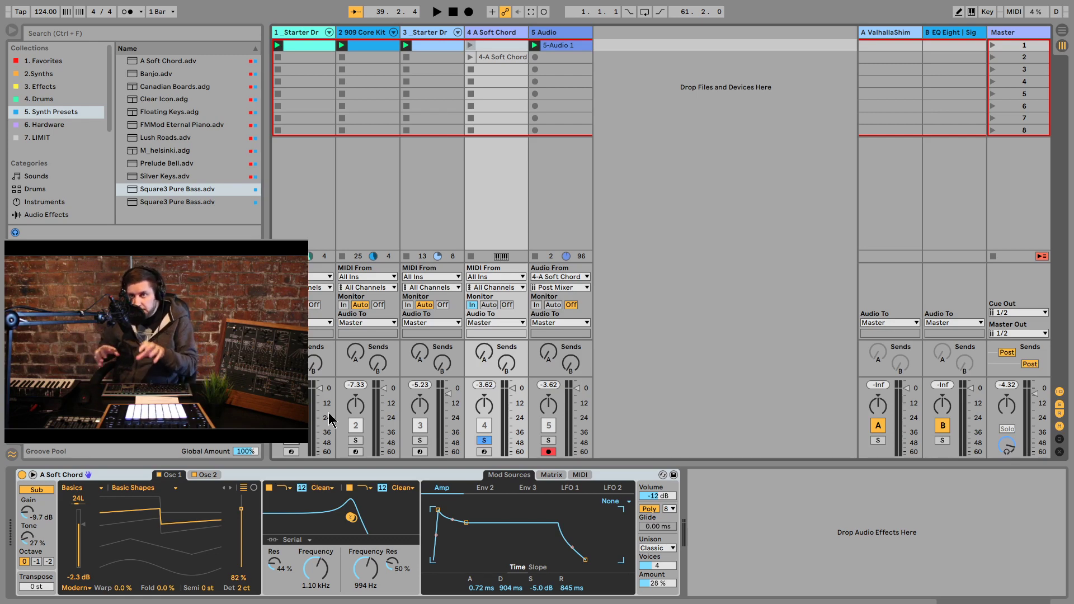
Step: Solo the audio track, play the recorded 5-Audio 1 clip and set its loop to start at 10.1.1
click(548, 440)
click(535, 45)
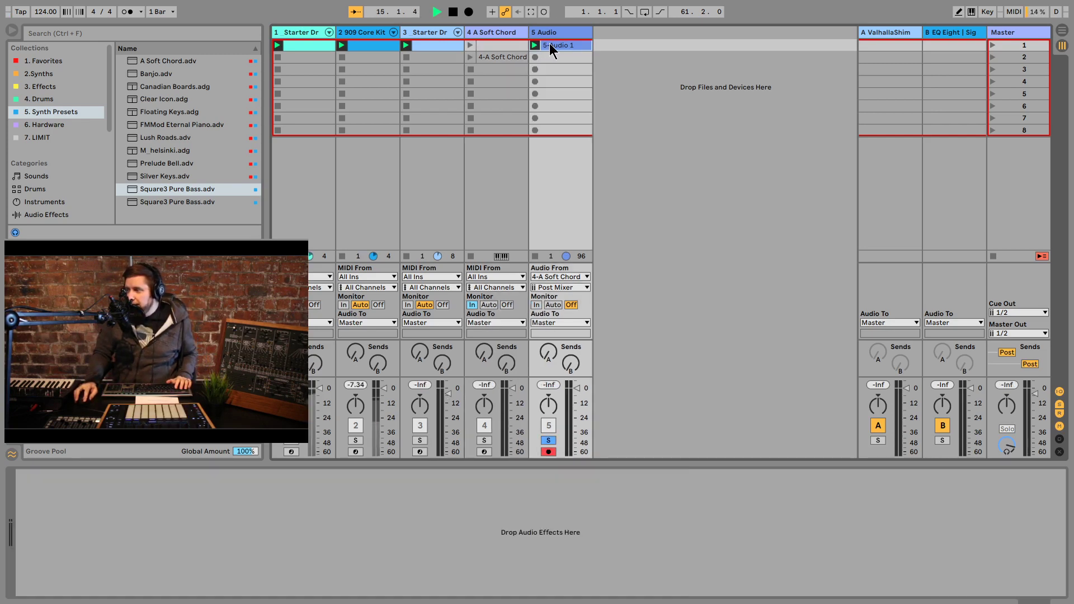
double_click(549, 45)
mouse_move(225, 467)
mouse_down()
mouse_move(551, 451)
mouse_move(538, 451)
mouse_up()
key(space)
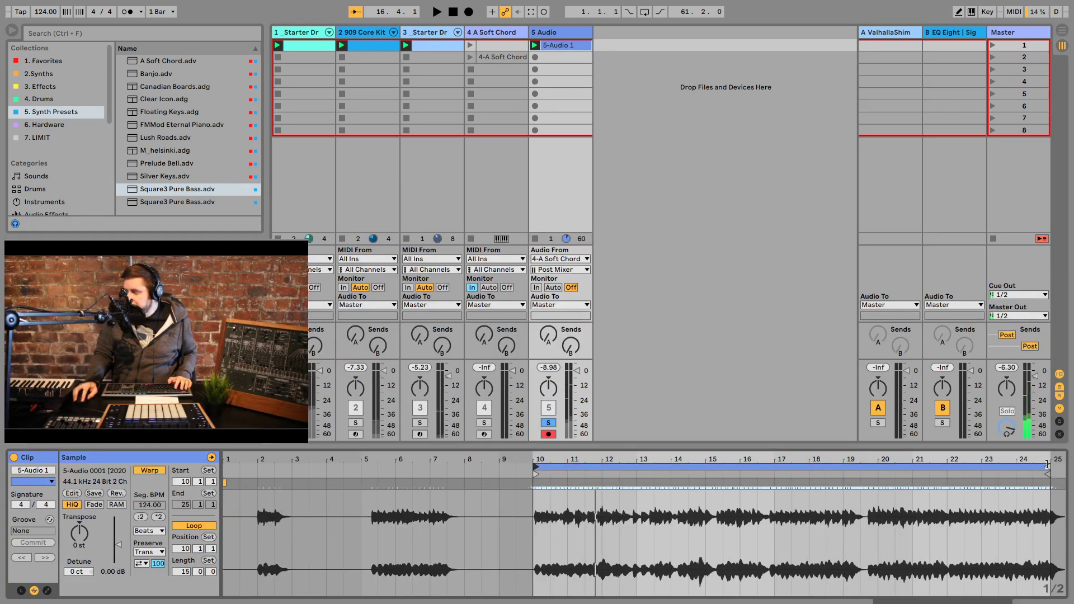
Step: Shorten the 5-Audio 1 clip's loop to one bar and move it along the recording to position 17.1.3 while listening
drag(1048, 467, 614, 518)
key(space)
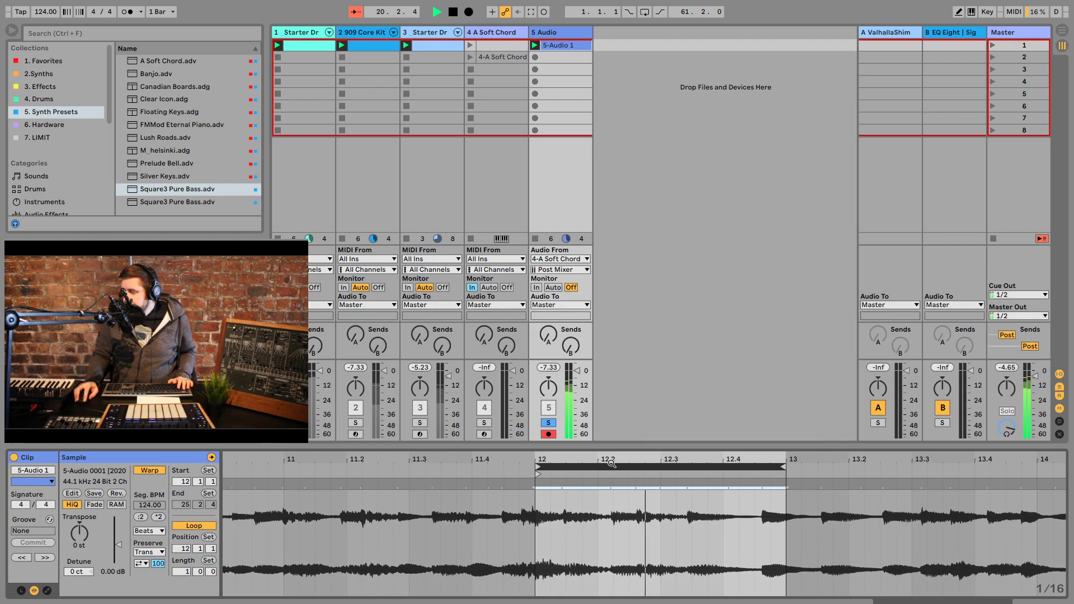
drag(612, 465, 704, 456)
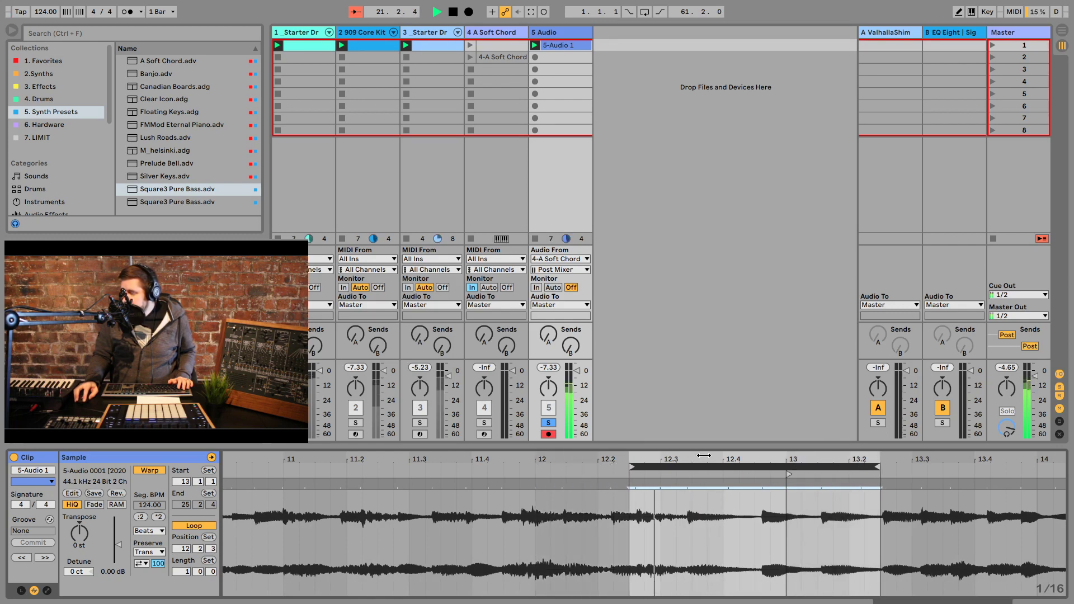
drag(703, 455, 747, 467)
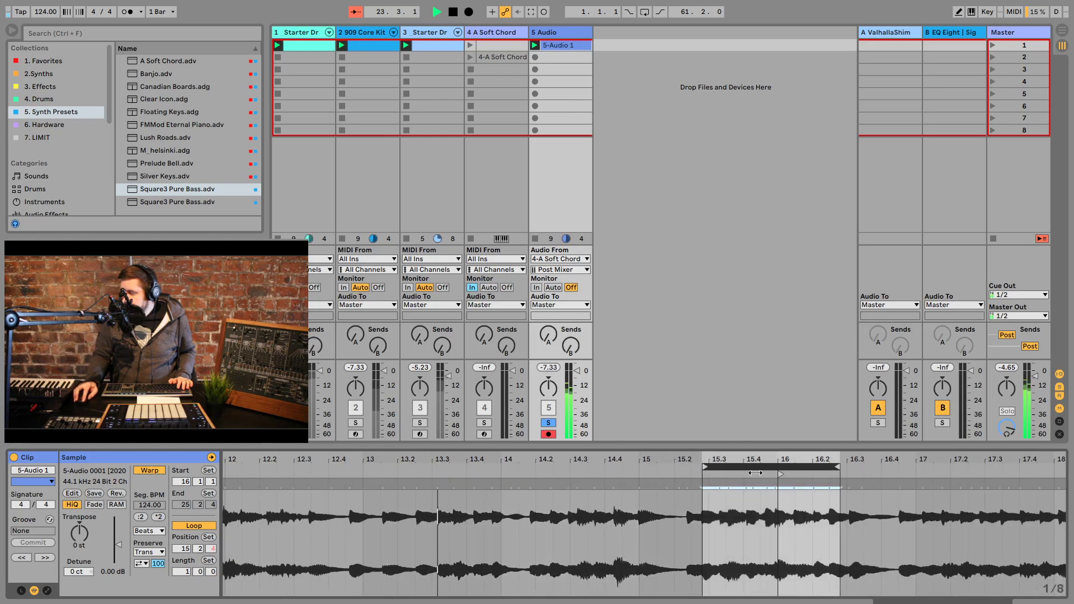
click(765, 465)
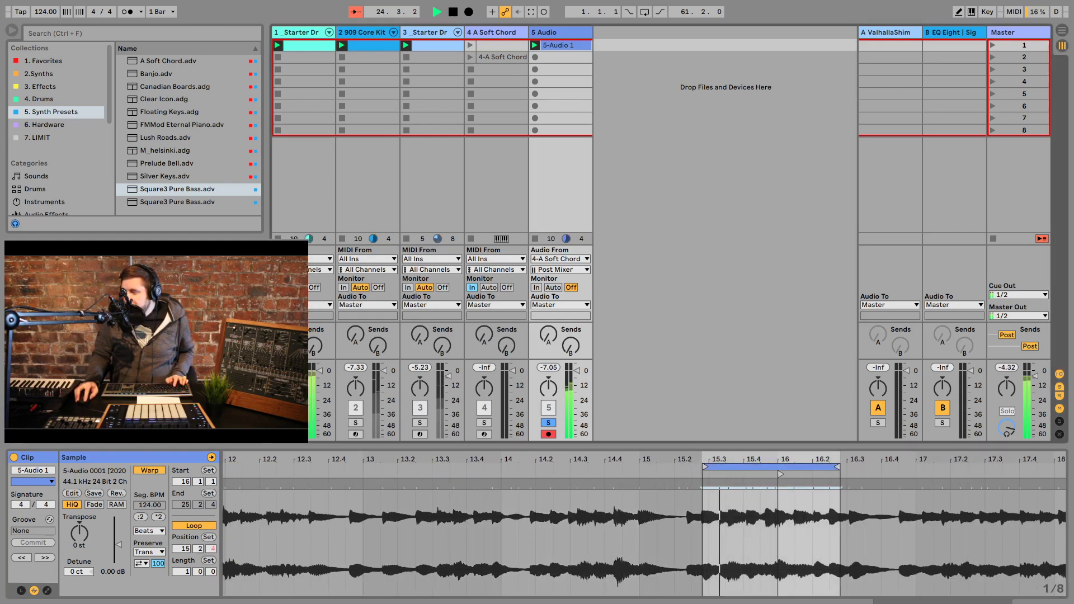
drag(764, 463, 734, 475)
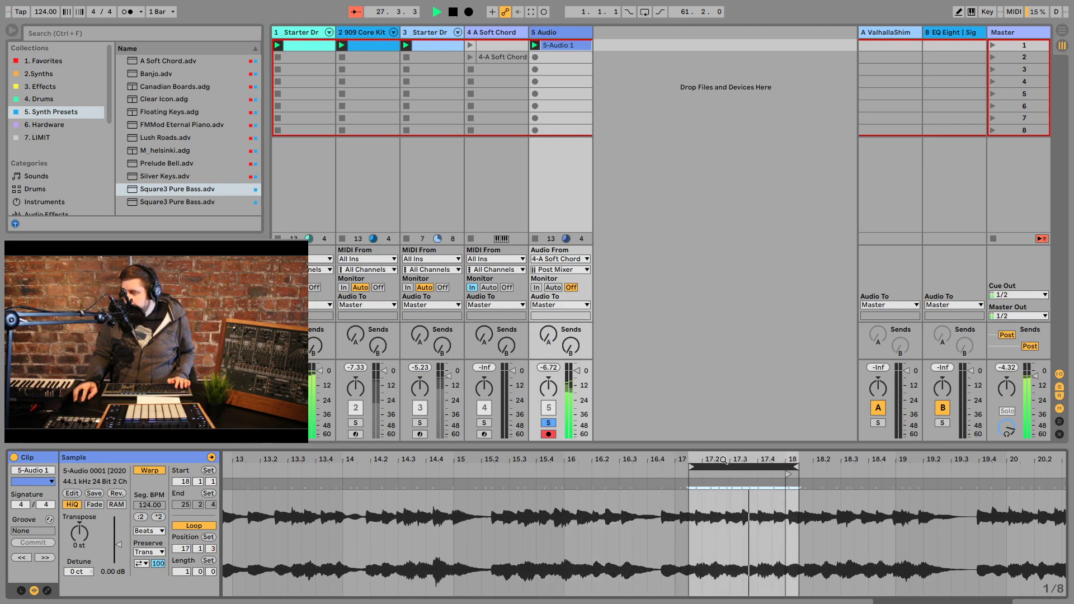
drag(723, 460, 722, 468)
key(space)
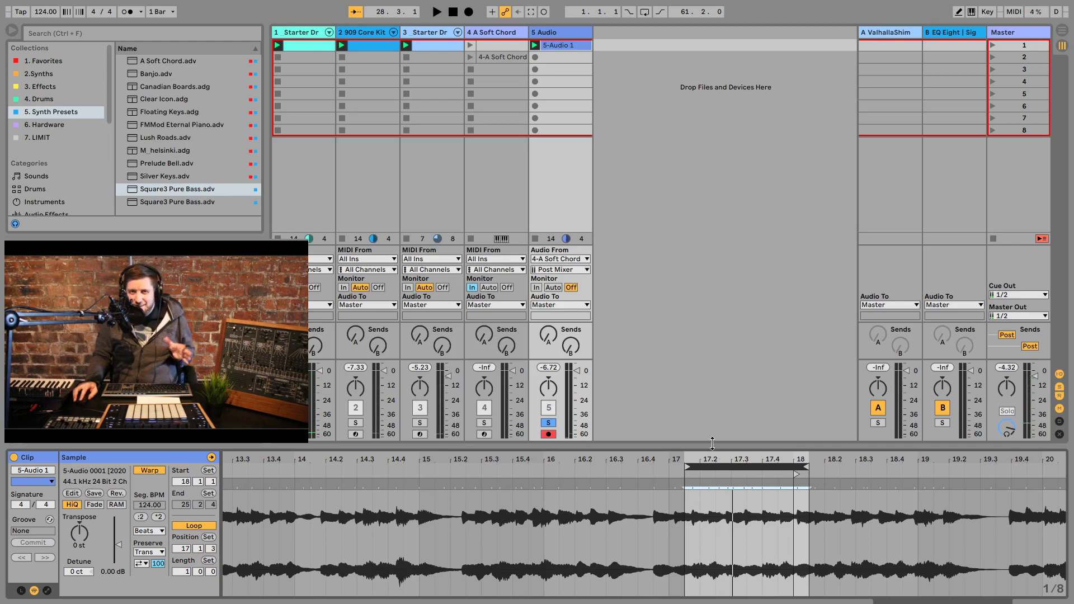
Step: Quantize the looped bar of the 5-Audio 1 clip and listen to it with the drums
click(713, 537)
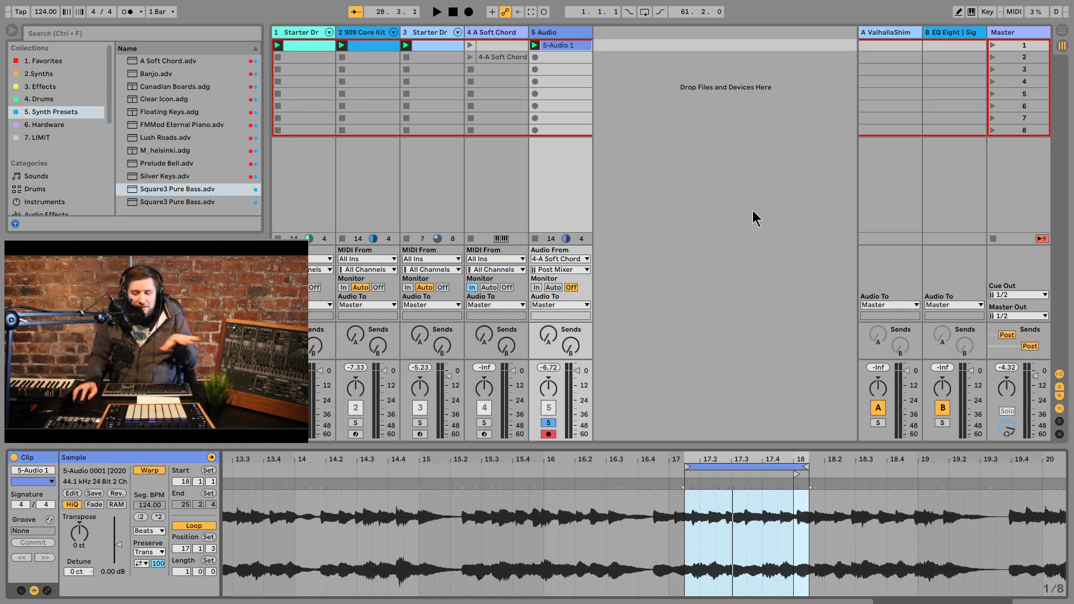
key(ctrl+u)
key(space)
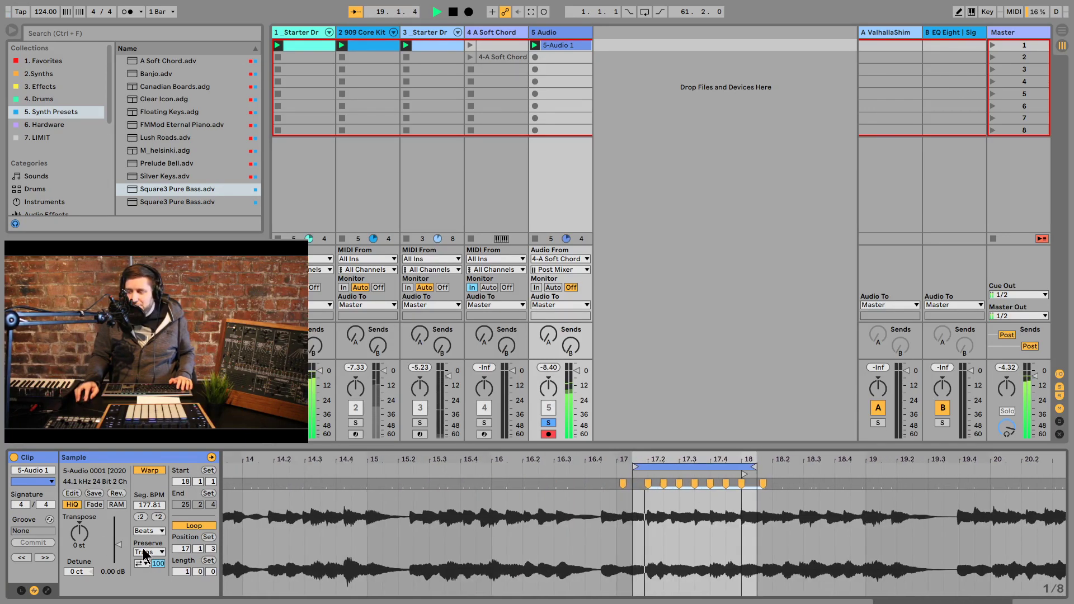
key(space)
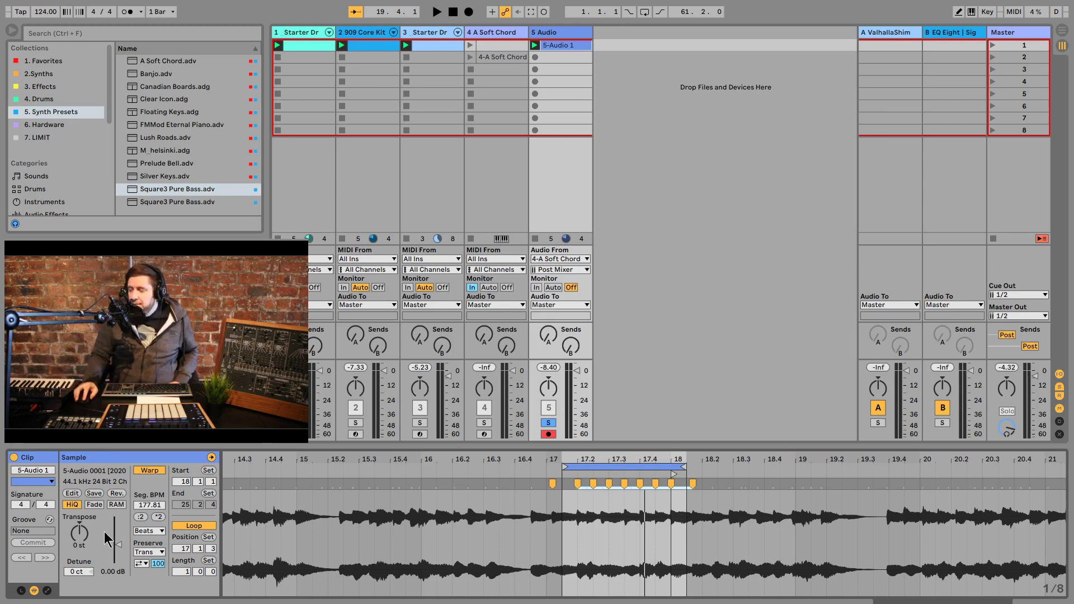
Step: Try the Complex warp mode on the 5-Audio 1 clip, return it to Beats and compare the sound
click(154, 531)
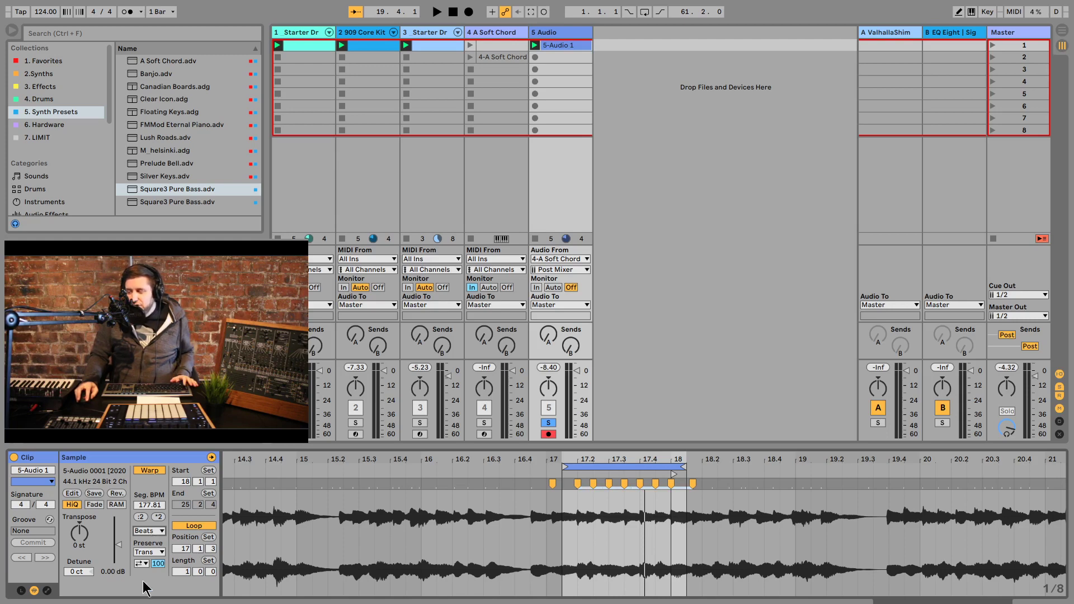
click(141, 578)
key(space)
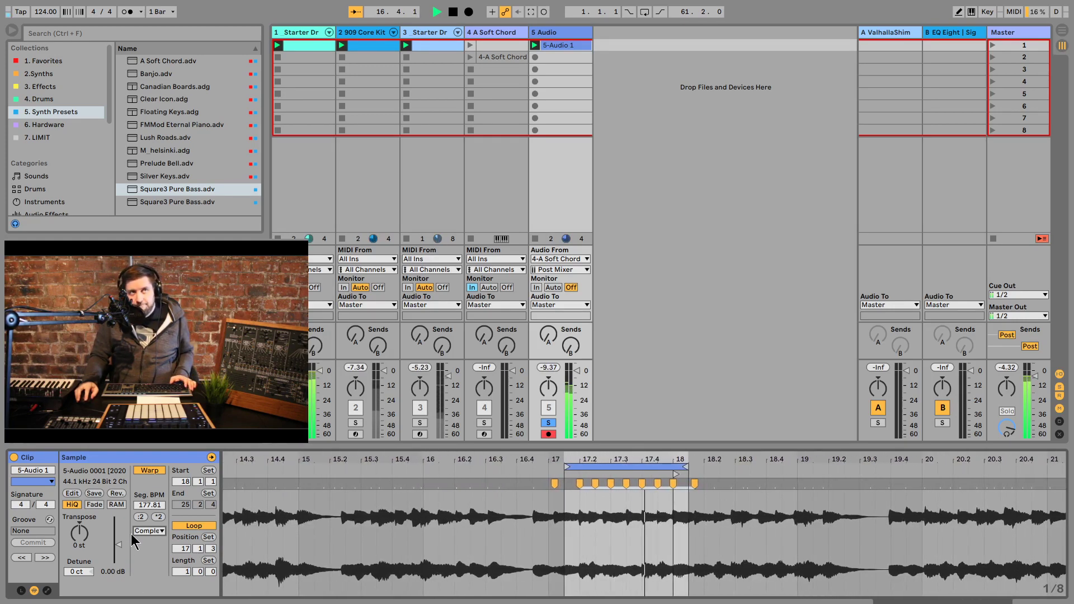
key(space)
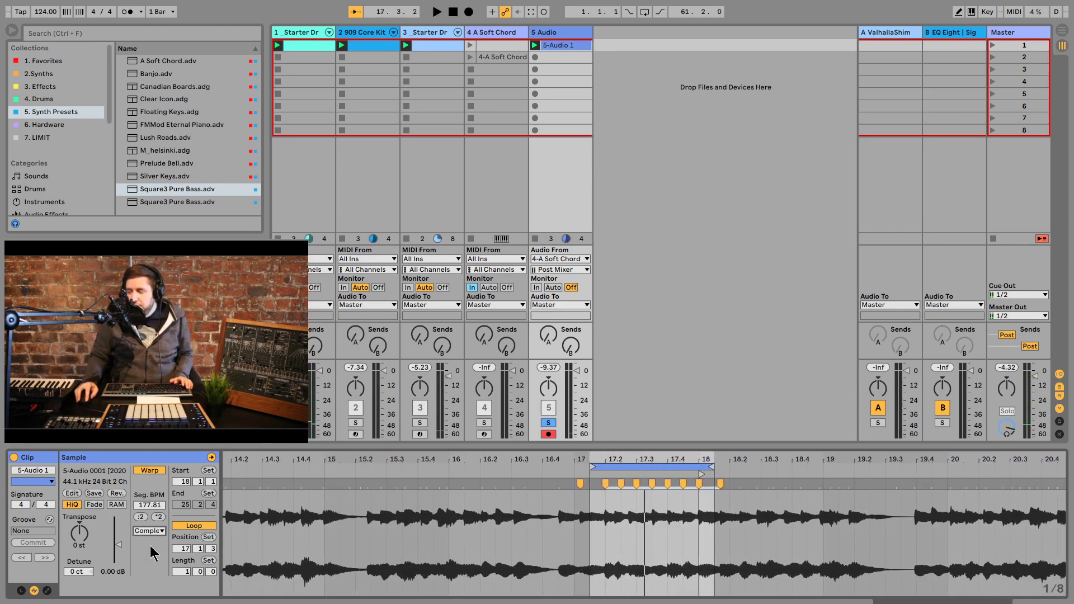
click(150, 545)
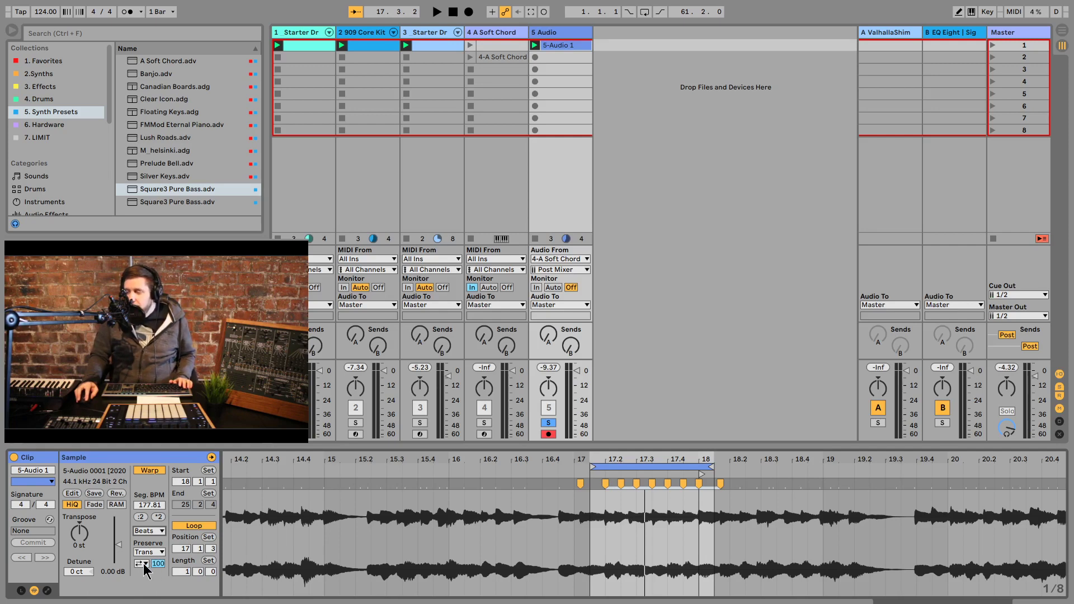
key(space)
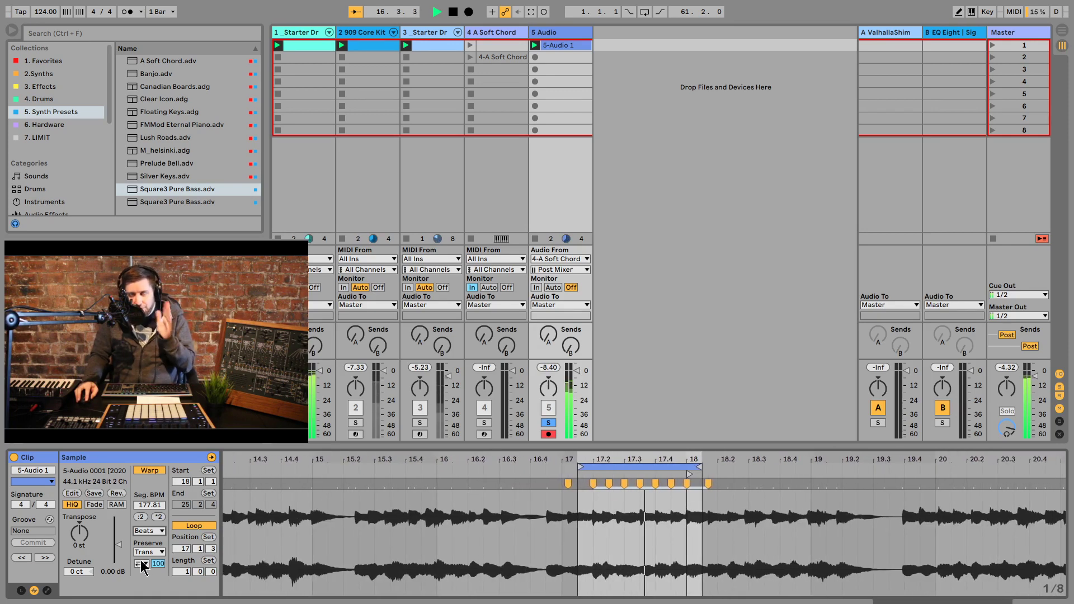
Step: Turn off transient looping for the 5-Audio 1 clip and set its transient envelope to 50 while it plays
click(142, 563)
click(143, 572)
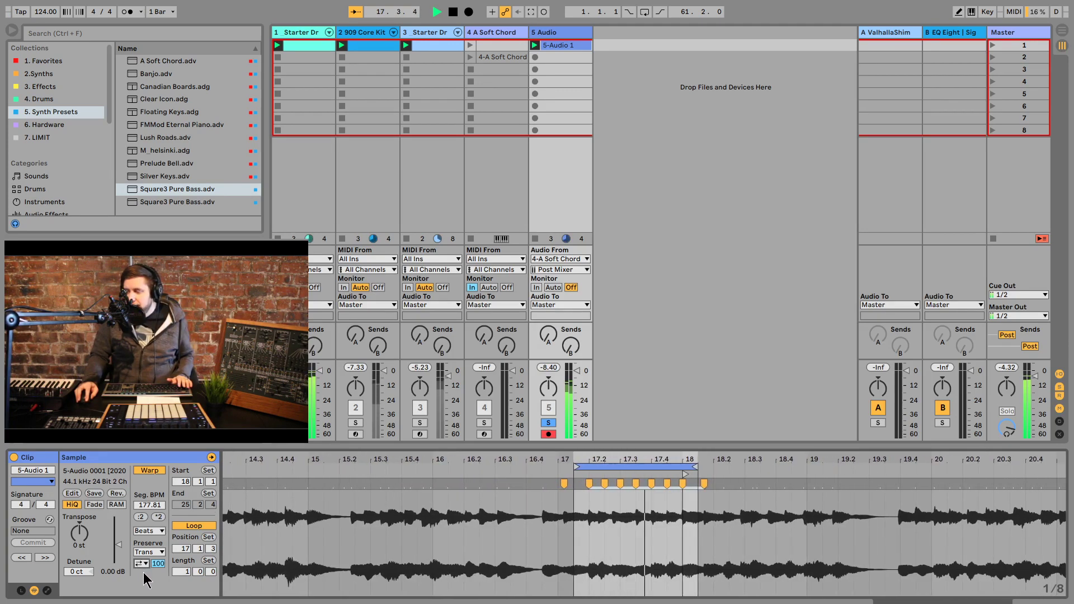
text(59)
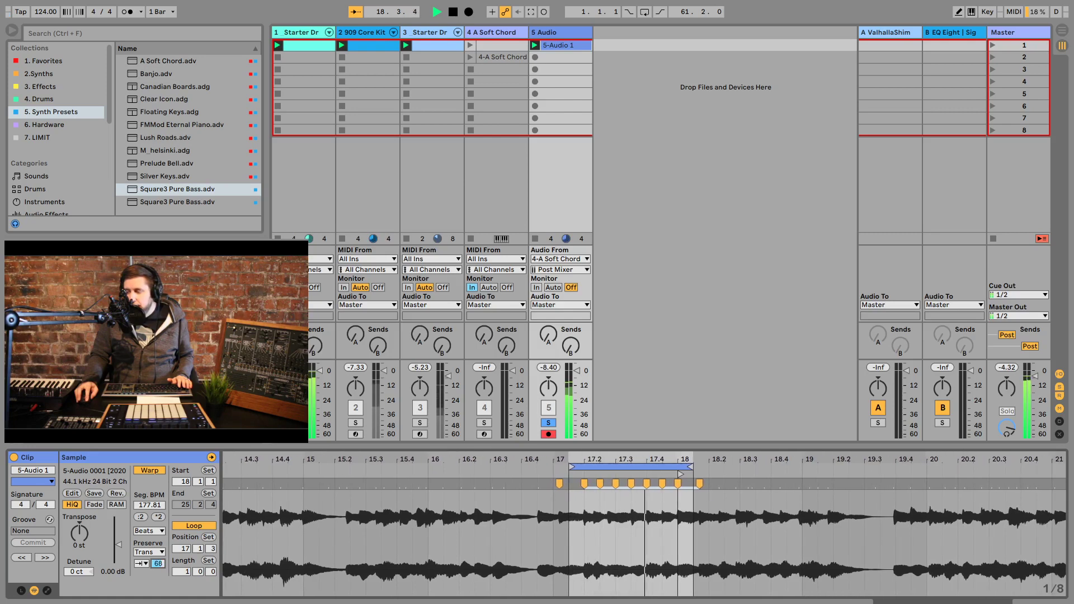
drag(158, 564, 158, 565)
Step: Set the clip's Preserve value to 1/16 and adjust the transient envelope to 65 while listening
click(148, 552)
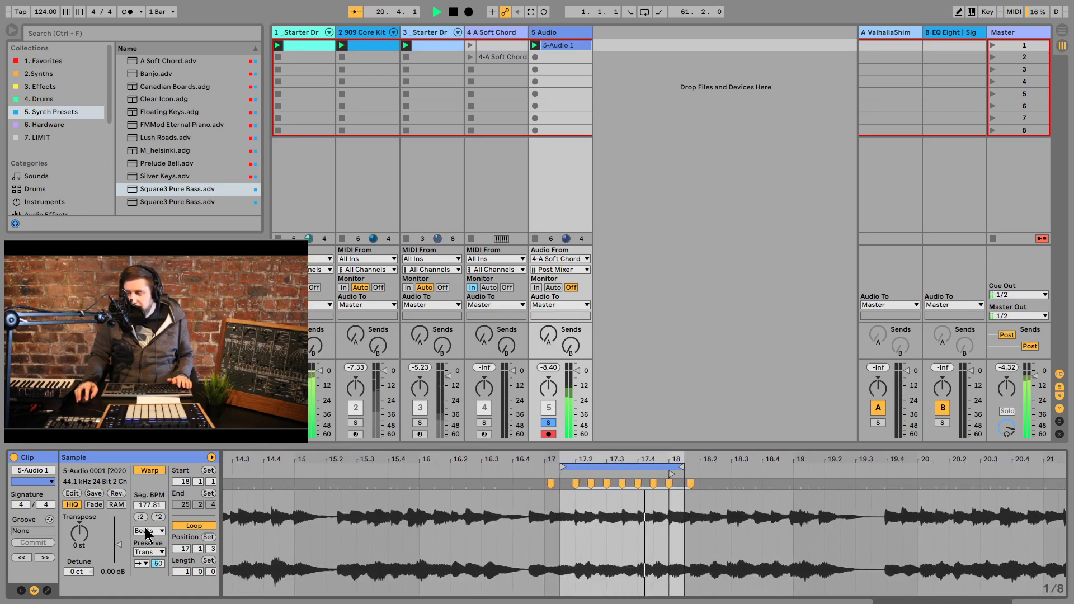
click(147, 524)
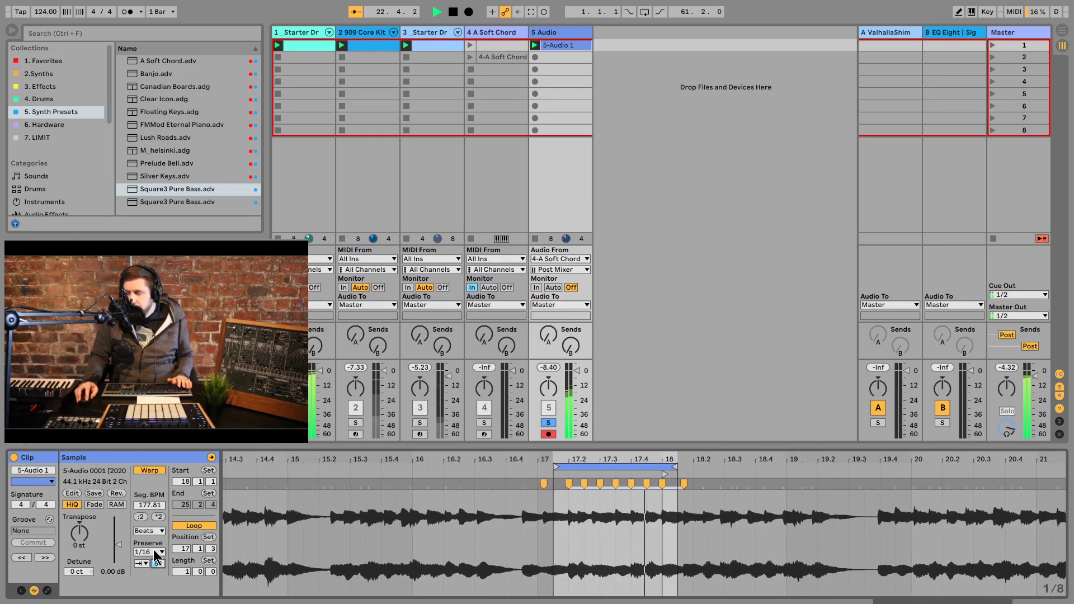
drag(663, 467, 489, 486)
drag(655, 465, 665, 466)
key(space)
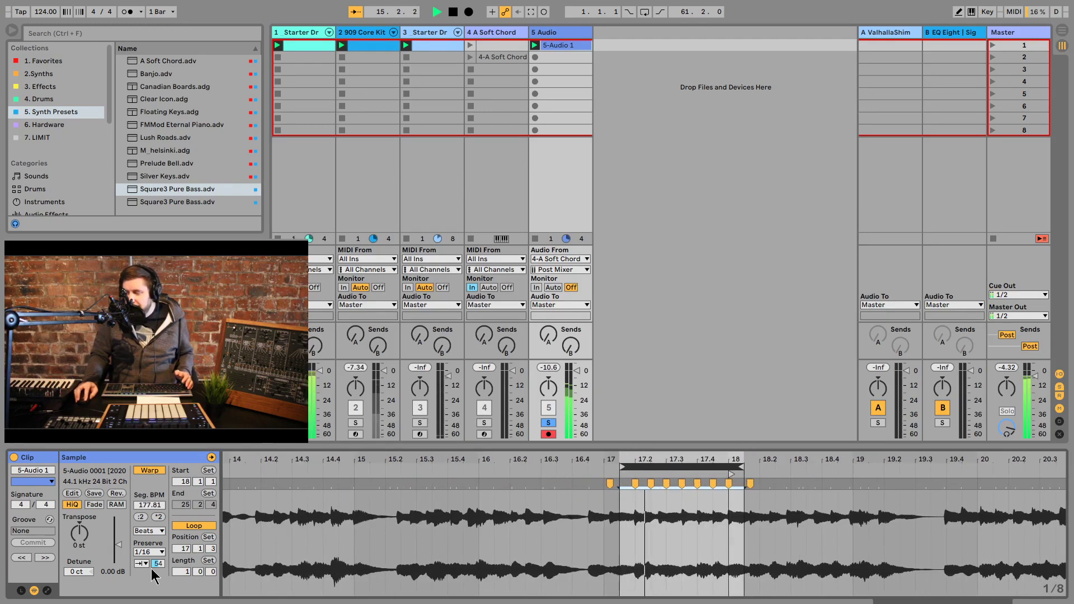
drag(157, 564, 157, 520)
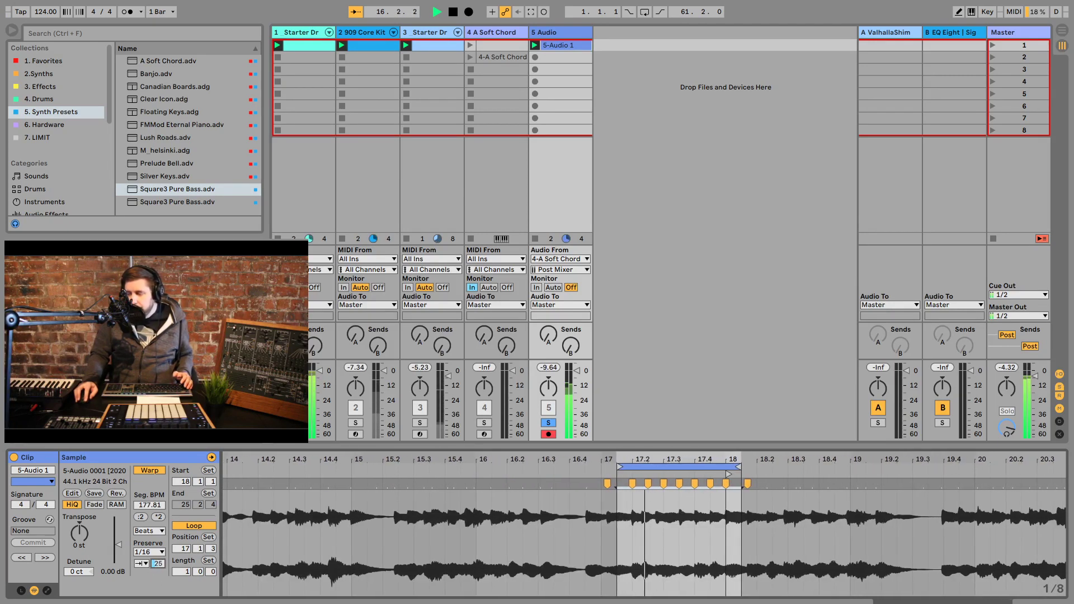
drag(158, 564, 157, 565)
key(space)
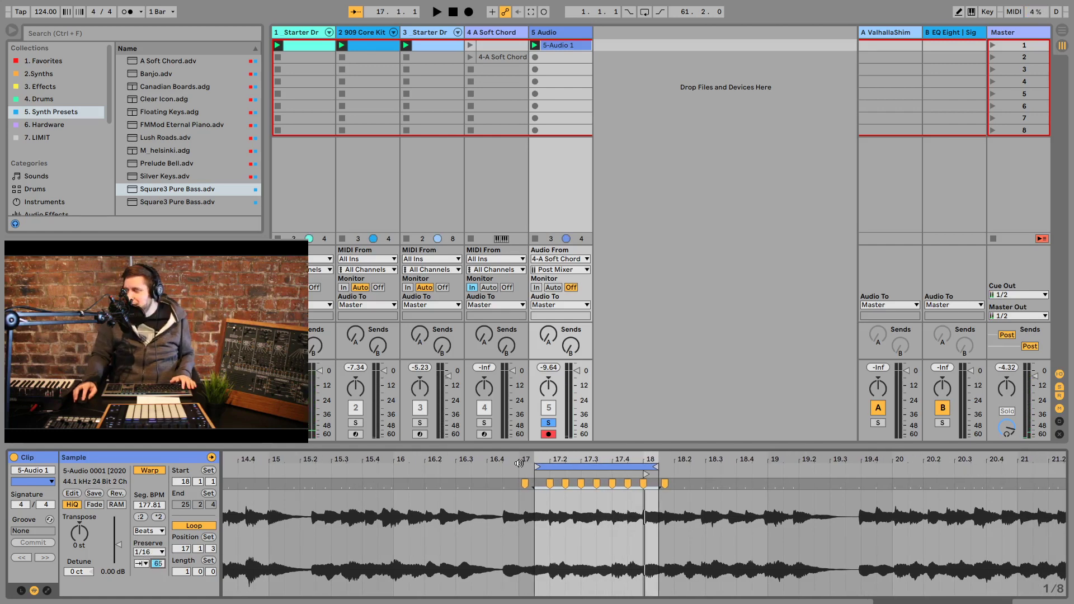
Step: Move the clip's one-bar loop to position 18.1.3, play it and select the looped section
drag(519, 463, 738, 474)
key(space)
click(721, 511)
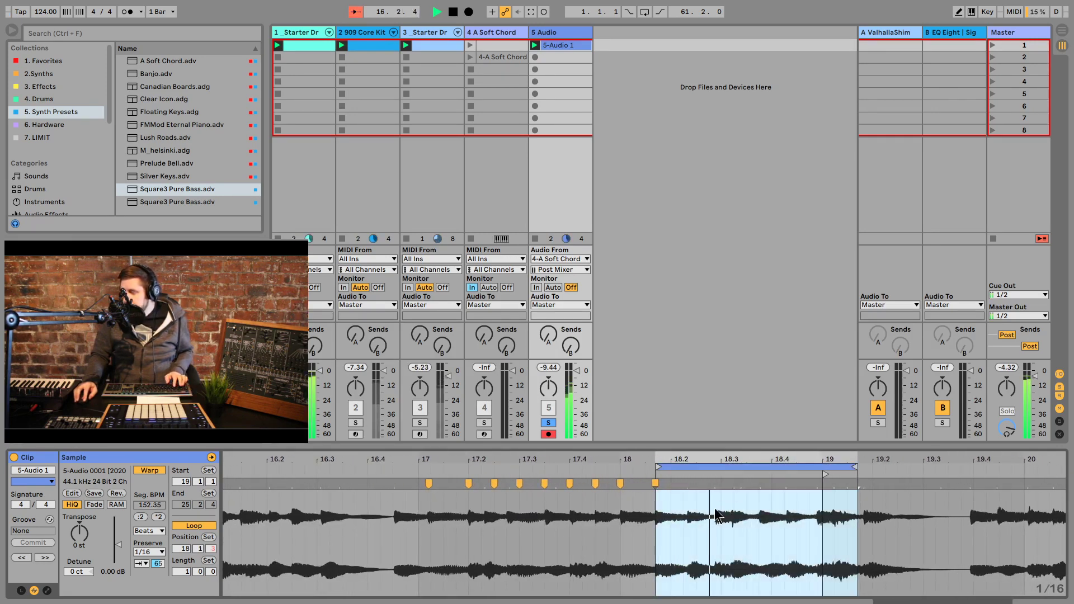
Step: Set the clip's Preserve value to Transients and quantize the looped section
click(159, 552)
click(156, 567)
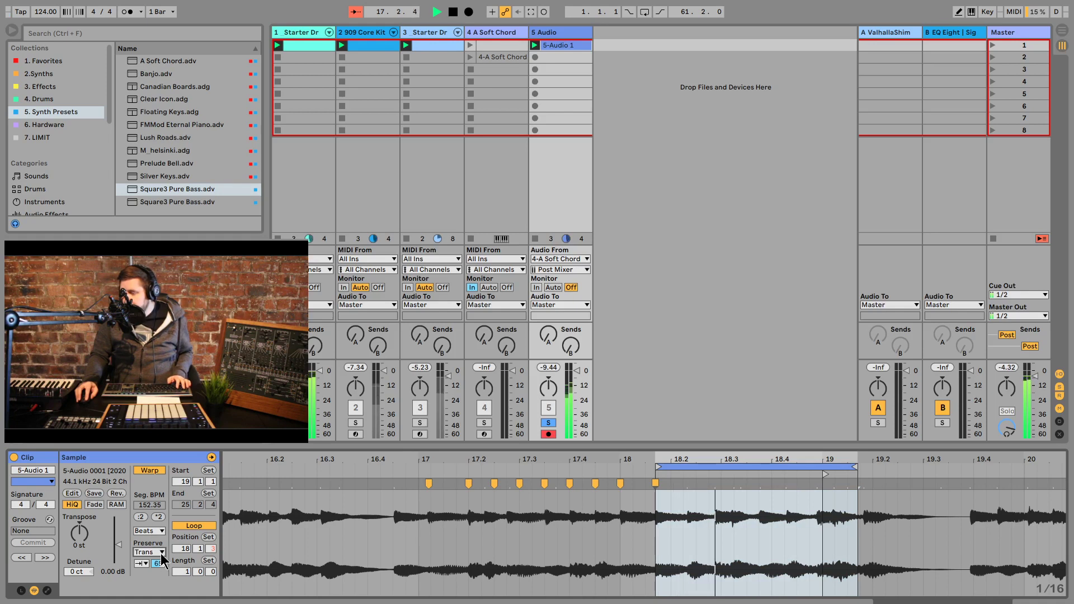
click(696, 521)
key(ctrl+i)
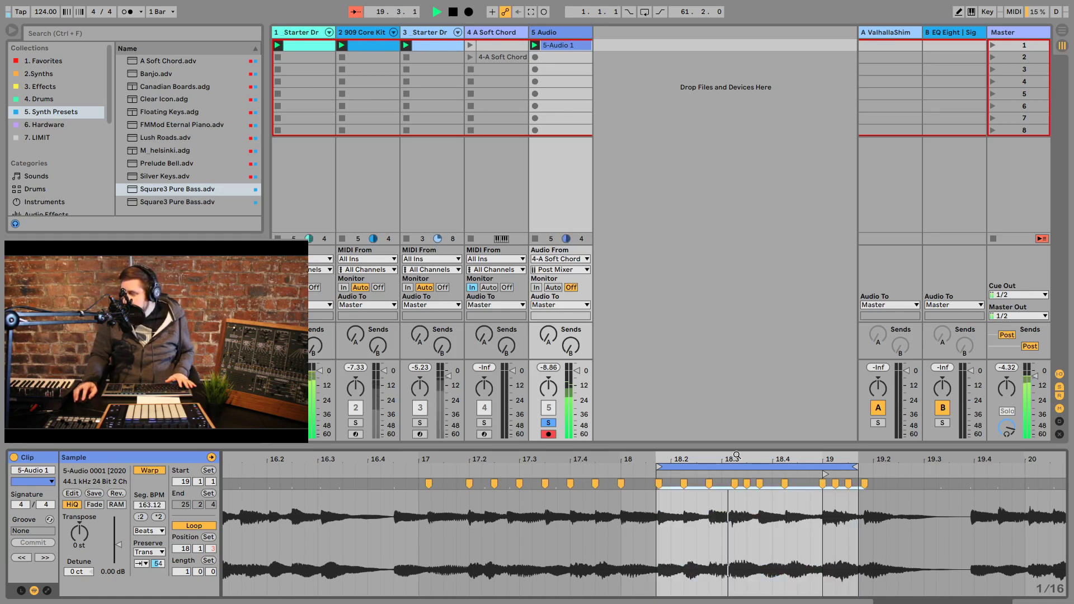
Step: Move the 5-Audio 1 clip's one-bar loop to just before bar 20 and quantize that section
mouse_move(747, 462)
mouse_down()
mouse_move(606, 462)
mouse_move(765, 473)
mouse_up()
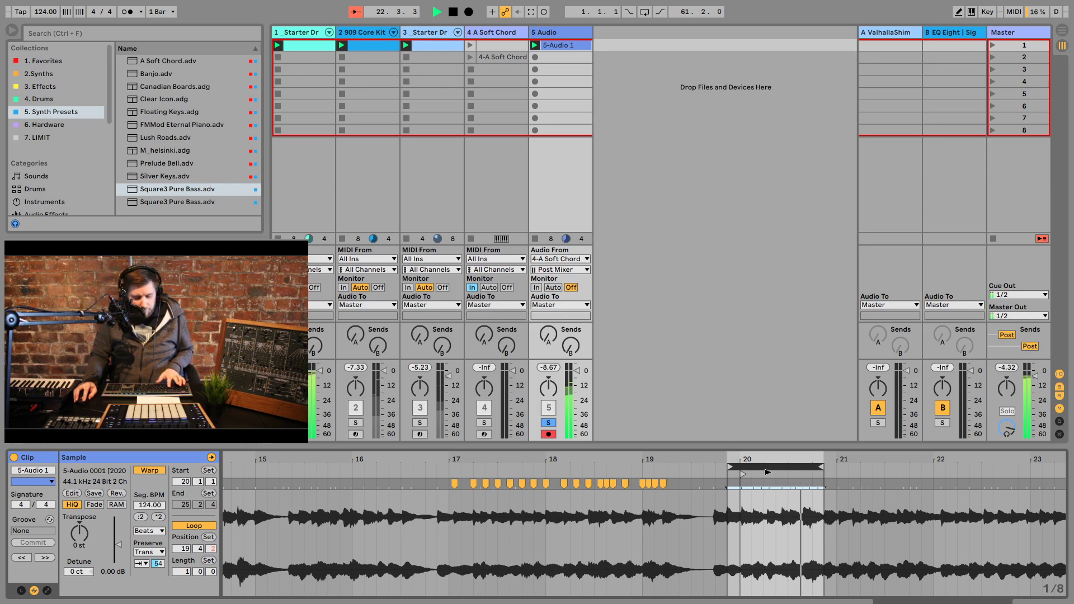
key(ctrl+i)
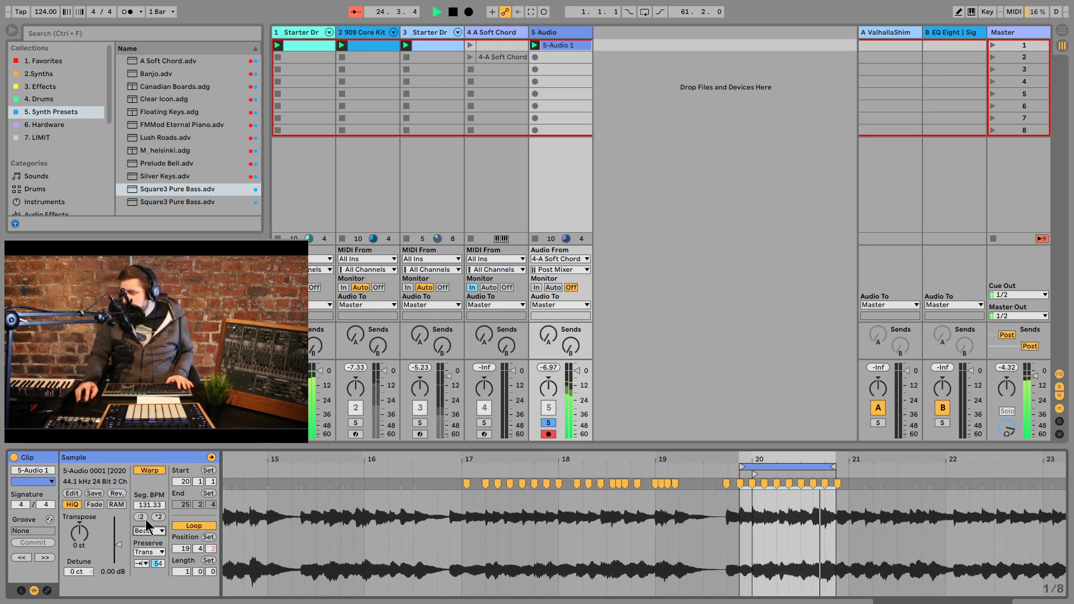
Step: Move the clip's loop to 17.2.1, then set Preserve to 1/16 and the transient envelope to 68
drag(786, 463, 653, 467)
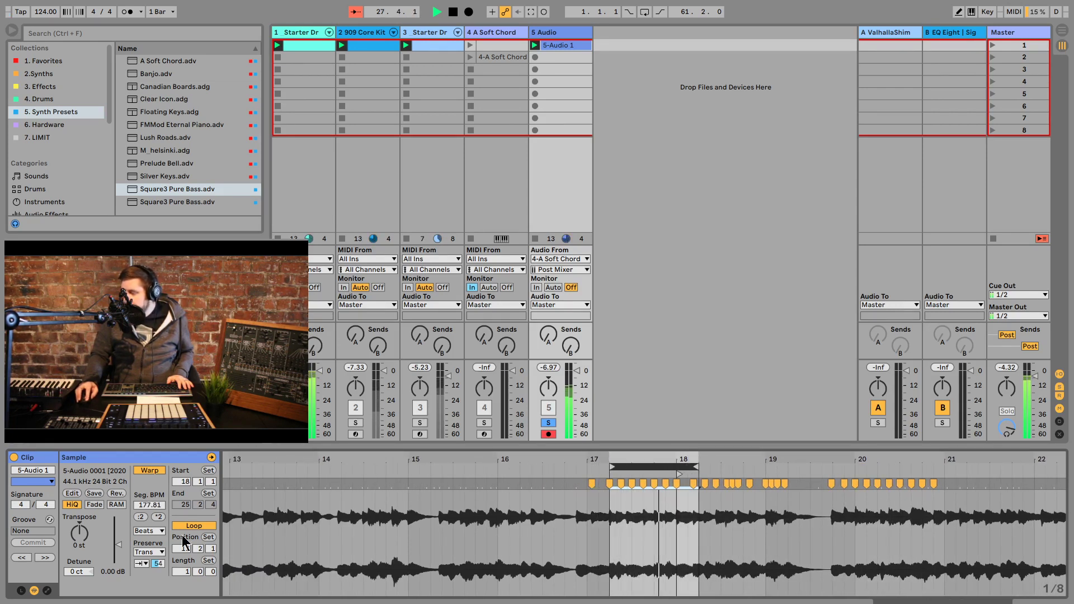
click(159, 522)
drag(159, 563, 159, 556)
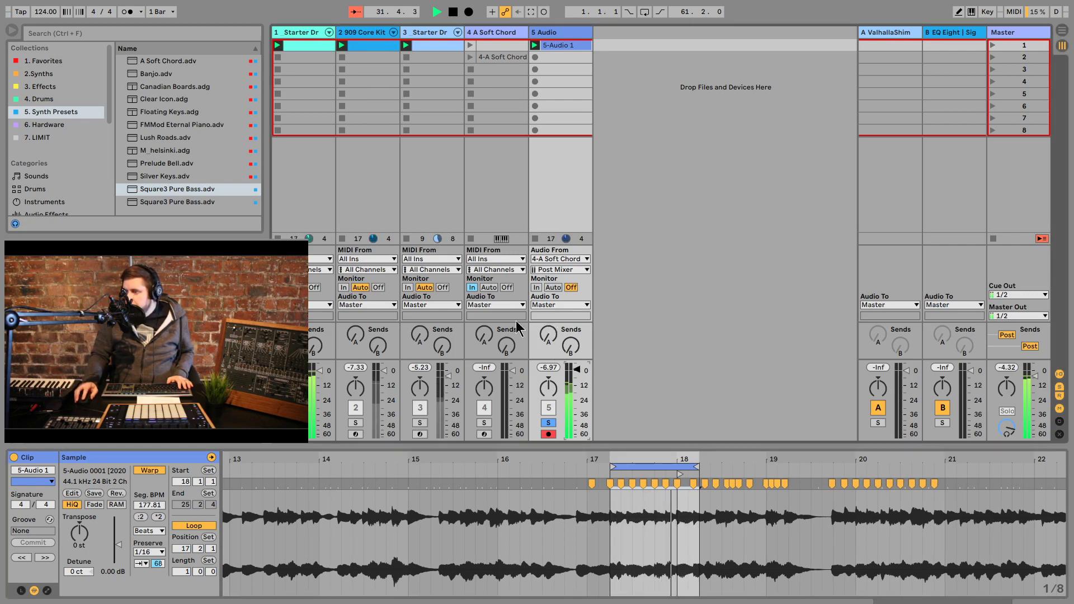
key(space)
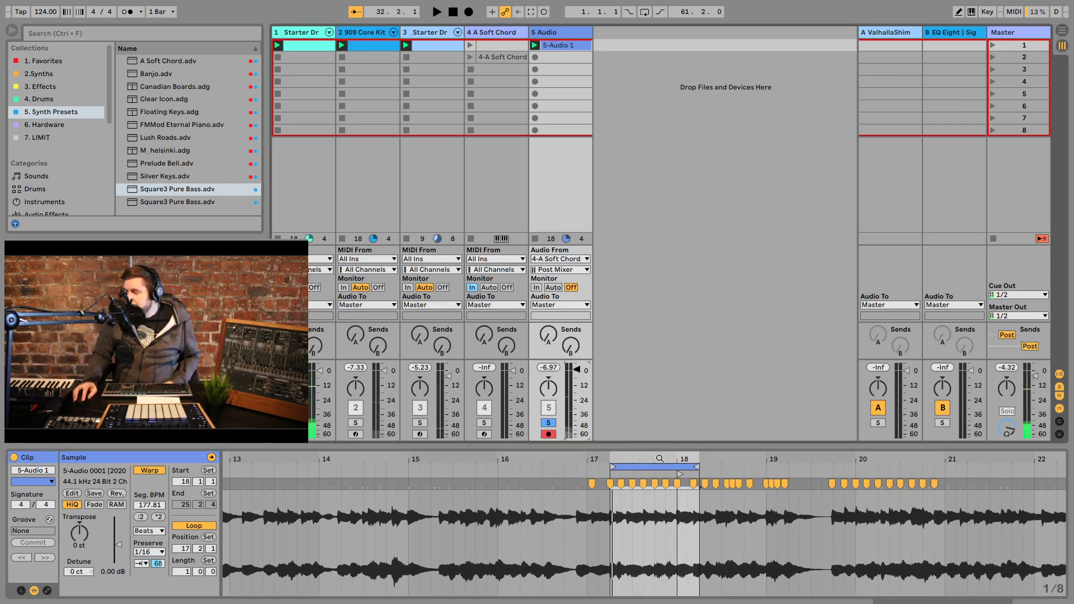
Step: Move the playing loop to 15.2.3 and to 14.1.3, quantizing the audio at each position
key(space)
drag(648, 468, 478, 465)
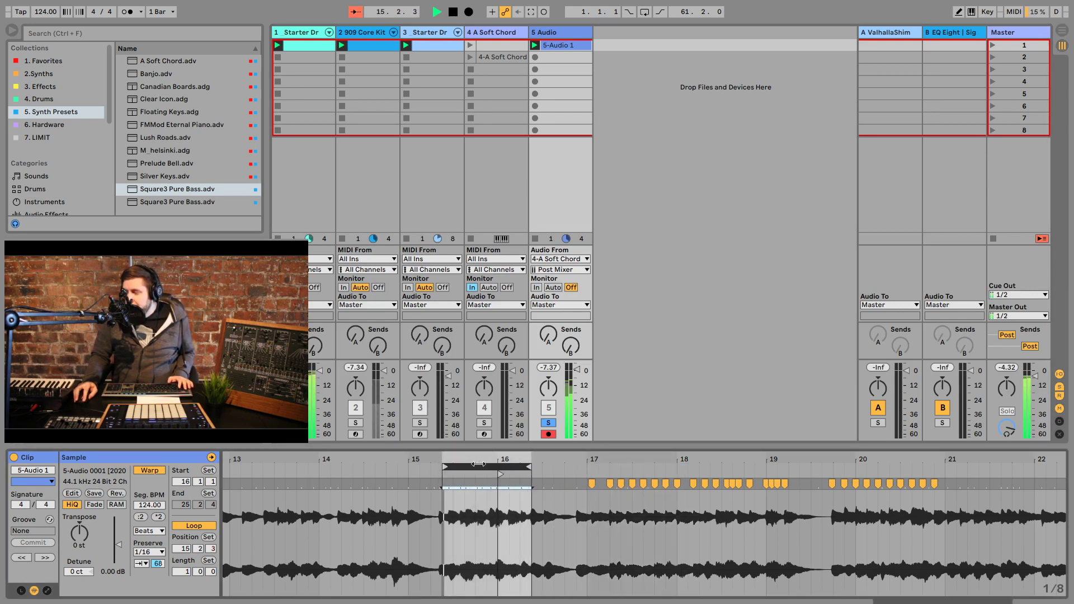
key(ctrl+u)
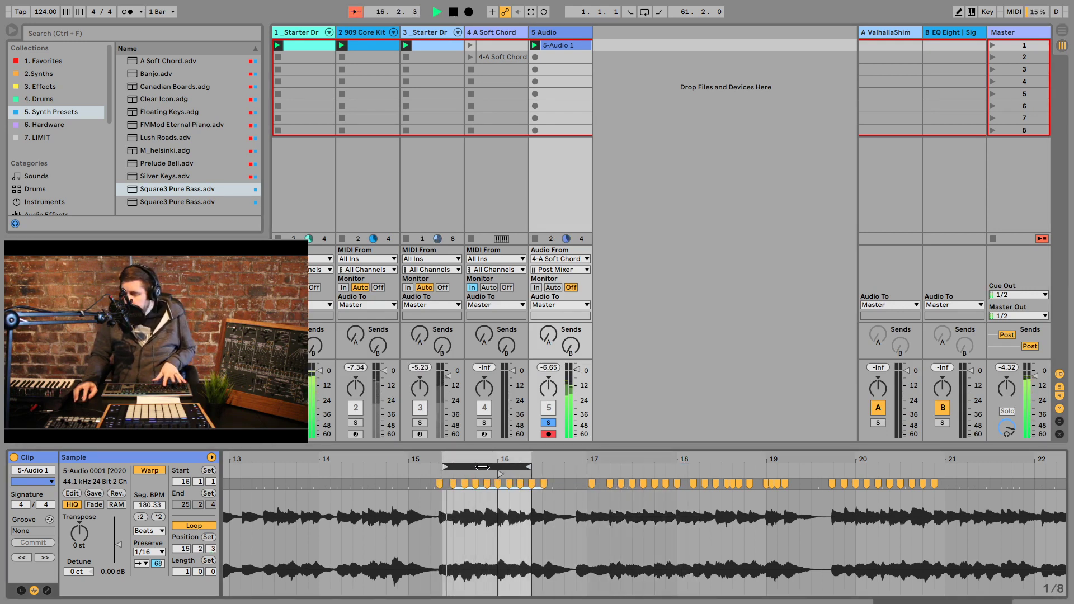
drag(489, 466, 379, 467)
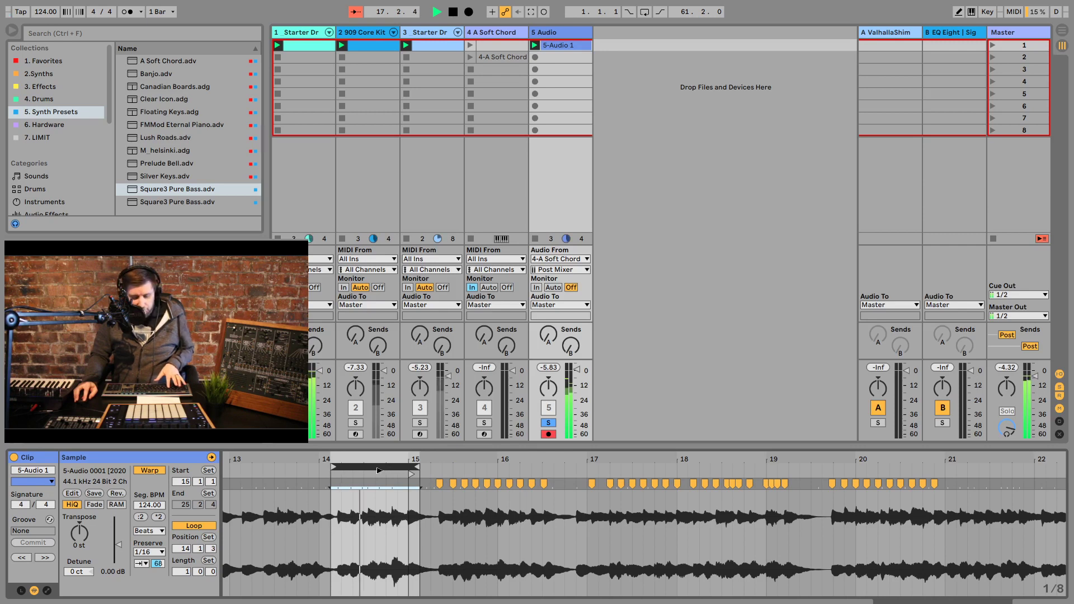
key(ctrl+u)
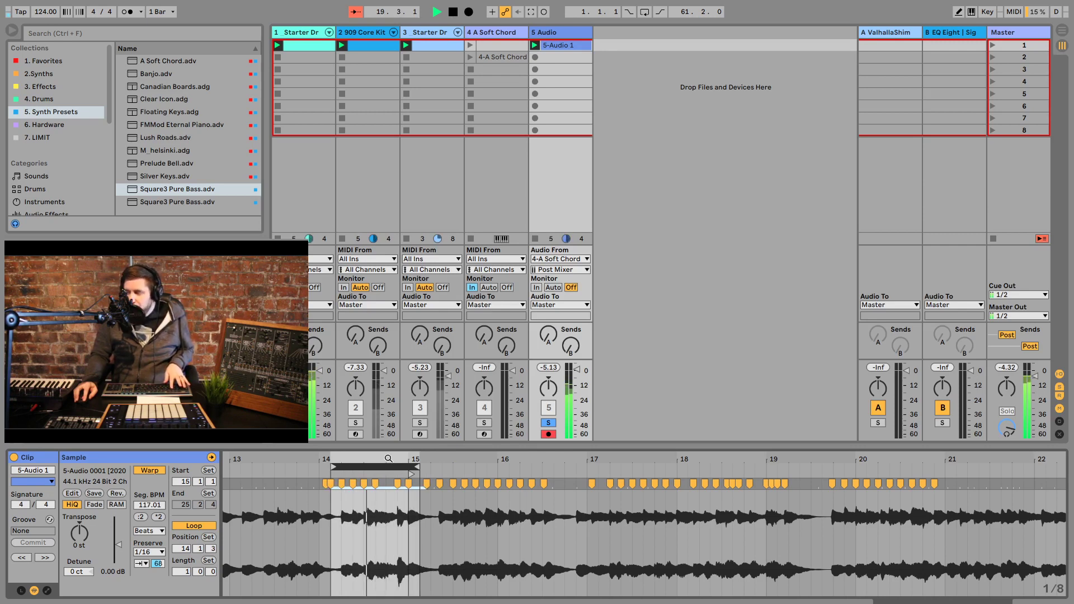
Step: Move the clip's loop to 21.2.1 and quantize the looped audio there and around it
drag(383, 460, 934, 467)
key(space)
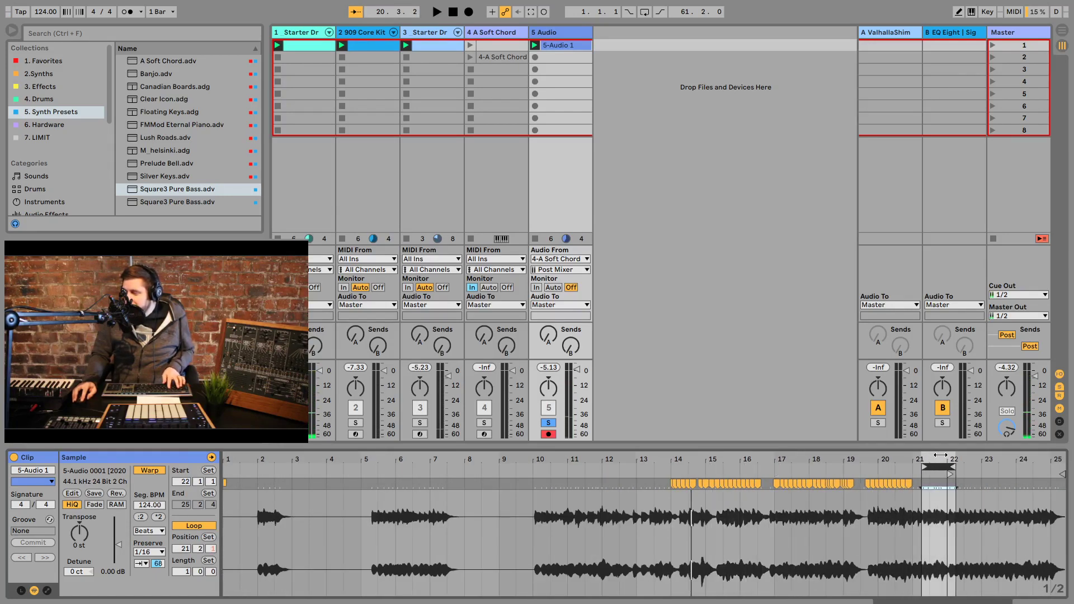
key(space)
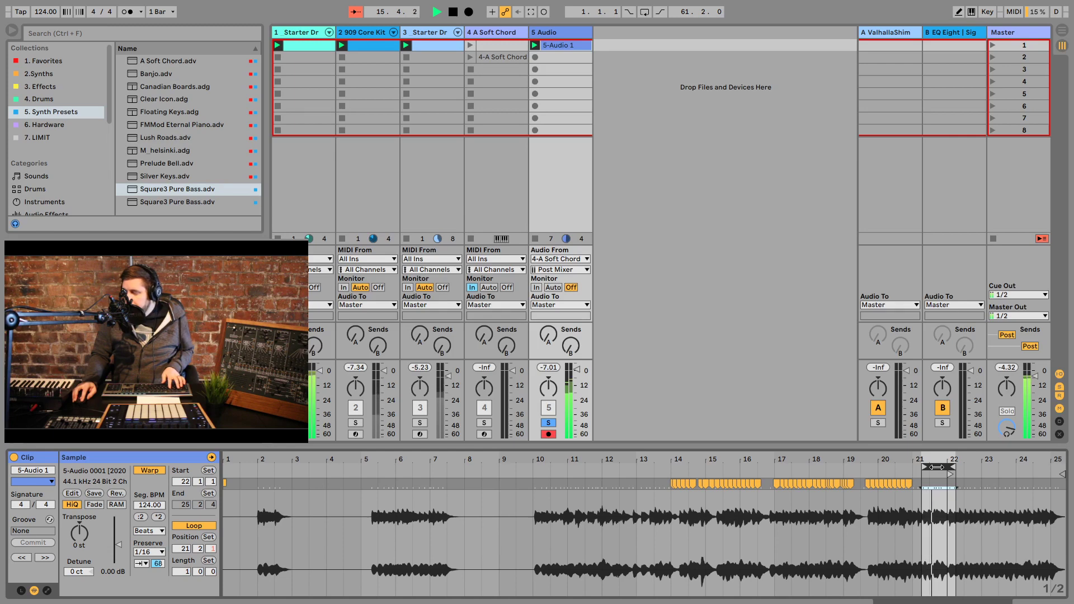
key(ctrl+u)
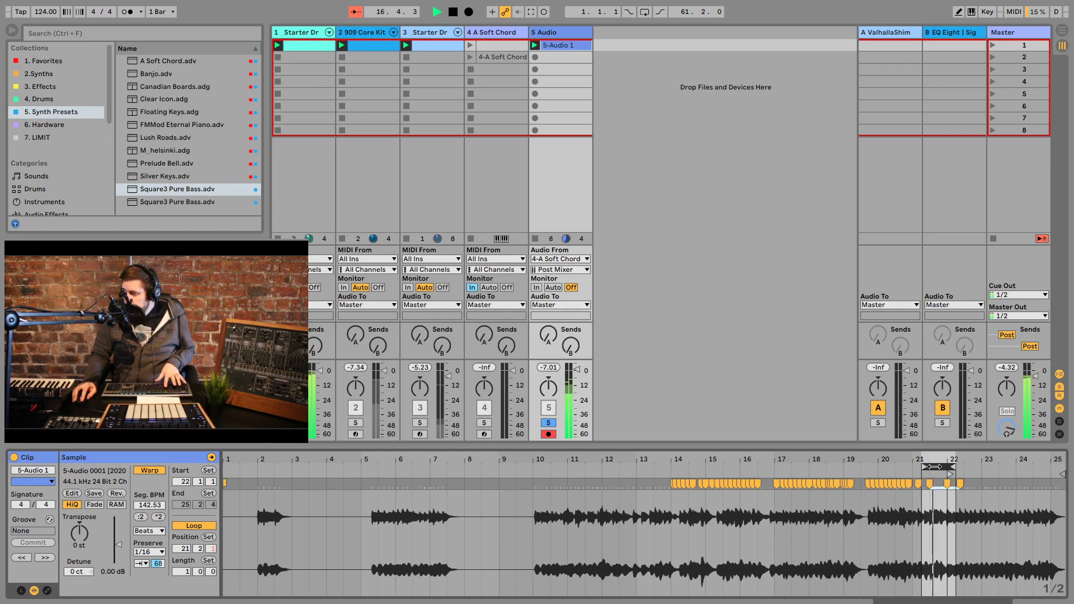
key(z)
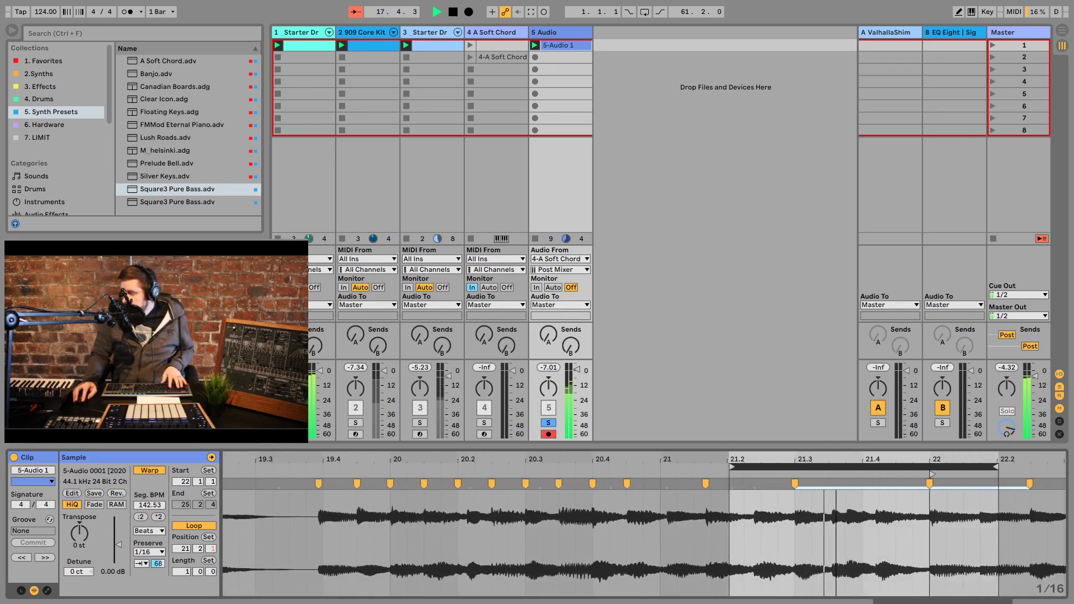
drag(836, 457, 760, 457)
key(ctrl+u)
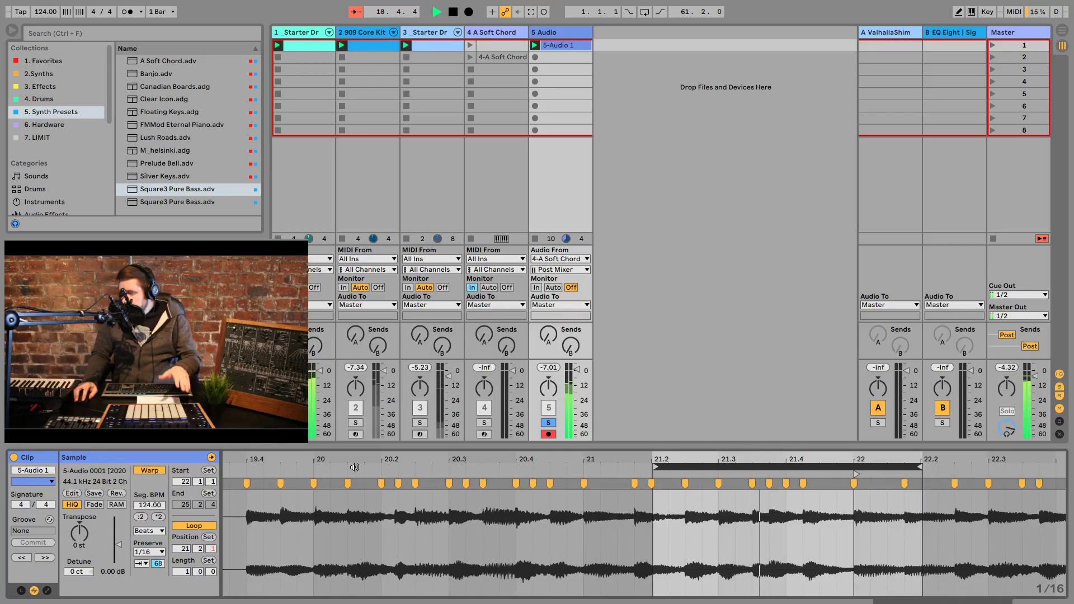
Step: Set the clip's Preserve value to Transients and the transient envelope to 63
click(157, 552)
click(157, 546)
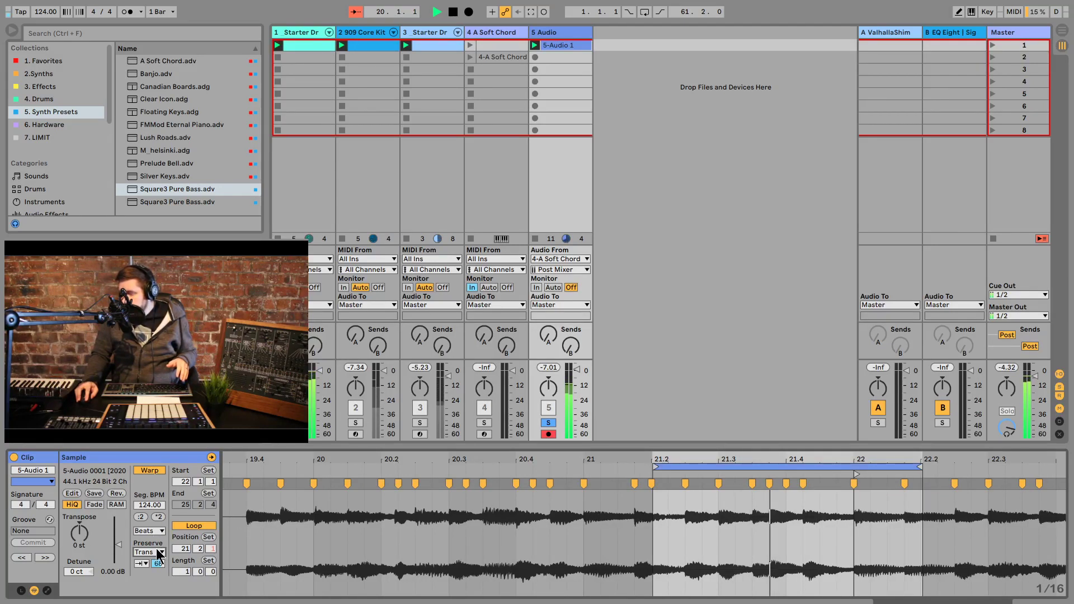
drag(158, 563, 159, 566)
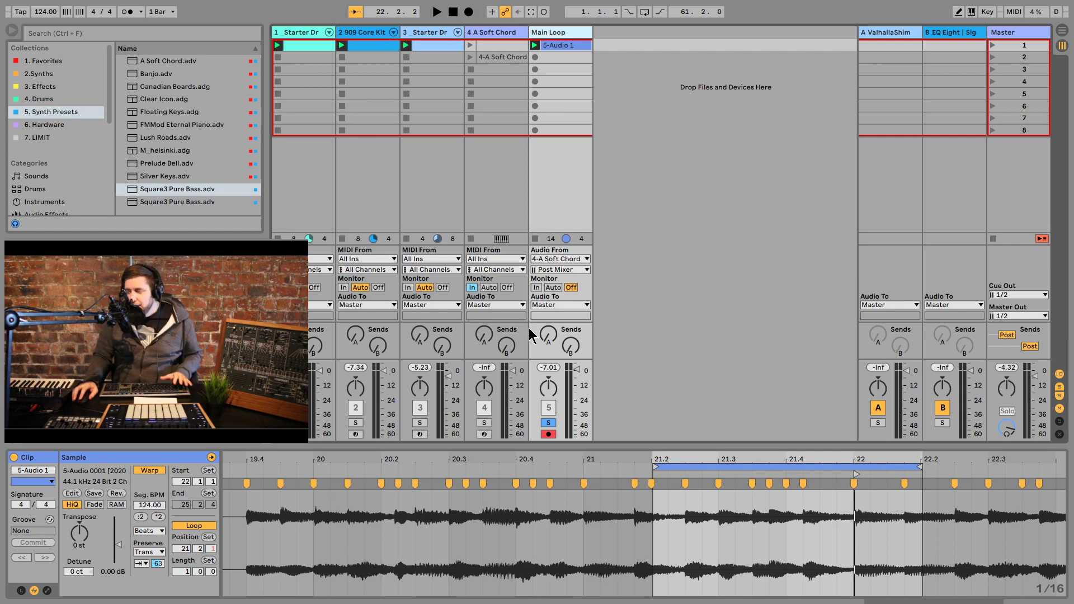
Step: Play the loop and load Echo from the Effects collection onto the Main Loop track
key(space)
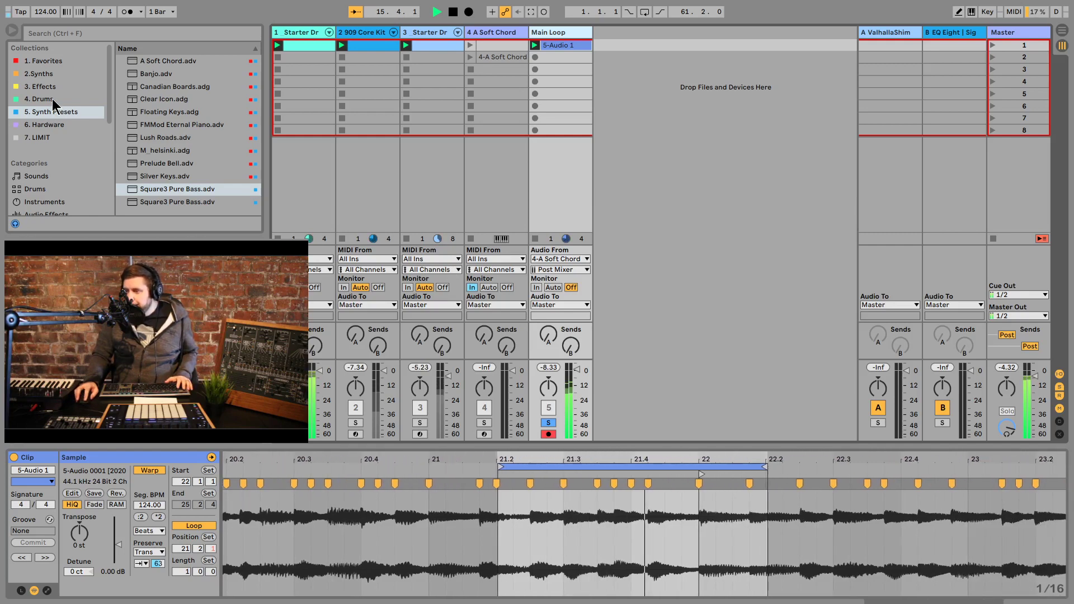
click(45, 87)
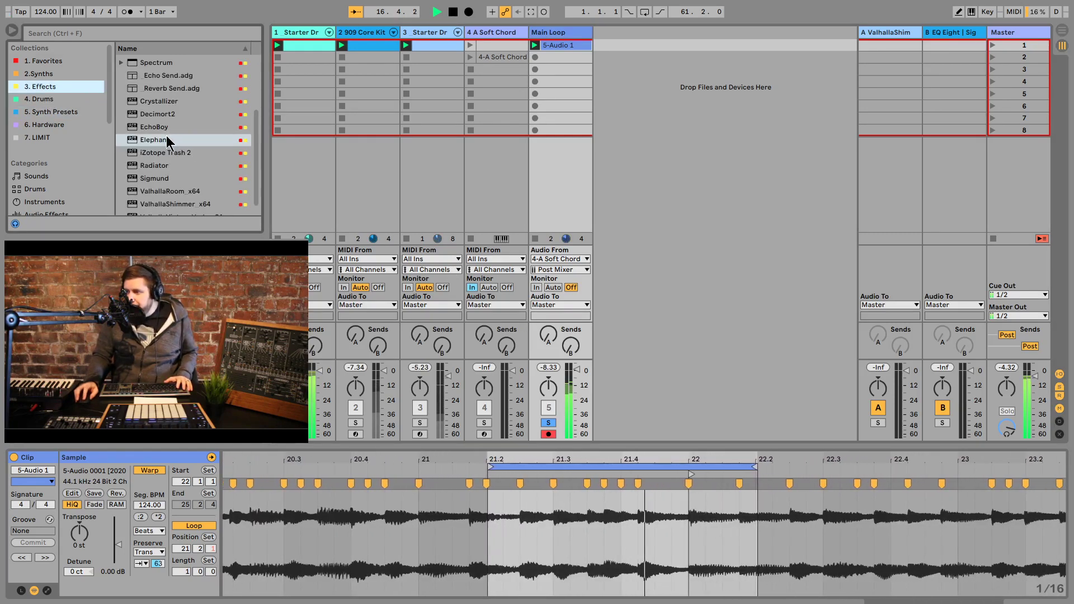
scroll(167, 136, down, 1)
scroll(155, 124, up, 3)
double_click(151, 84)
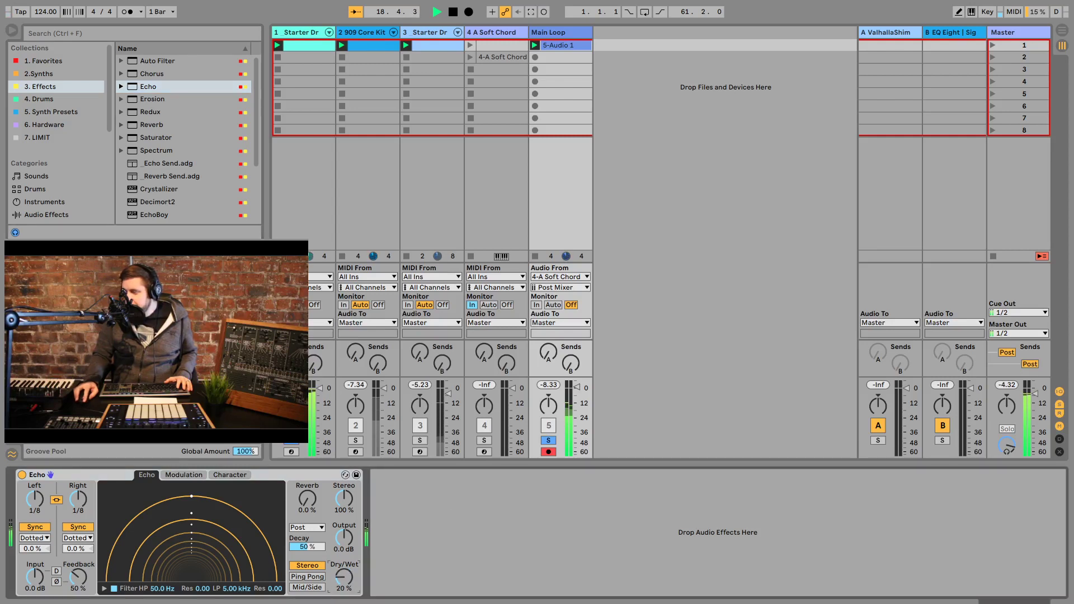
Step: Set Echo's reverb to 48%, its dry/wet to 32% and its high-pass filter to 239 Hz
drag(305, 507, 305, 479)
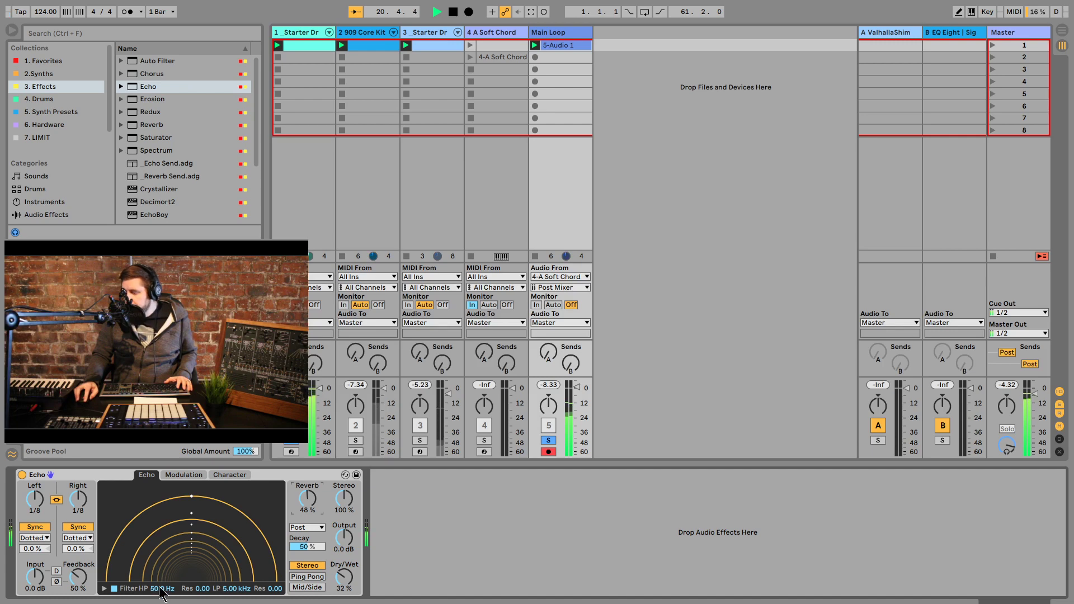
drag(161, 593, 162, 594)
click(548, 43)
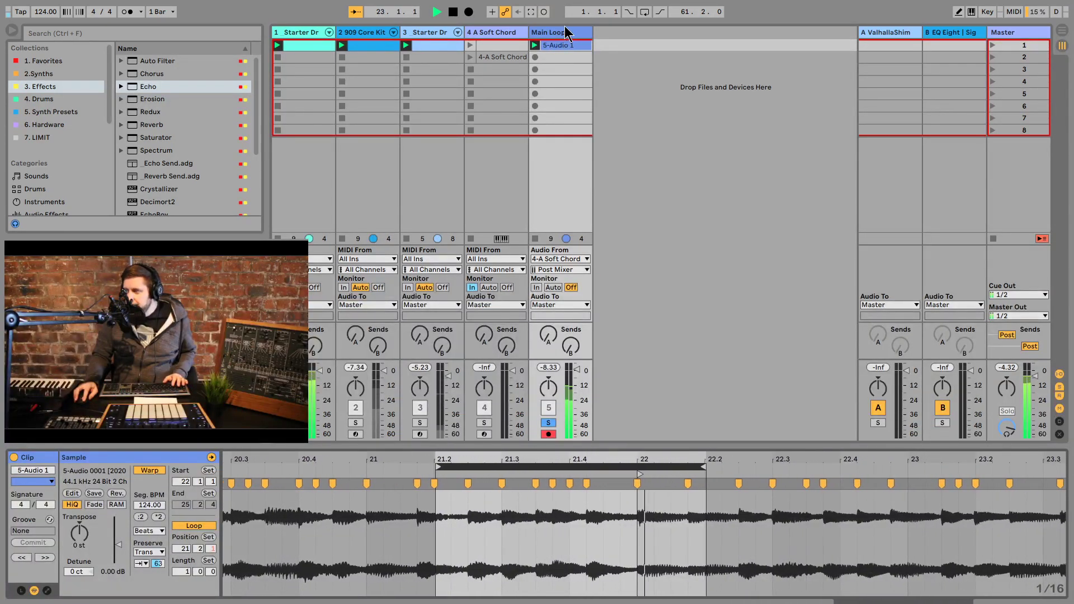
click(562, 32)
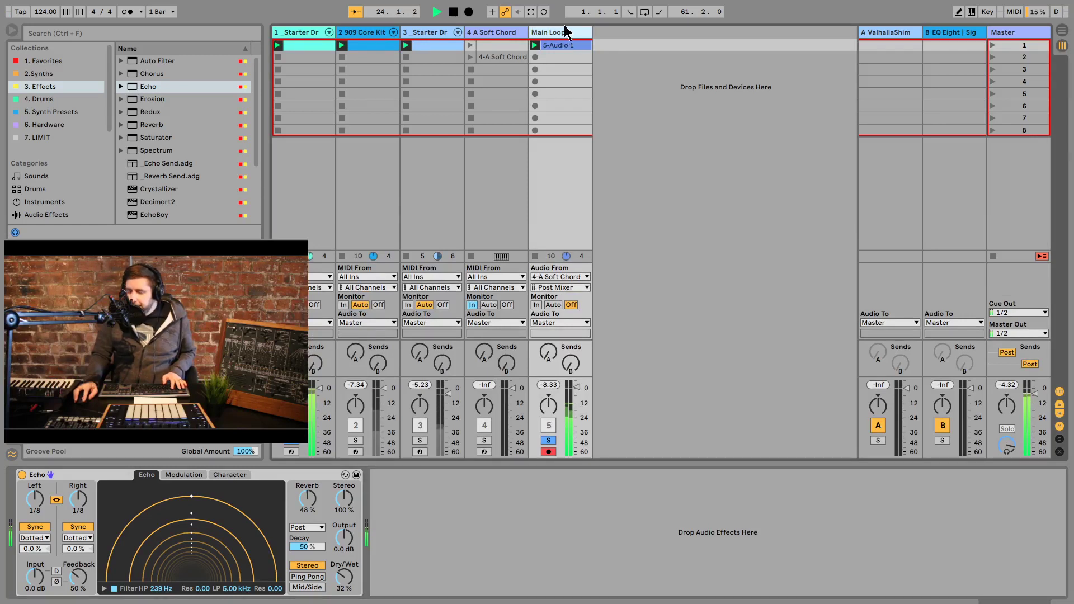
Step: Stop playback, insert an audio track named Bassline and copy the 5-Audio 1 clip into its first slot
key(space)
key(ctrl+t)
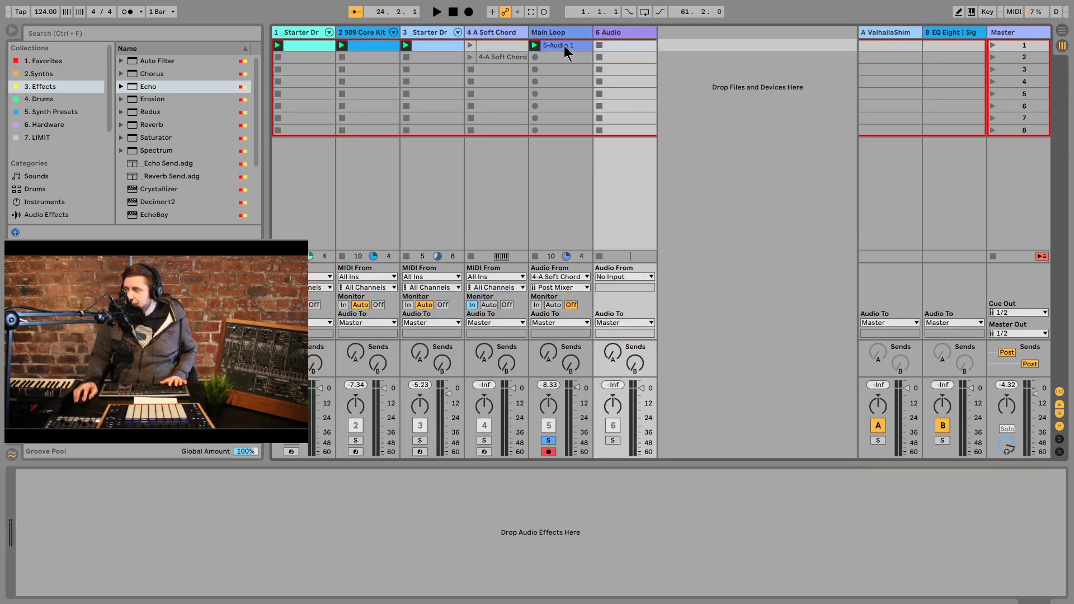
click(568, 52)
click(623, 45)
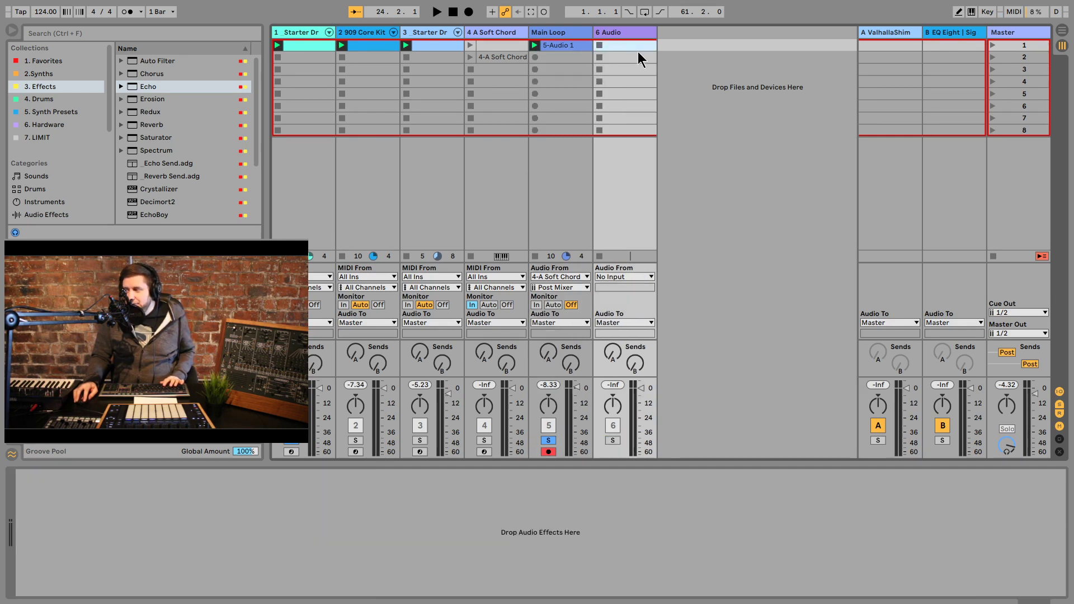
key(ctrl+v)
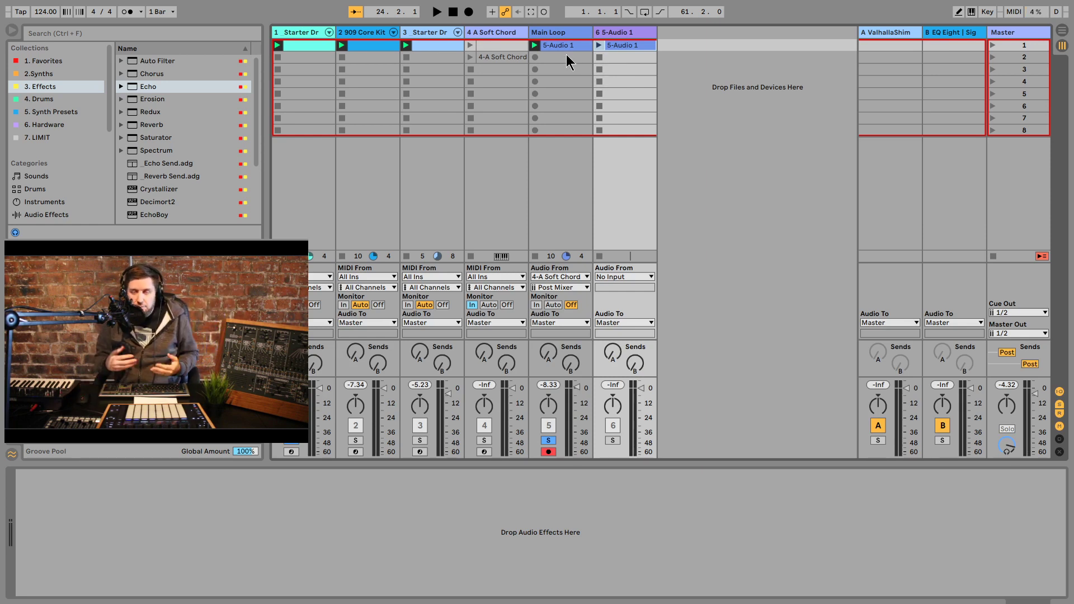
click(609, 31)
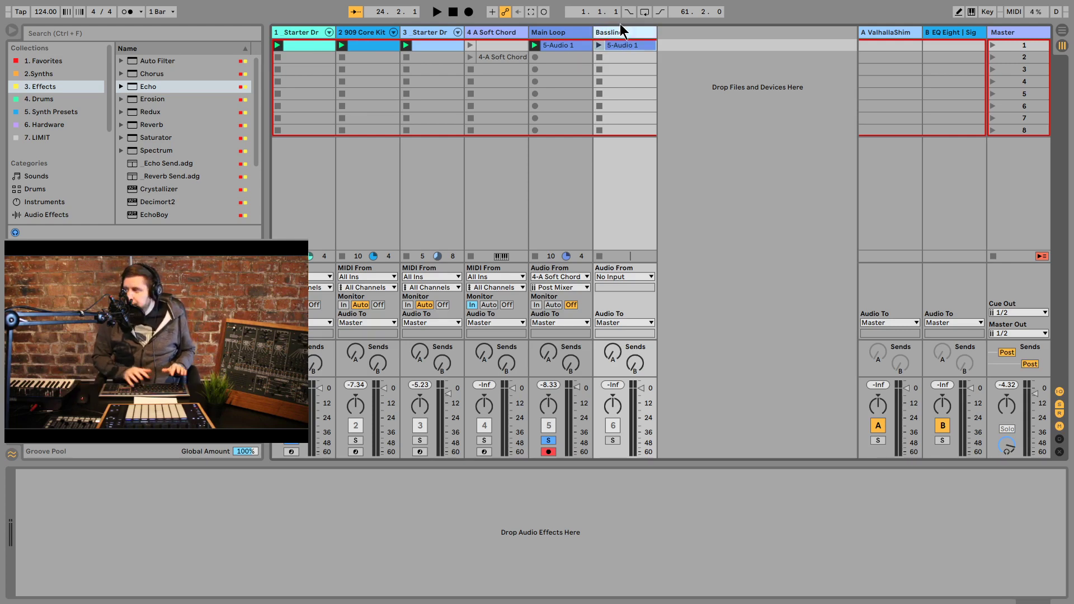
Step: Launch the Bassline clip with its track soloed and transpose it to -12 st
click(613, 45)
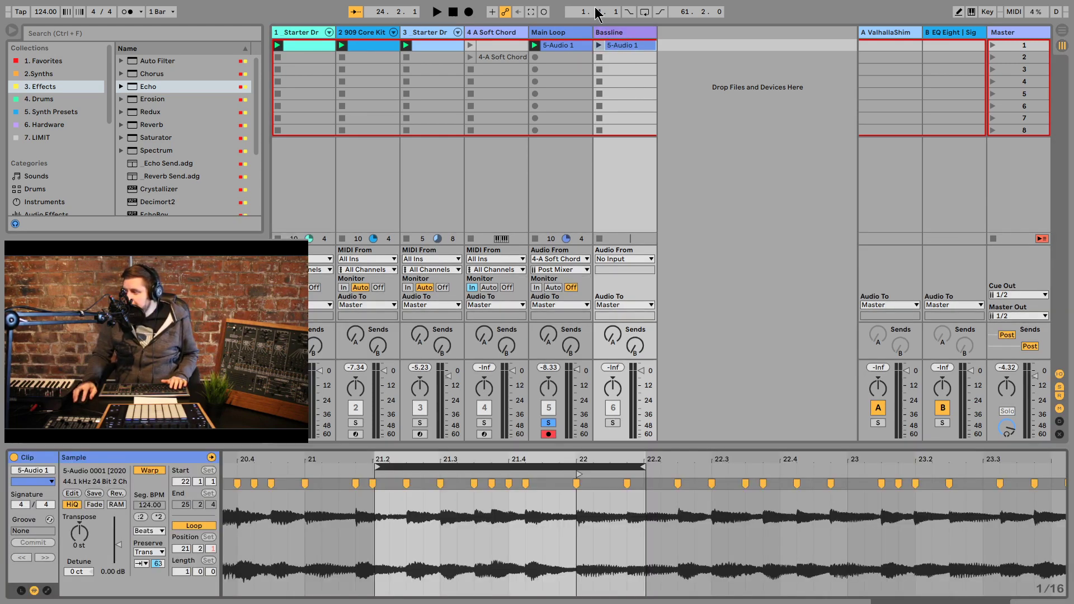
click(599, 45)
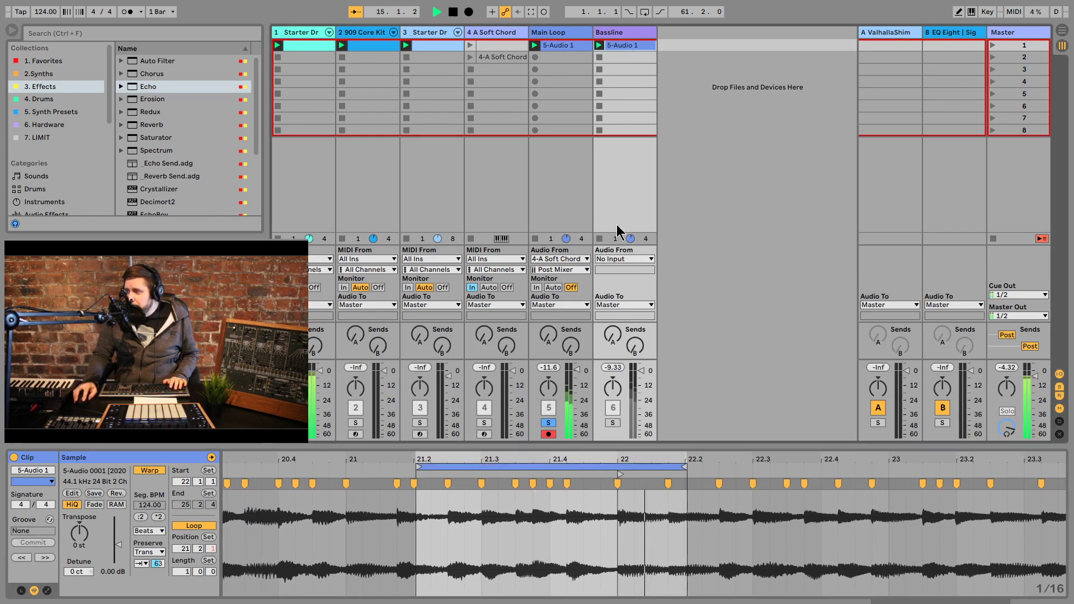
click(613, 423)
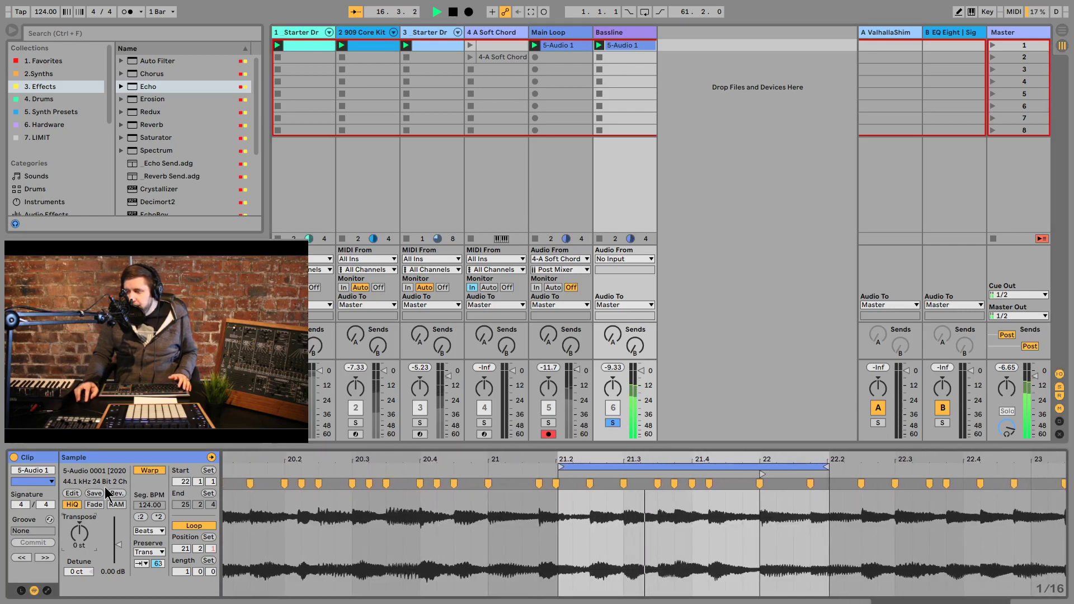
drag(82, 538, 93, 542)
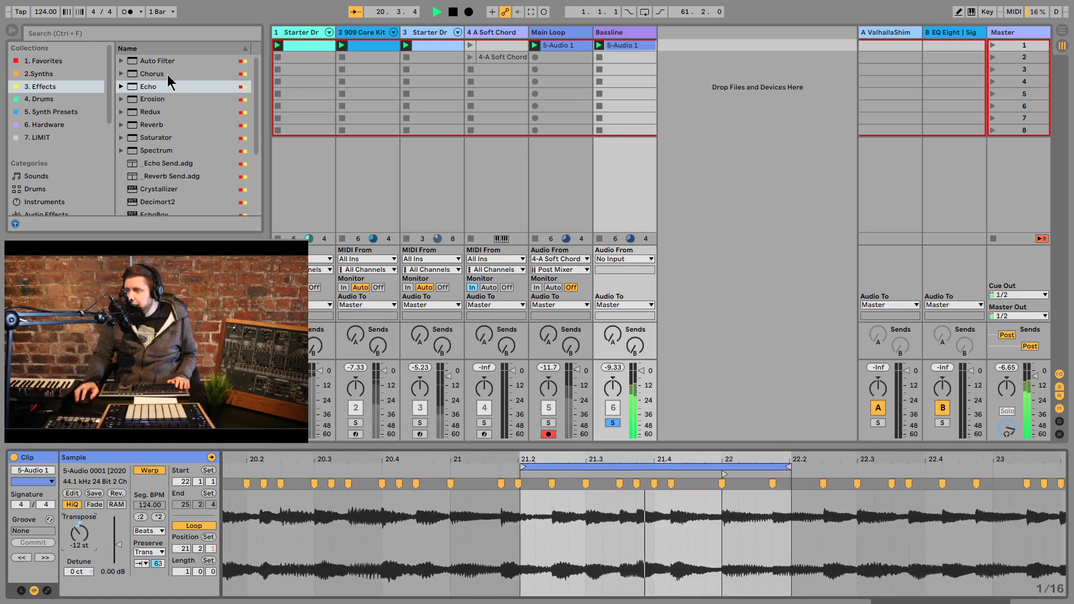
Step: Add an Auto Filter to the Bassline track and set its low-pass to 159 Hz with 27% resonance
double_click(151, 62)
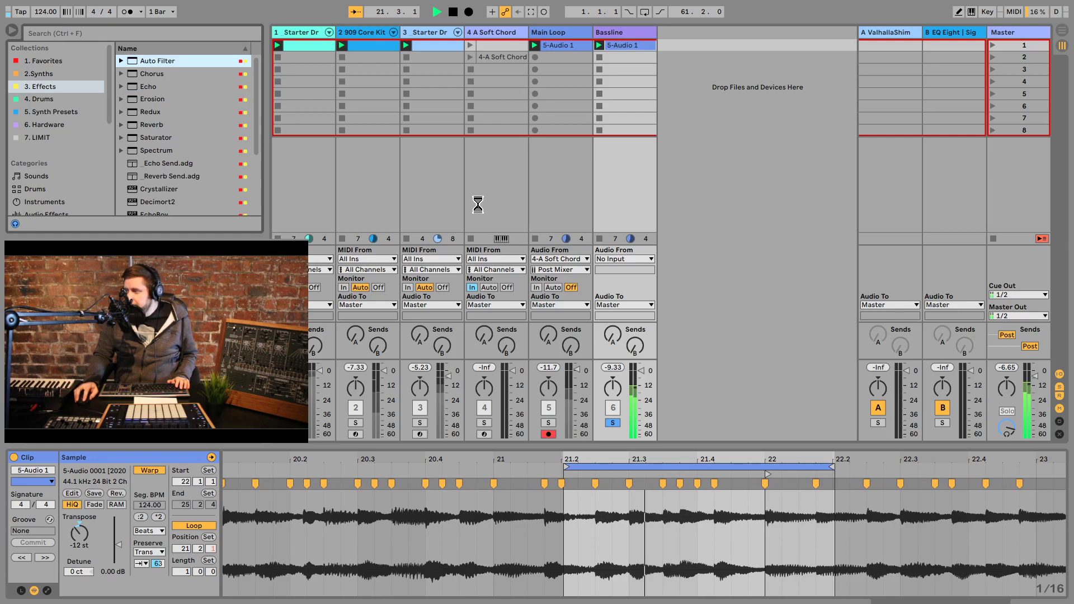
drag(178, 545, 95, 539)
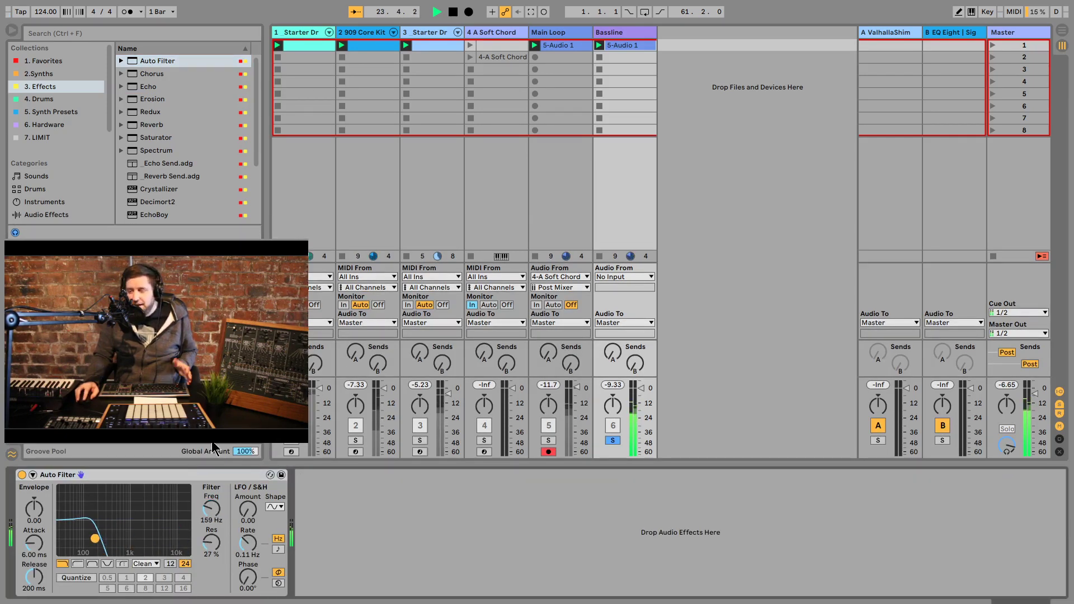
Step: Solo the Main Loop track together with the Bassline and move the Main Loop clip's loop to 21.1.4
click(549, 441)
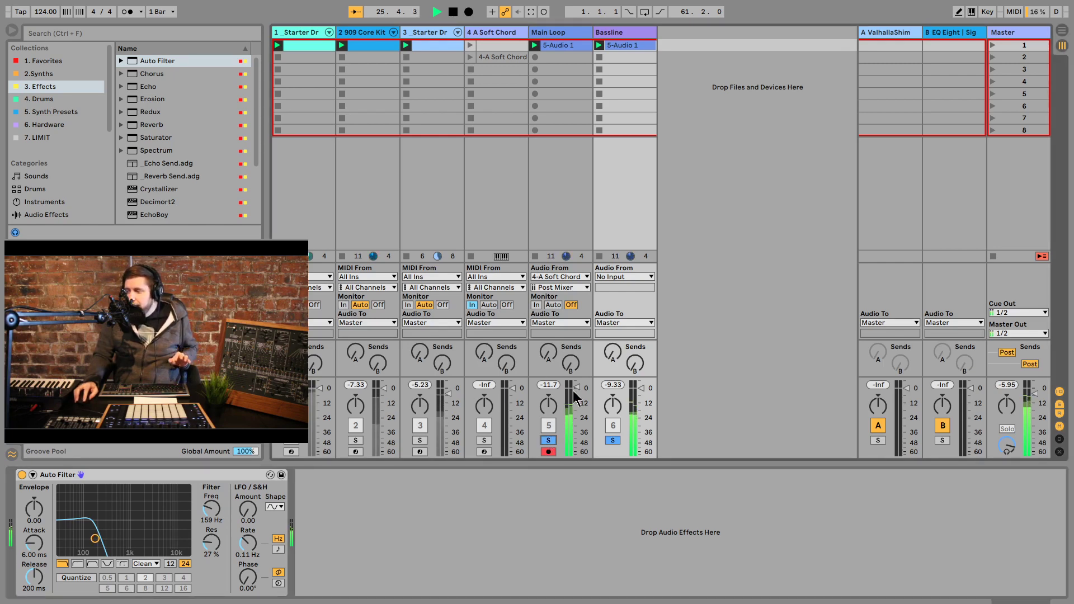
click(566, 229)
click(552, 44)
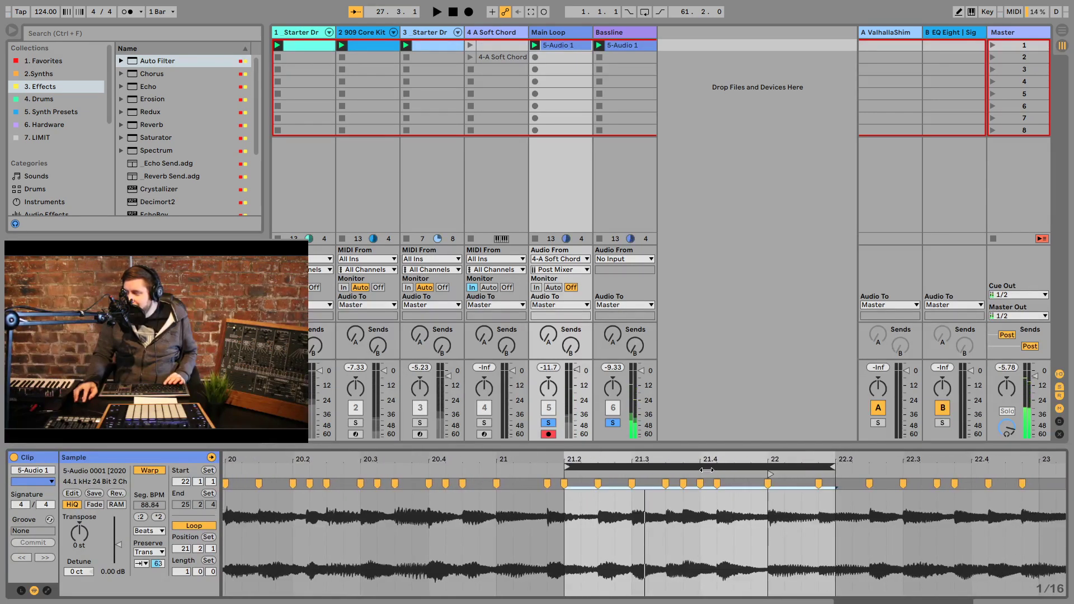
drag(719, 471, 698, 468)
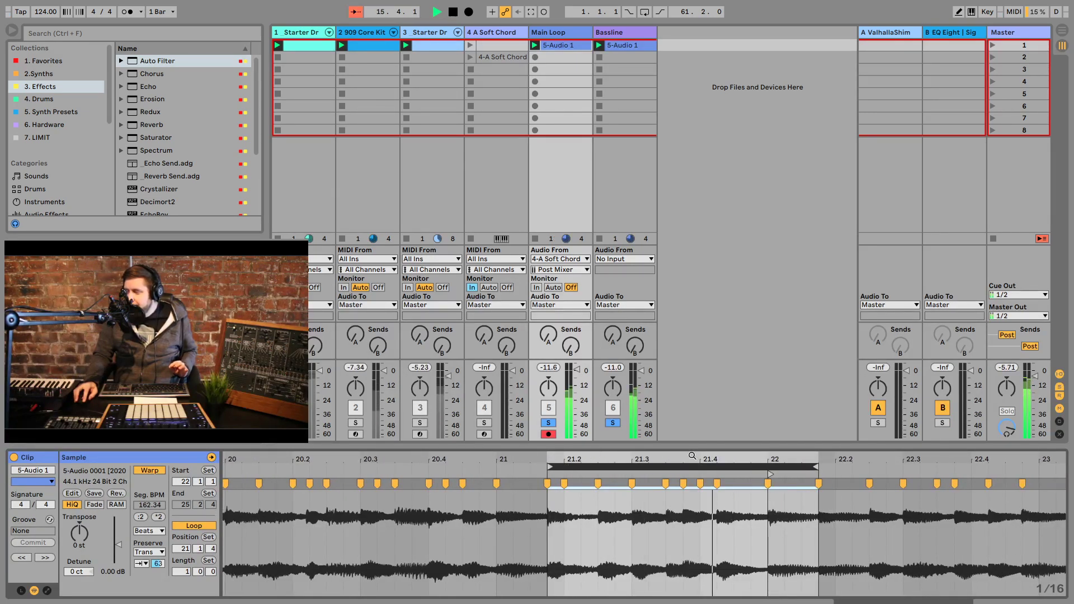
Step: Unsolo the Bassline and Main Loop tracks and raise the Bassline clip's gain to 7.06 dB
click(625, 37)
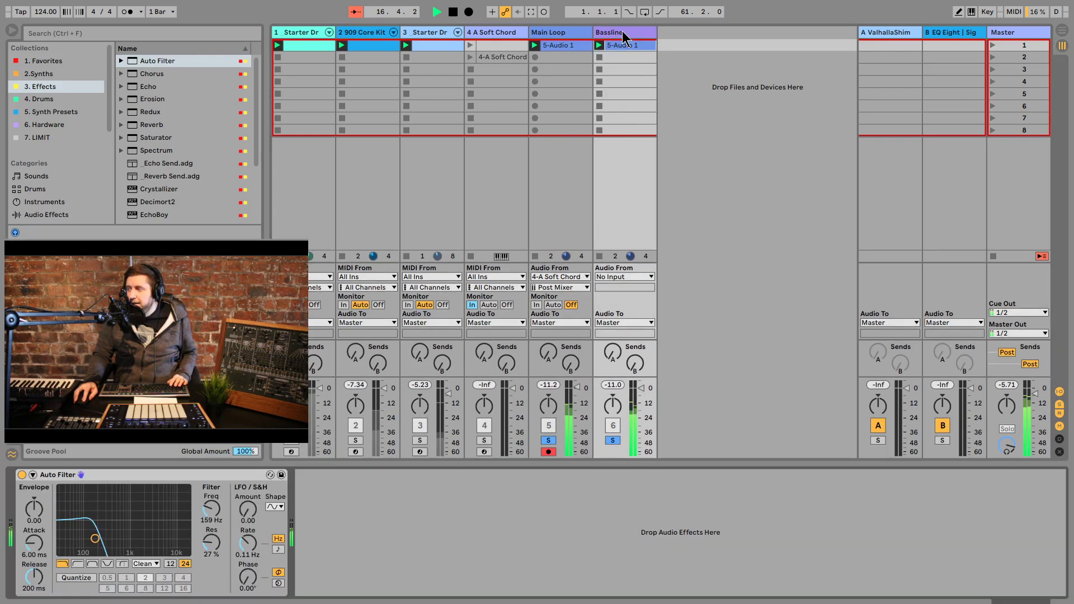
click(612, 441)
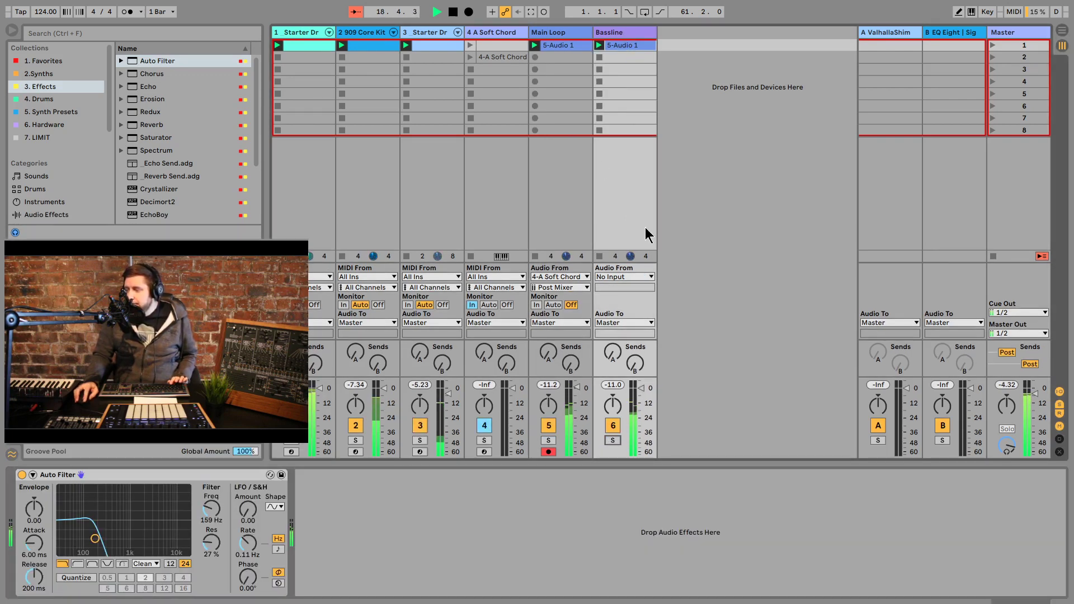
click(636, 45)
drag(115, 551, 115, 537)
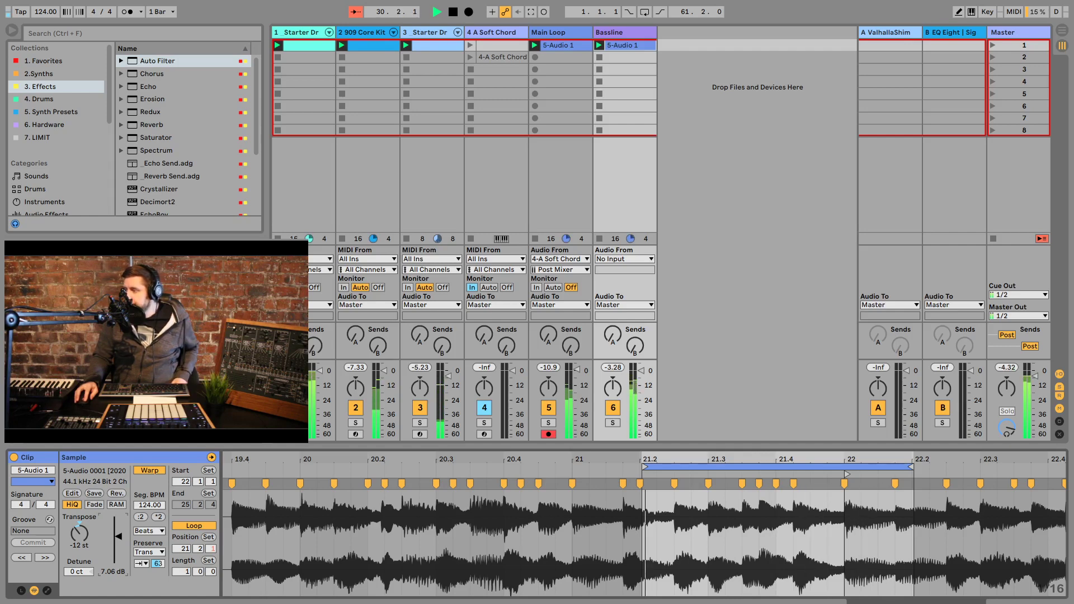
Step: Stop playback and recolour the Bassline track and its clip red
key(space)
click(626, 34)
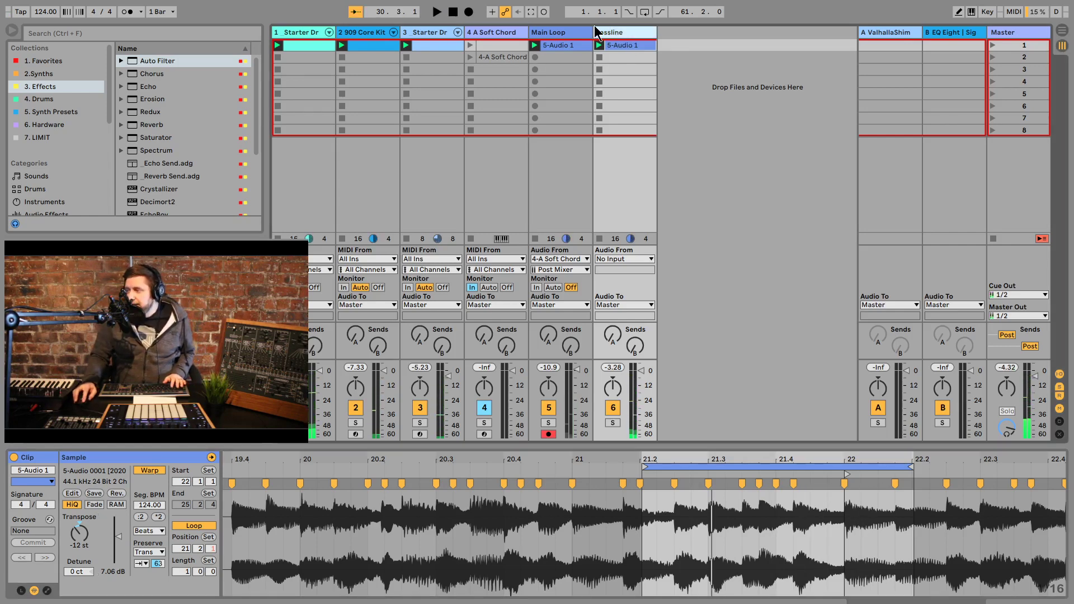
click(617, 210)
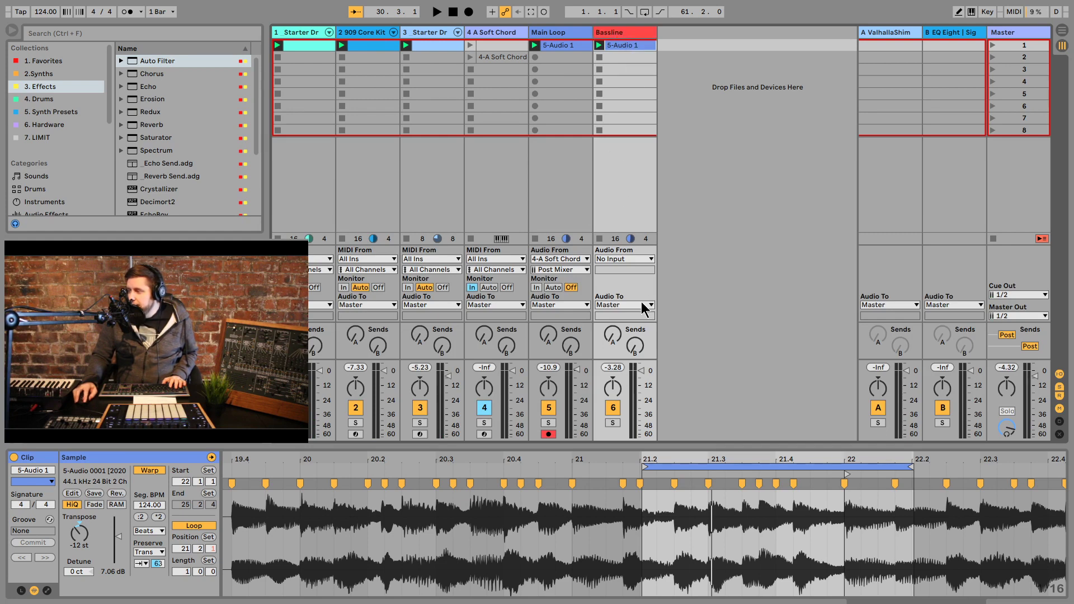
click(534, 35)
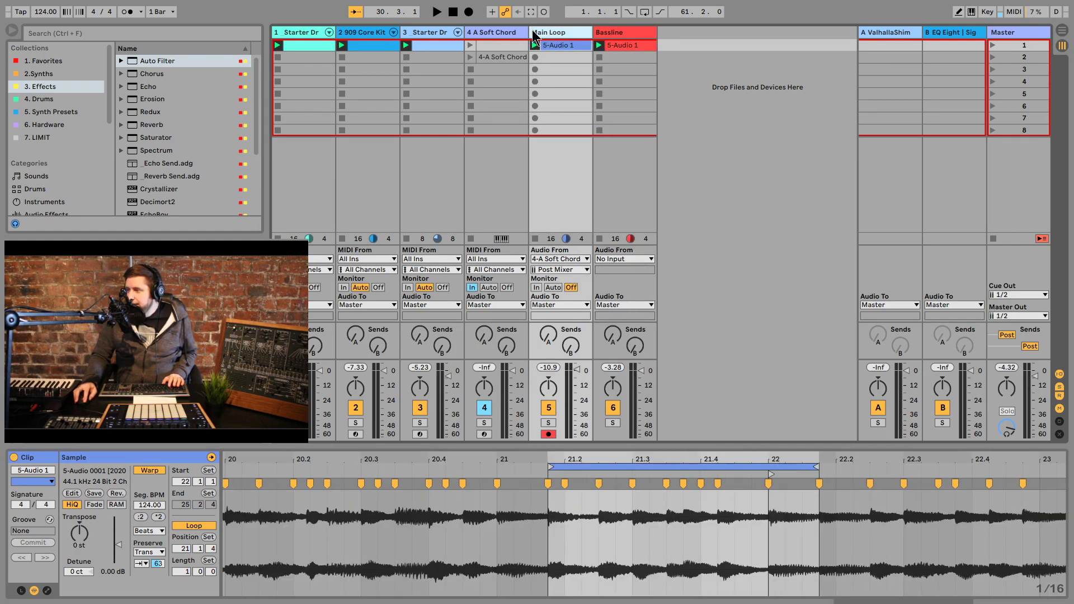
Step: Rename the first three drum tracks Kick, Hats and Perc]
click(300, 27)
key(ctrl+r)
text(Kick)
key(Tab)
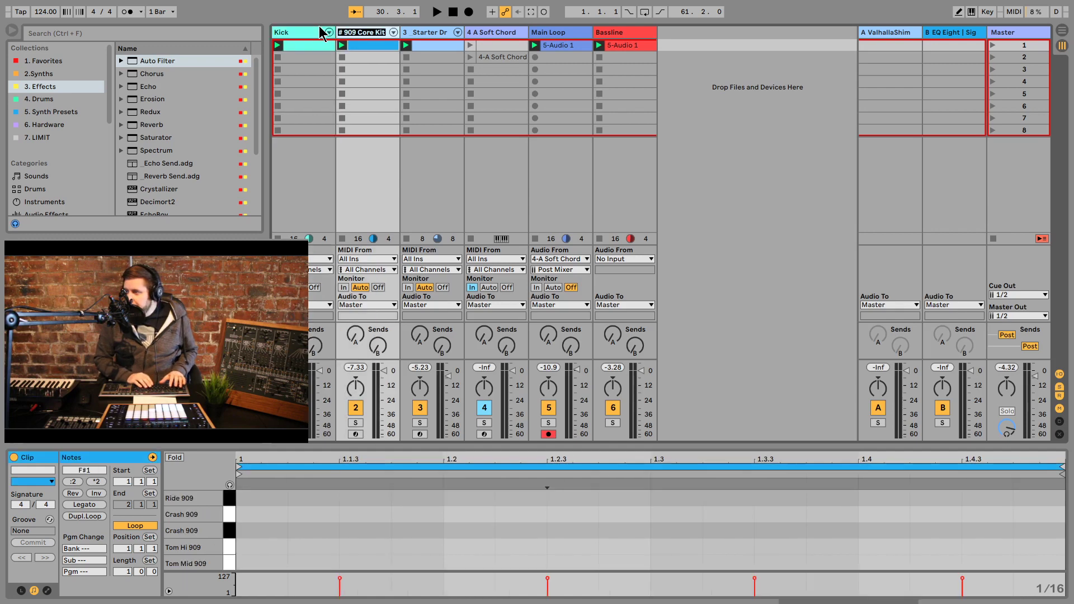
text(Hats)
key(Tab)
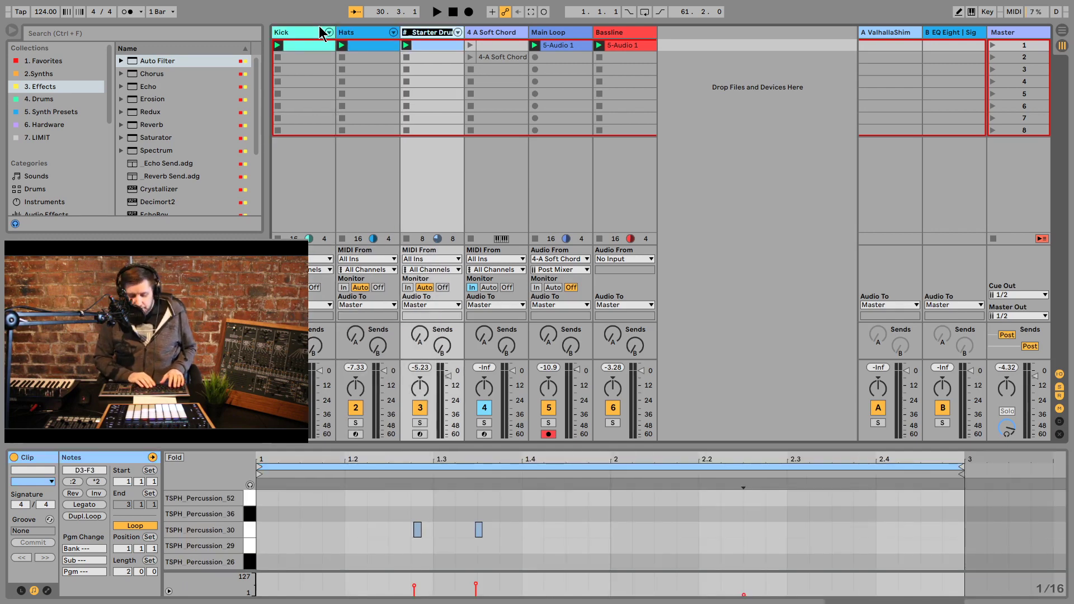
text(Perc)
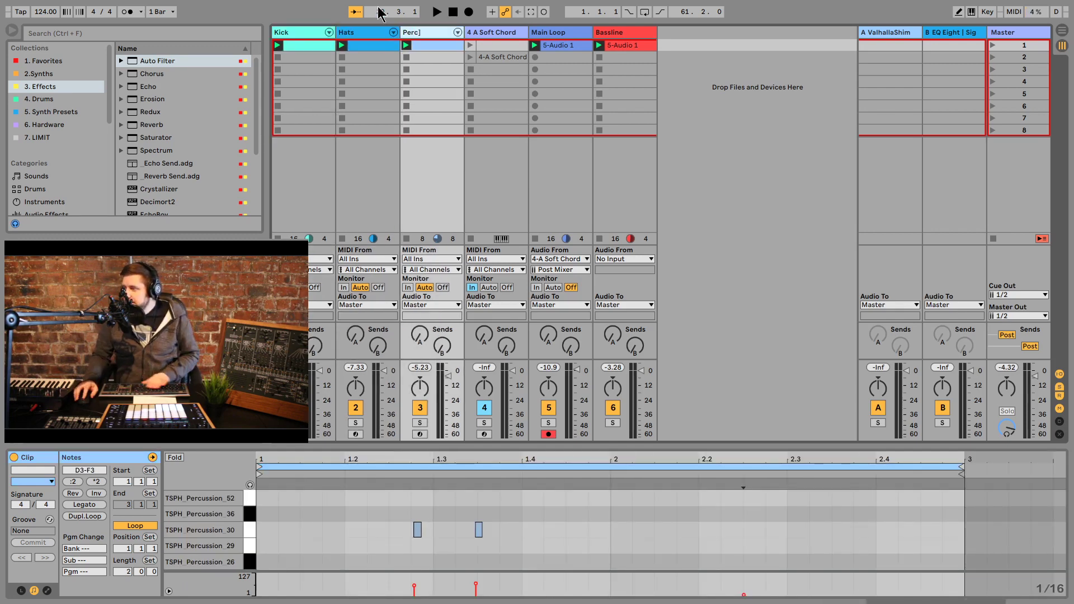
Step: Deactivate the A Soft Chord track and move it after the Bassline track
click(484, 119)
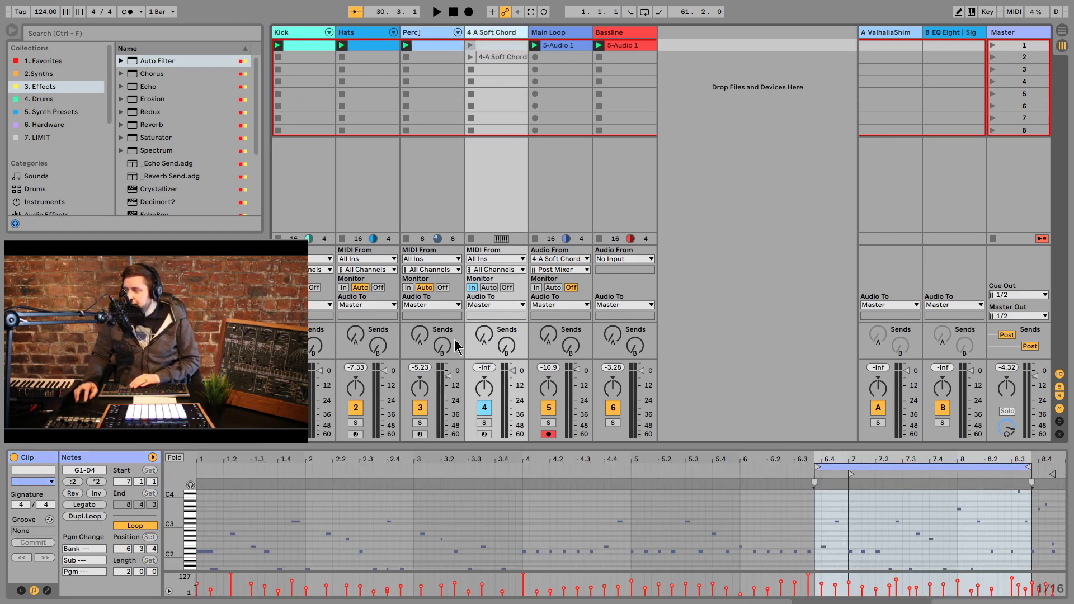
click(484, 408)
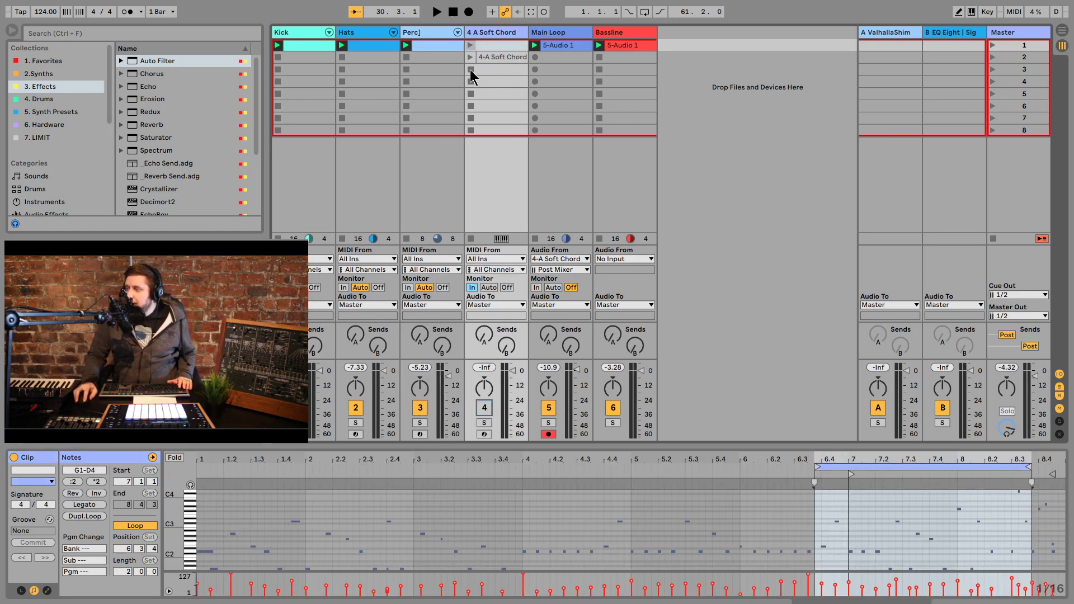
drag(480, 31, 722, 40)
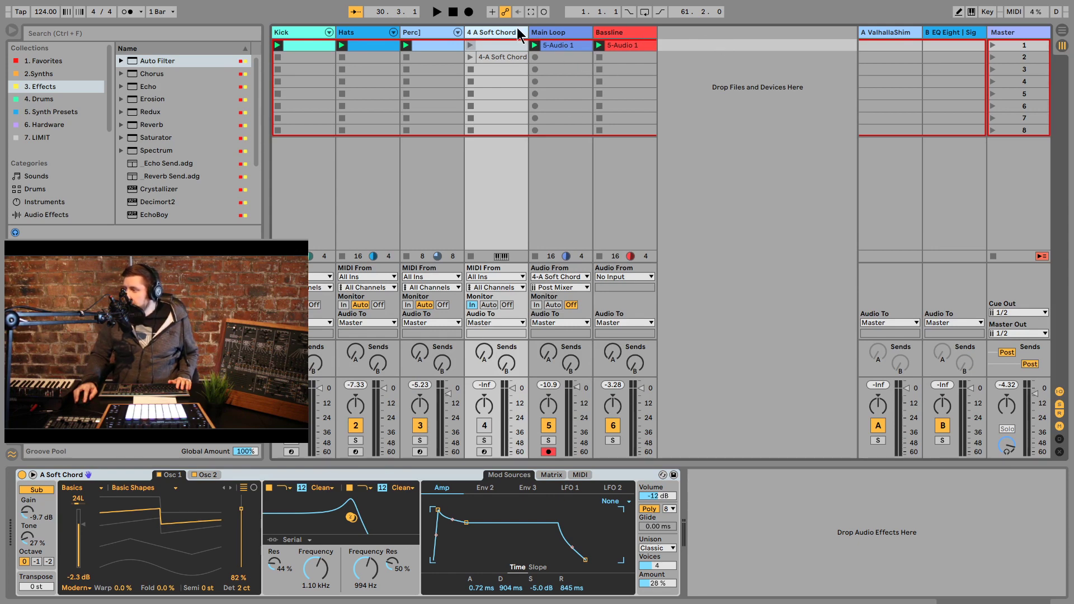
drag(520, 34, 659, 35)
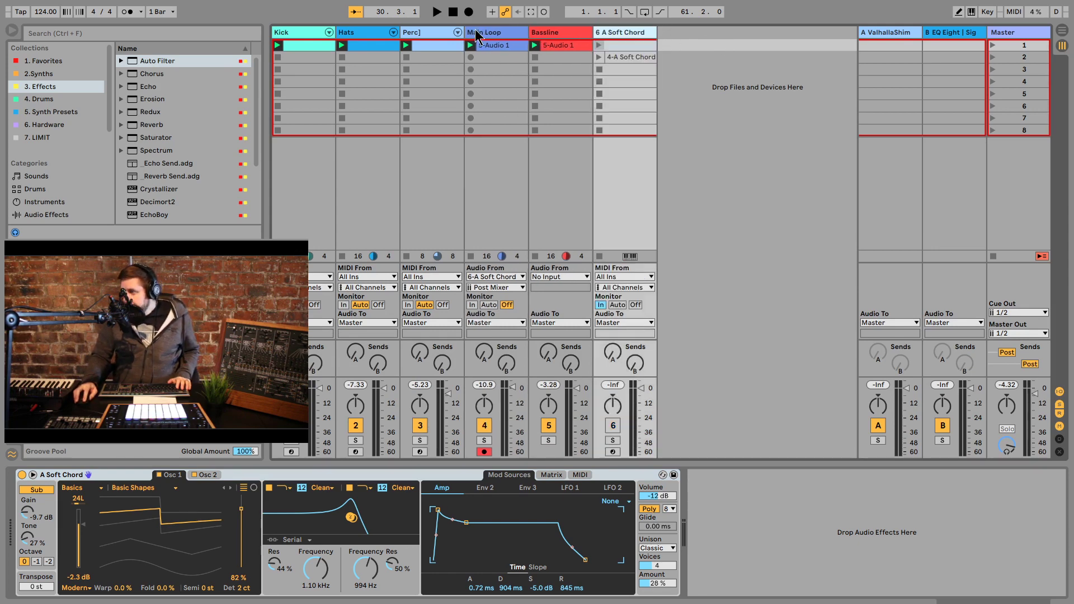
Step: Insert an audio track named Sequence between the Bassline and A Soft Chord tracks
click(559, 34)
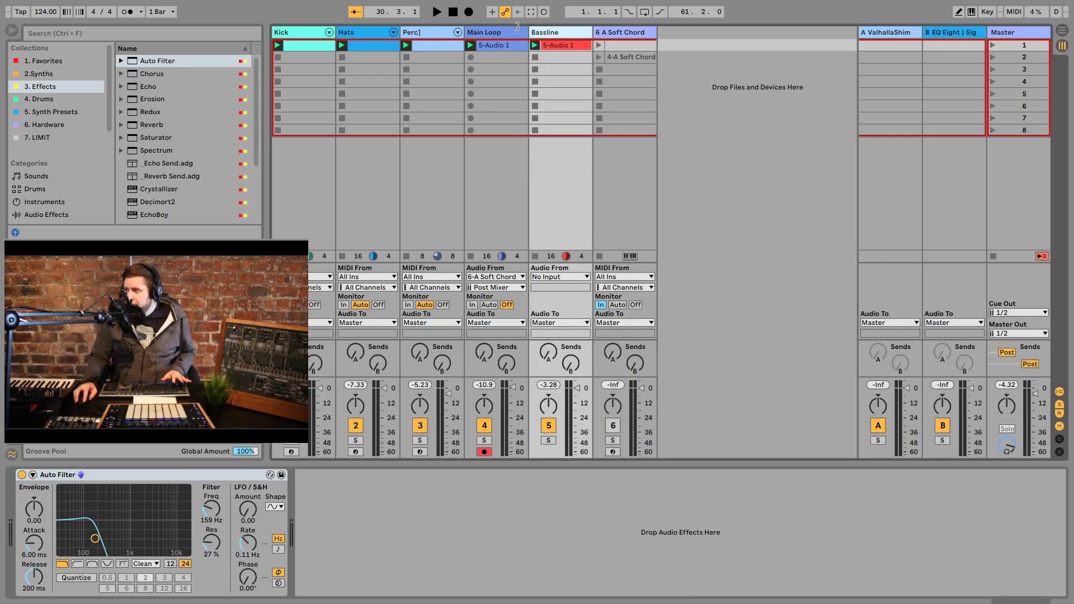
key(ctrl+t)
key(ctrl+r)
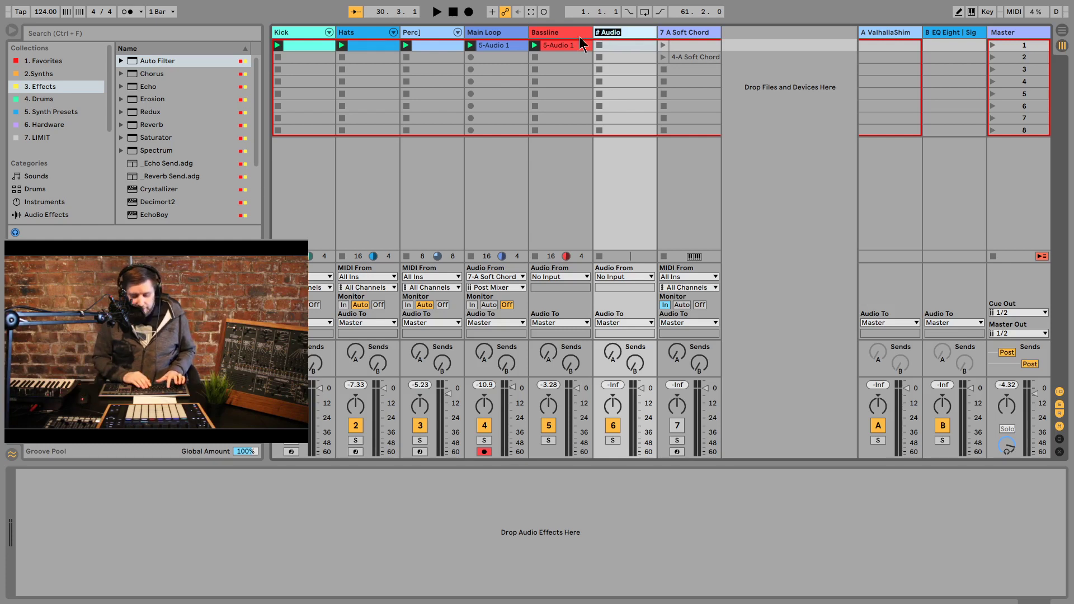
text(Sequence)
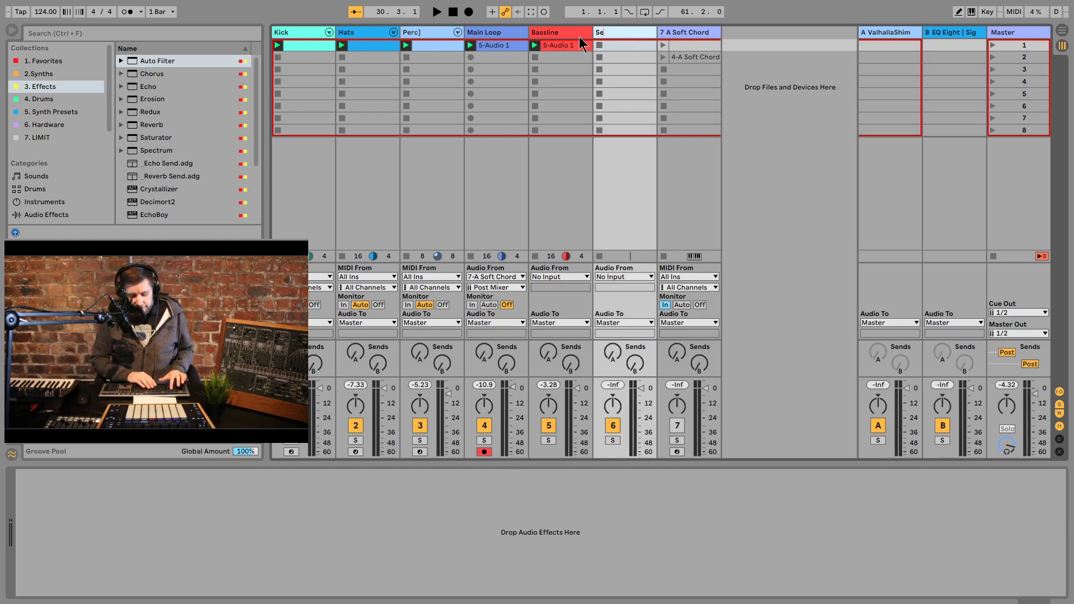
key(Return)
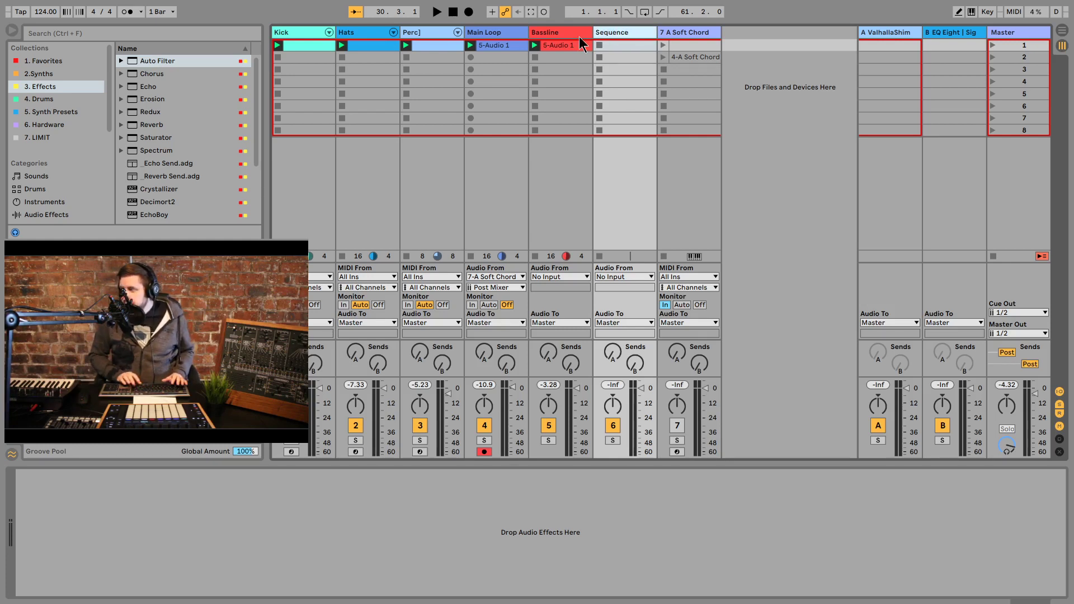
Step: Copy the Main Loop's 5-Audio 1 clip into the Sequence track's first slot and launch it
click(500, 52)
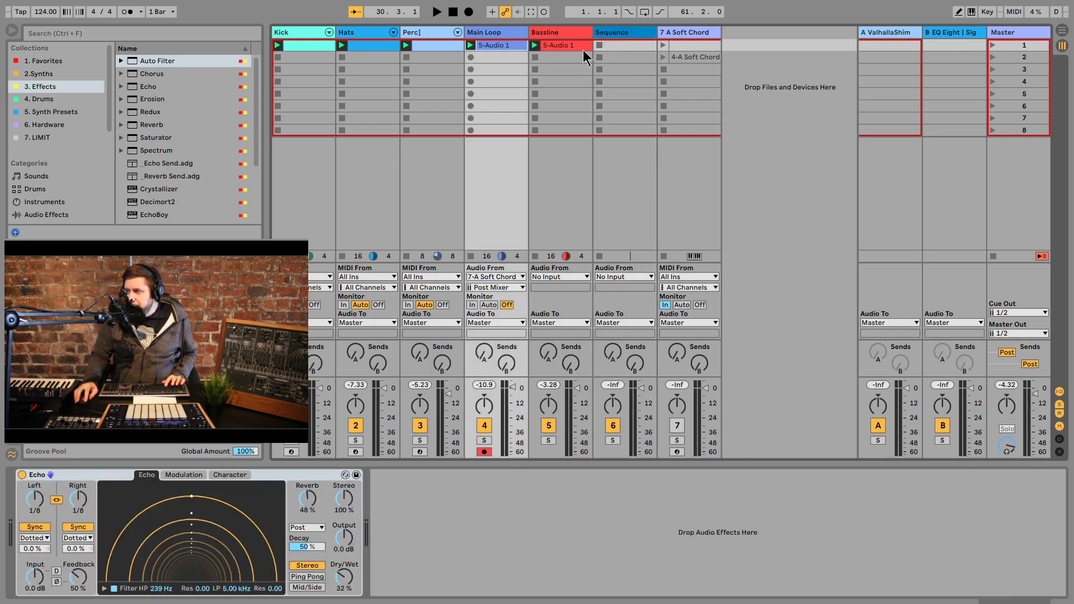
click(627, 46)
click(599, 45)
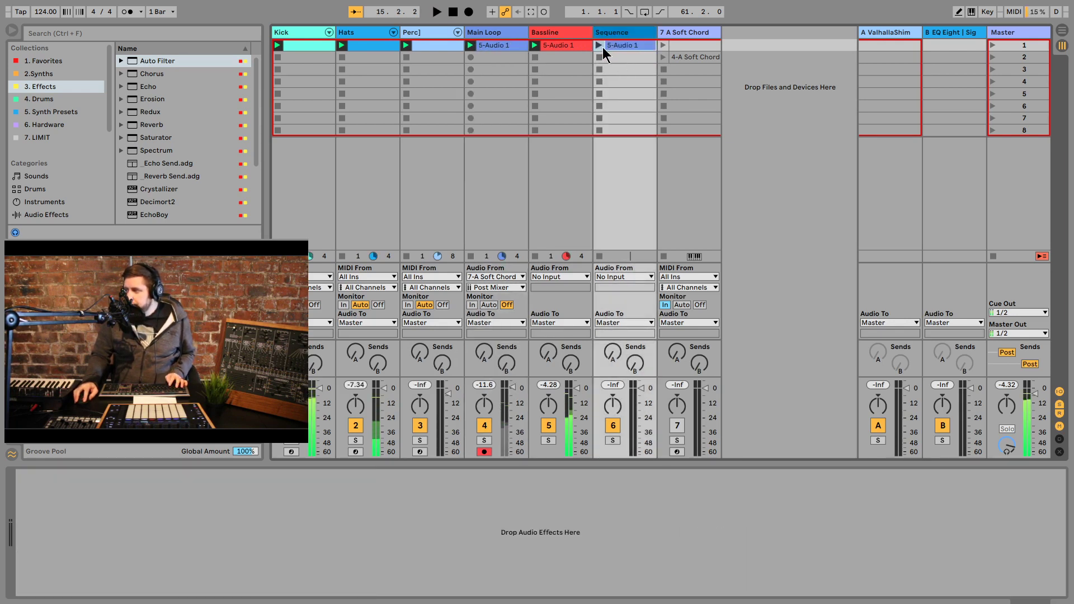
Step: Solo the Sequence track and open its clip for editing
click(613, 441)
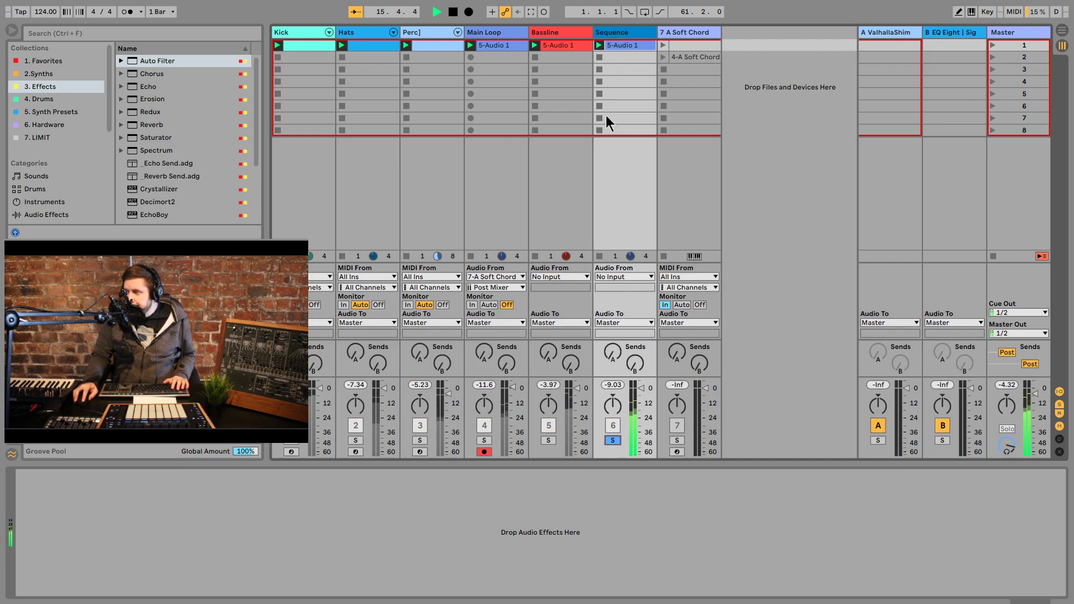
double_click(624, 44)
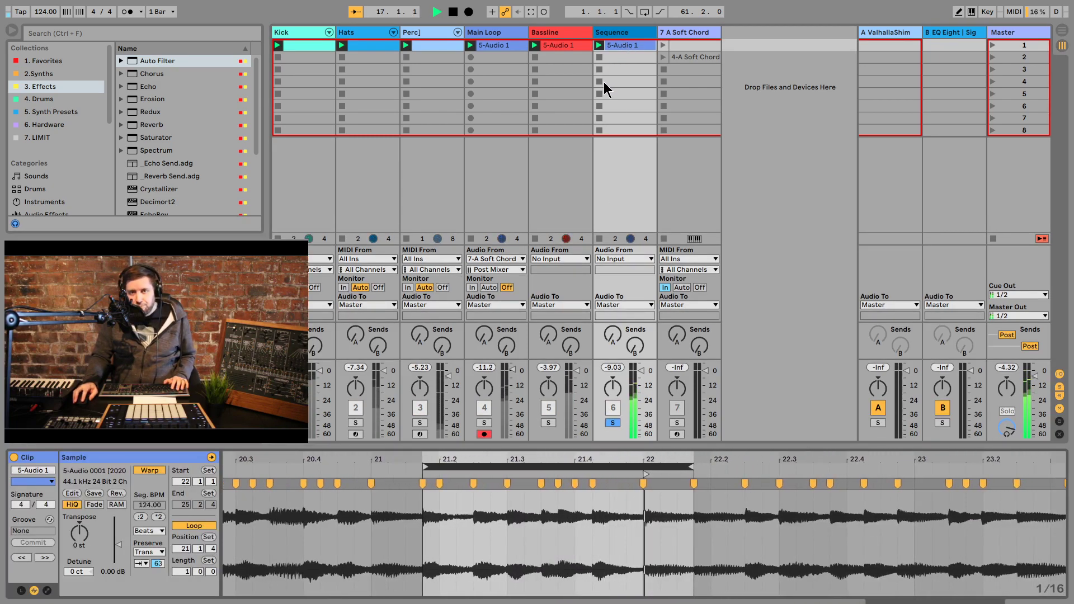
key(space)
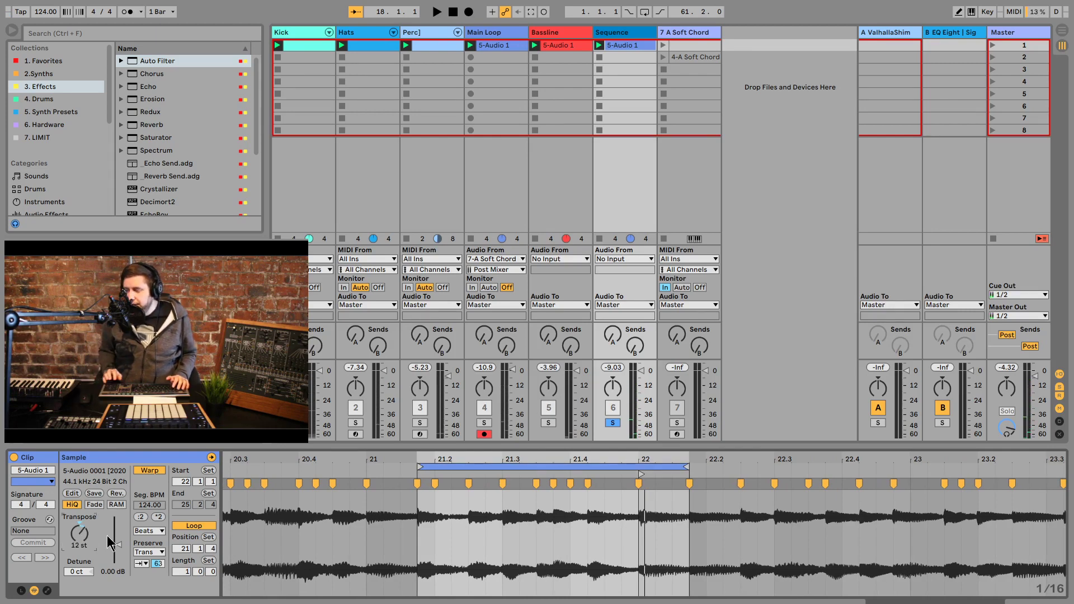
Step: Transpose the Sequence clip up 12 st and set its transient envelope to 20 in Beats warp mode
drag(75, 548, 75, 515)
key(space)
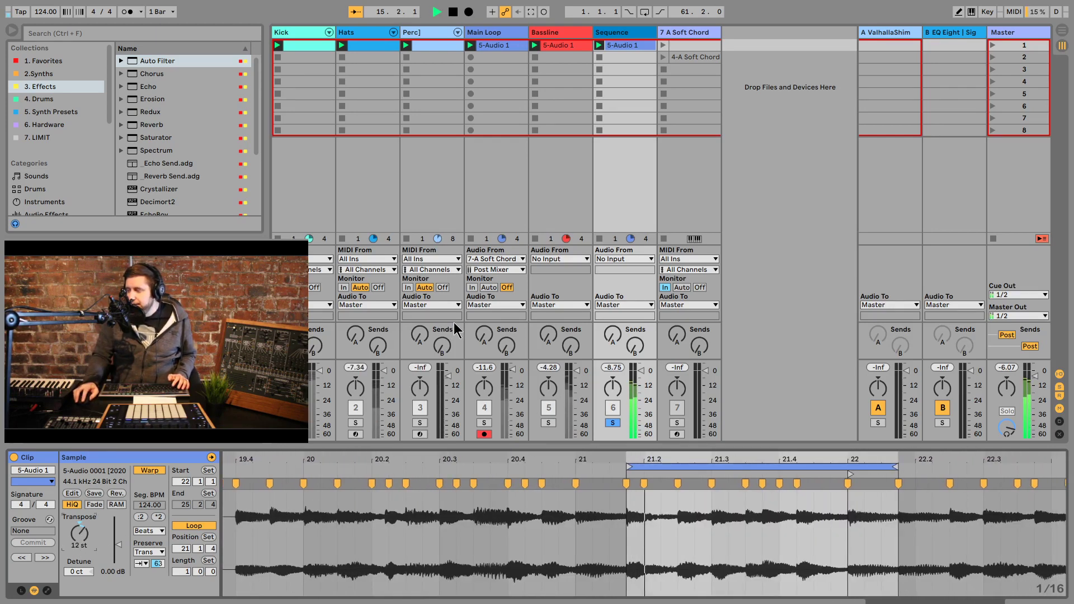
drag(158, 564, 159, 588)
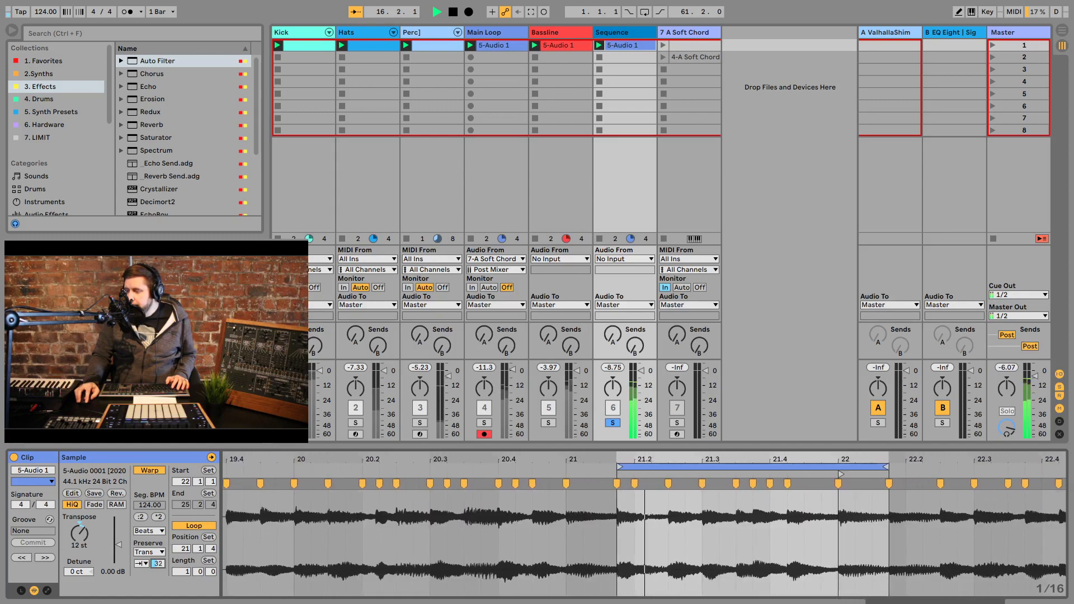
key(space)
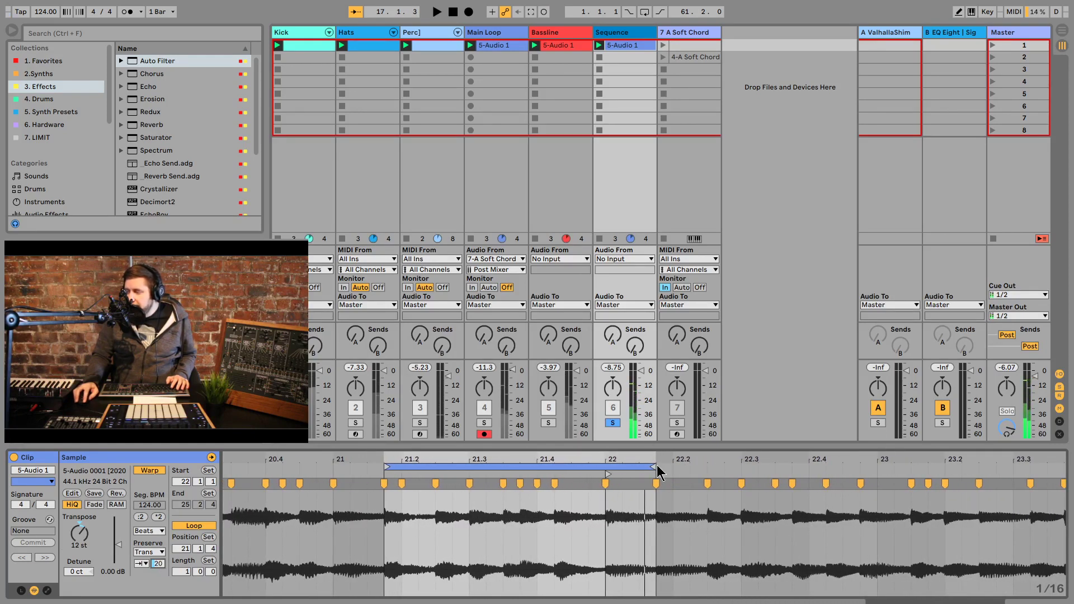
Step: Shorten the Sequence clip's loop to length 0.1.0, with the loop and clip start at 21.2.1
mouse_move(650, 470)
mouse_down()
mouse_move(403, 472)
mouse_move(472, 471)
mouse_up()
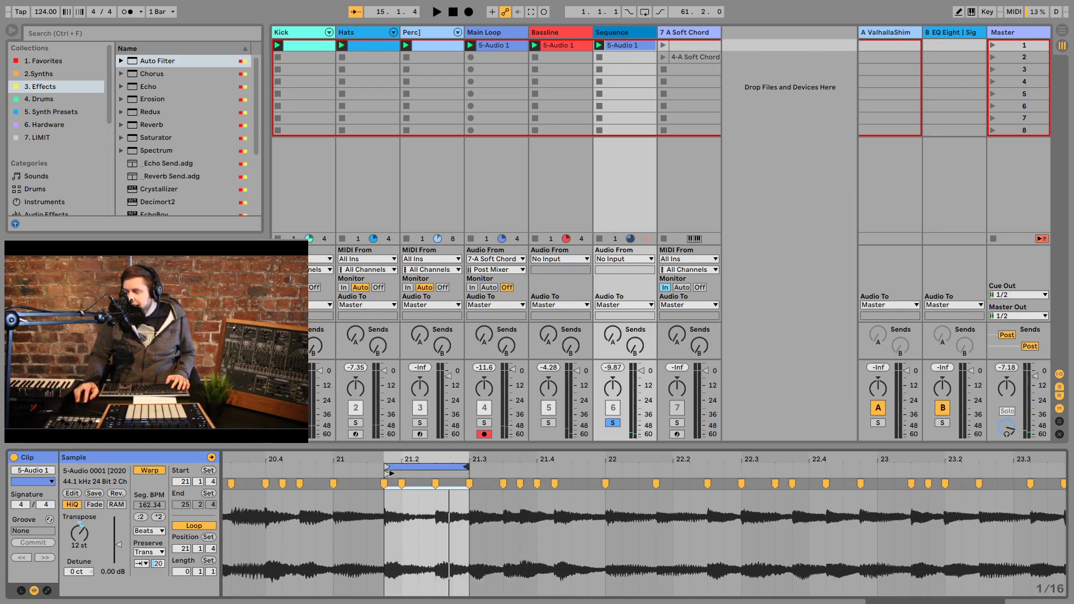
drag(390, 467, 403, 466)
key(space)
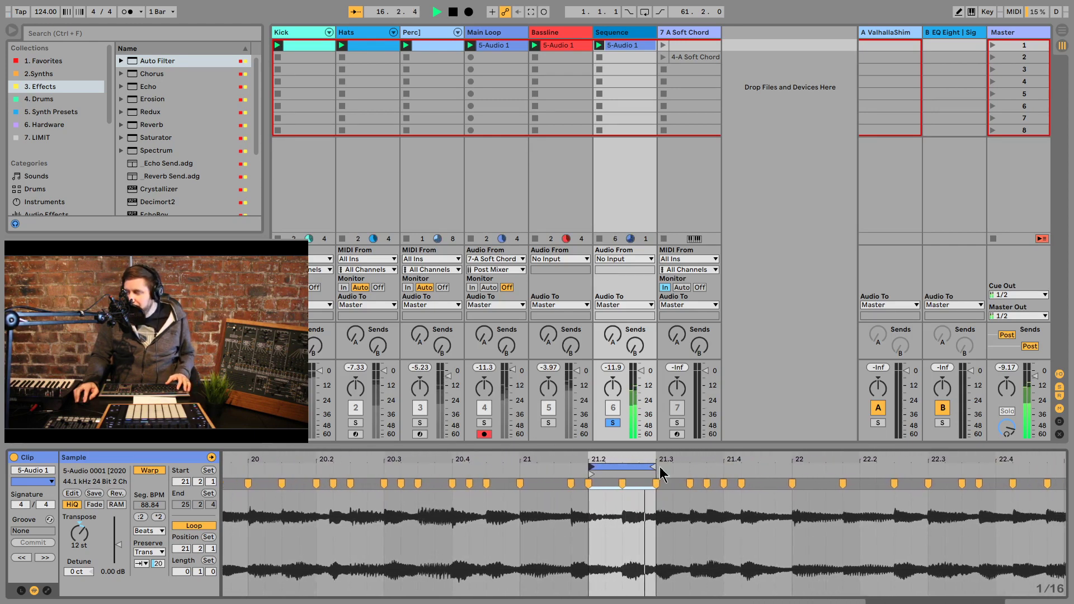
Step: Try loop lengths of 0.2.0 and 0.1.2 on the Sequence clip and settle on 0.1.1 during playback
key(space)
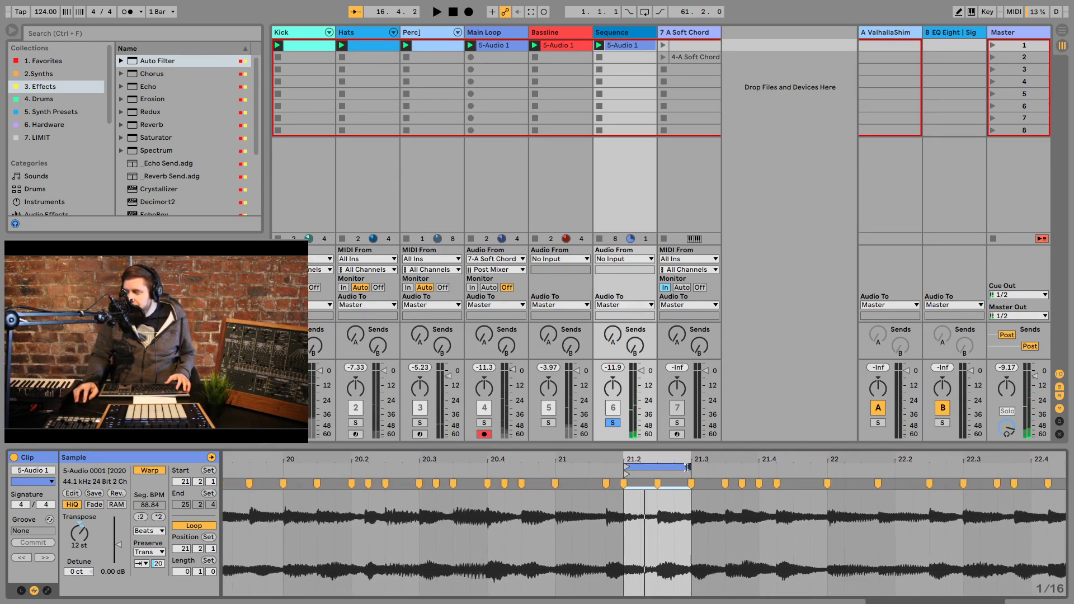
drag(686, 467, 755, 468)
key(space)
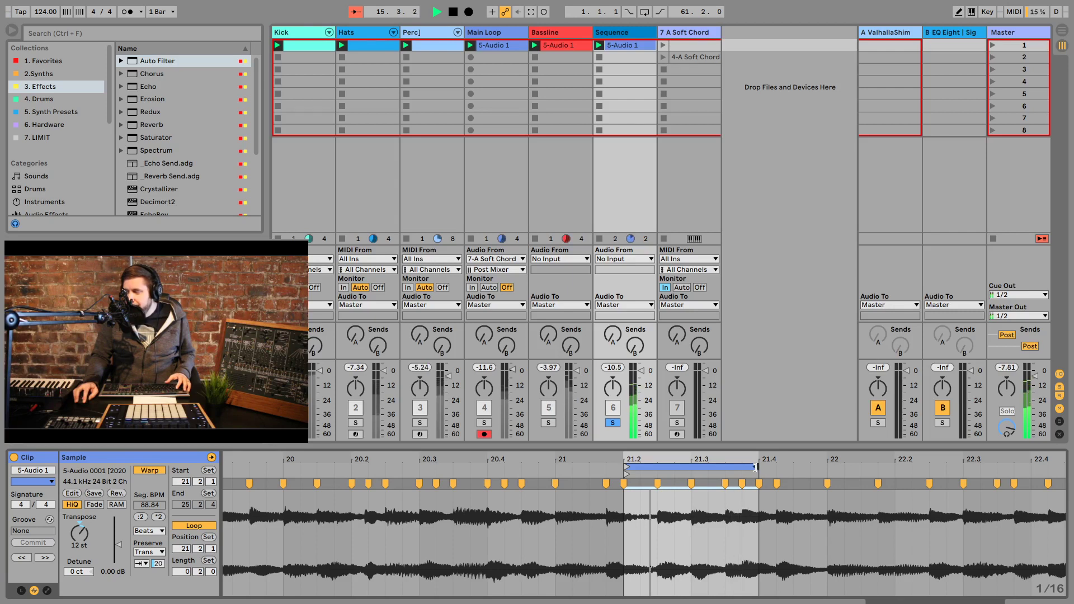
drag(757, 467, 726, 467)
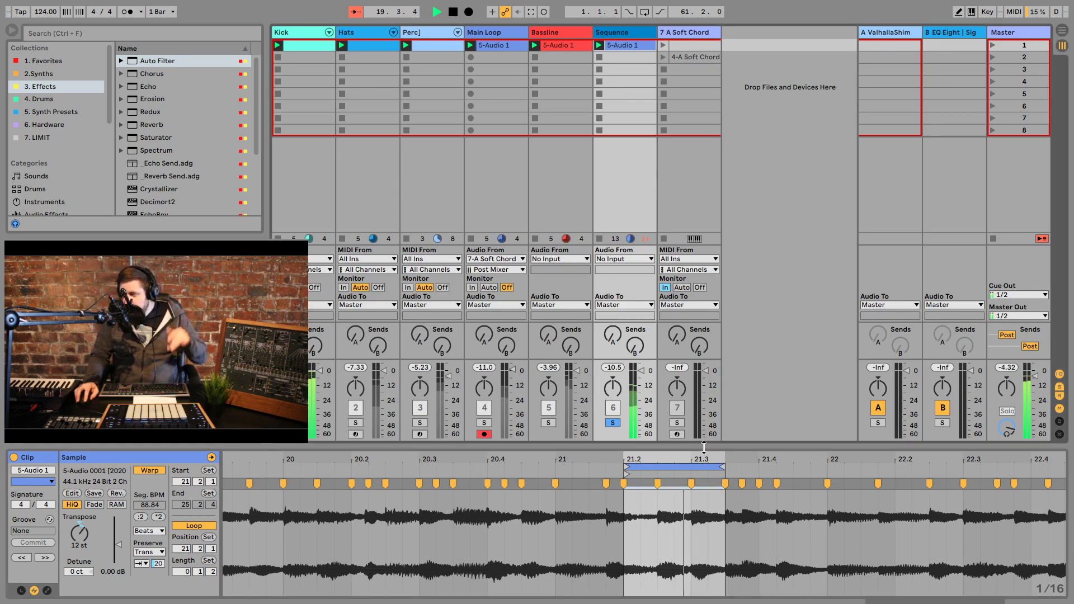
drag(721, 467, 706, 466)
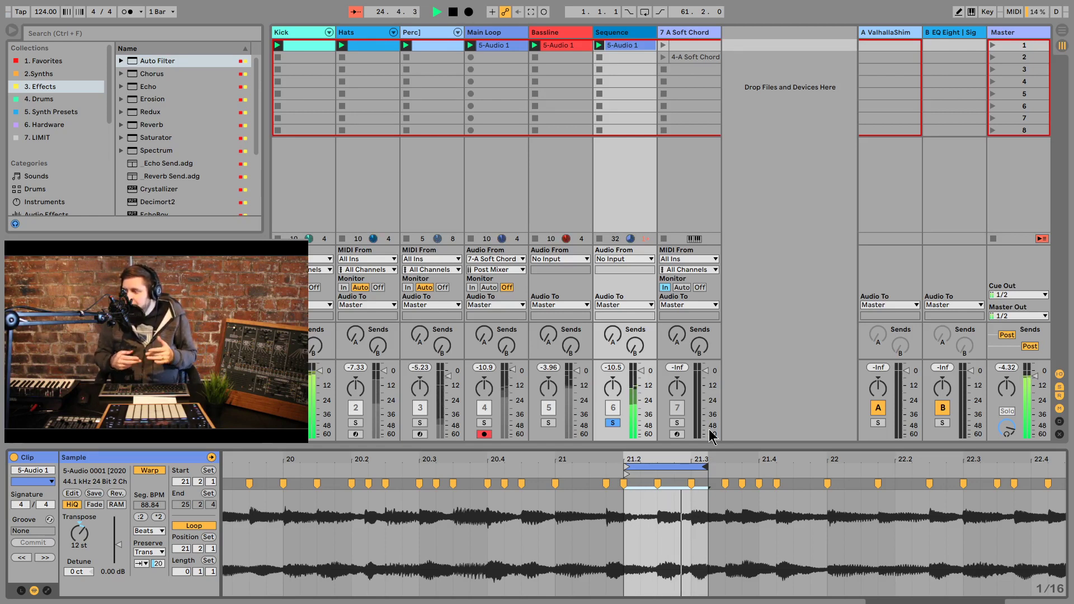
key(space)
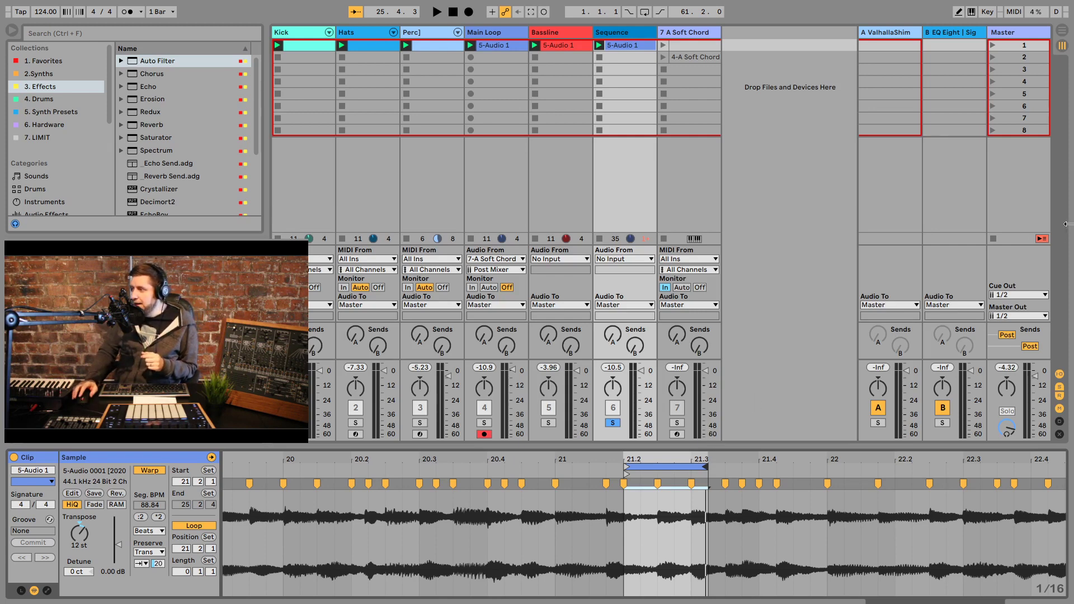
Step: Add the Echo effect to the Sequence track, with Reverb at 51% and Dry/Wet at 70%
key(space)
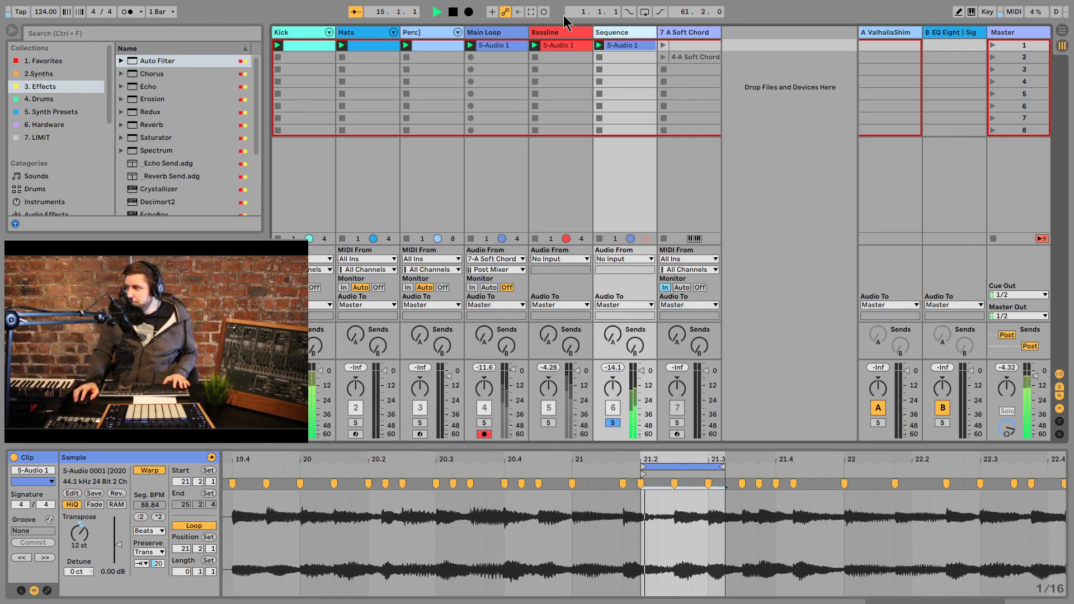
double_click(145, 85)
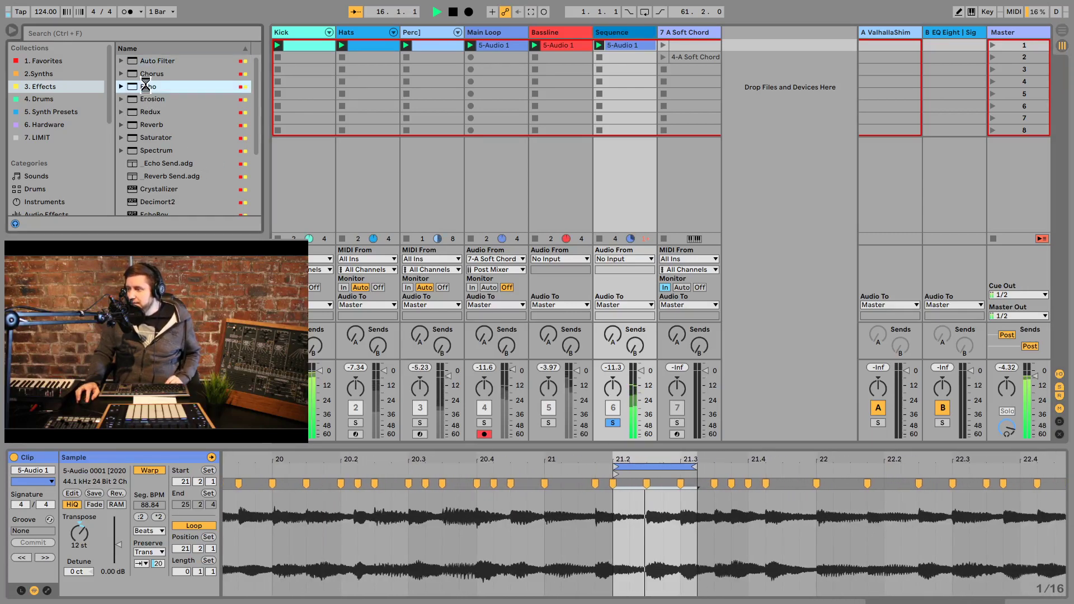
mouse_move(317, 505)
mouse_down()
mouse_move(318, 475)
mouse_move(307, 499)
mouse_up()
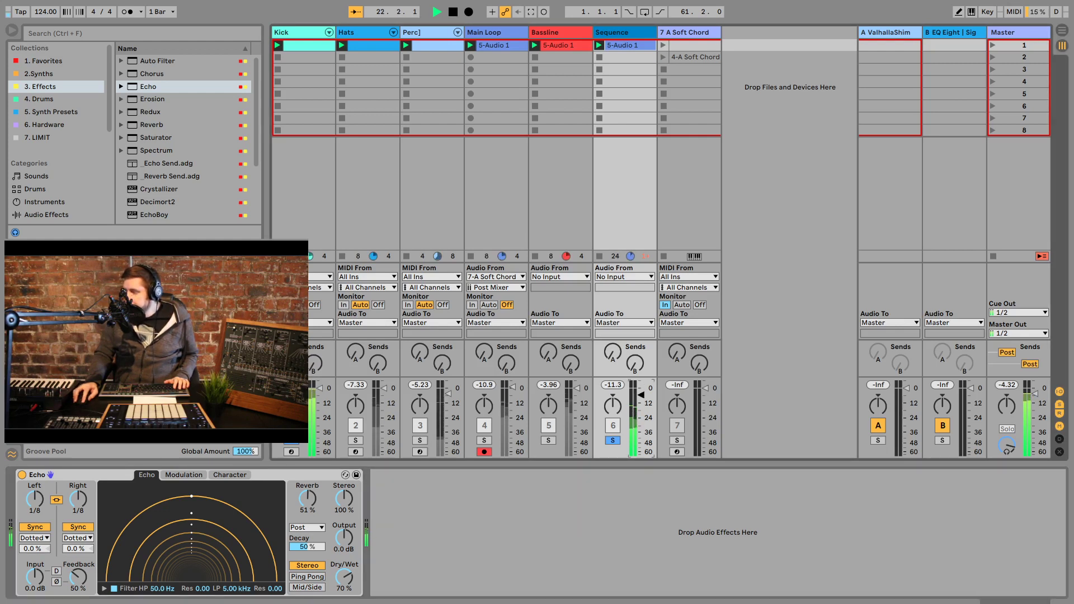
Step: Solo the Bassline, Main Loop and Hats tracks alongside Sequence and raise the Hats volume slightly
click(549, 441)
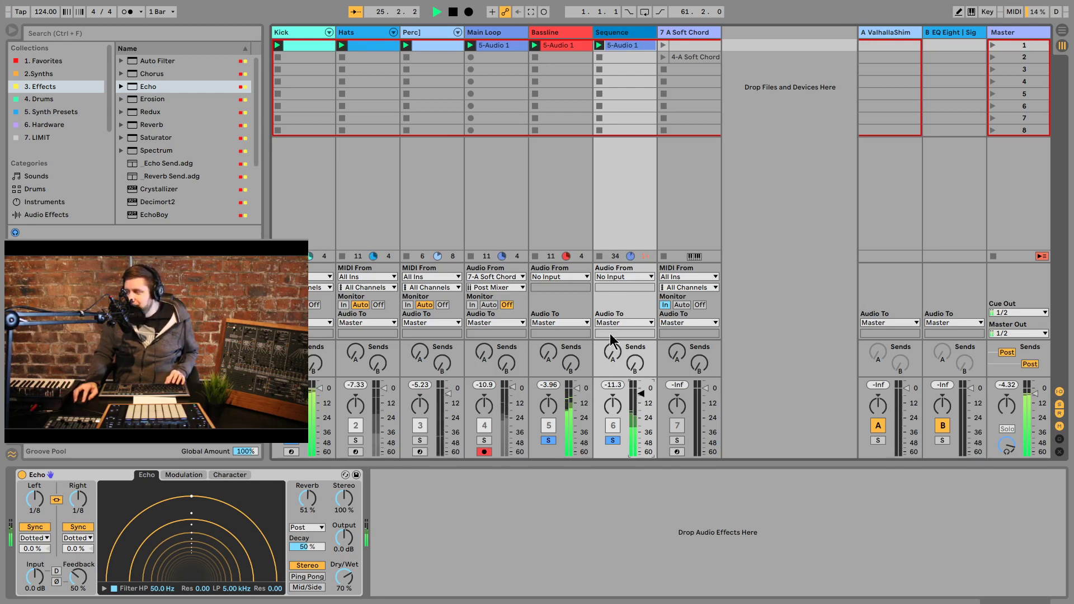
click(484, 441)
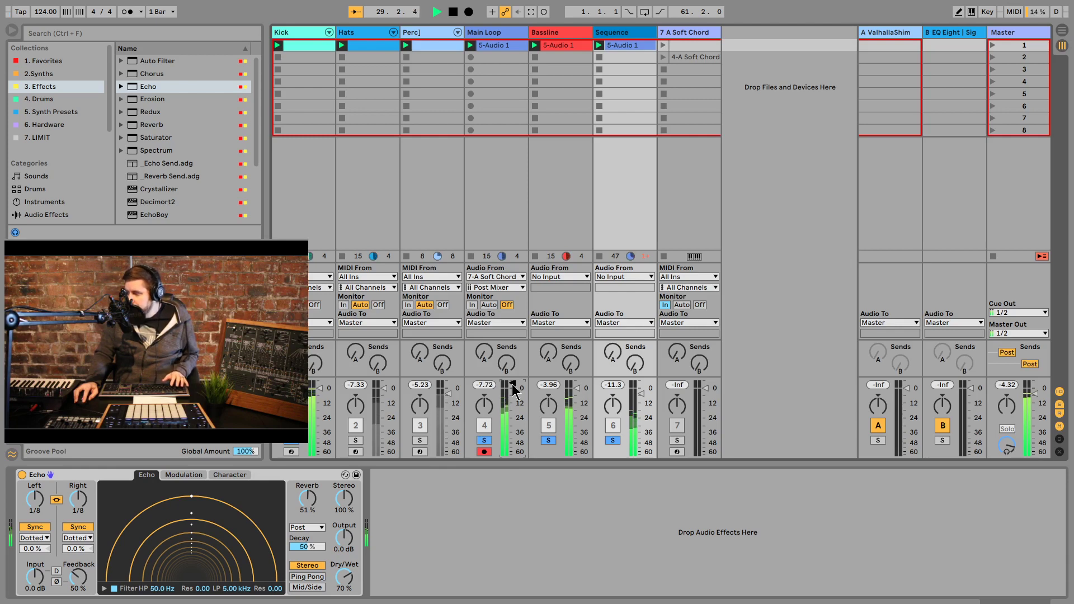
click(355, 440)
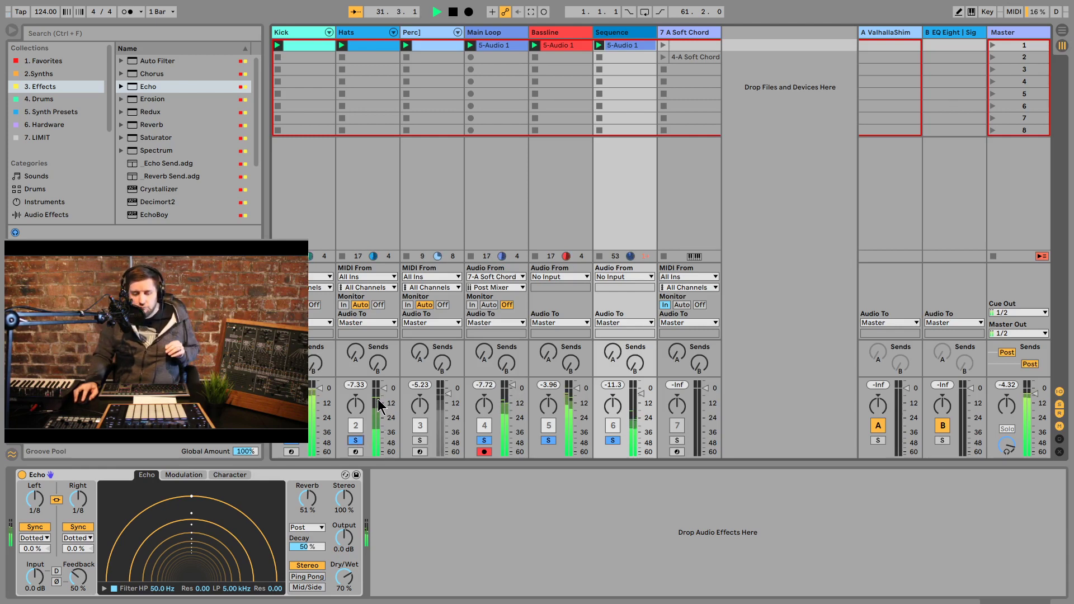
drag(382, 388, 382, 386)
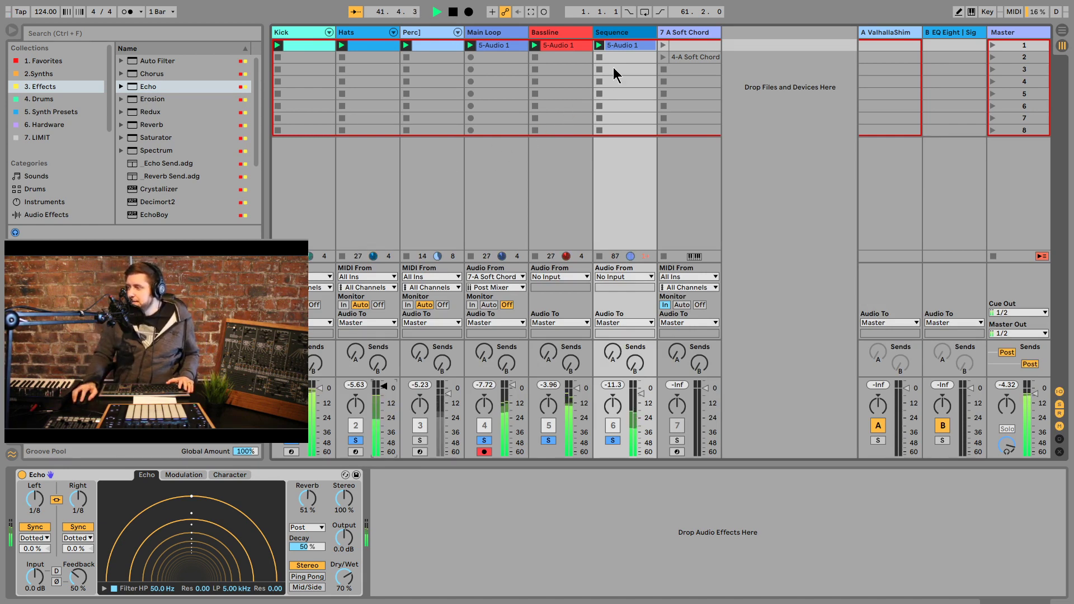
Step: Insert a new audio track after Sequence and copy the Main Loop clip into its first slot
click(625, 31)
key(space)
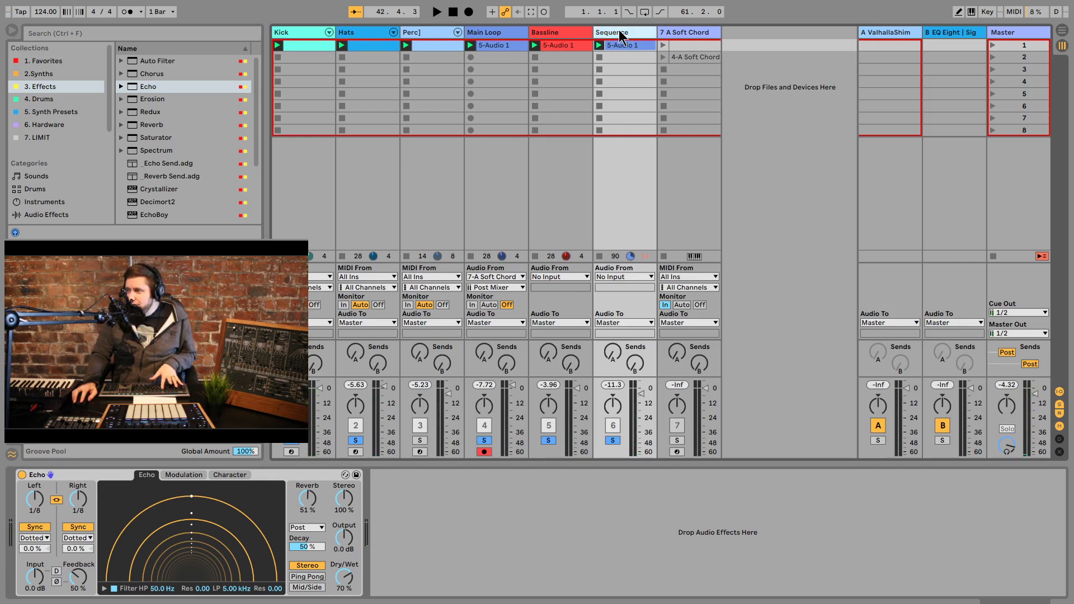
key(ctrl+t)
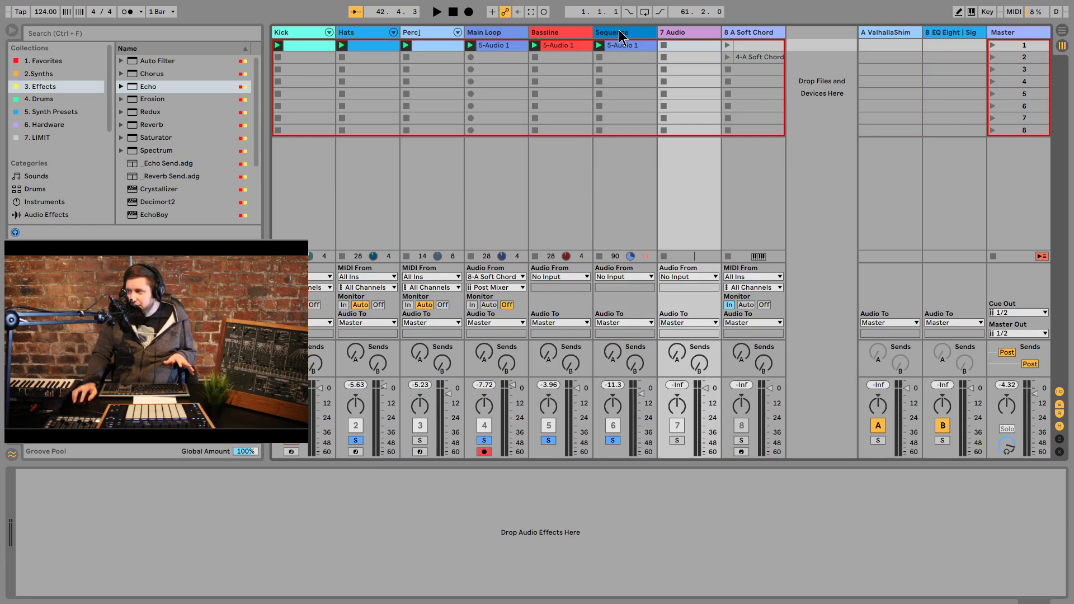
click(489, 45)
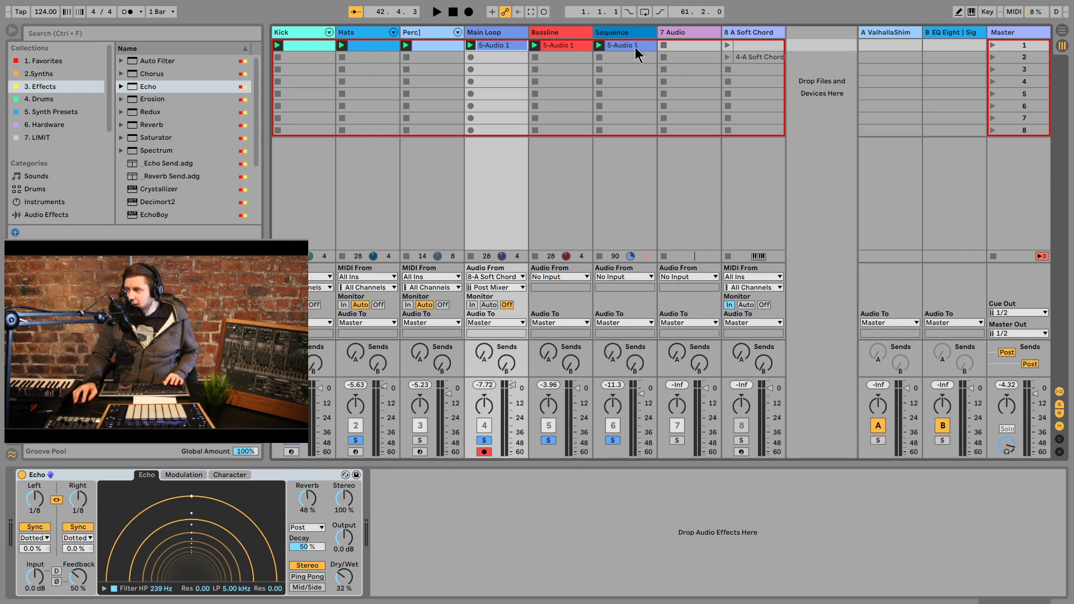
click(684, 44)
key(ctrl+v)
Step: Color the Sequence track and its clip yellow and rename the new audio track as Pad
click(634, 35)
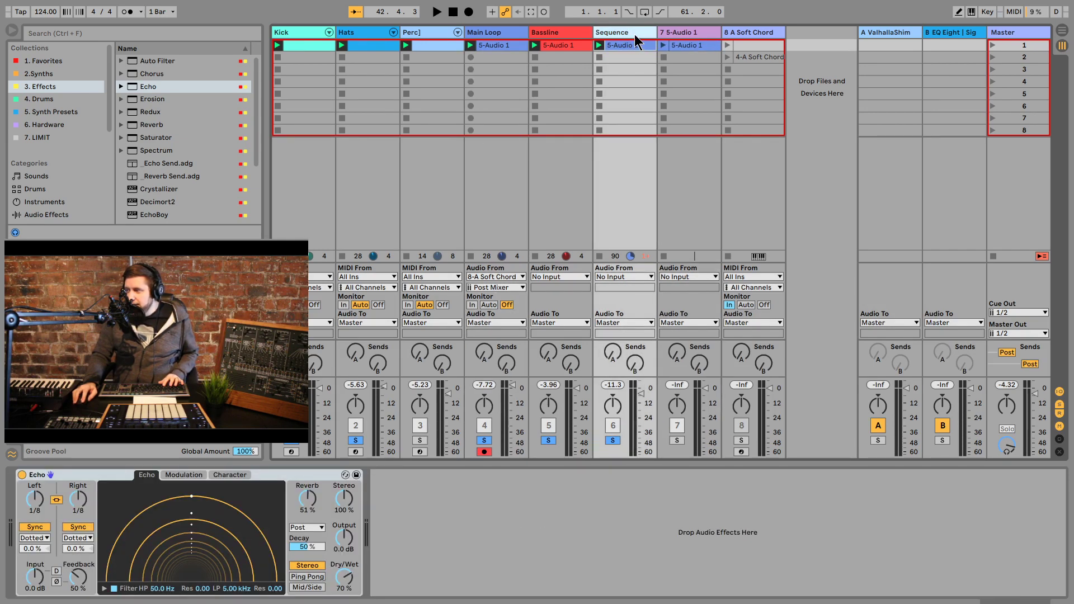
click(664, 307)
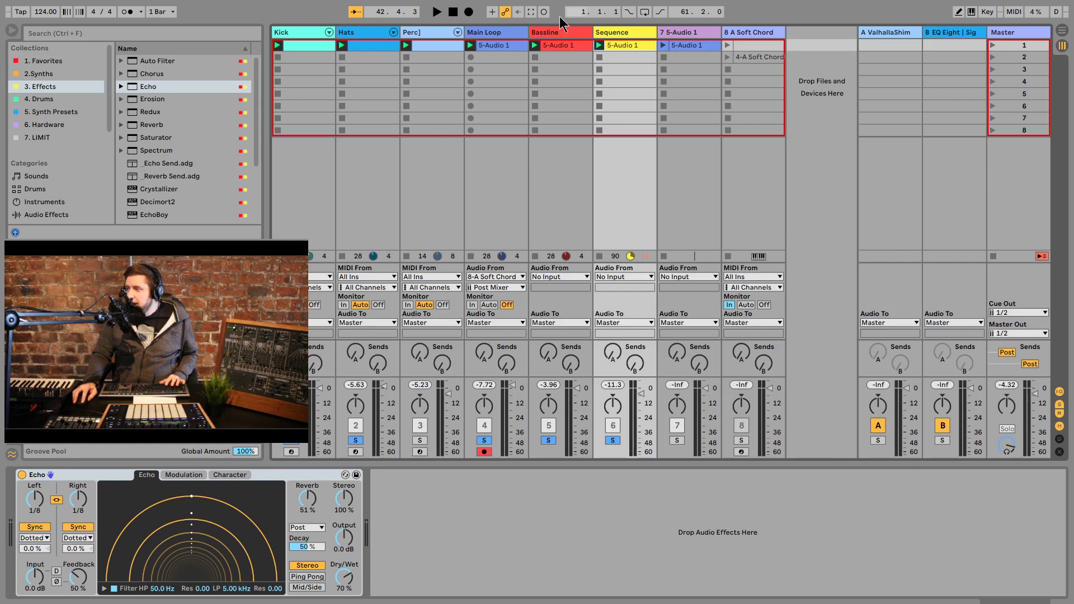
click(676, 34)
key(ctrl+r)
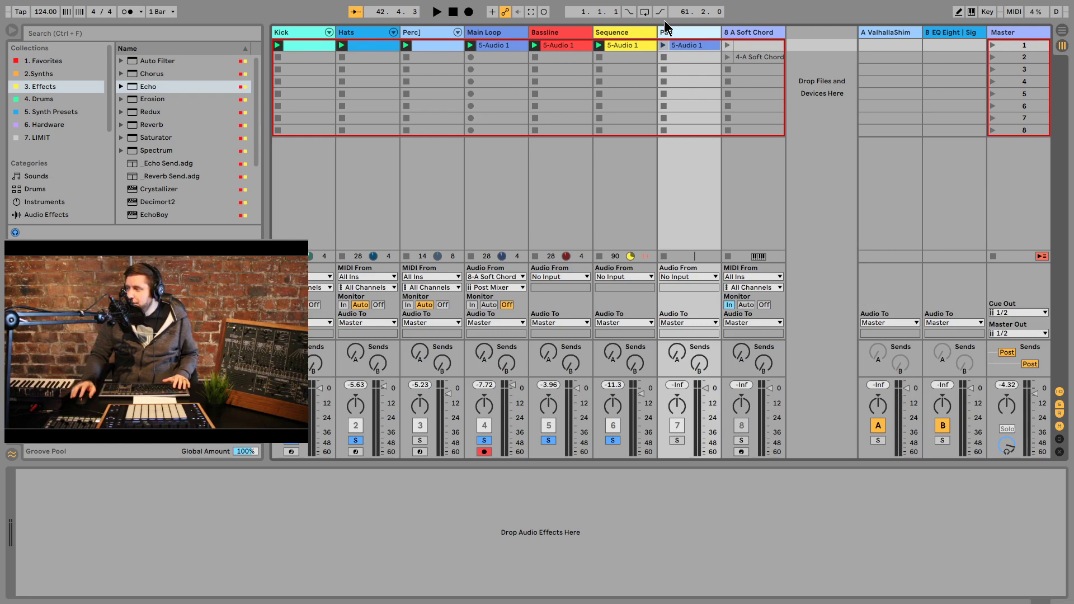
Step: Solo and play the Pad track, and shorten its clip's loop to length 0.0.1 starting at 21.3.1
click(677, 441)
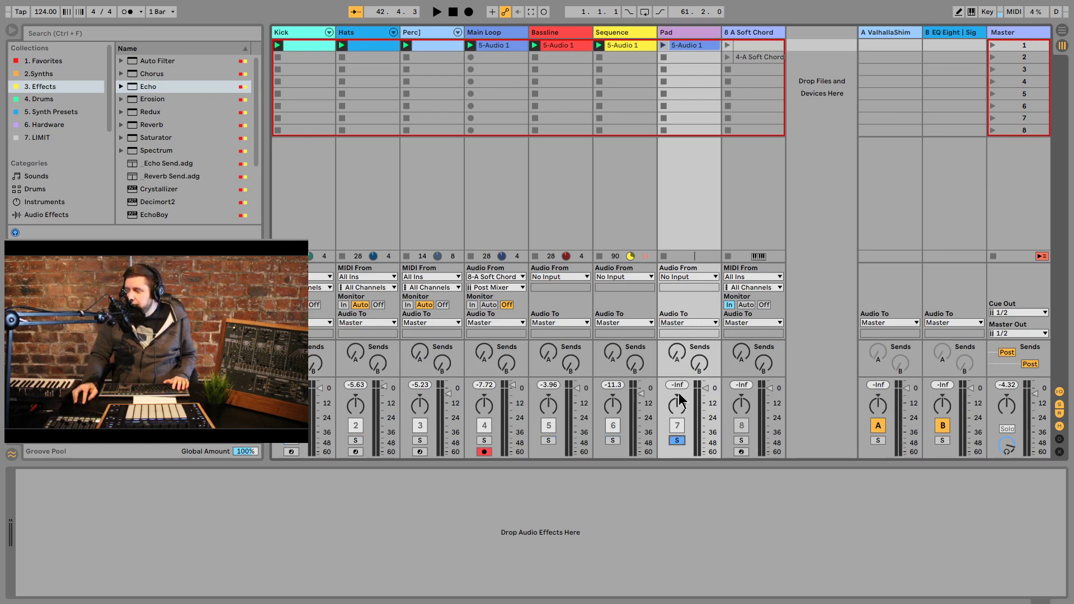
click(661, 45)
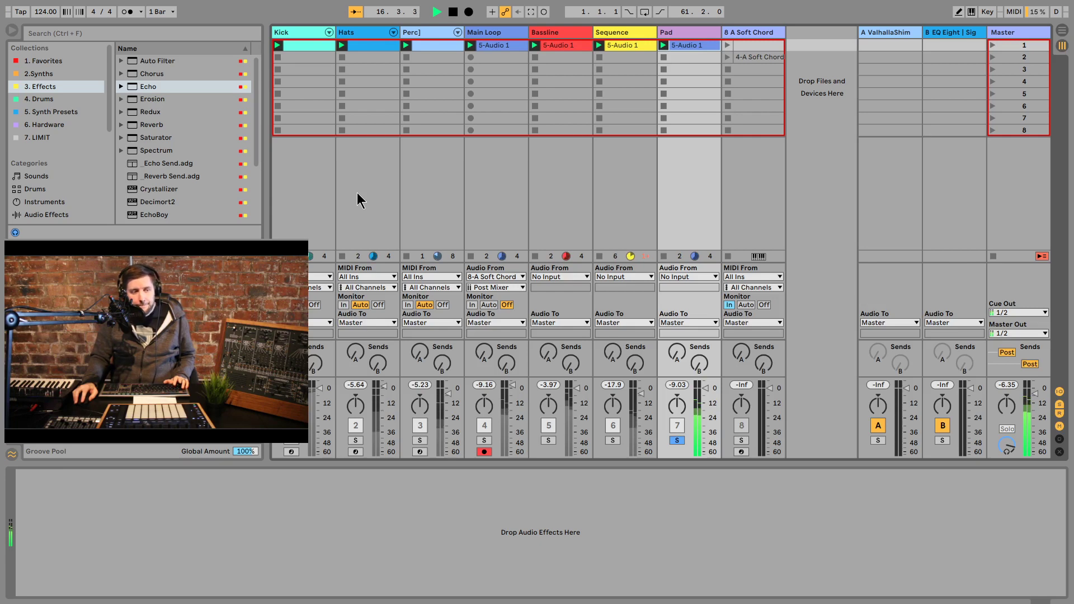
double_click(690, 44)
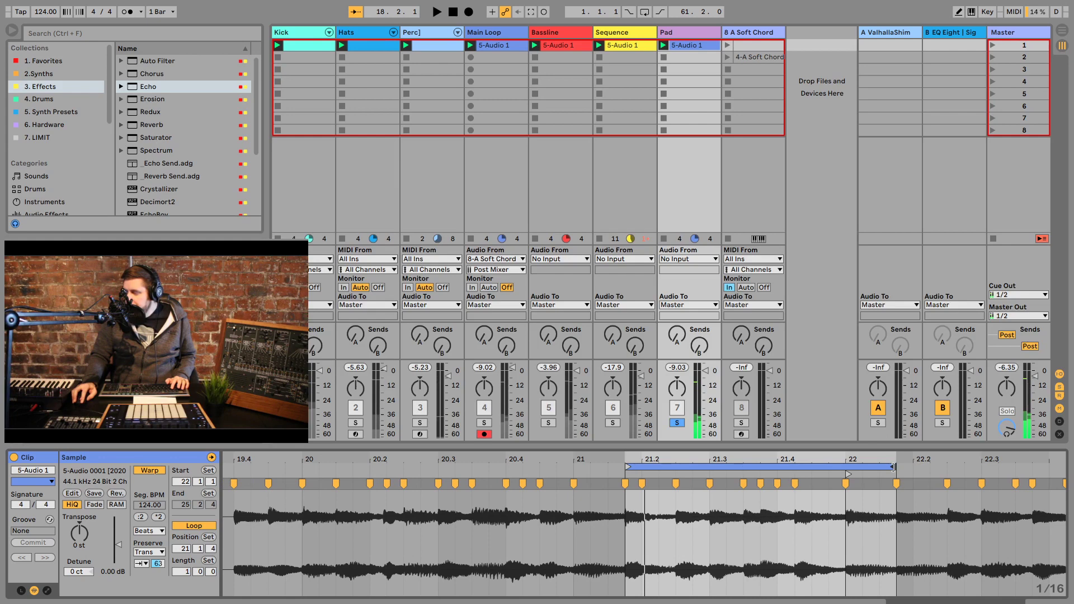
mouse_move(894, 466)
mouse_down()
mouse_move(604, 458)
mouse_move(719, 457)
mouse_up()
key(space)
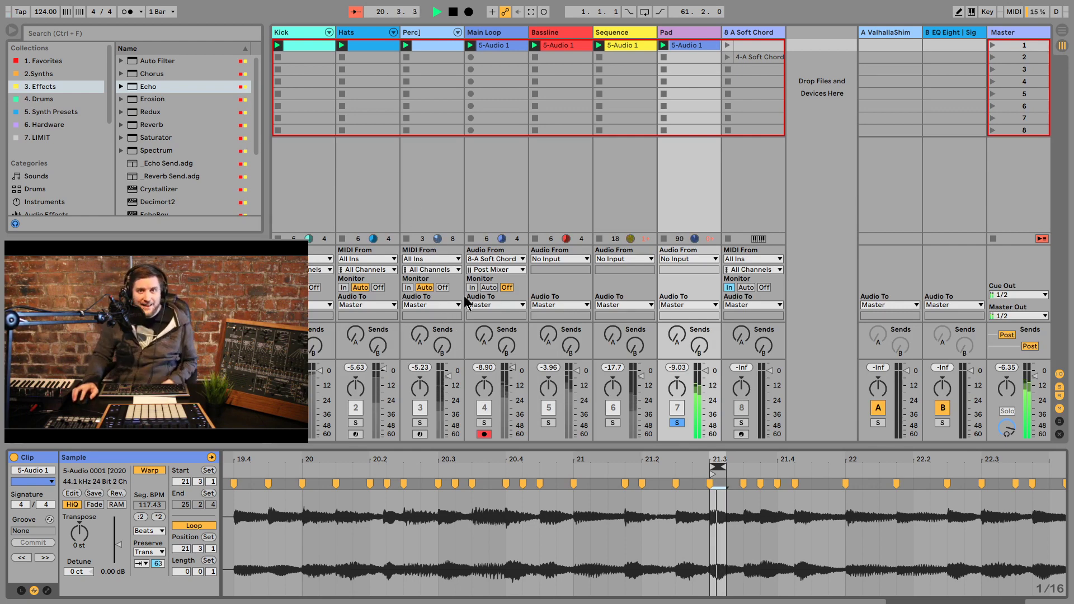
Step: Add the ValhallaShimmer reverb to the Pad track with the BlackHole preset and play the result
click(188, 88)
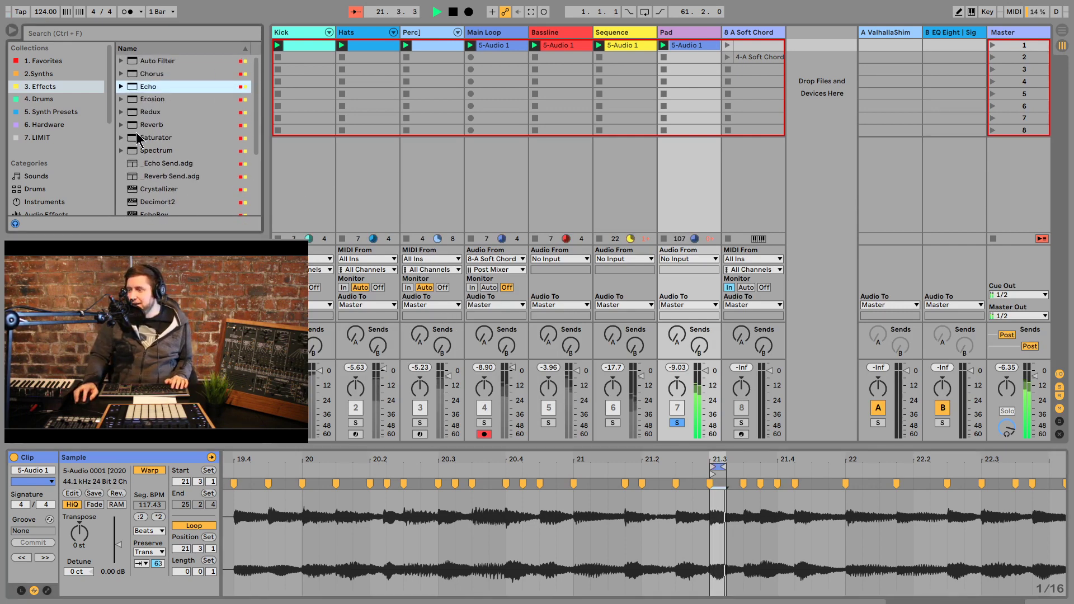
key(space)
scroll(61, 106, down, 5)
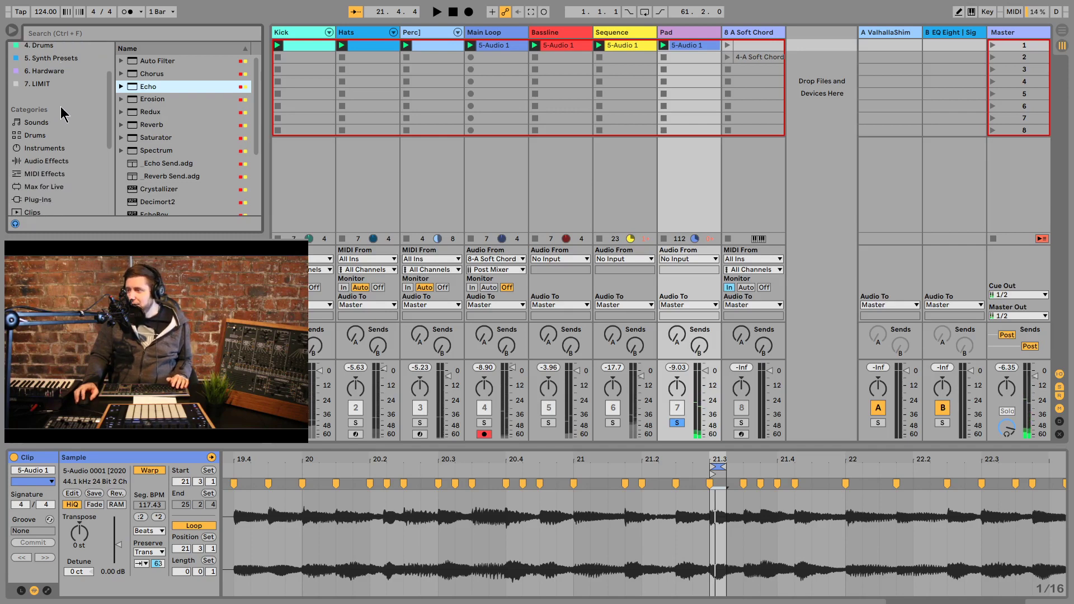
scroll(62, 104, up, 5)
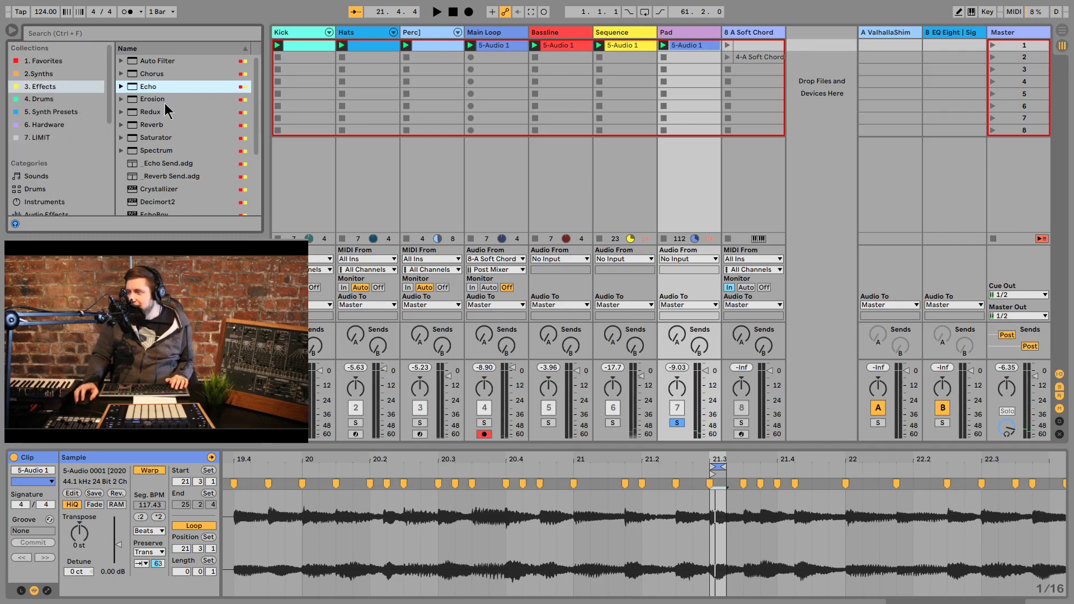
click(33, 87)
scroll(157, 79, down, 4)
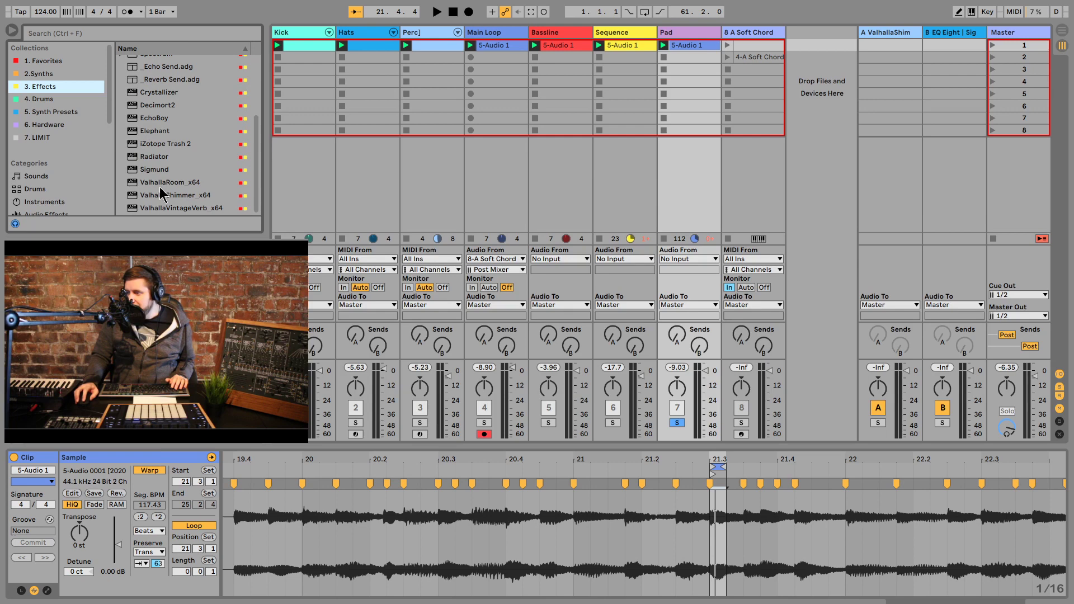
click(118, 193)
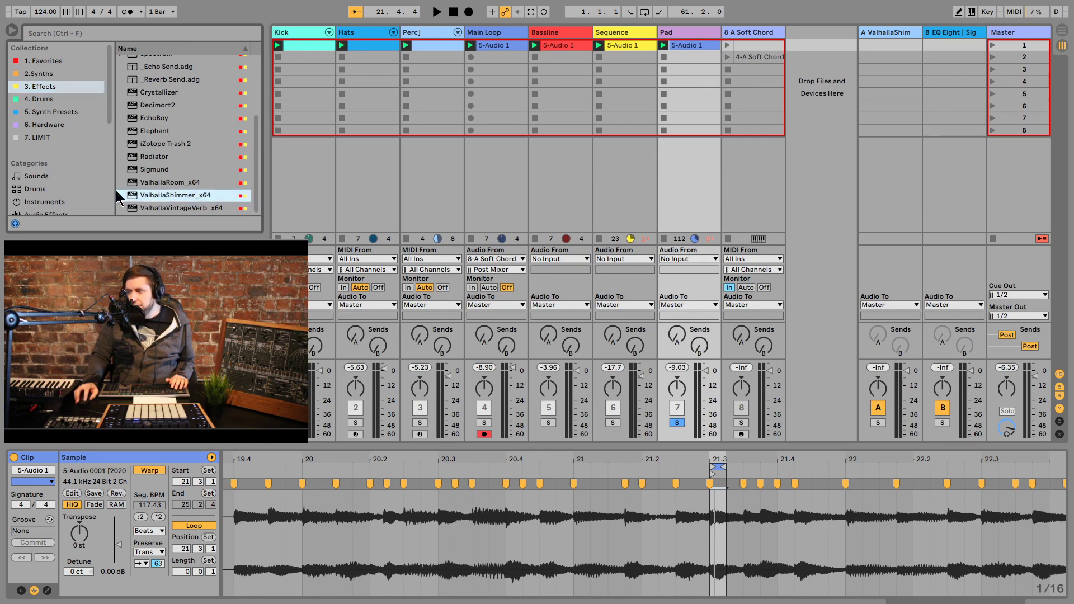
double_click(174, 193)
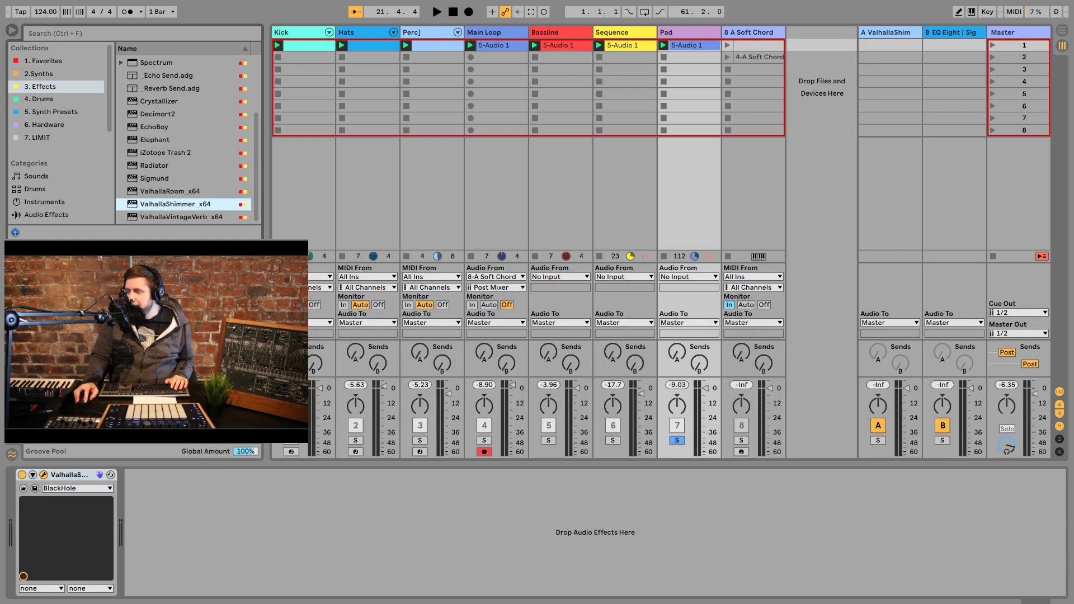
key(space)
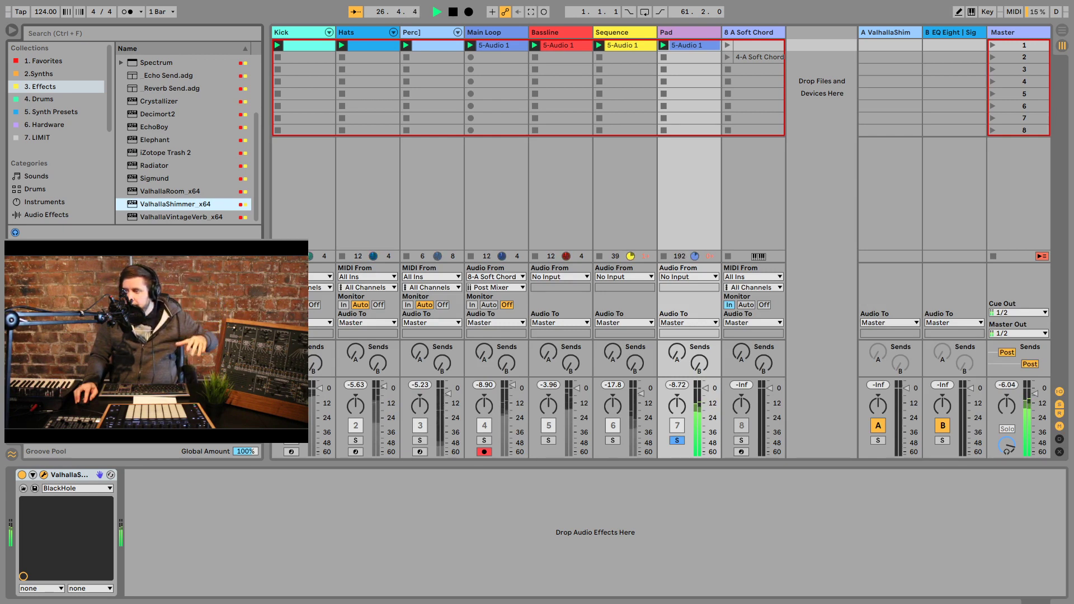
Step: Add an Auto Filter after ValhallaShimmer on the Pad track, set to band-pass at 1.34 kHz with 27% resonance
scroll(180, 85, up, 4)
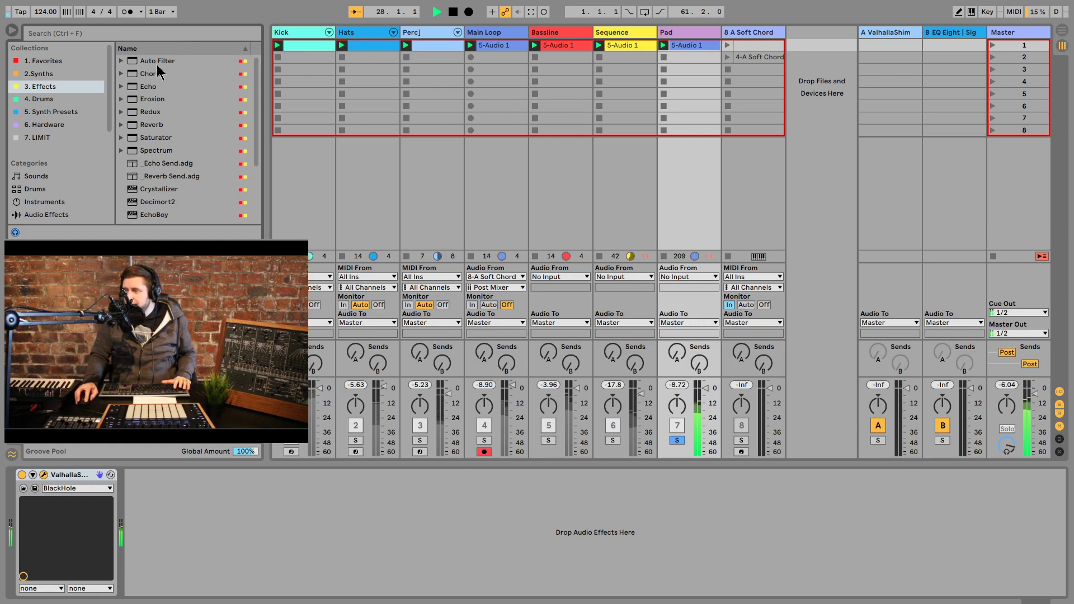
drag(156, 62, 220, 495)
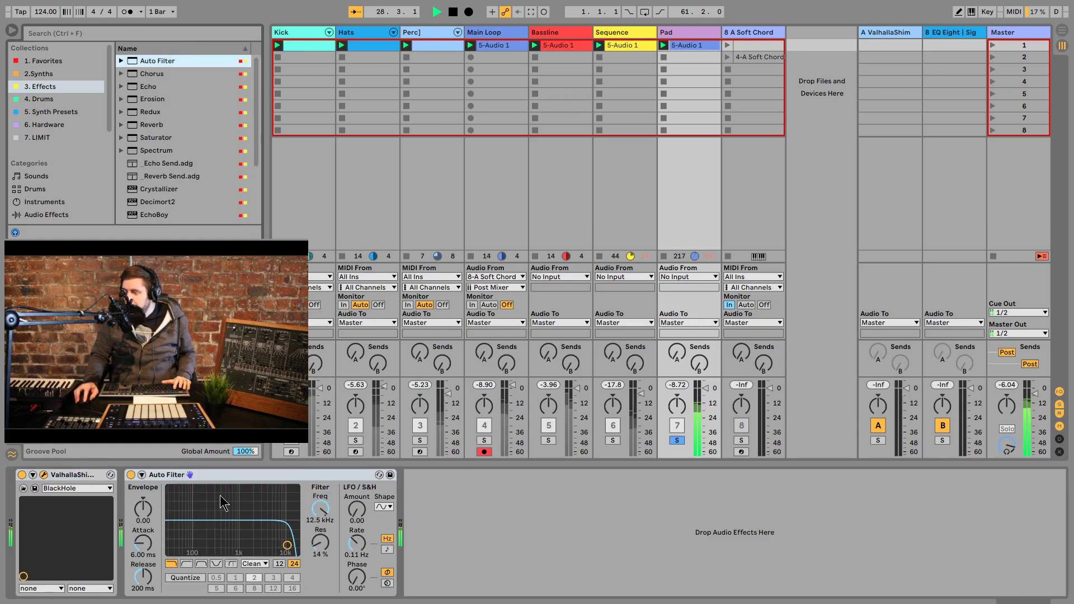
click(201, 563)
drag(287, 546, 245, 538)
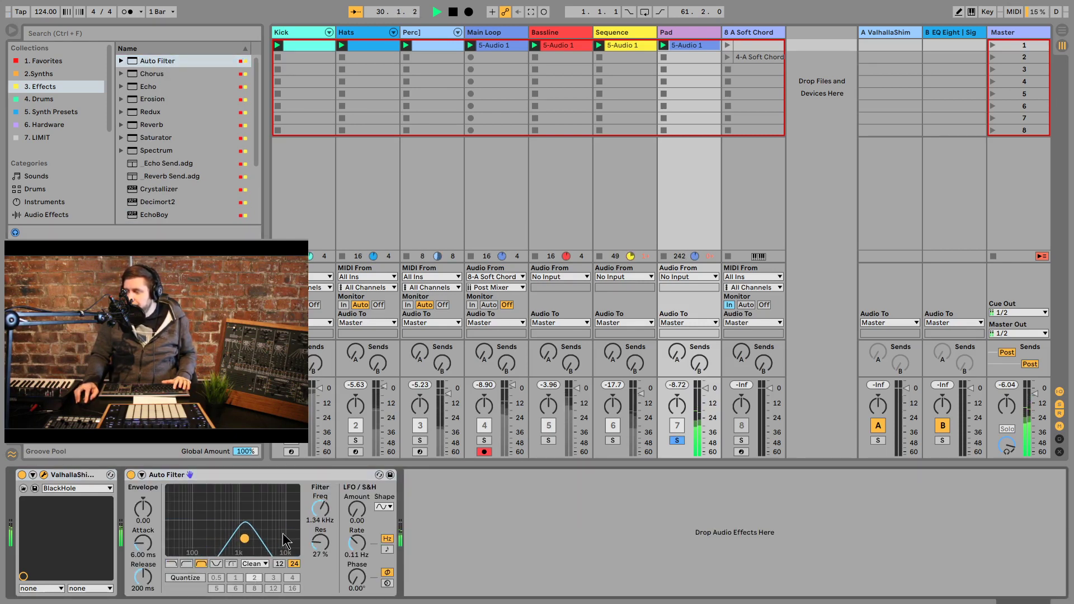
Step: Modulate the Pad's Auto Filter with its LFO at amount 14.3, rate 0.06 Hz and phase 117°
drag(360, 509, 360, 498)
drag(357, 543, 357, 559)
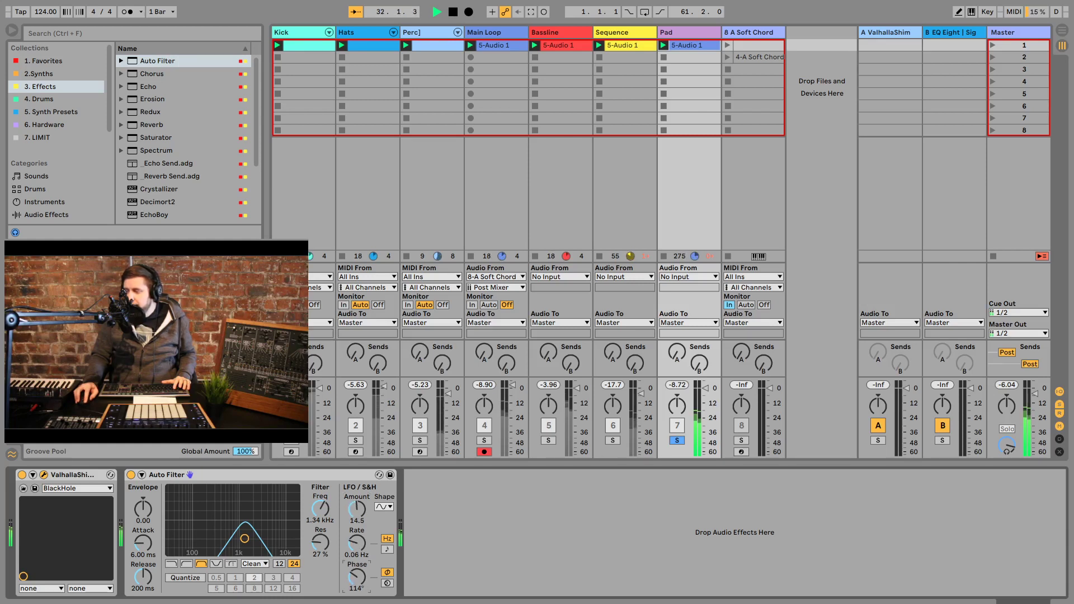
drag(355, 510, 355, 511)
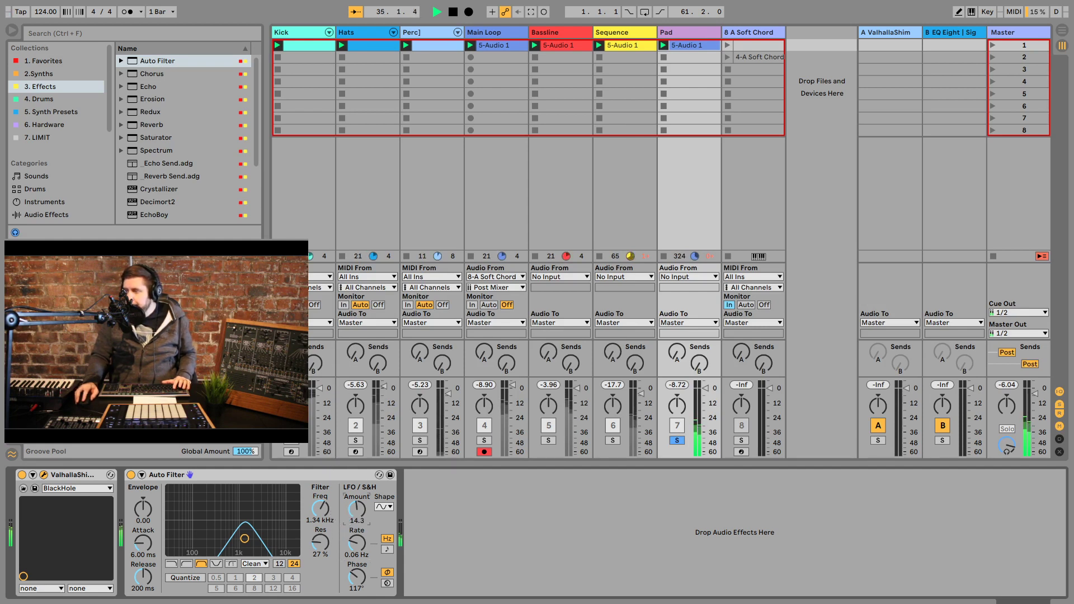
Step: Solo the Sequence, Bassline, Main Loop and Kick tracks alongside Pad and listen to them together
click(613, 441)
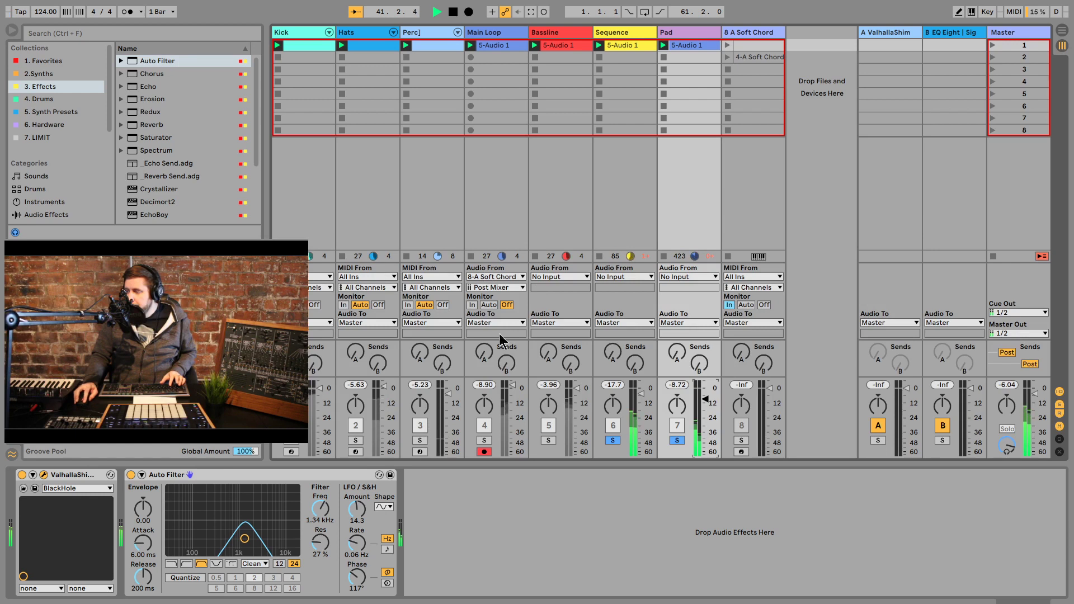
click(548, 440)
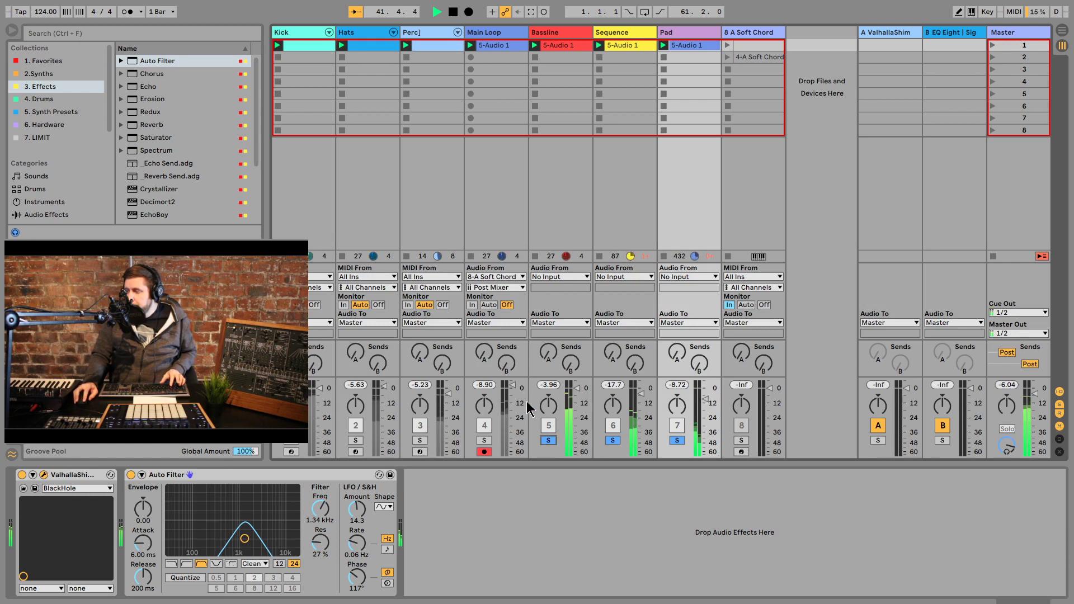
click(484, 441)
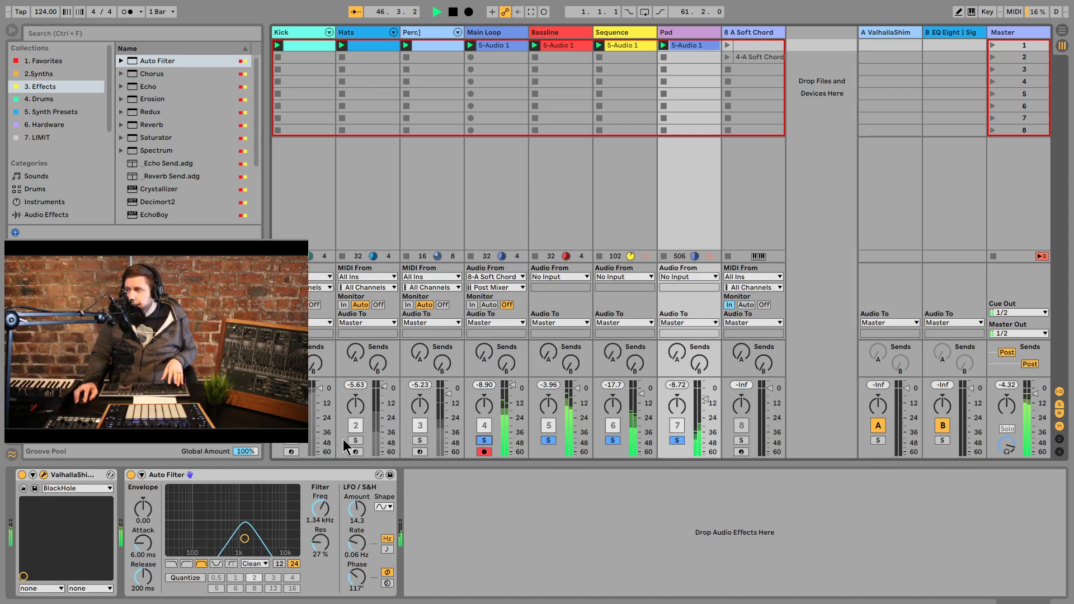
click(292, 442)
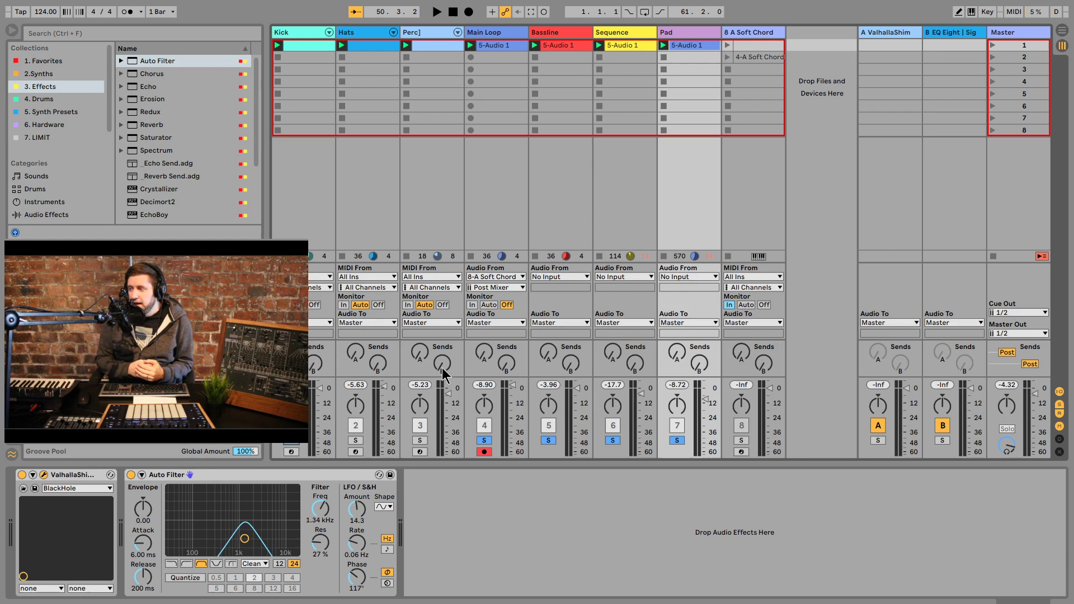
key(space)
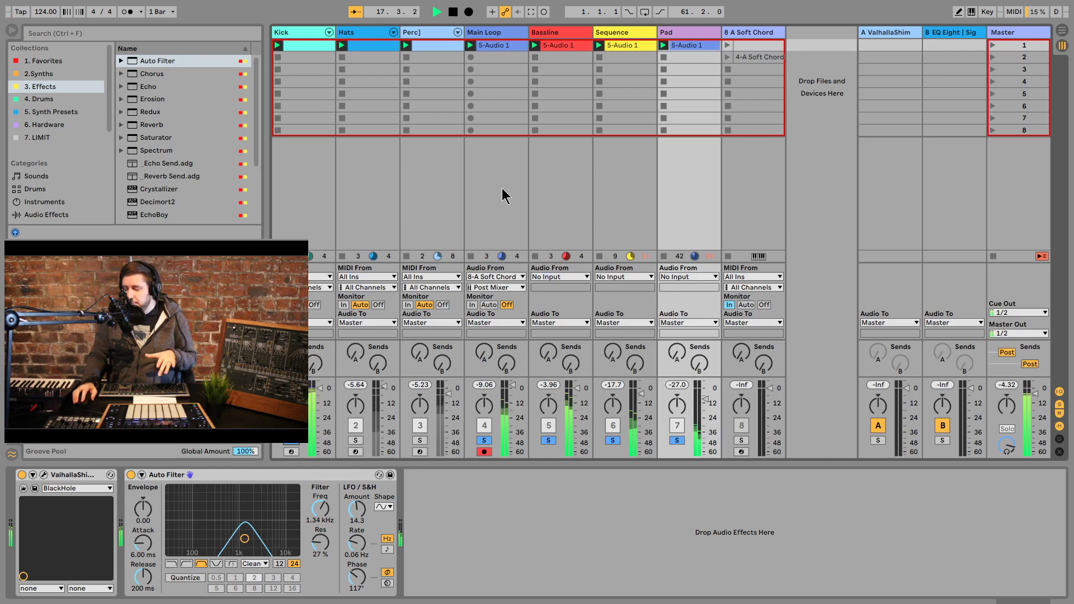
key(space)
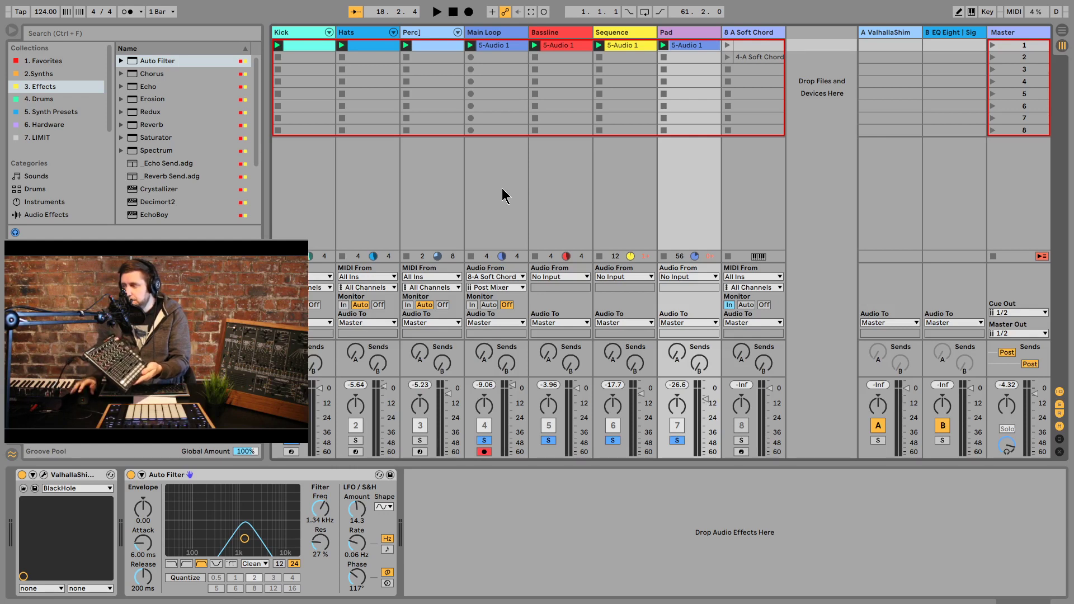
Step: Clear the solos so every loop track is active and play the full mix briefly
click(484, 441)
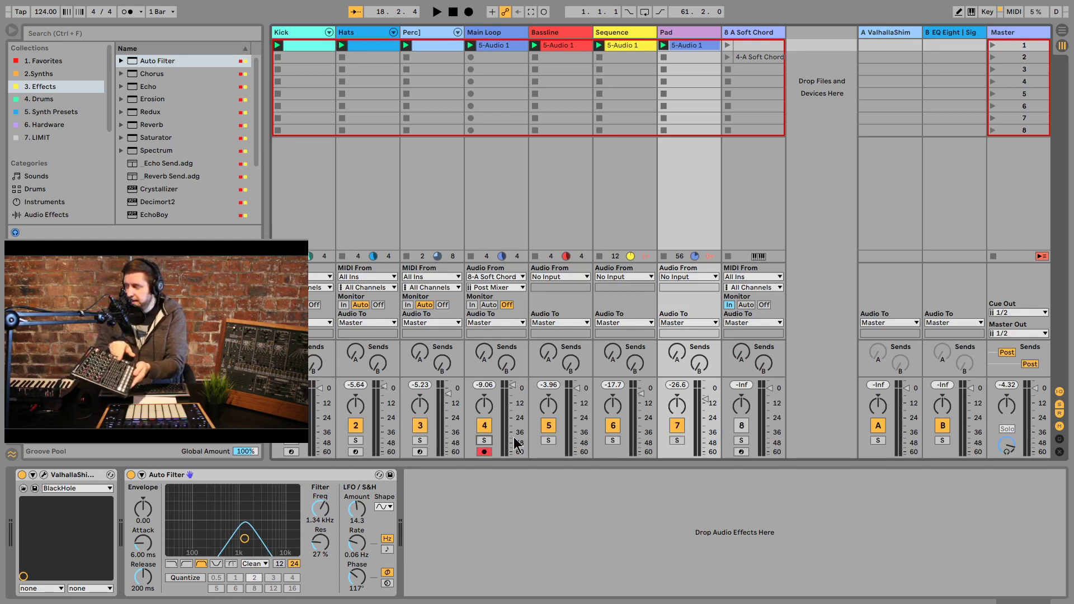
key(space)
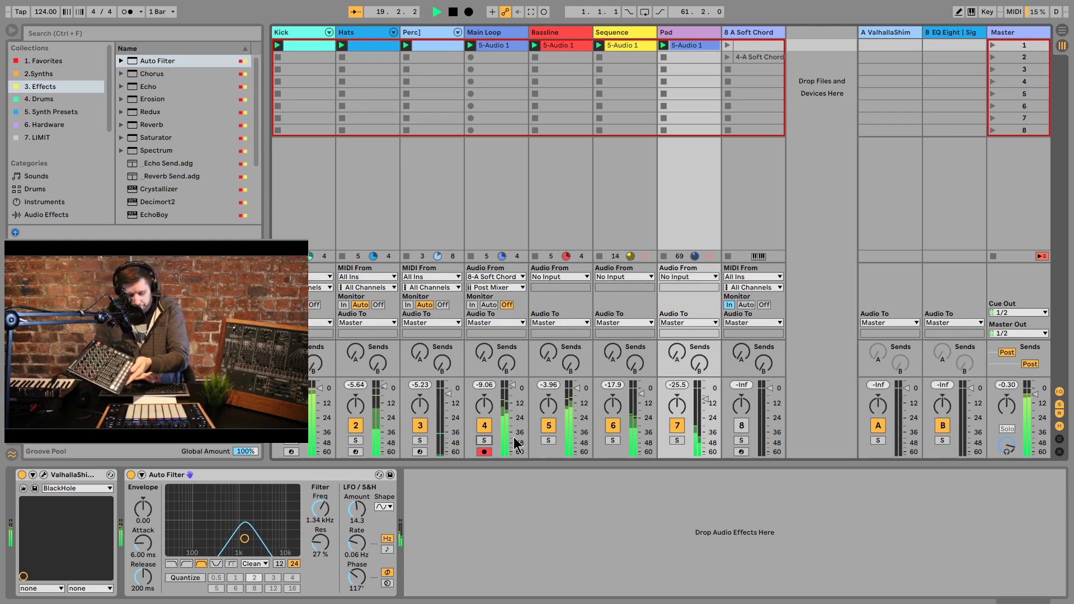
key(space)
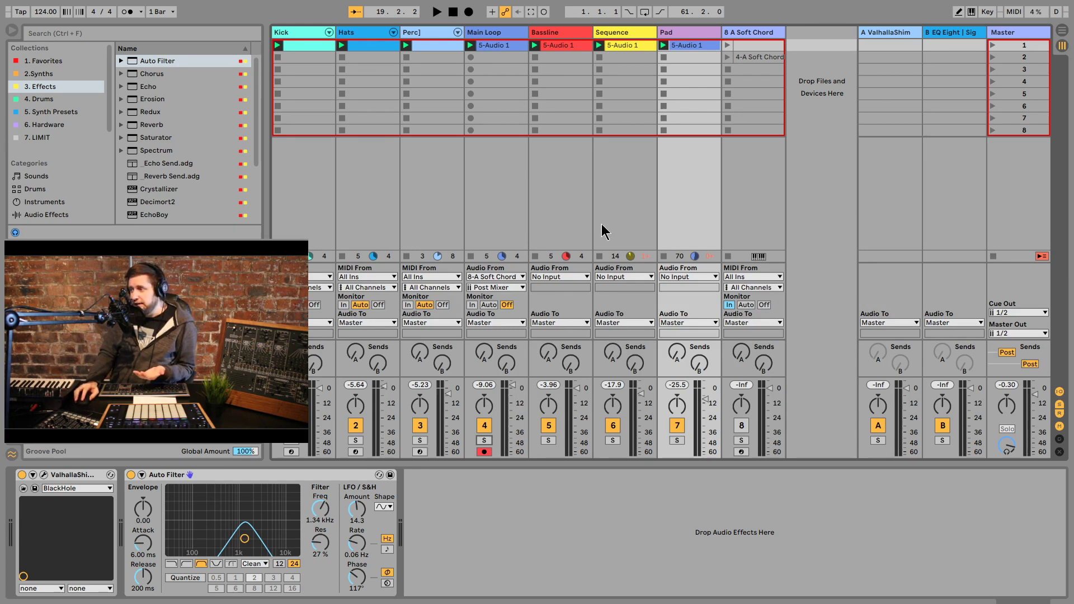
Step: MIDI-map Master volume to CC 84 and the Kick, Hats and Perc track activators to notes F1, F#1 and G1, and test them
click(1013, 13)
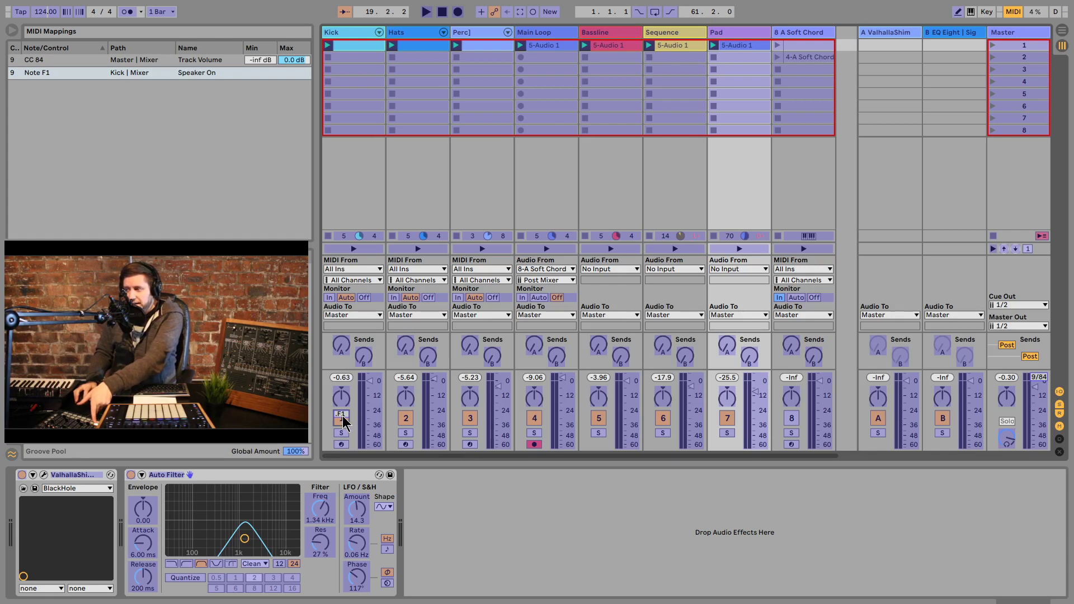
click(405, 418)
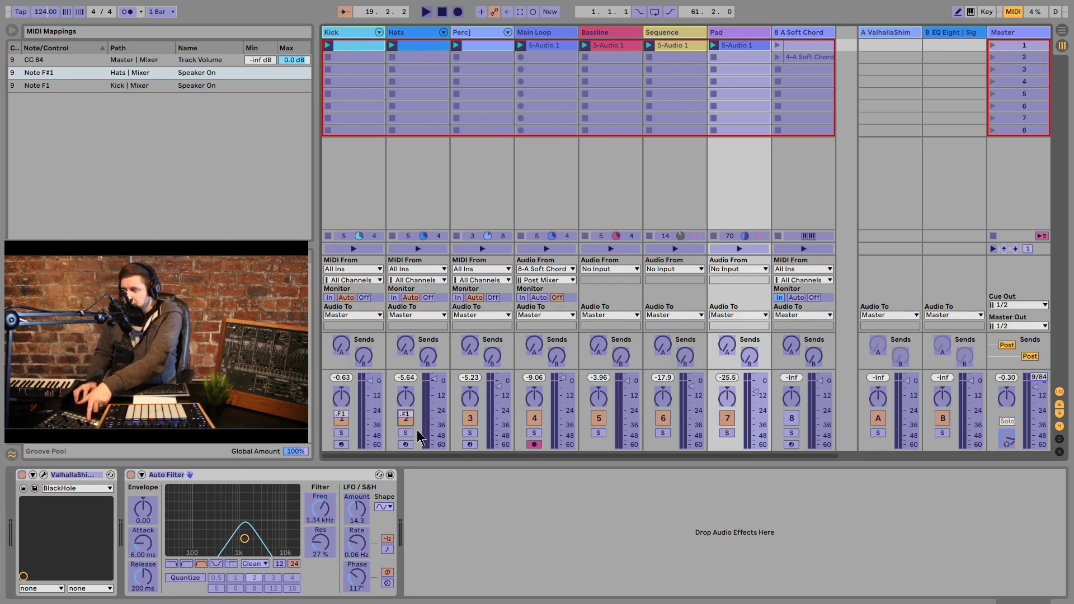
click(469, 420)
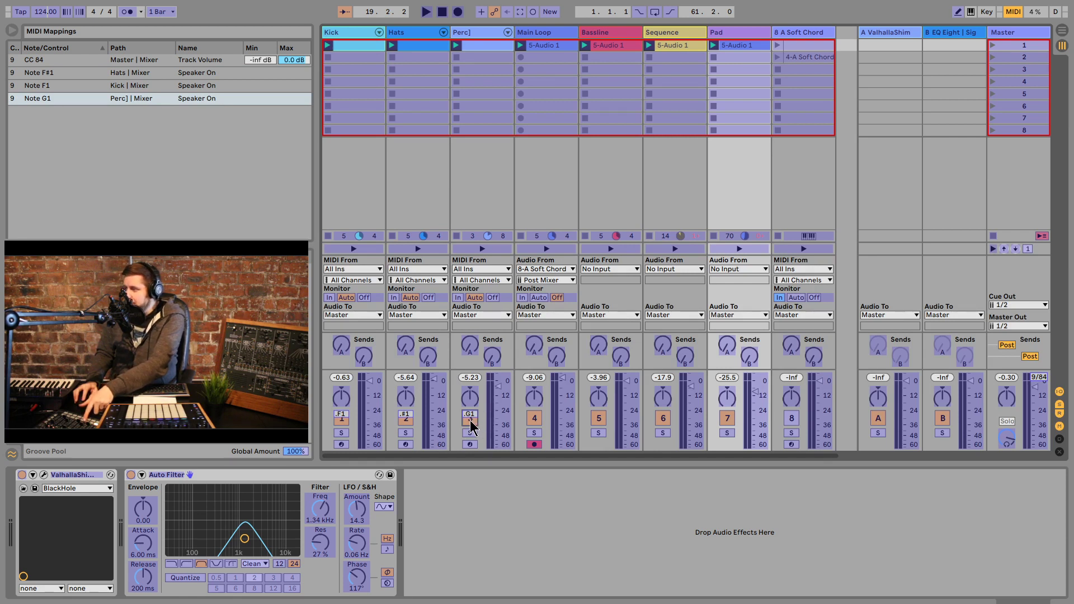
click(1013, 12)
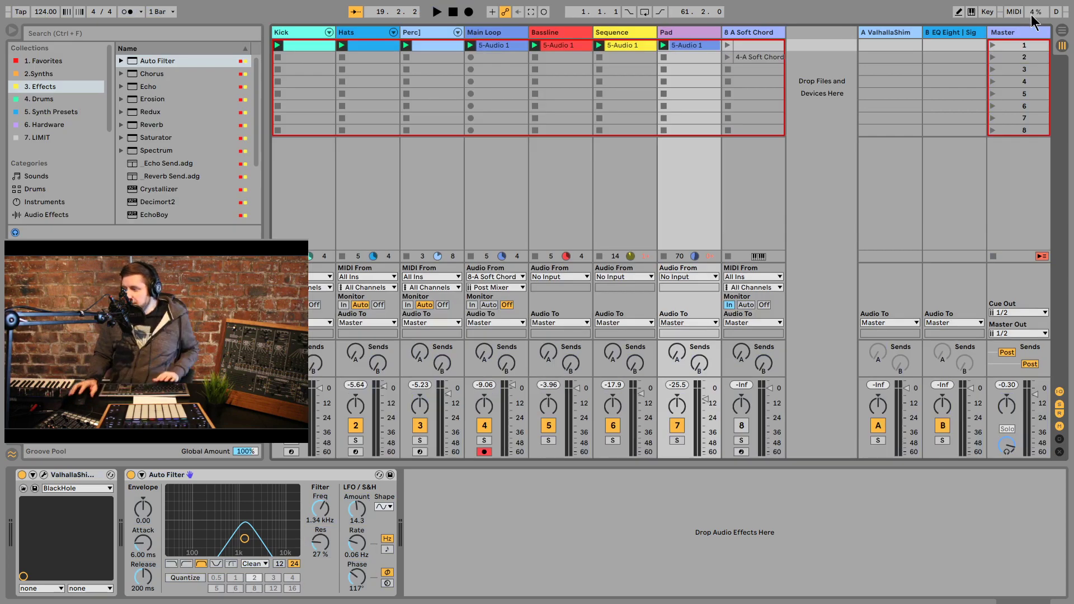
key(space)
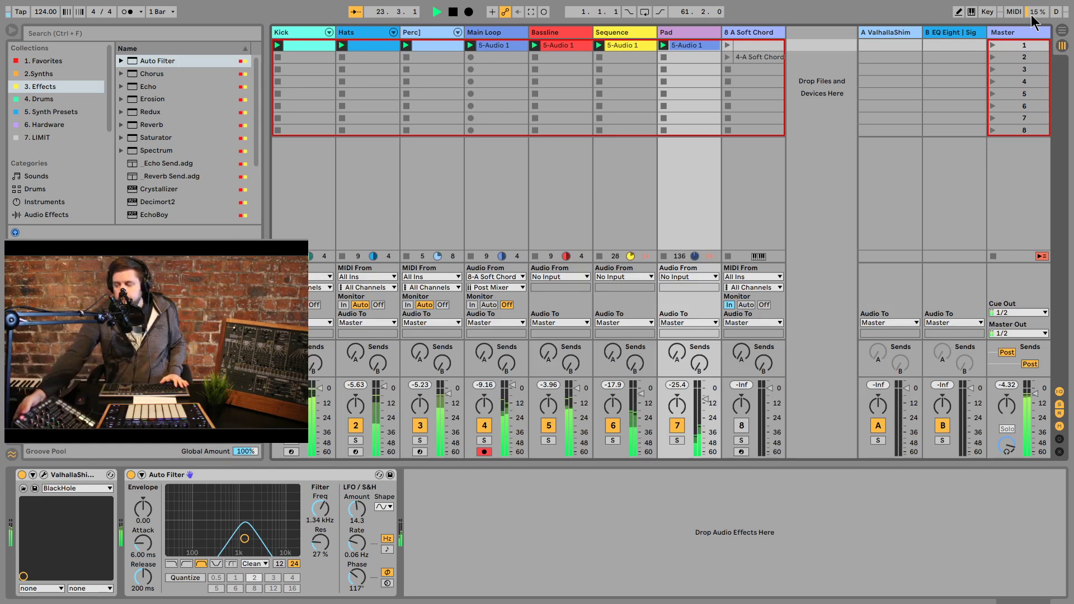
key(space)
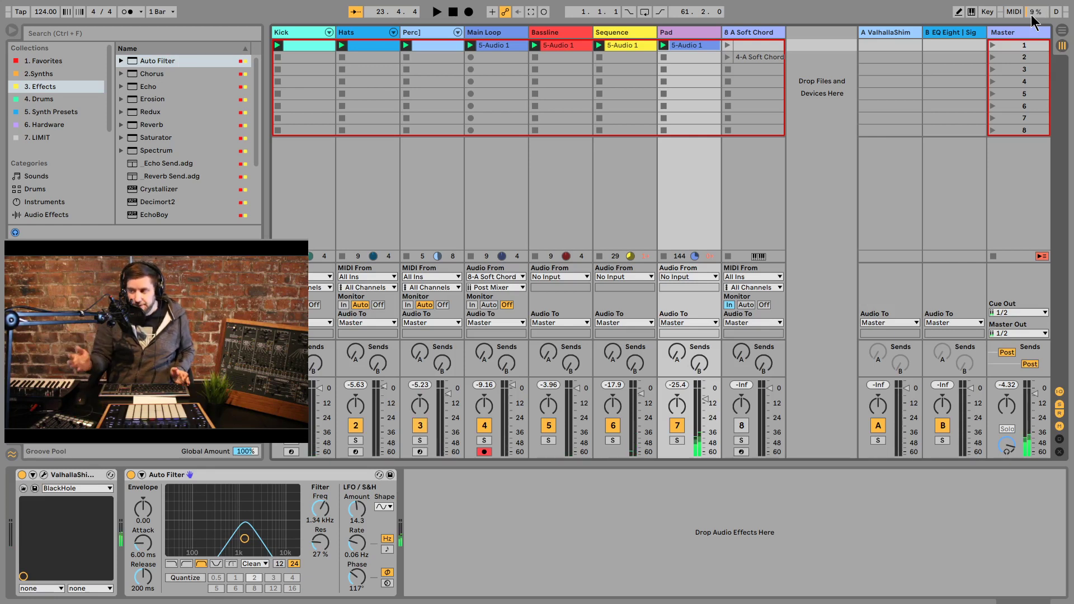
Step: MIDI-map the High Pass macro of the Kick track's Starter Drums rack to CC 49 and try it during playback
click(283, 35)
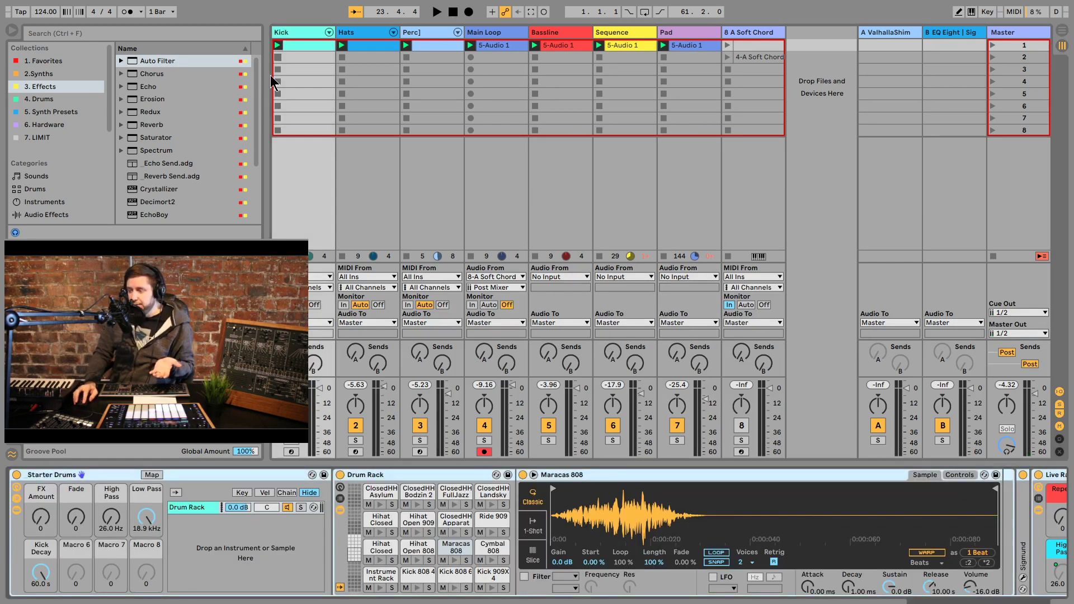
click(1013, 11)
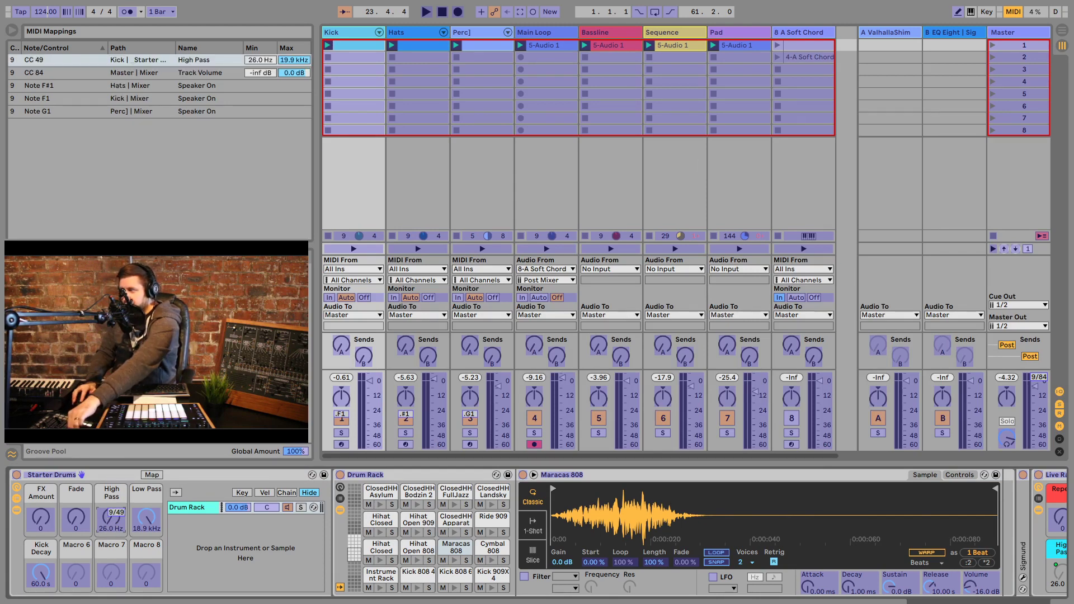
click(1013, 12)
key(space)
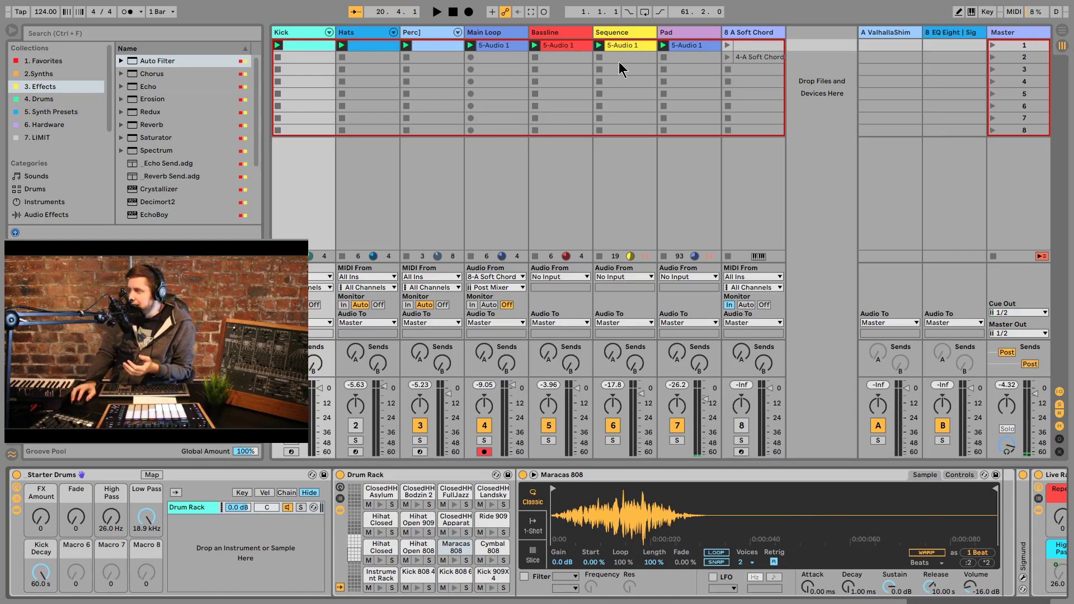
click(1012, 16)
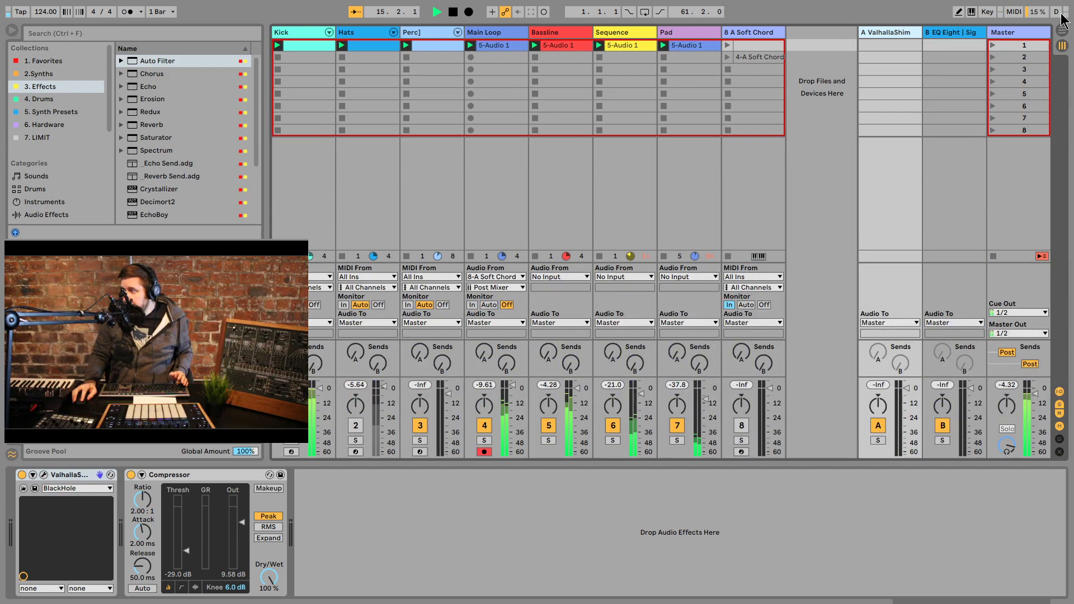
Step: Reactivate the Hats track, try its sends to returns A and B, and show the effects on return B
click(356, 426)
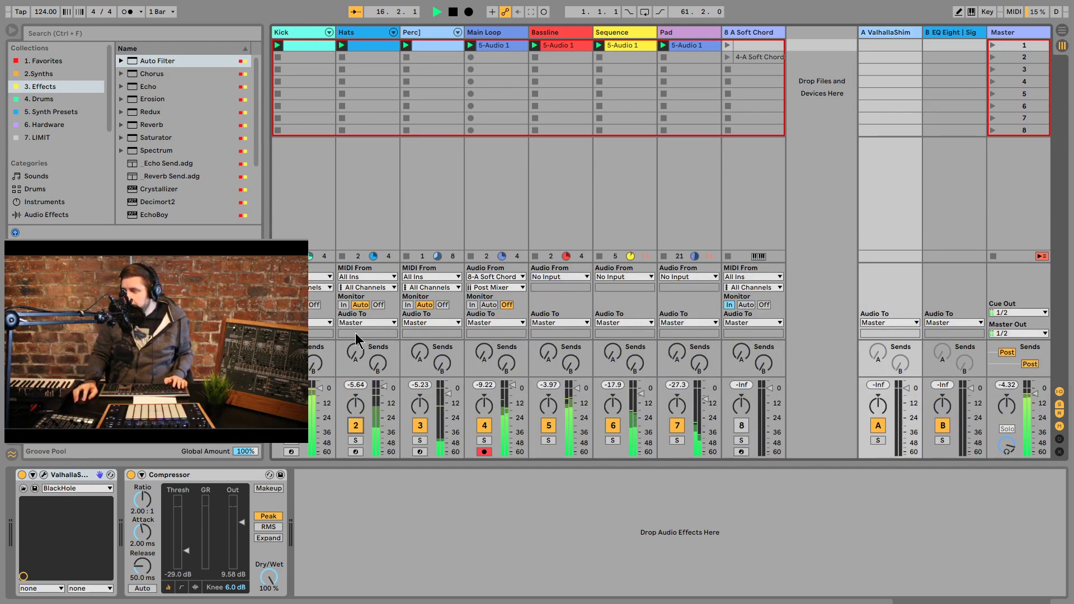
mouse_move(357, 351)
mouse_down()
mouse_move(356, 307)
mouse_move(356, 351)
mouse_up()
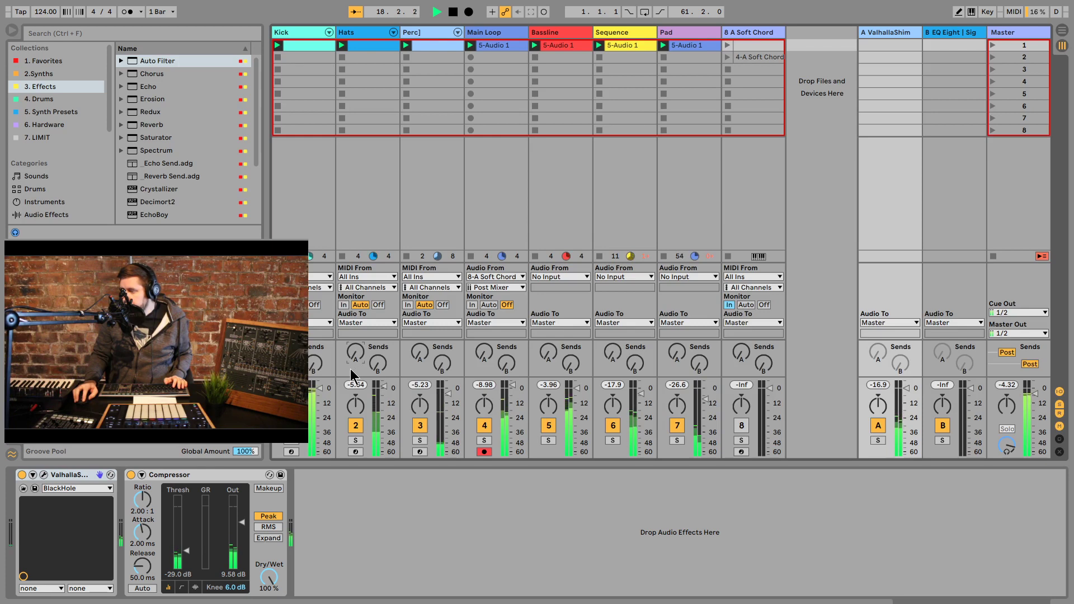
click(378, 362)
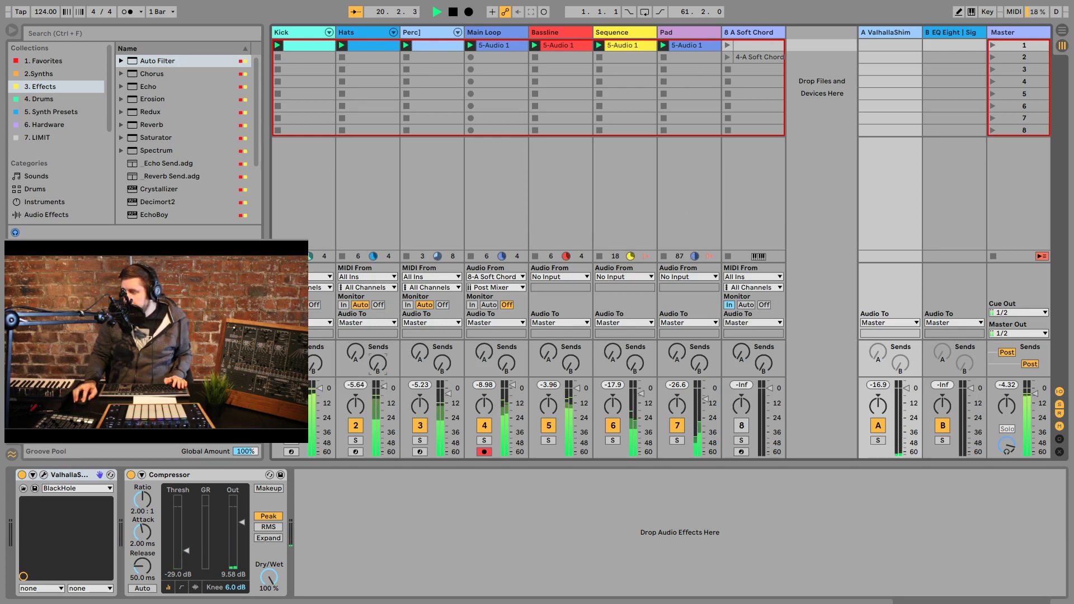
click(951, 32)
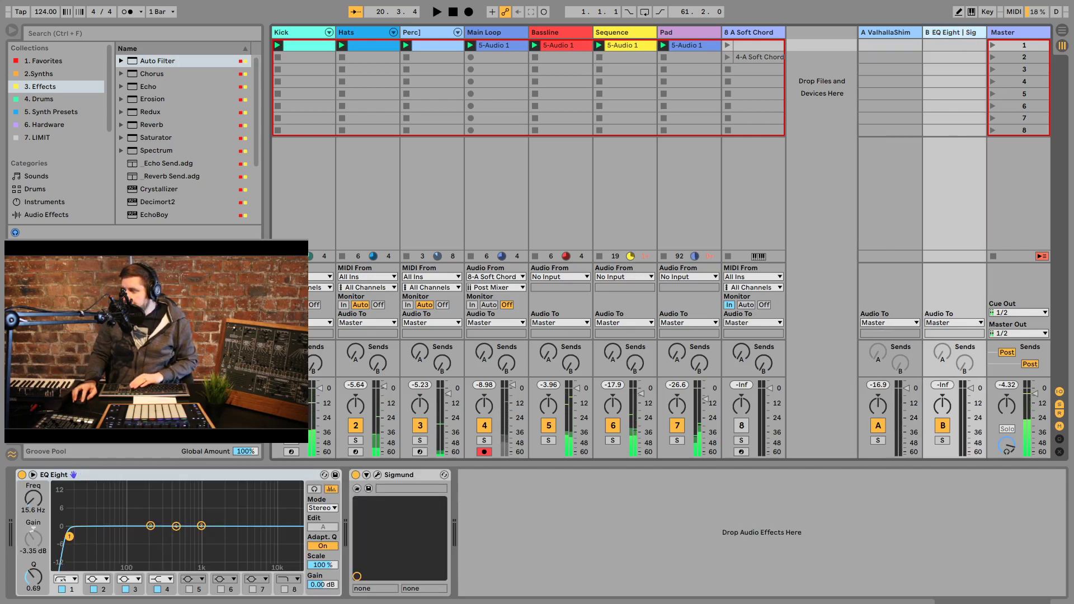
Step: Replace the EQ Eight and Sigmund devices on return B with the Echo Send rack from the Effects collection
click(183, 476)
key(Delete)
key(Delete)
scroll(181, 110, down, 3)
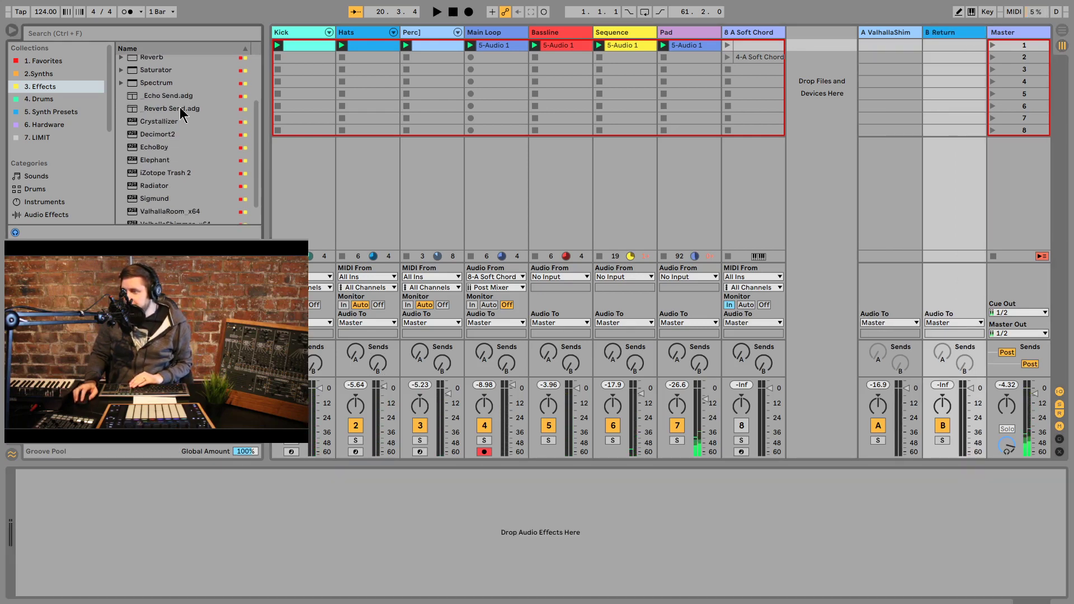
double_click(160, 97)
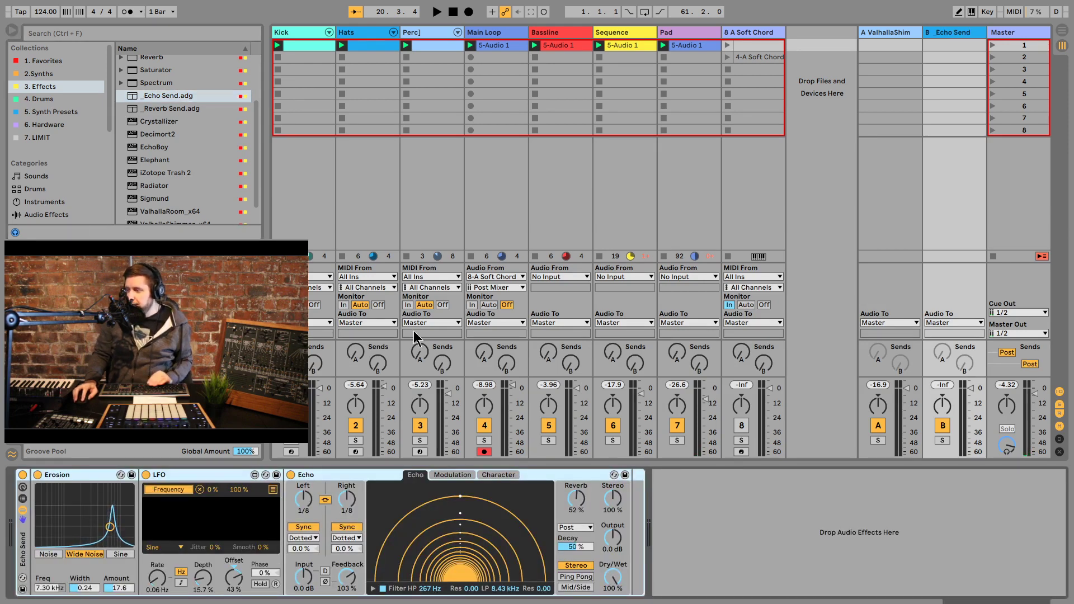
Step: During playback, MIDI-map the Hats track's send A to CC 30, its send B to CC 50 and return B's Echo Feedback to CC 19
key(space)
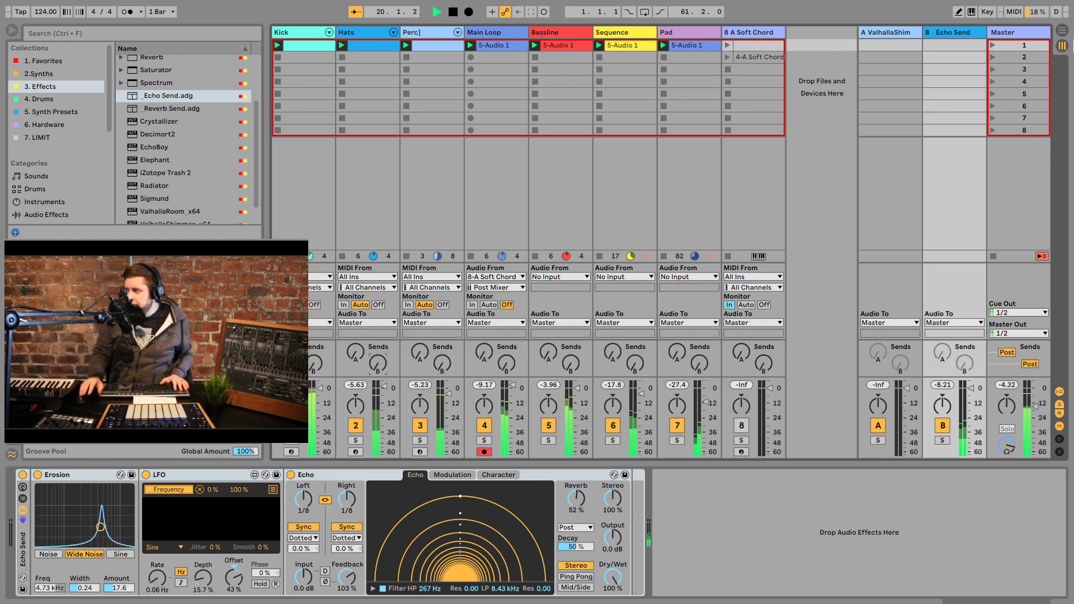
click(1013, 11)
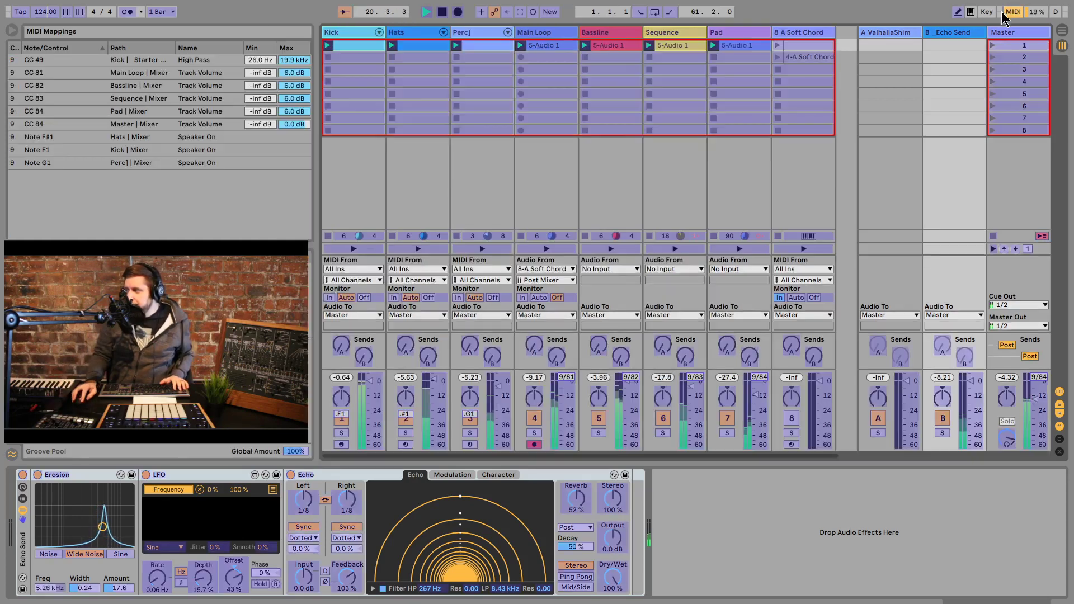
click(404, 351)
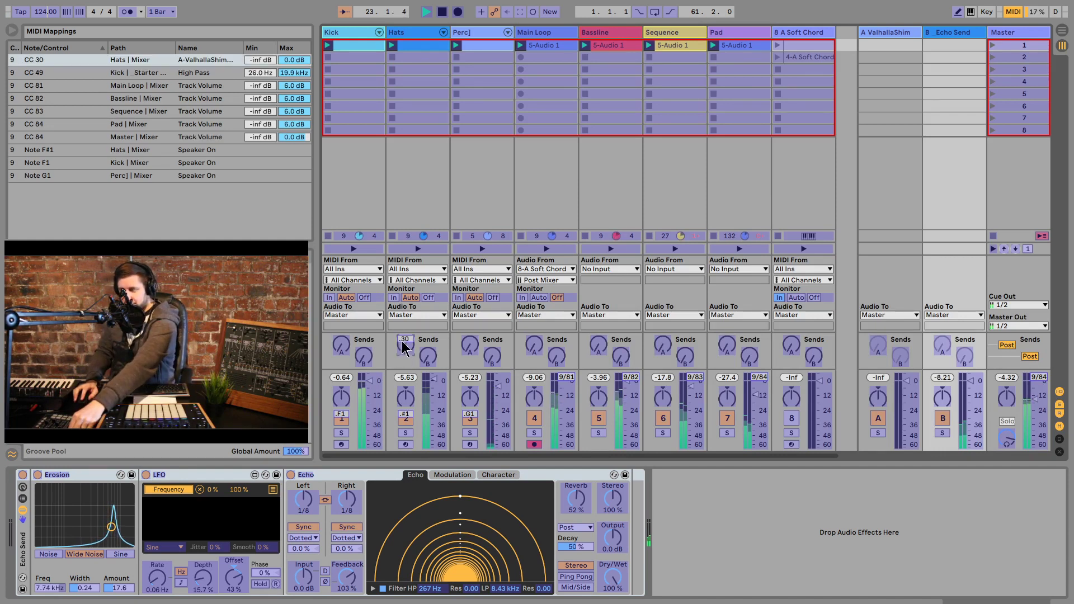
click(427, 358)
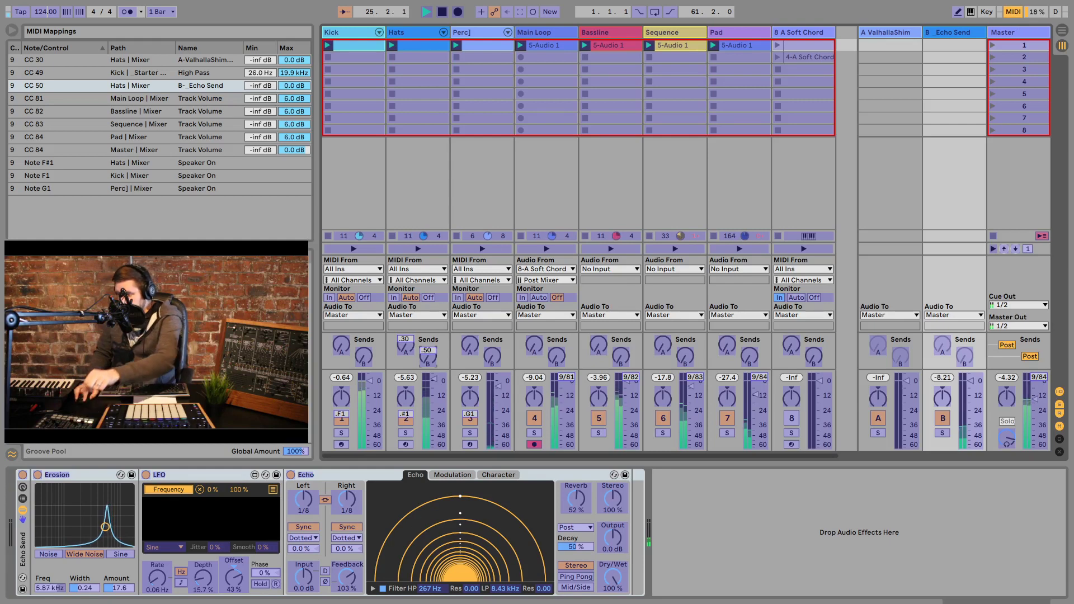
click(343, 578)
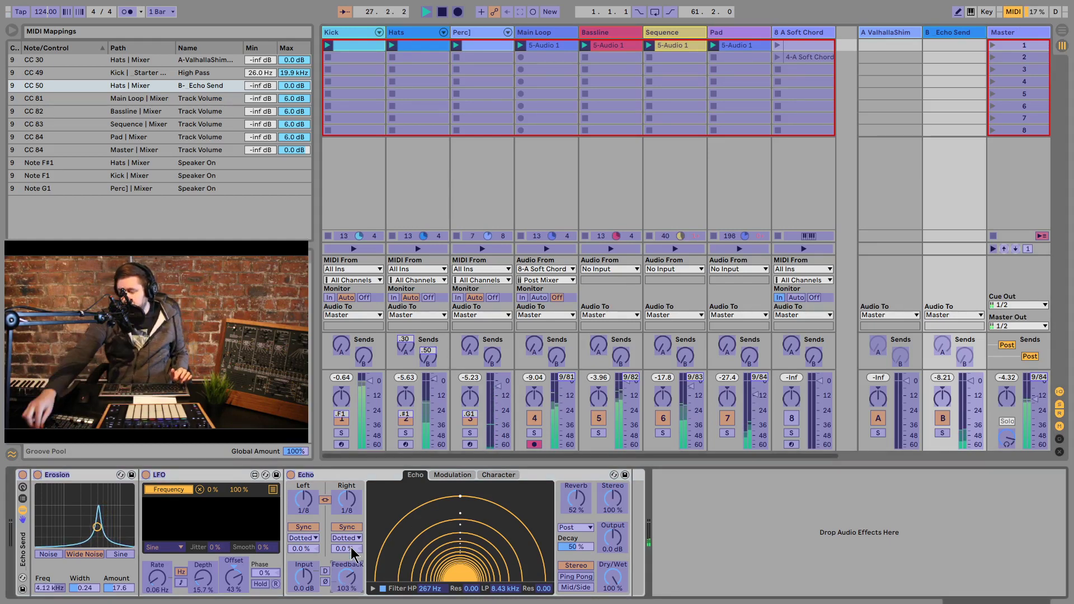
click(1013, 11)
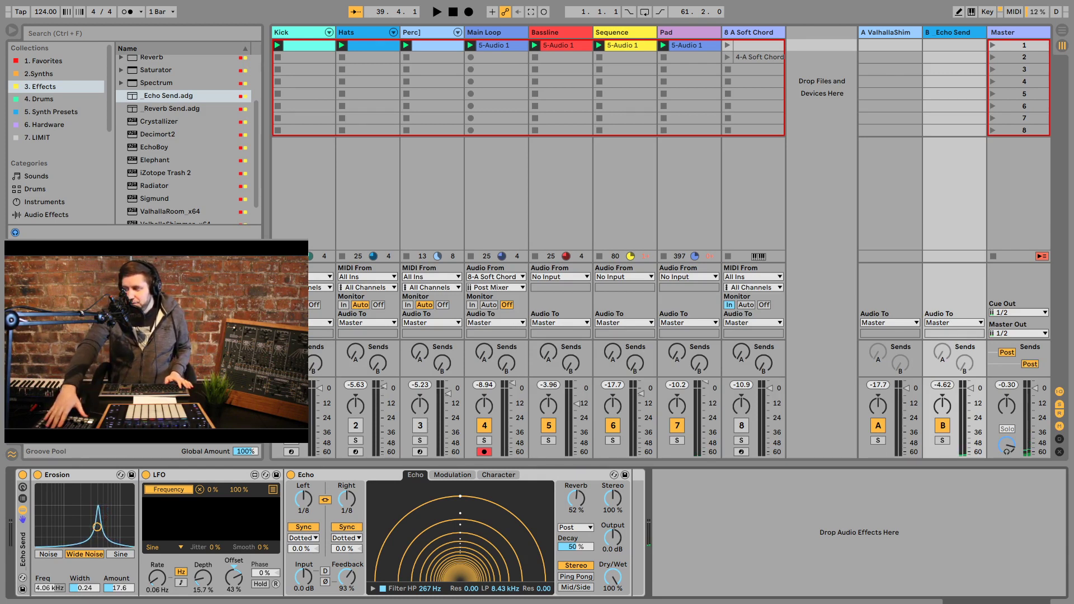
Step: Remove the CC 84 MIDI mapping from the Master track volume while the set plays
key(space)
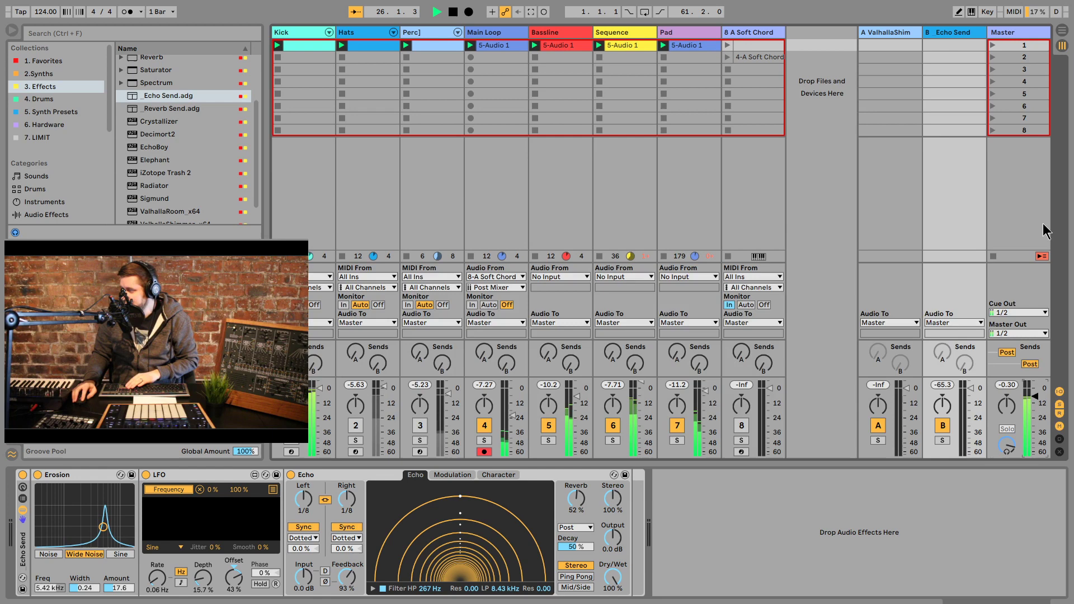
click(1013, 11)
click(1039, 390)
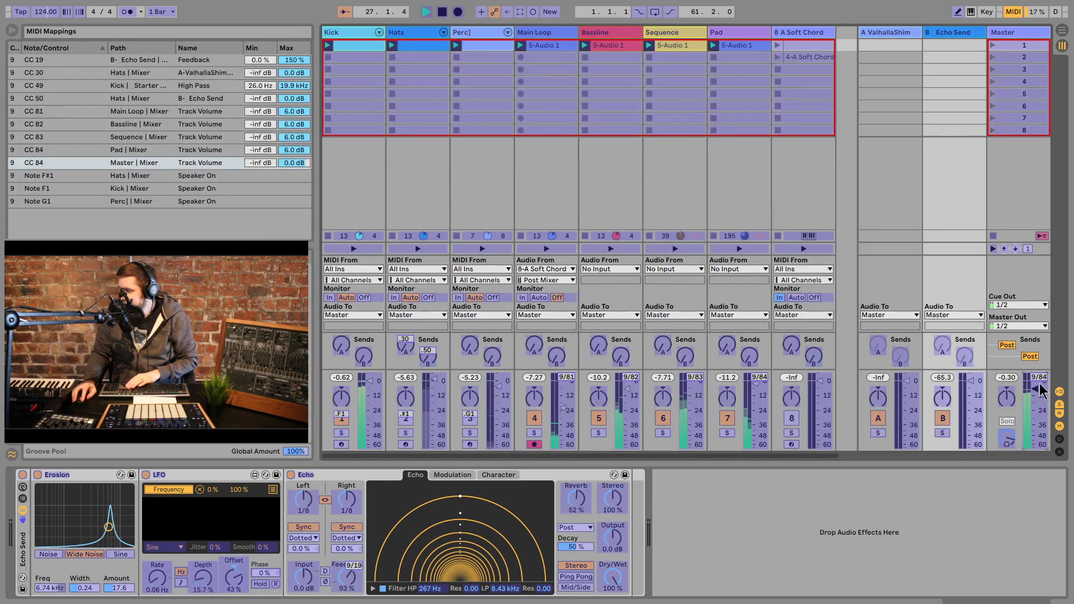
click(1013, 12)
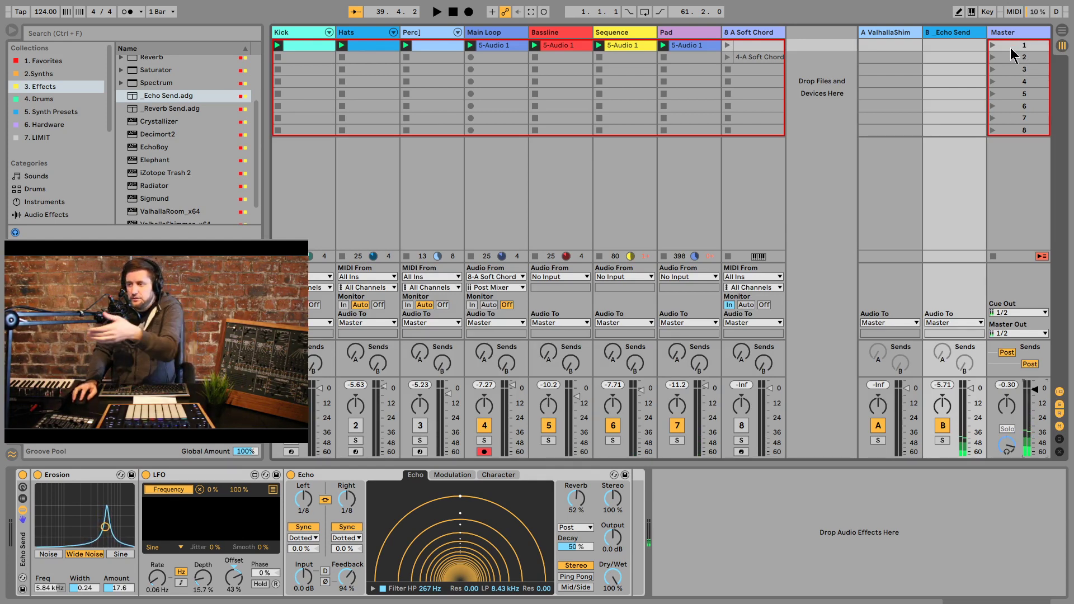
Step: MIDI-map the Main Loop track's send A to CC 33 and its send B to CC 53
click(1007, 13)
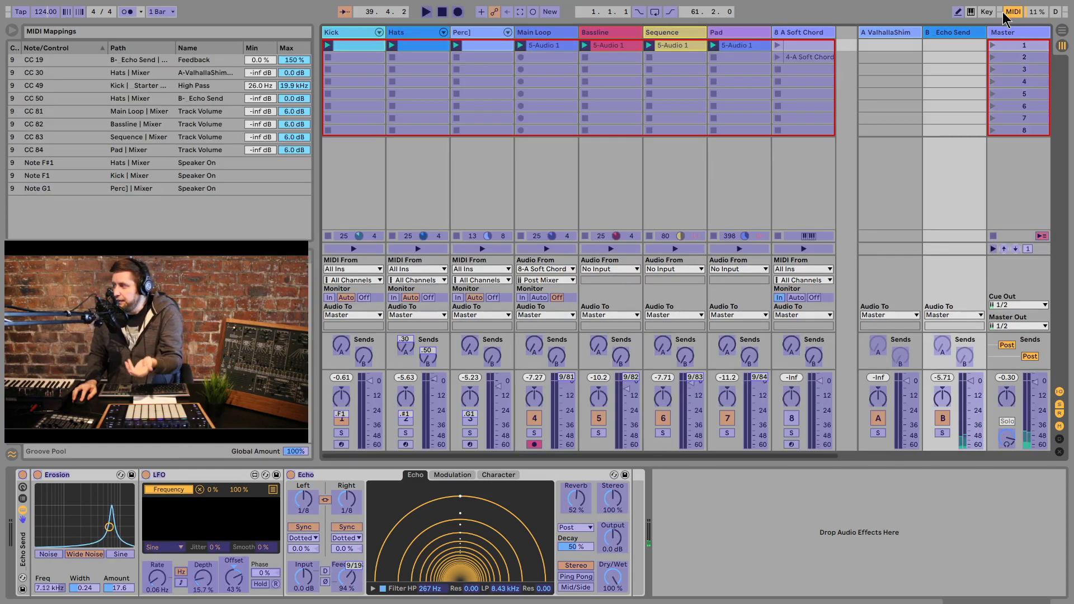
click(530, 348)
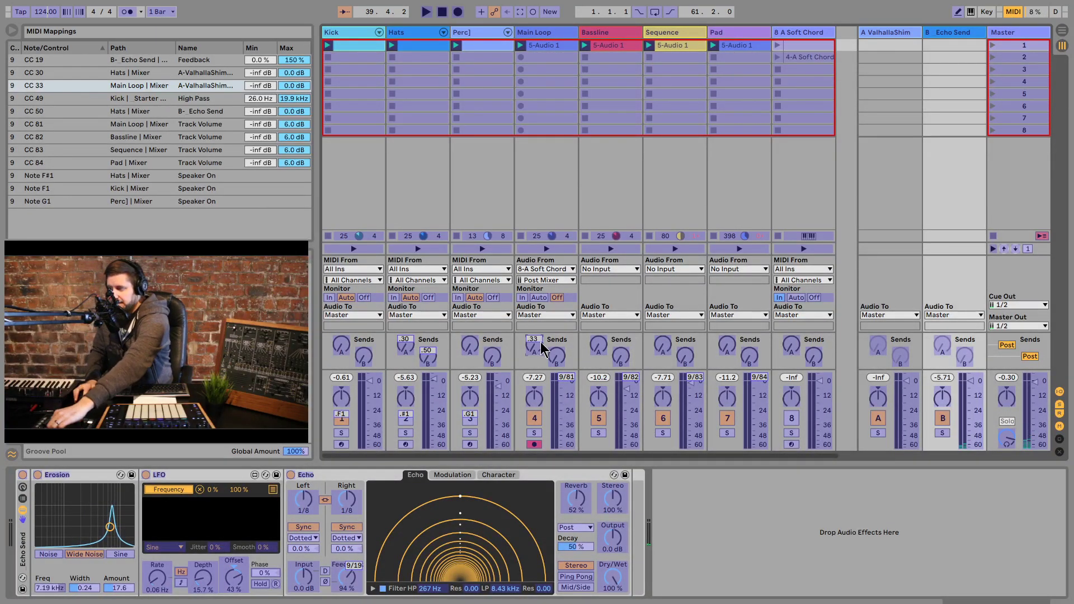
click(557, 356)
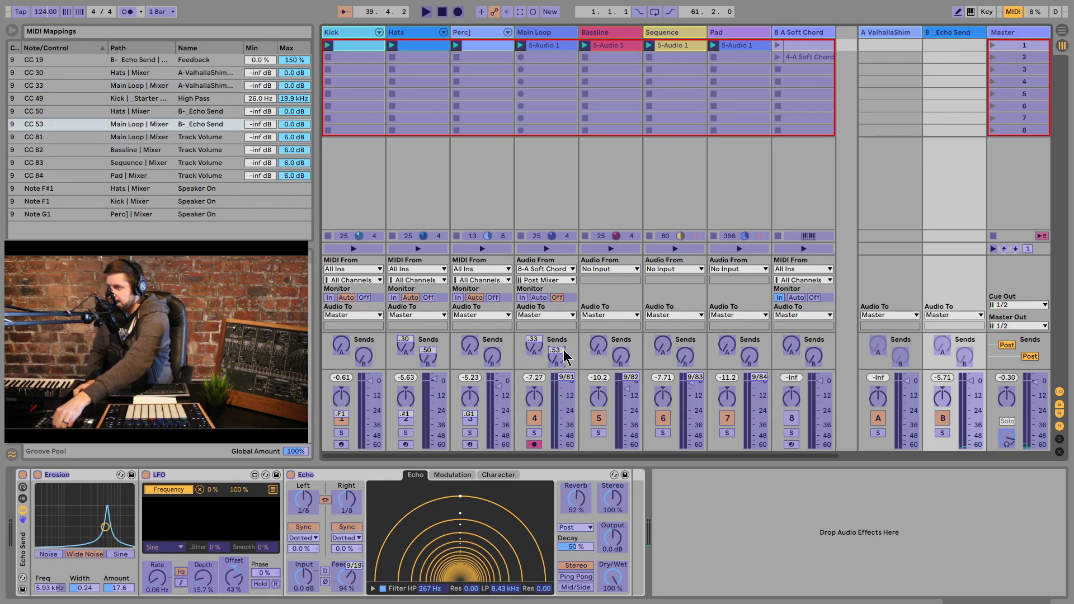
Step: MIDI-map the Sequence track's send A to CC 34 and send B to CC 54, and the Perc track's send B to CC 50
click(664, 345)
click(684, 355)
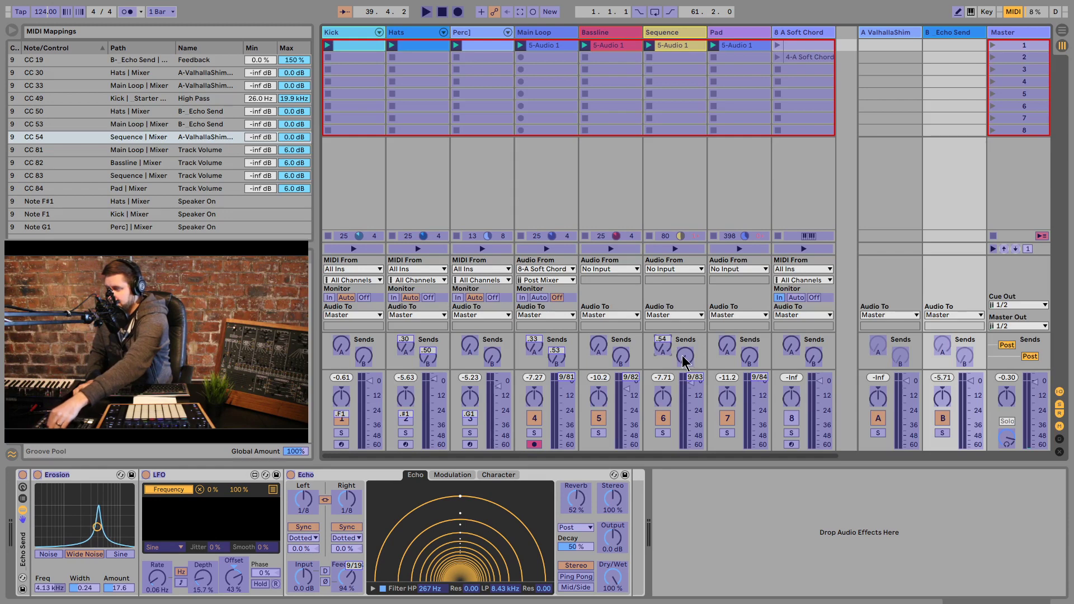
click(663, 345)
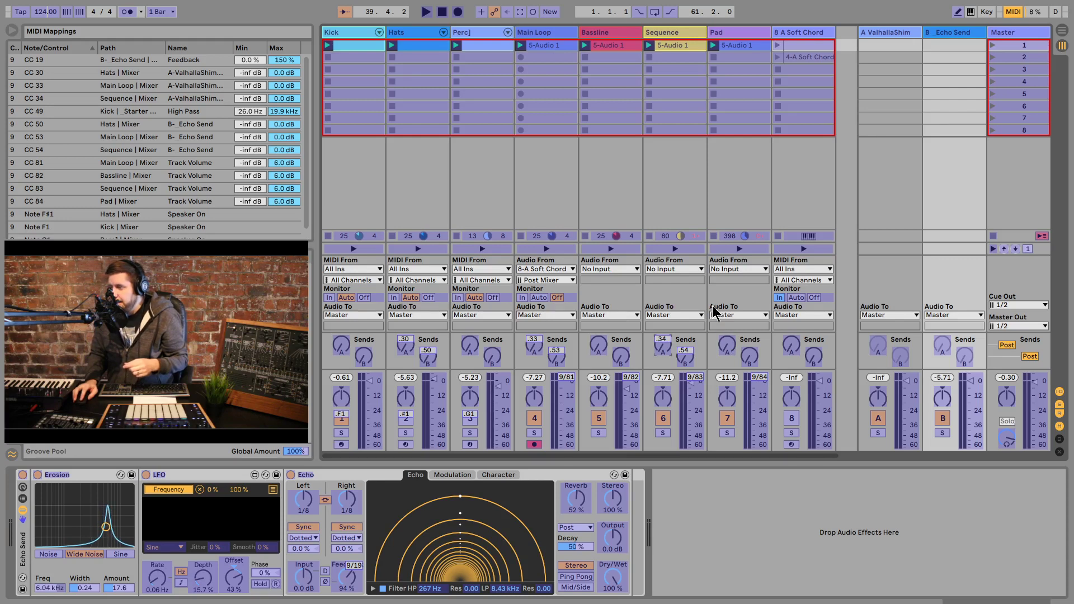
click(493, 355)
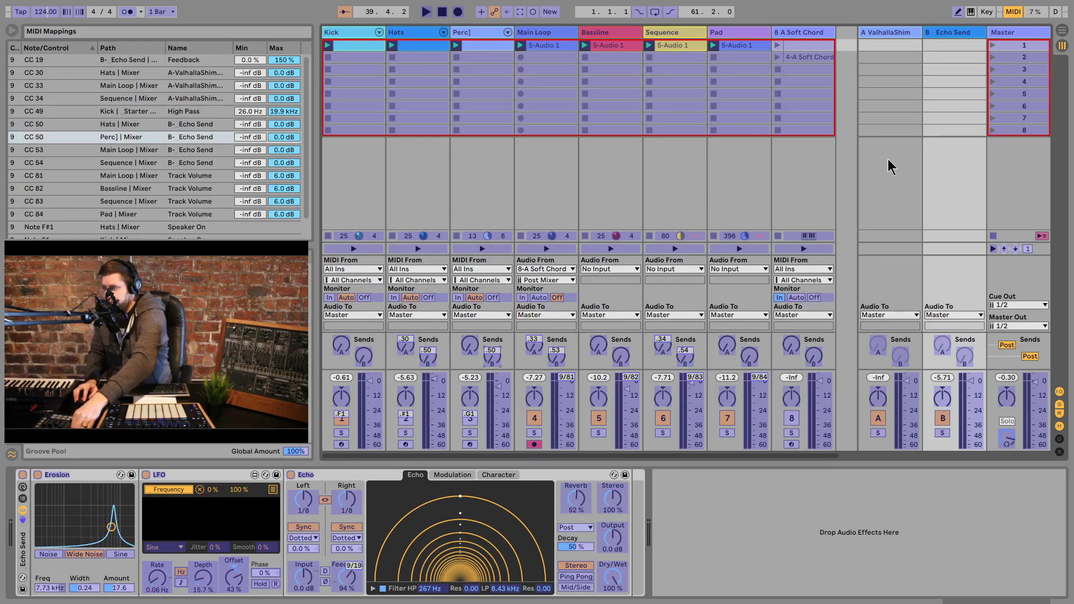
click(1014, 12)
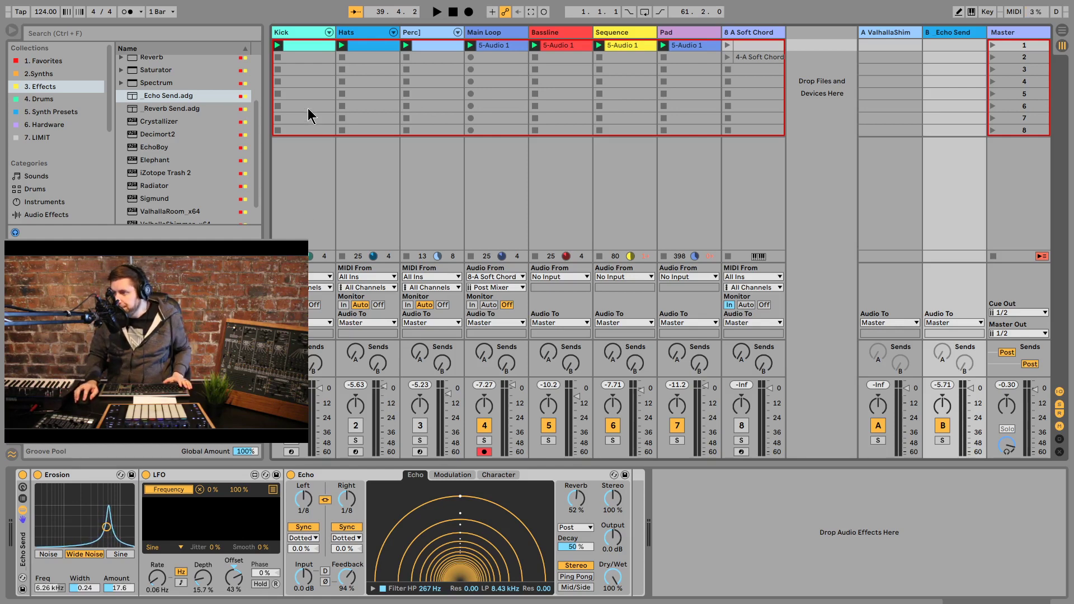
Step: Show the Kick track's devices and play the mix briefly to check the controller mappings
click(307, 31)
key(space)
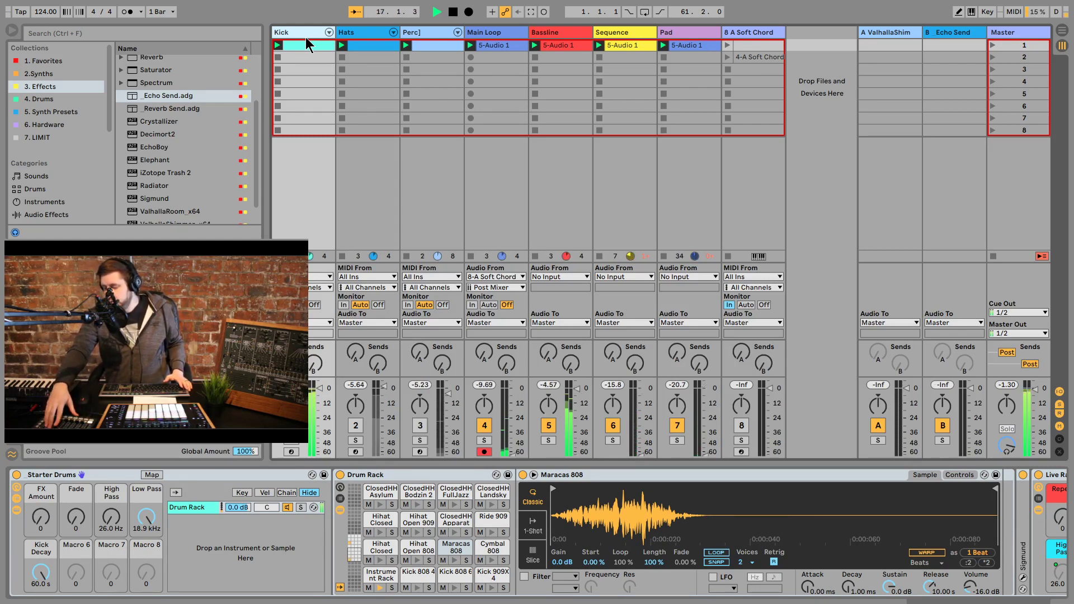
key(space)
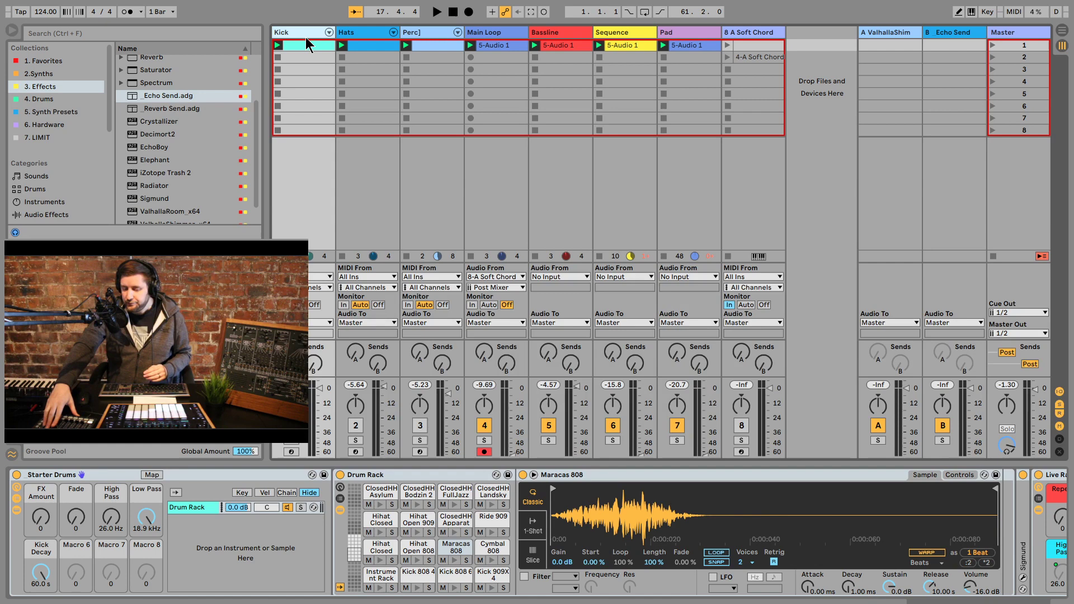
Step: Record a live performance of the mutes, volumes and sends into the arrangement from bar 1 to about bar 70
click(452, 11)
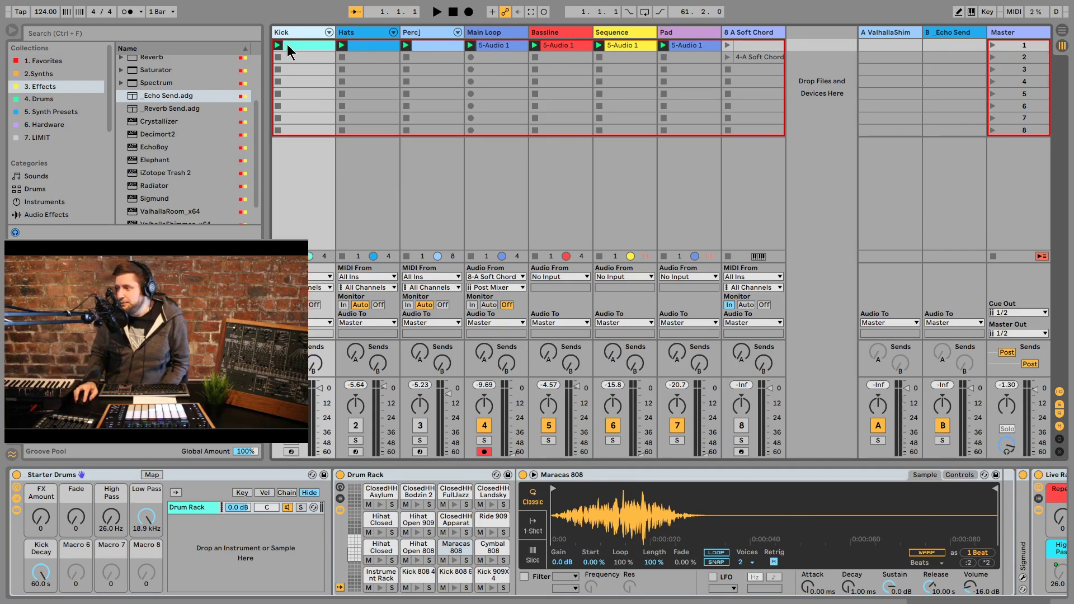
click(469, 12)
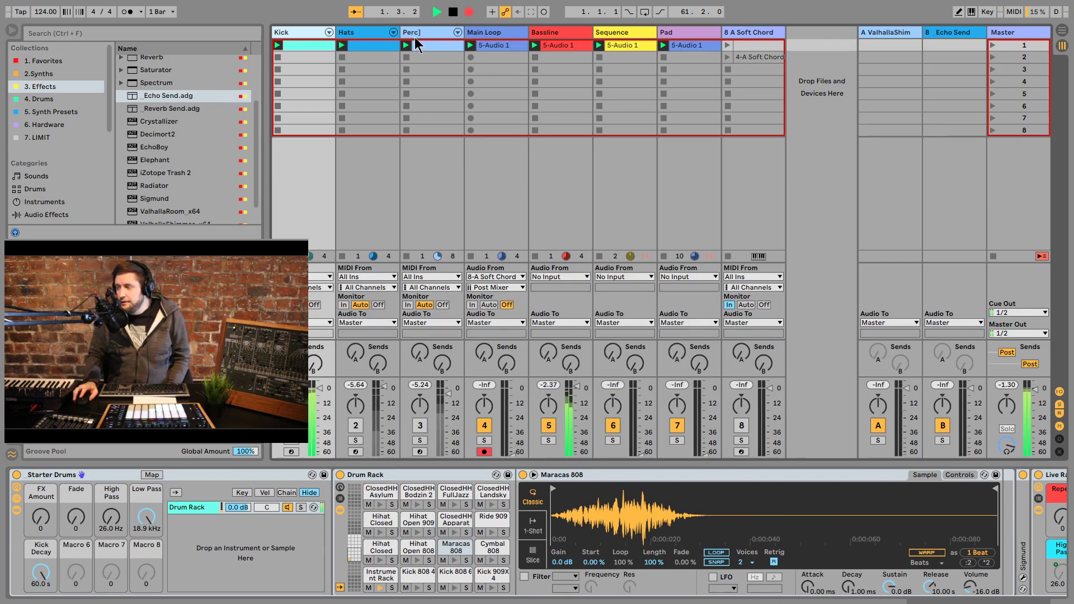
key(Tab)
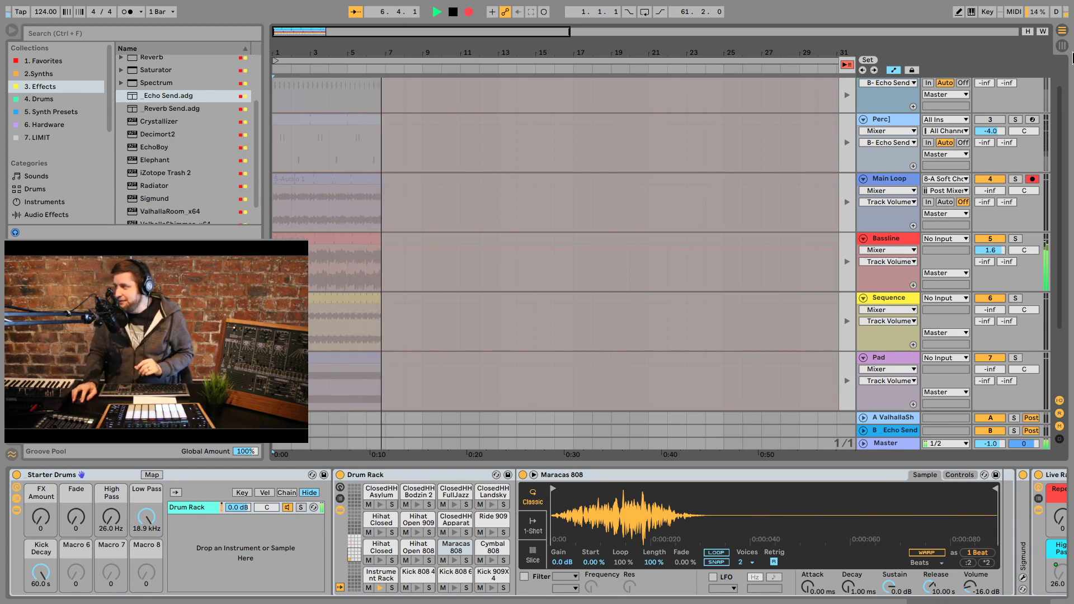
click(1061, 46)
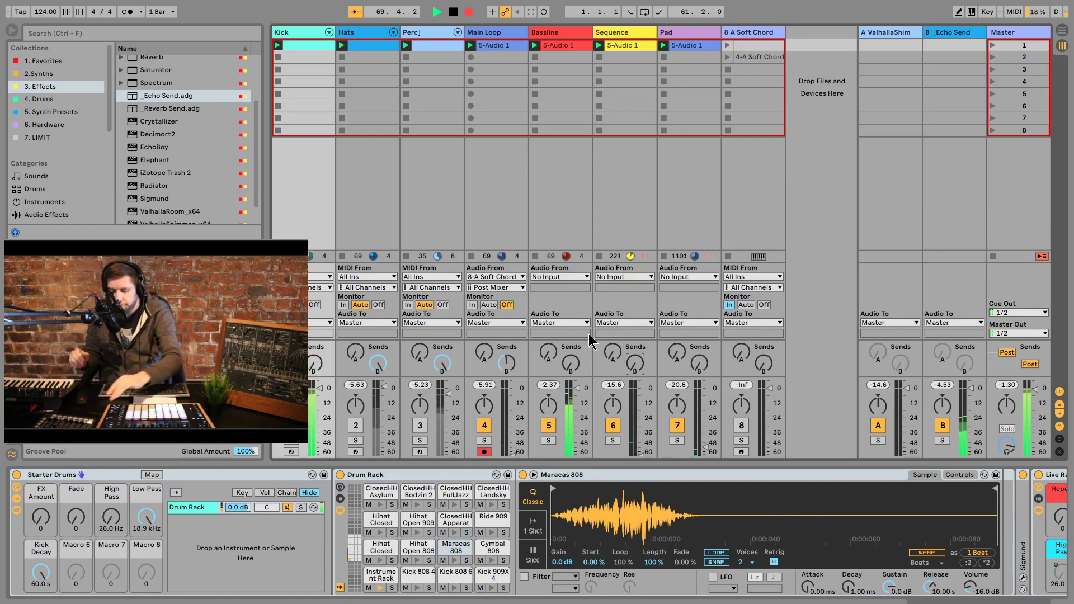
key(space)
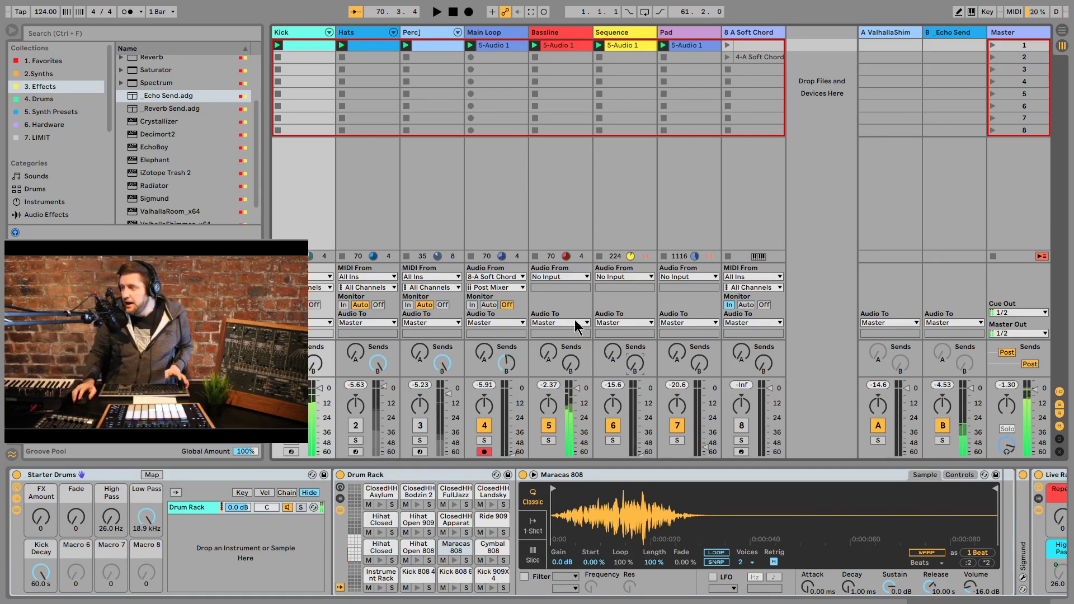
Step: Switch playback back to the arrangement and review the recorded clips and automation across all tracks in Arrangement View
key(Tab)
drag(361, 48, 361, 22)
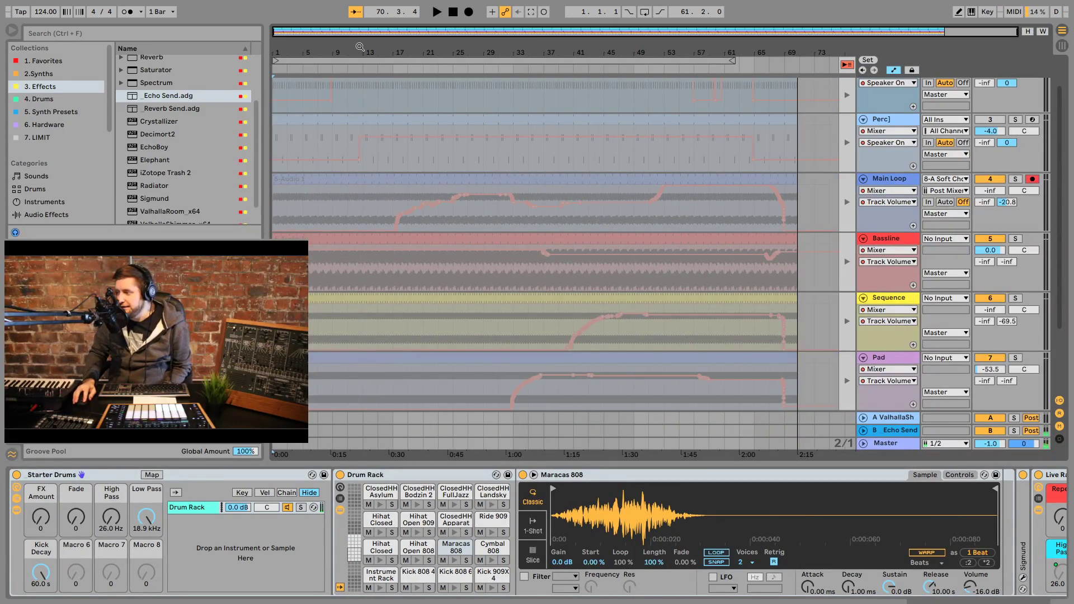
click(848, 65)
scroll(558, 242, down, 3)
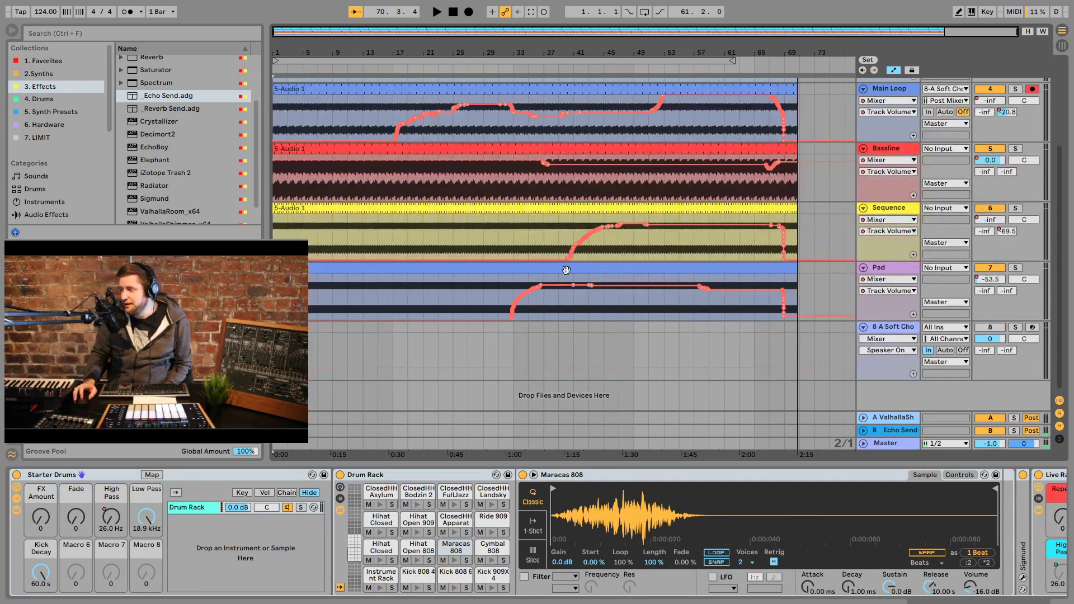
scroll(560, 252, up, 3)
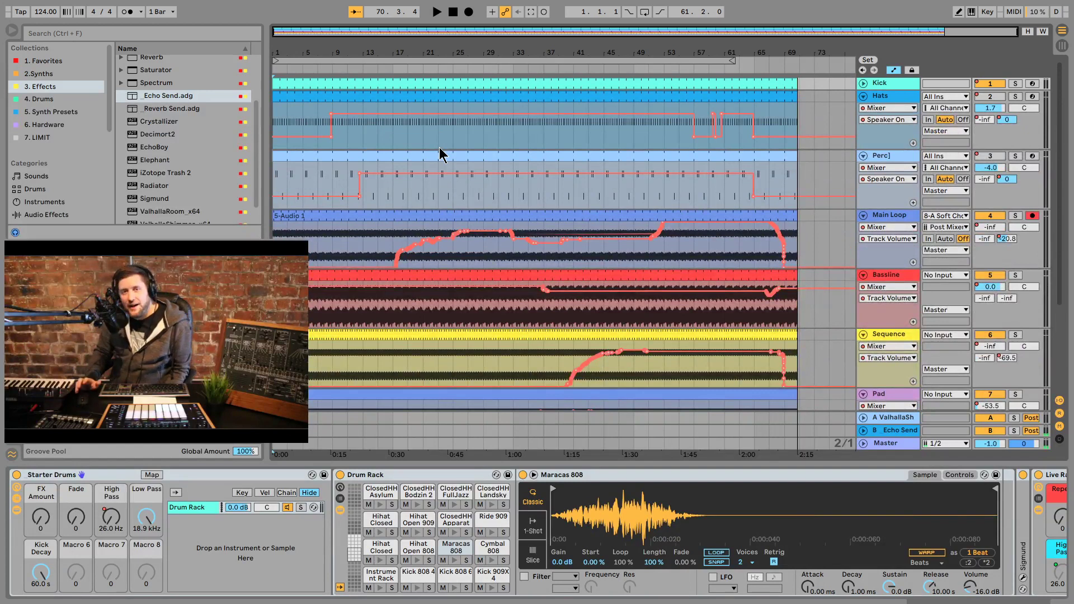
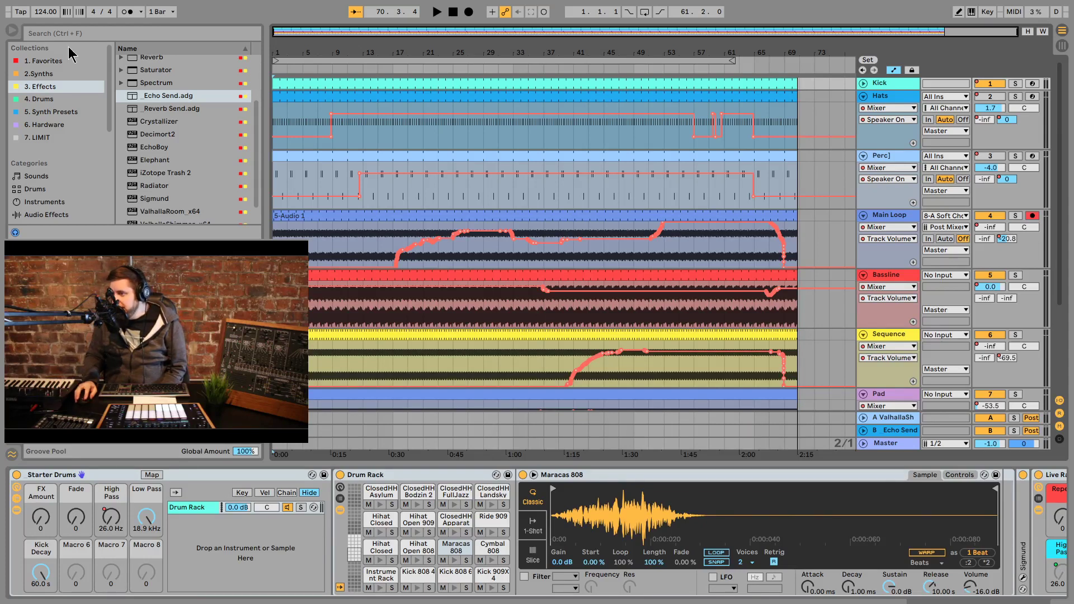
Step: Browse the installed plug-ins, looking at Massive and the vendor folders
scroll(67, 185, down, 3)
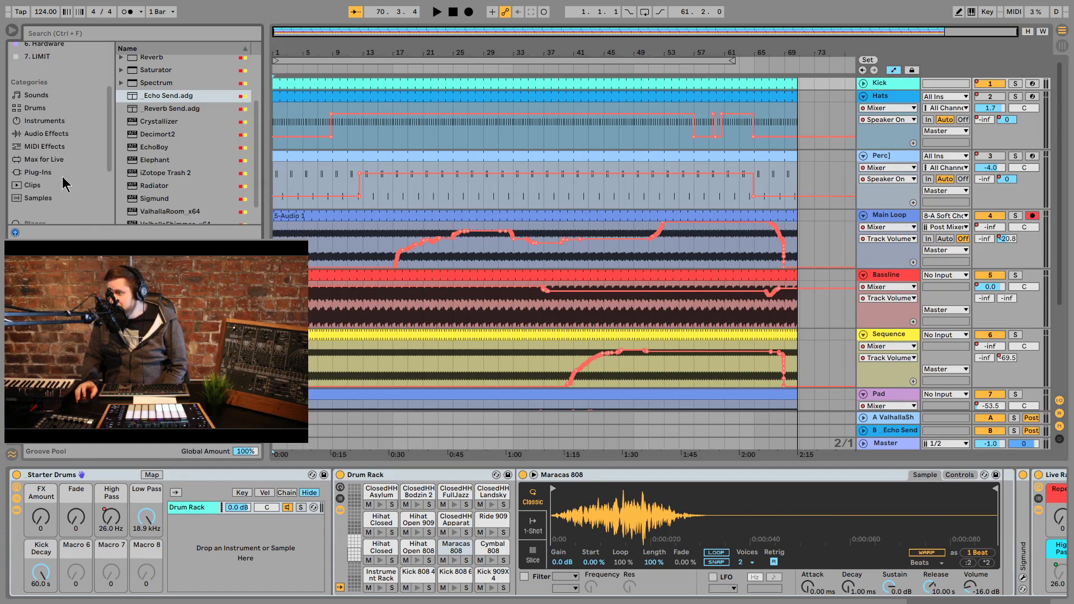
click(70, 173)
scroll(140, 143, down, 2)
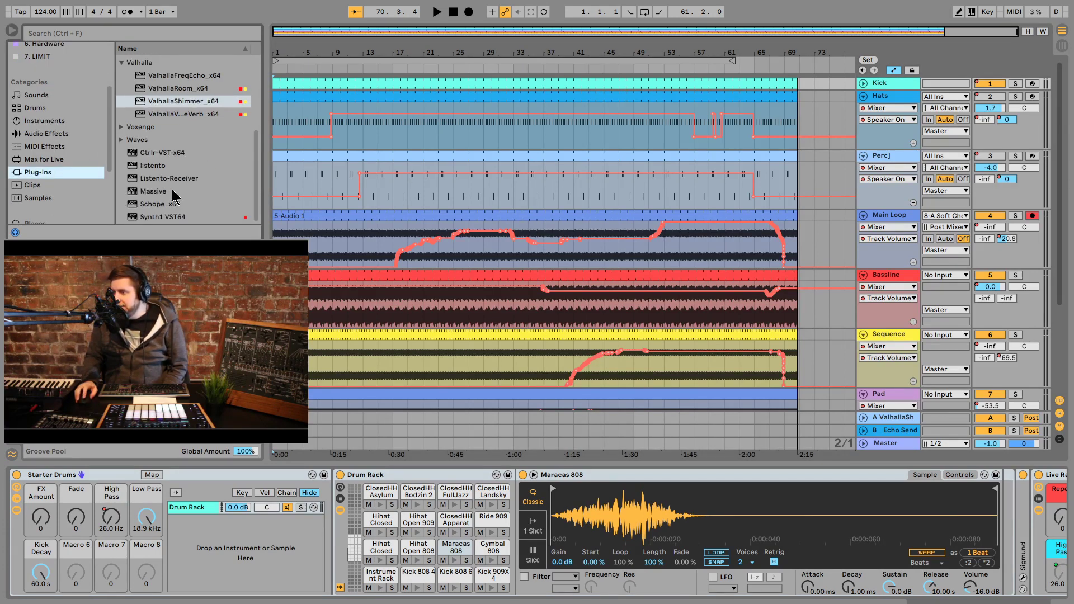
click(173, 193)
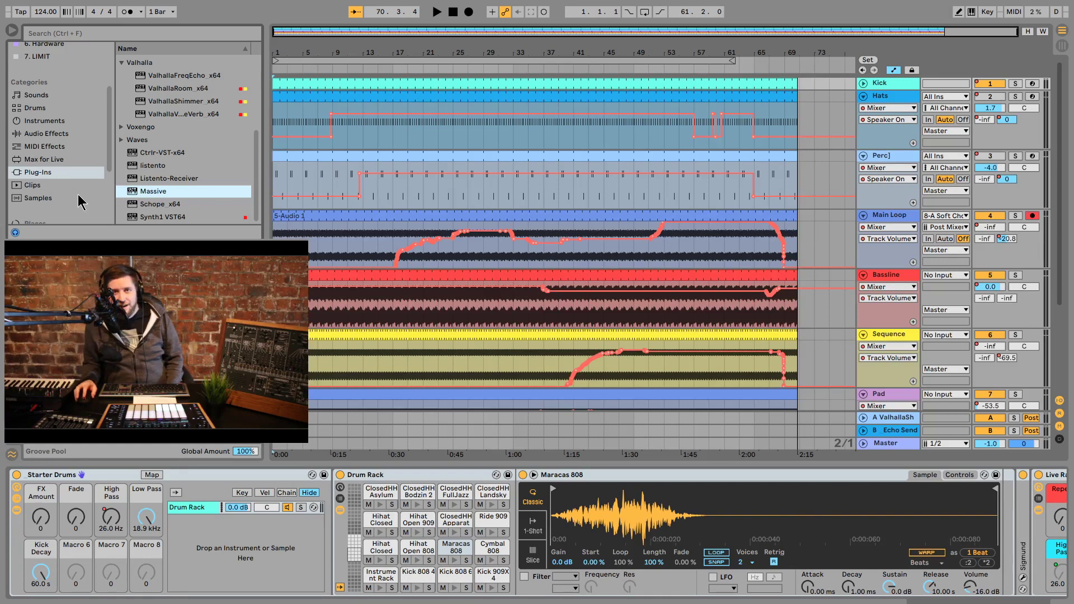
click(49, 122)
click(38, 172)
scroll(92, 162, down, 1)
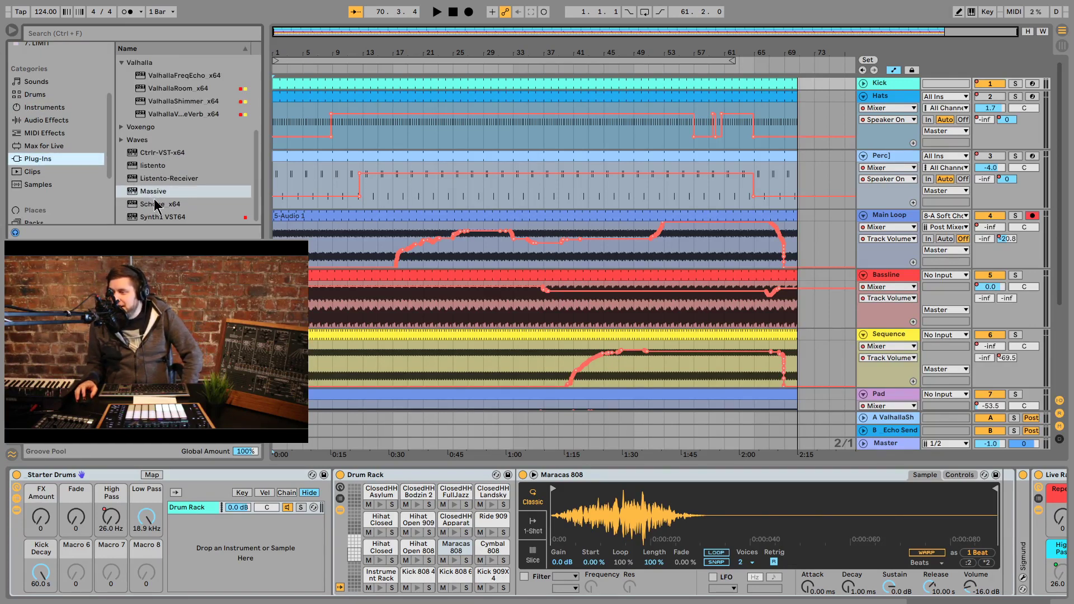
click(161, 192)
scroll(173, 189, up, 5)
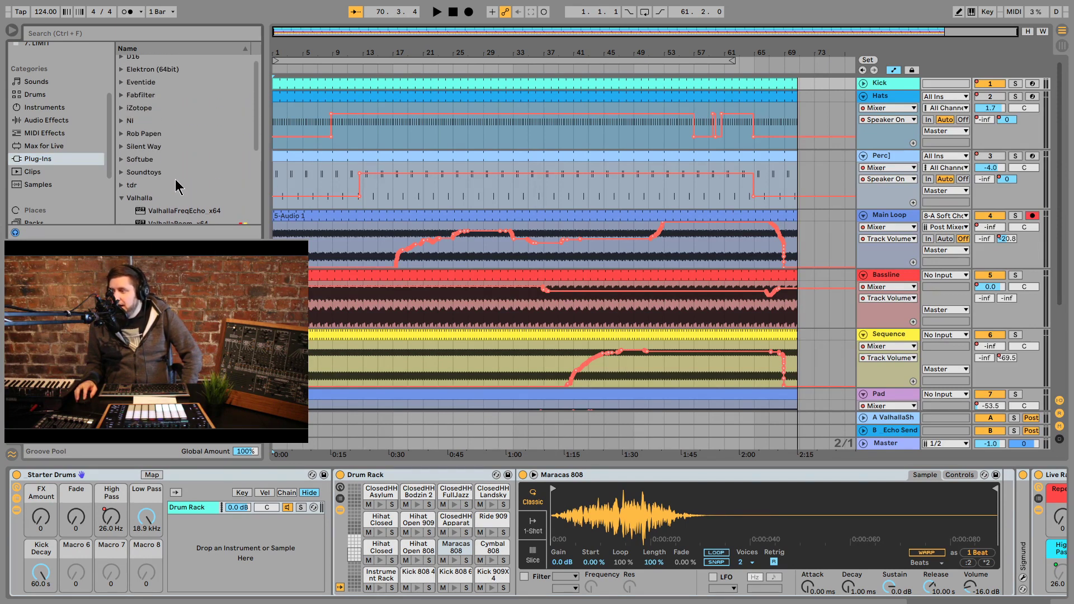
scroll(127, 140, up, 1)
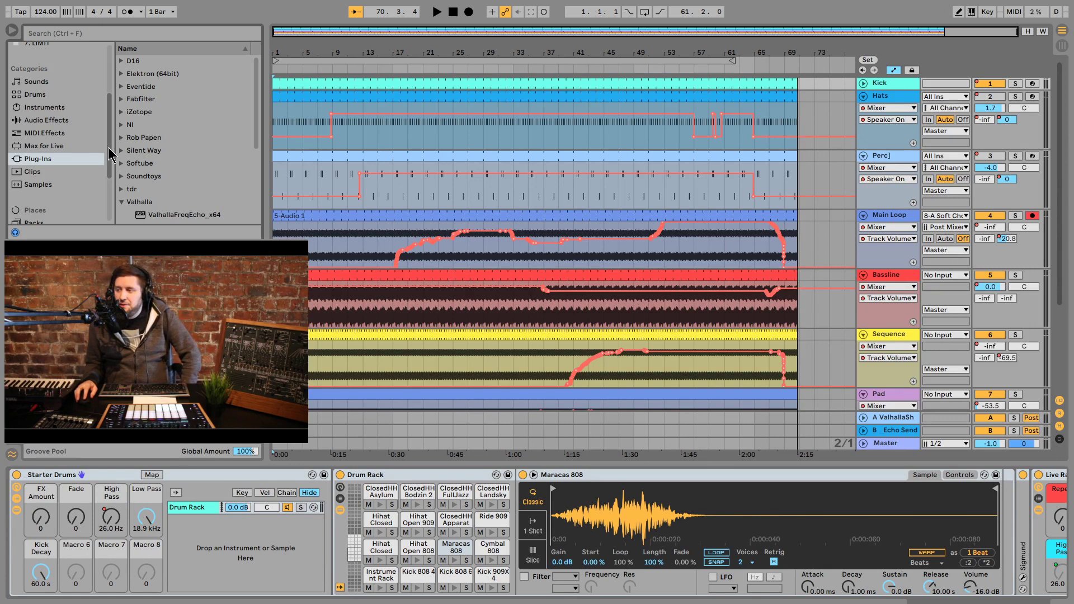
Step: Browse the built-in instruments, looking at Operator and Wavetable, and the audio effects
click(52, 108)
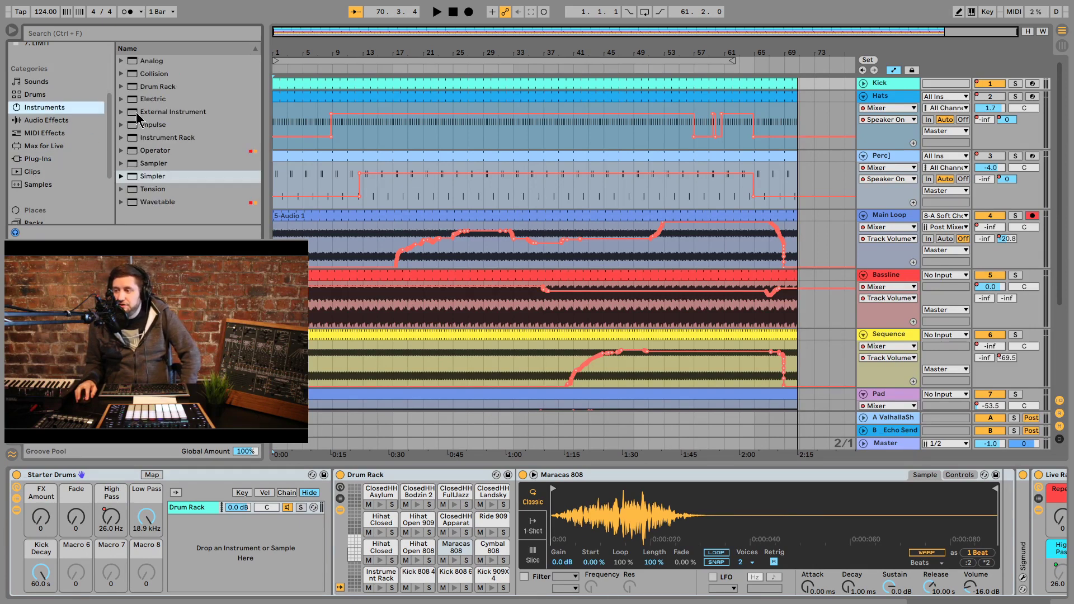
click(137, 63)
click(153, 152)
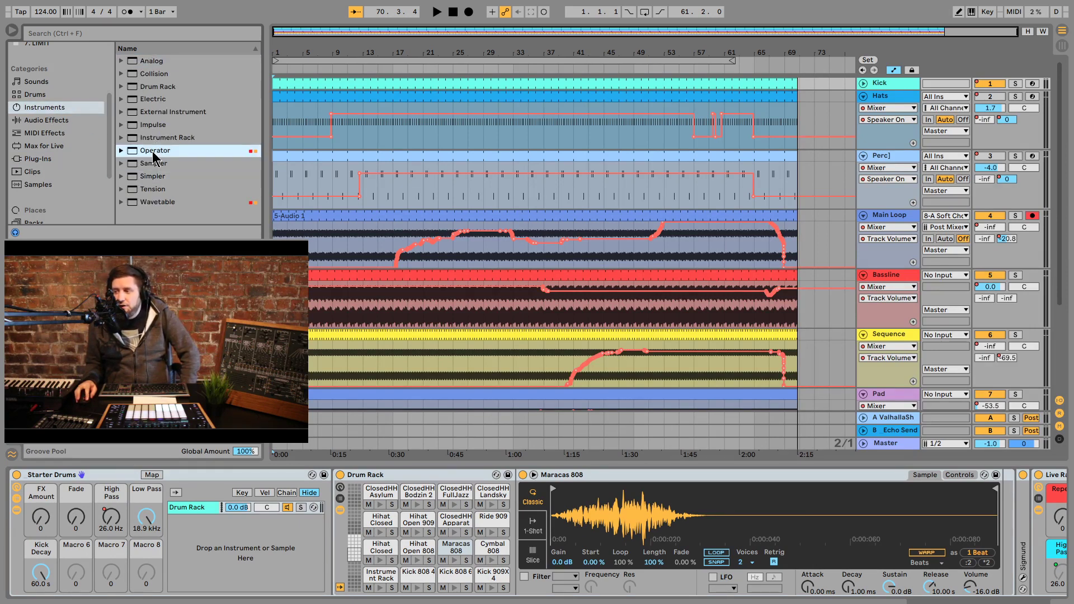
click(158, 202)
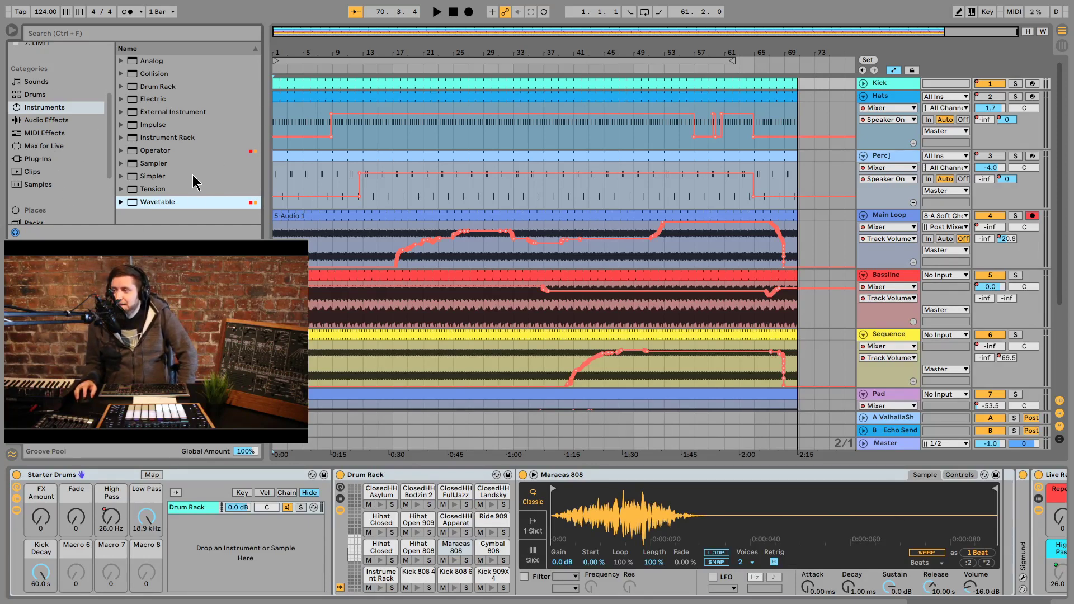
click(40, 119)
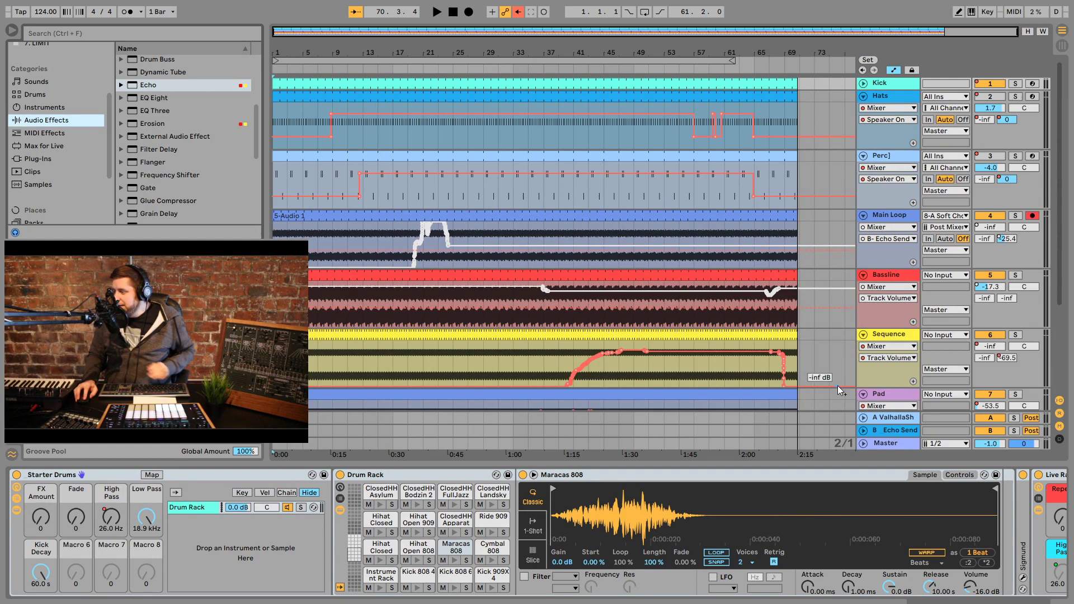
Step: Add a new MIDI track below the A Soft Chord track
key(ctrl+t)
click(894, 327)
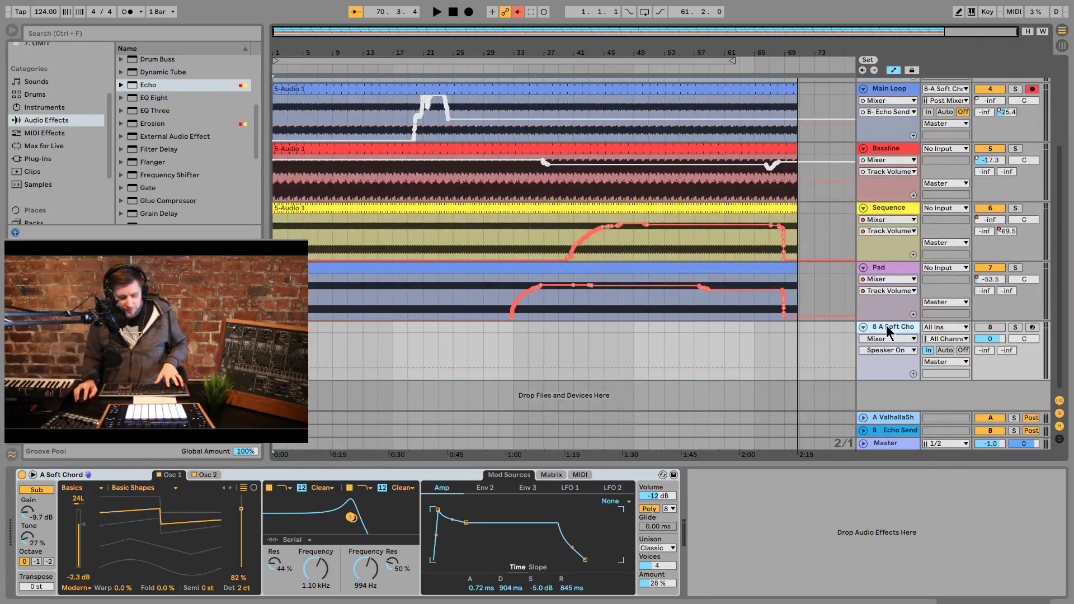
key(ctrl+shift+t)
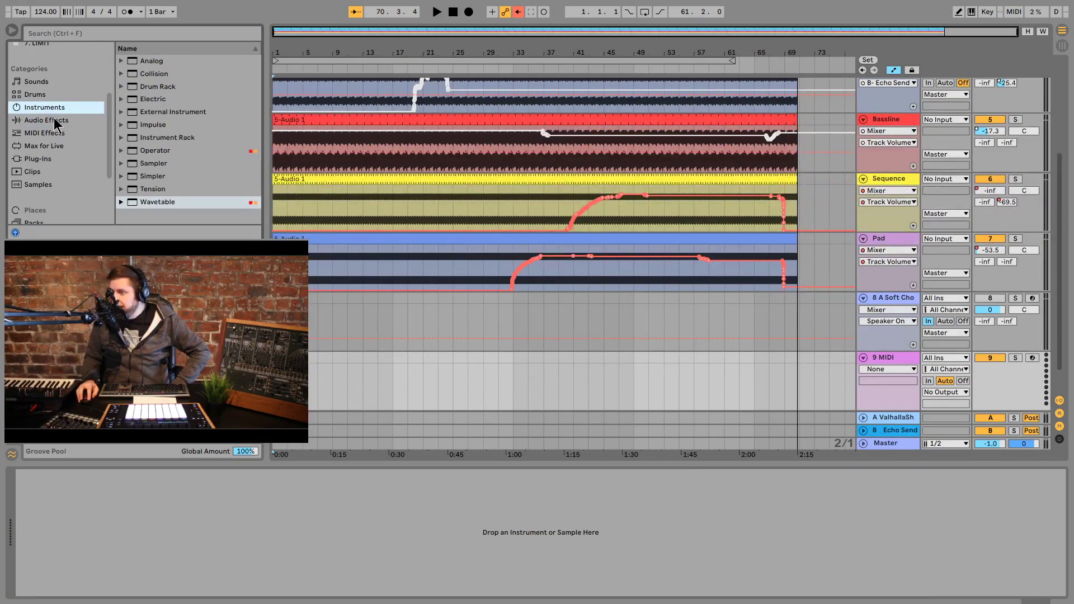
Step: Load the Max for Live instrument Granulator II onto the new MIDI track and solo that track
click(50, 146)
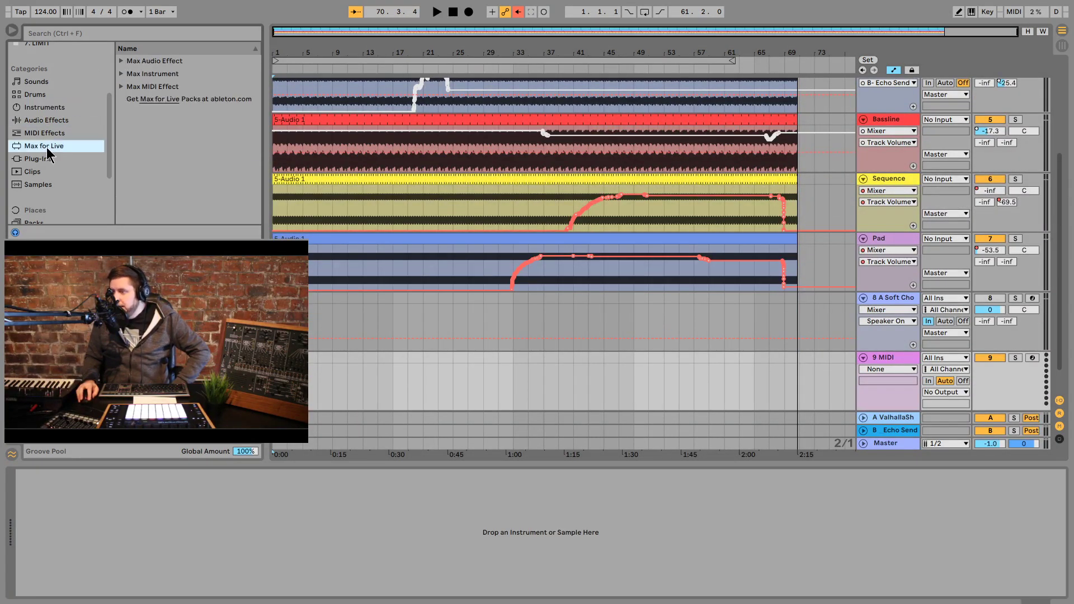
click(121, 74)
scroll(185, 168, down, 3)
drag(263, 122, 287, 129)
scroll(253, 140, down, 5)
scroll(245, 147, up, 3)
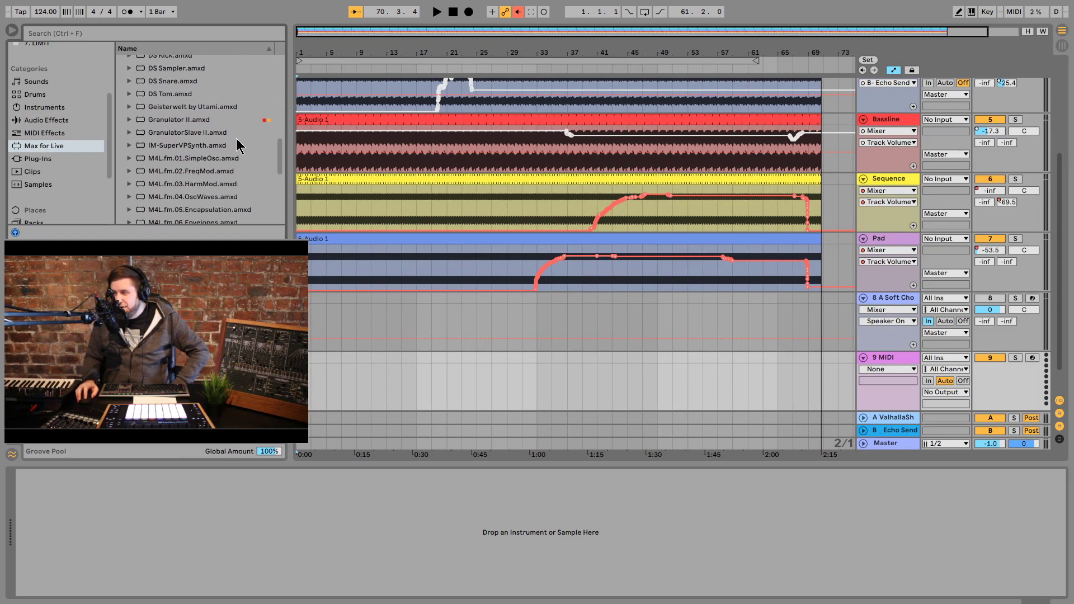
drag(163, 119, 442, 371)
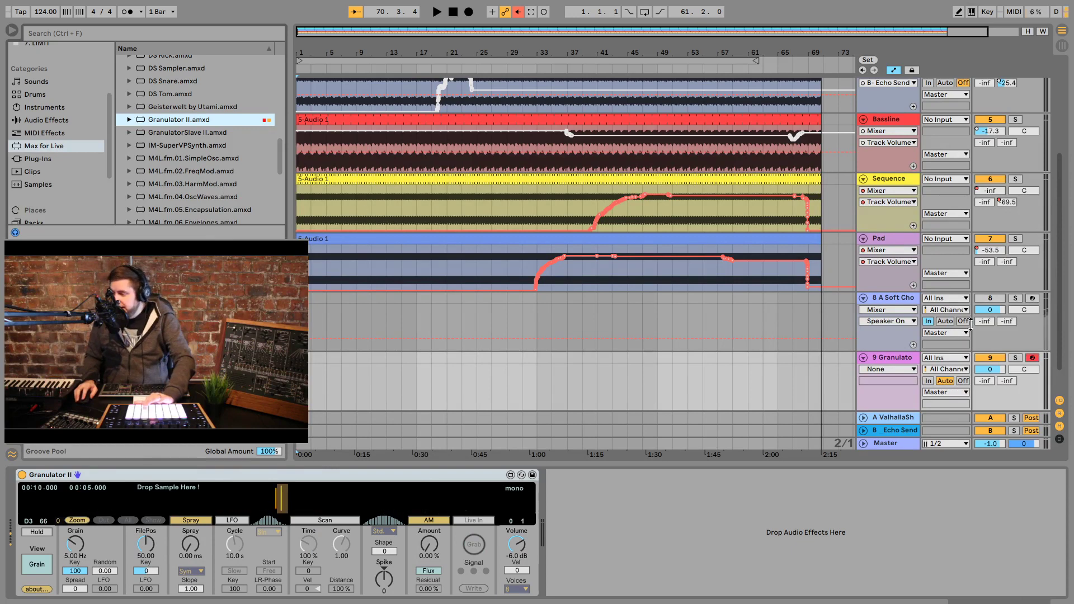
click(1016, 358)
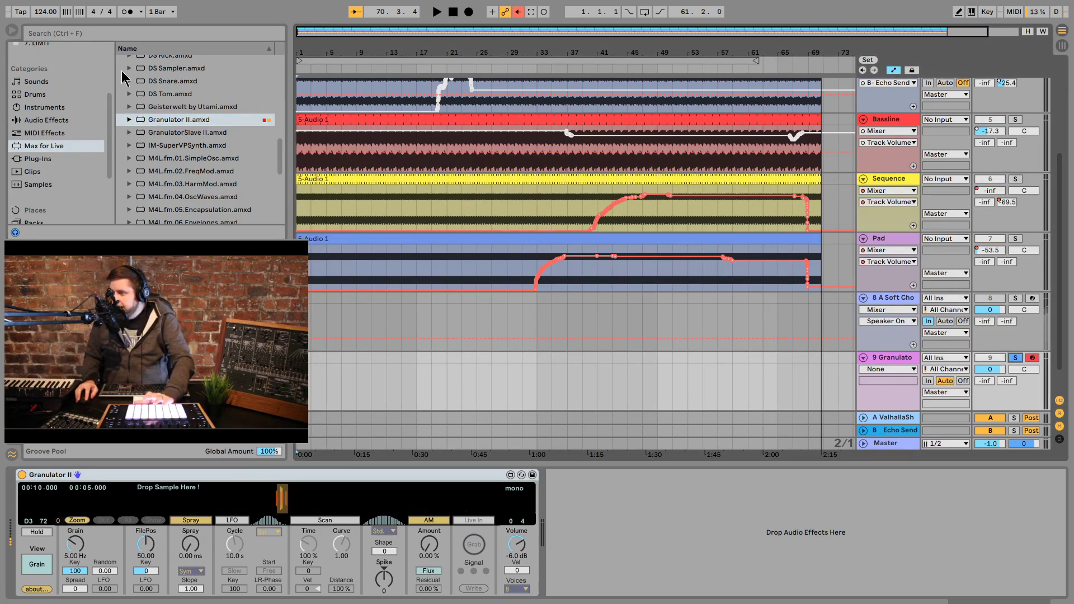
Step: Open the Vocal Acapellas folder inside the sample library's Other folder and audition several acapellas
scroll(50, 146, down, 5)
click(49, 179)
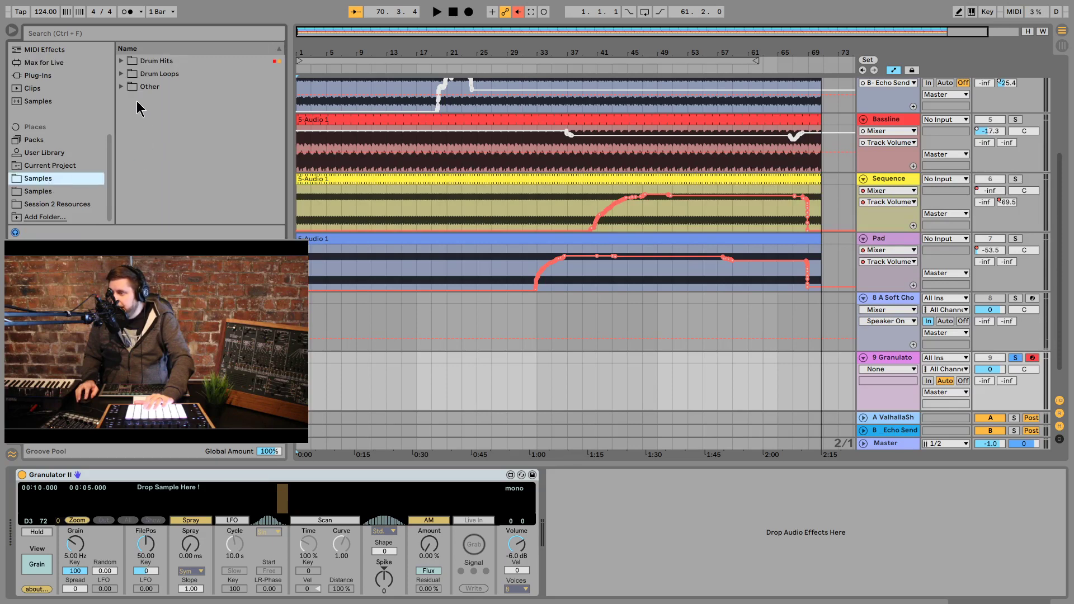
click(121, 87)
click(130, 138)
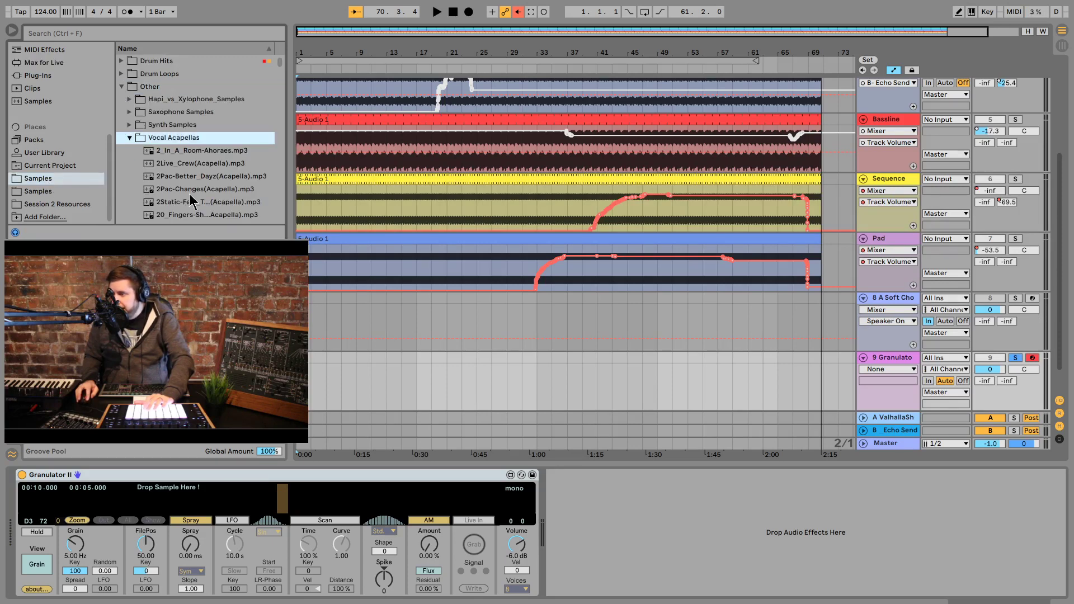
scroll(218, 168, down, 10)
click(223, 160)
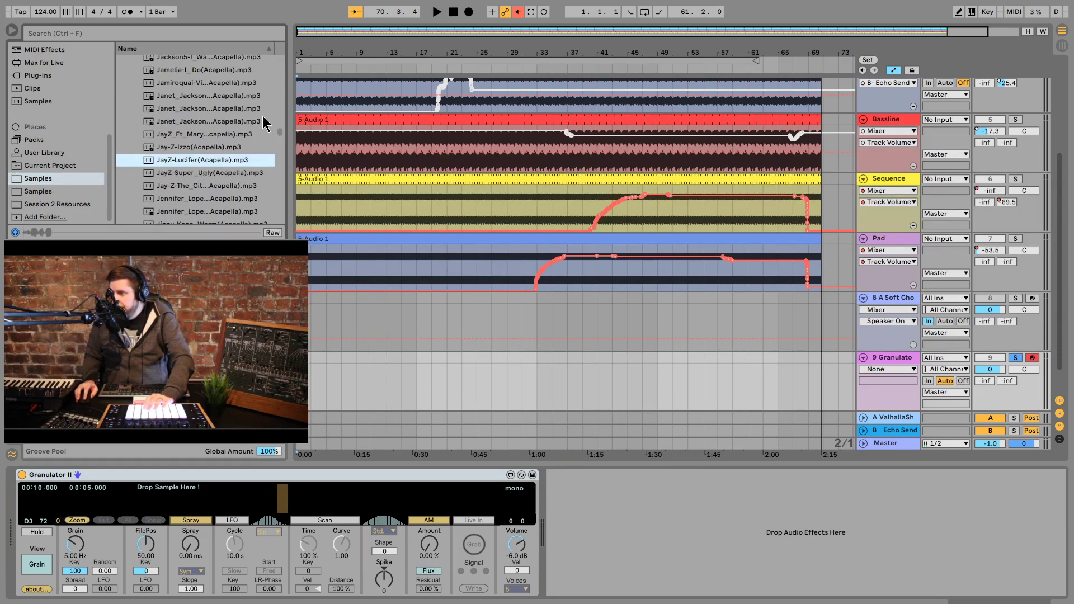
scroll(277, 148, down, 6)
click(273, 148)
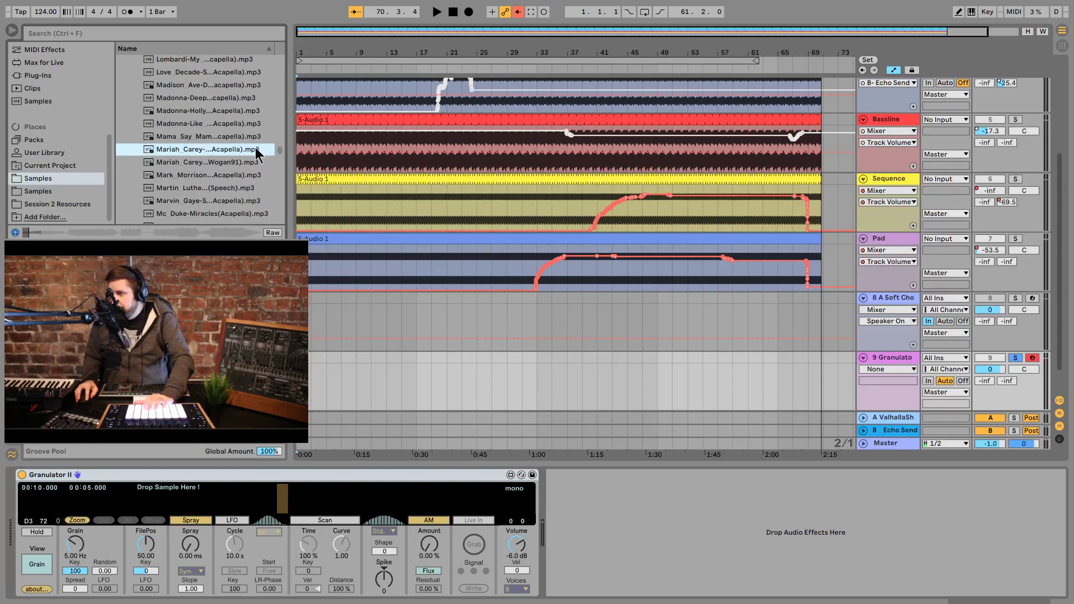
scroll(270, 149, up, 15)
click(194, 185)
scroll(194, 179, down, 5)
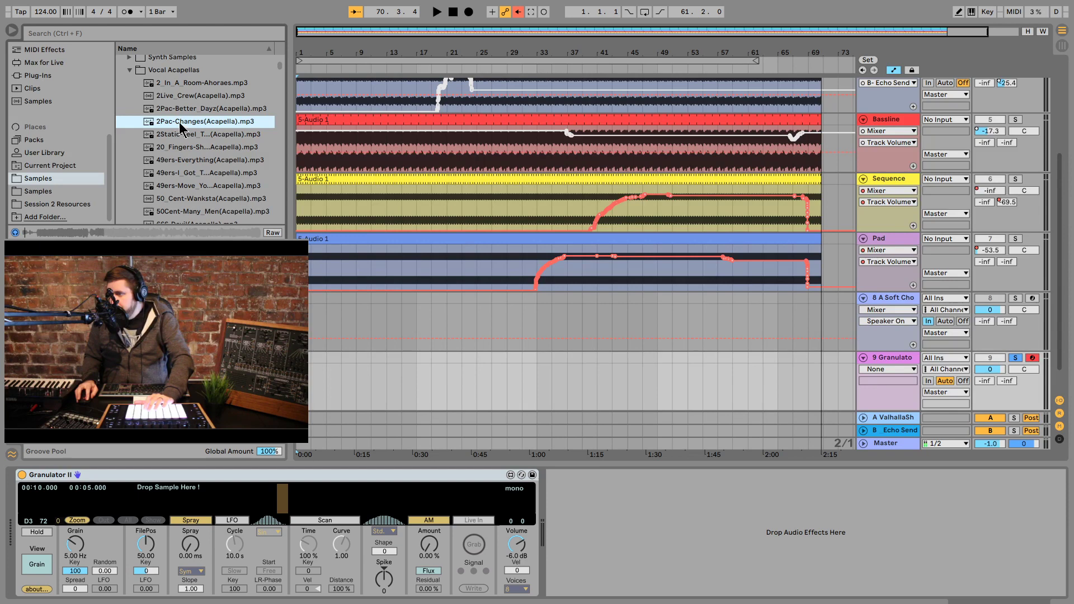
scroll(190, 140, down, 2)
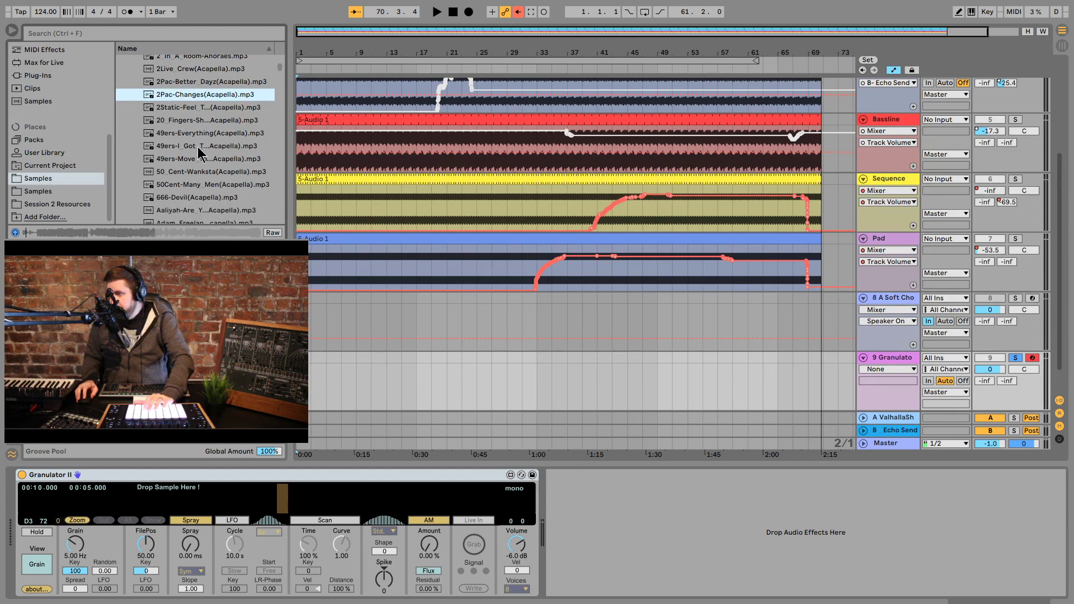
click(185, 198)
click(183, 186)
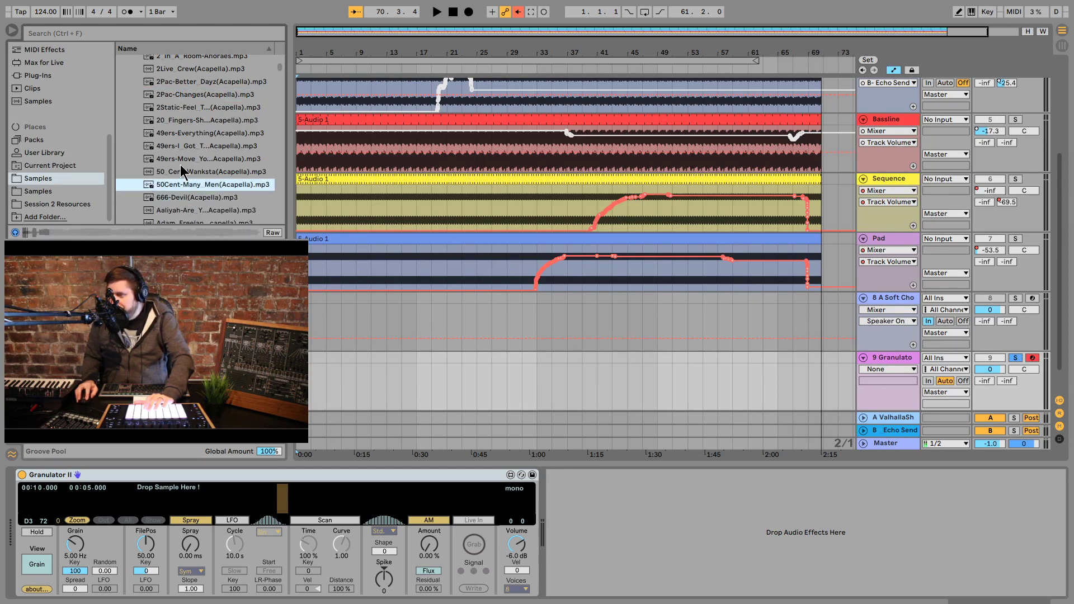
Step: Audition more acapellas, load the 49ers-I_Got_T... acapella into Granulator II and shift its playback position
scroll(186, 201, down, 3)
click(189, 183)
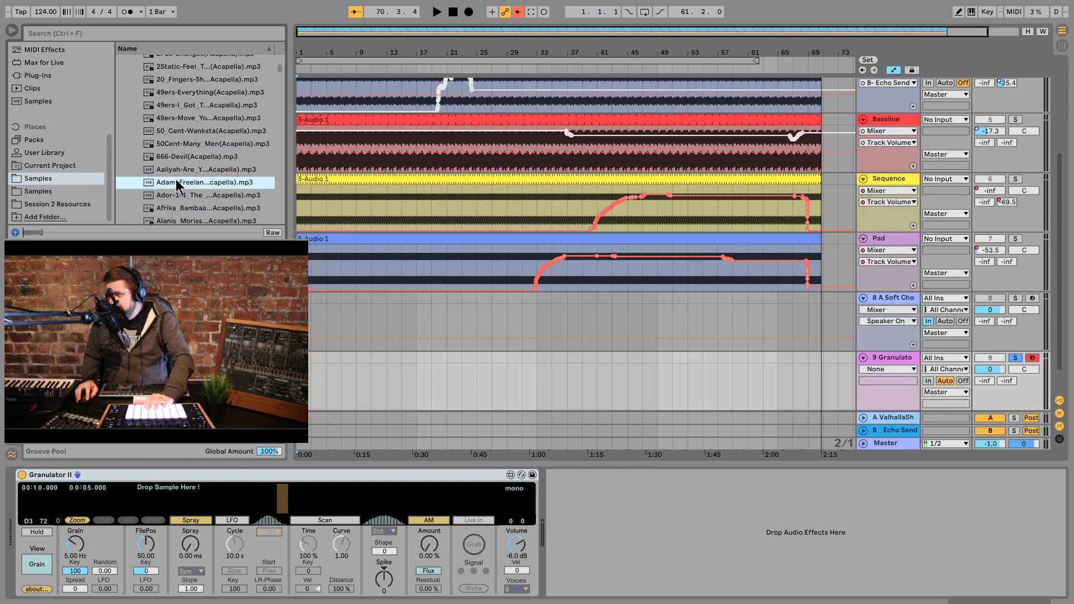
click(188, 80)
click(185, 93)
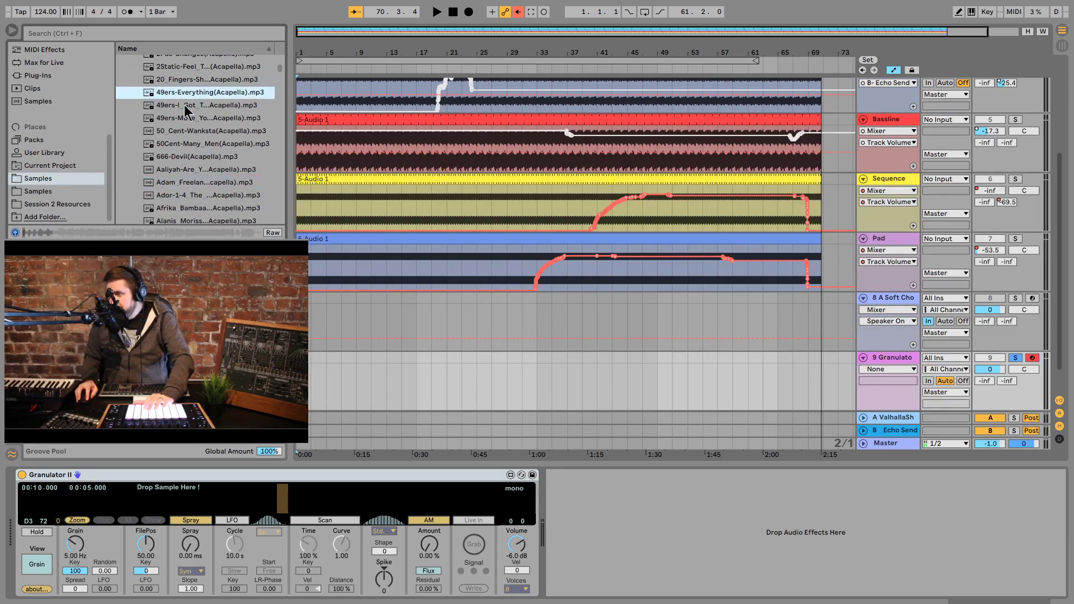
click(186, 104)
drag(181, 106, 358, 498)
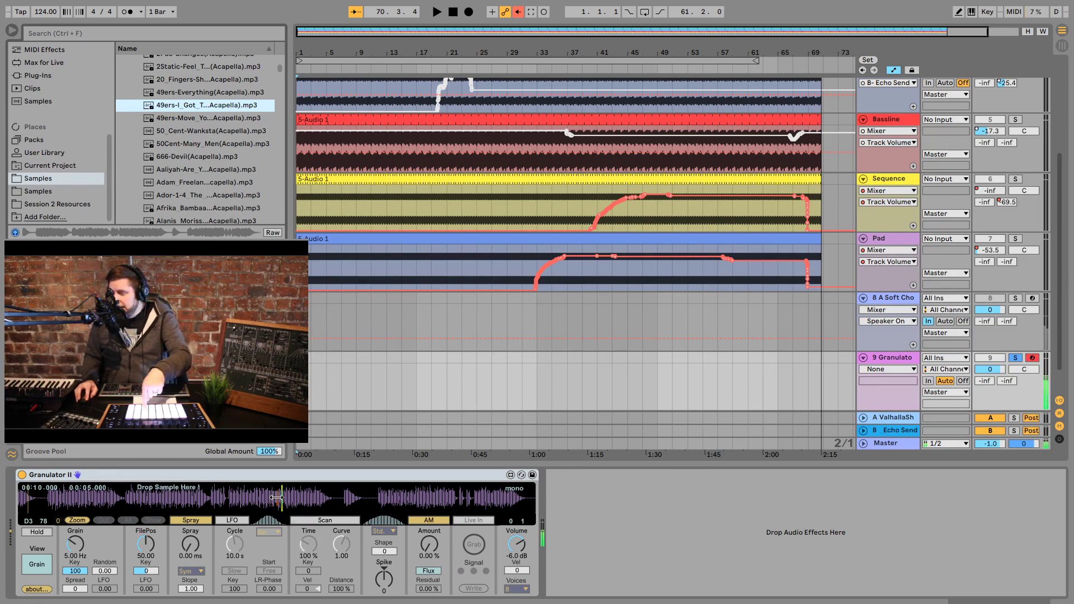
drag(279, 500, 264, 502)
Step: Load 666-Devil(Acapella).mp3 into Granulator II, with the file position at 17.45 and the grain rate at 28.9 Hz
scroll(215, 108, down, 1)
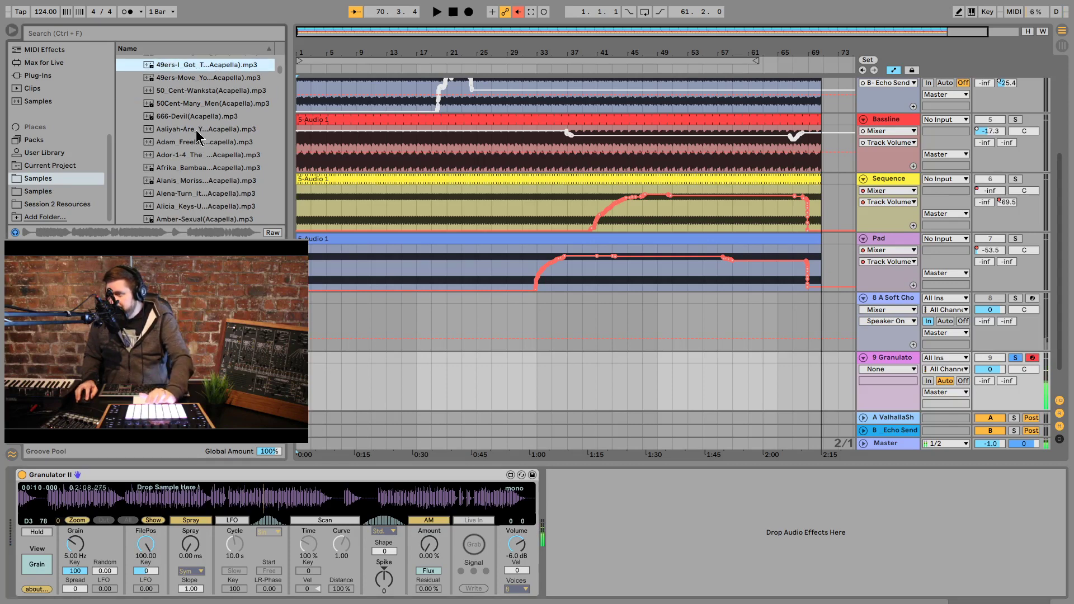
drag(191, 115, 168, 439)
drag(185, 500, 185, 501)
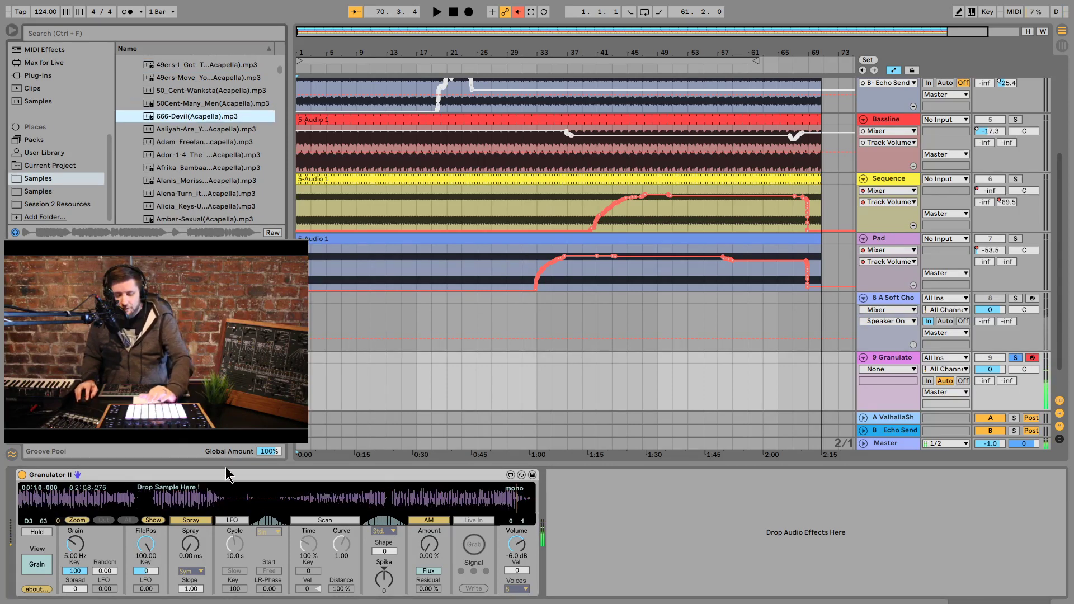
mouse_move(160, 498)
mouse_down()
mouse_move(22, 506)
mouse_move(81, 504)
mouse_up()
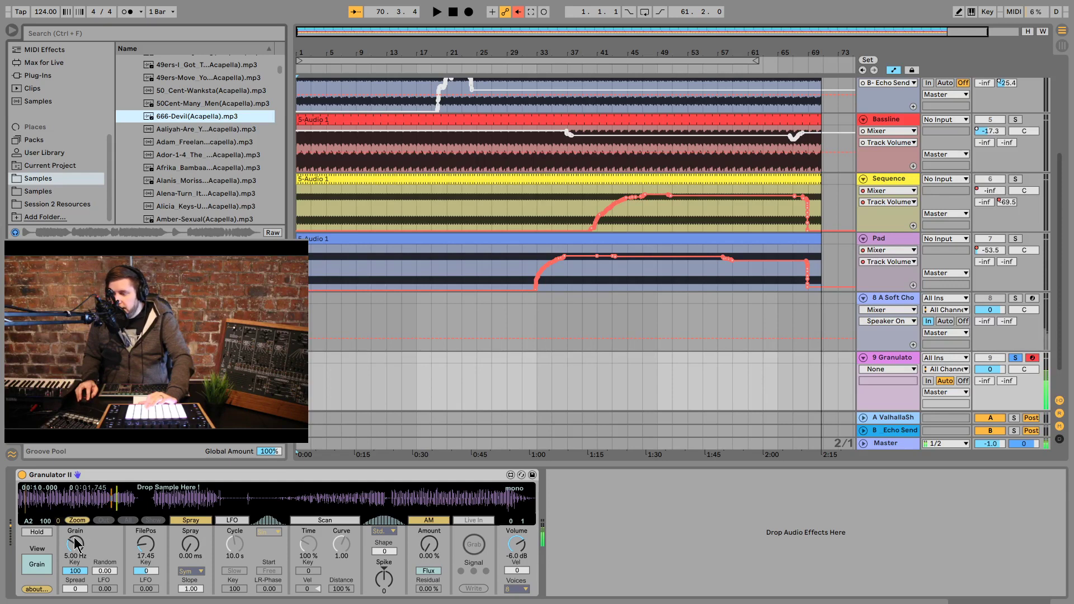
drag(75, 541, 75, 507)
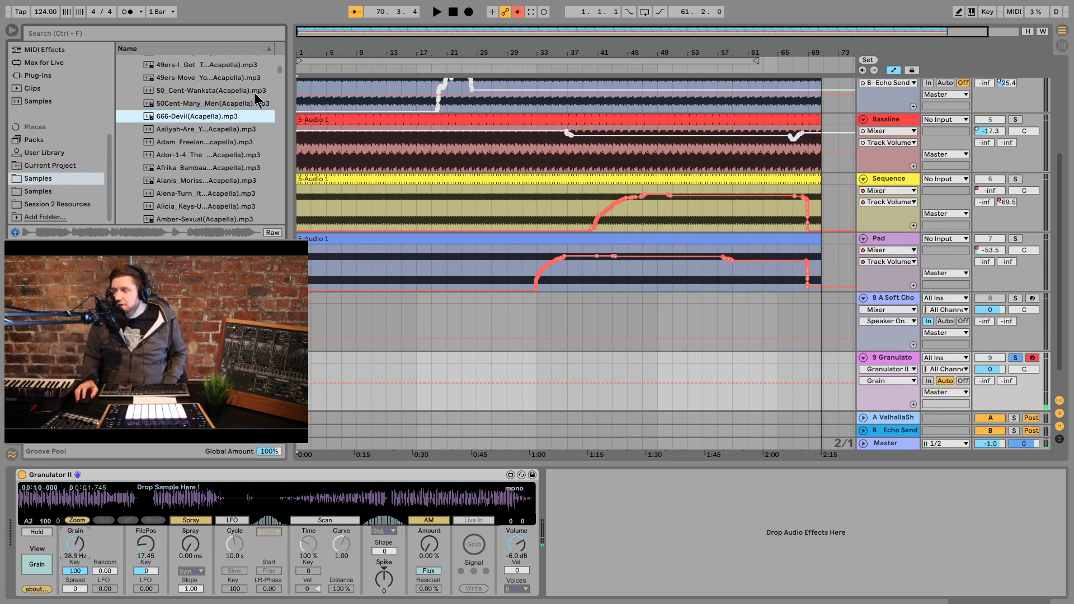
Step: Look through the Reimann sample library, opening the Loops and guest samples folders of its second artist pack
click(49, 192)
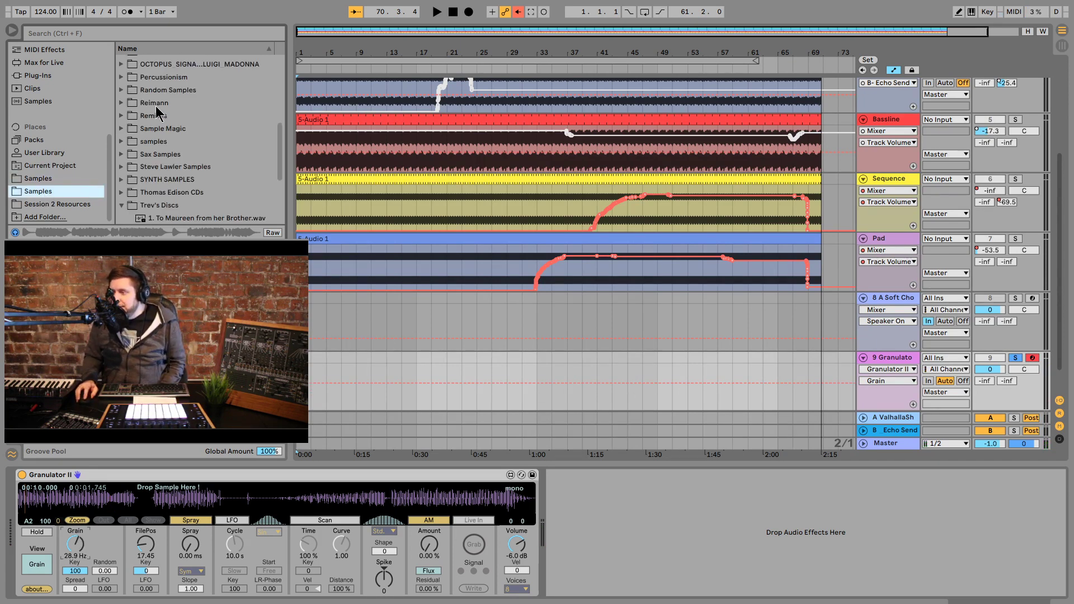
click(122, 103)
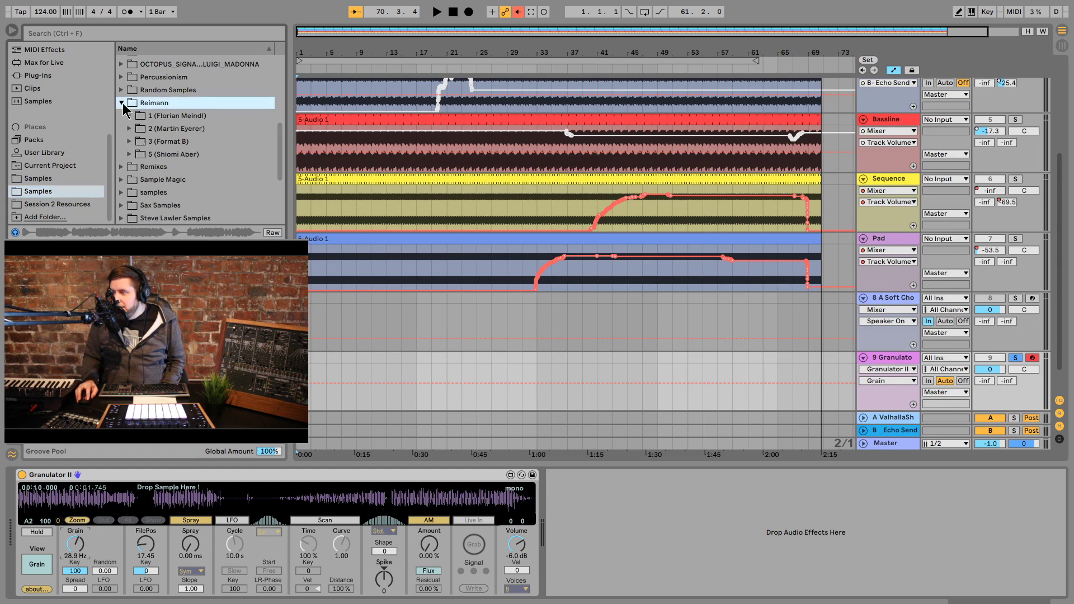
click(130, 128)
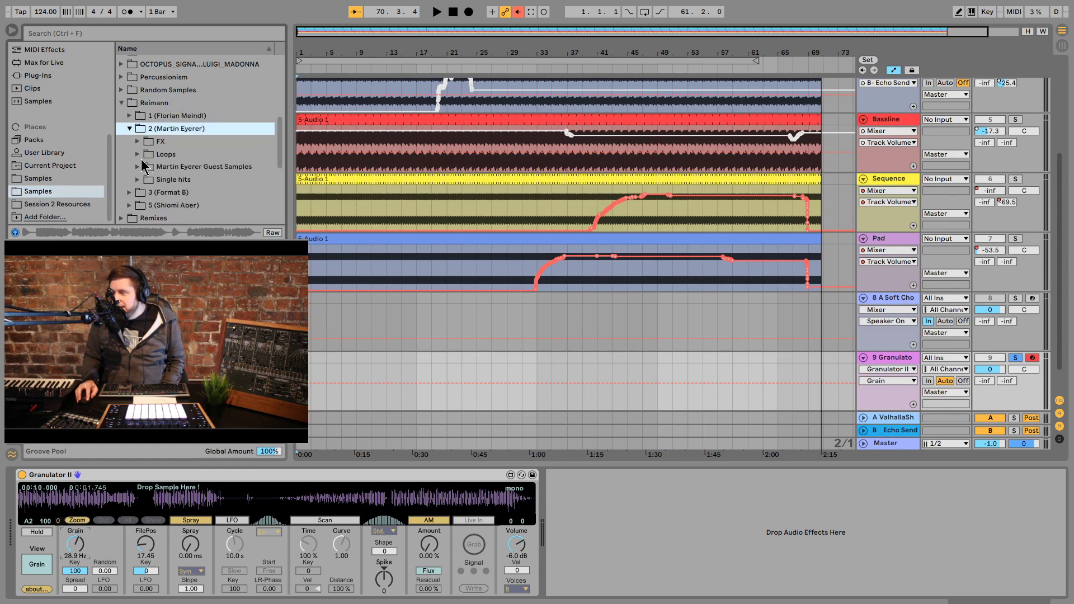
click(138, 154)
scroll(148, 184, down, 5)
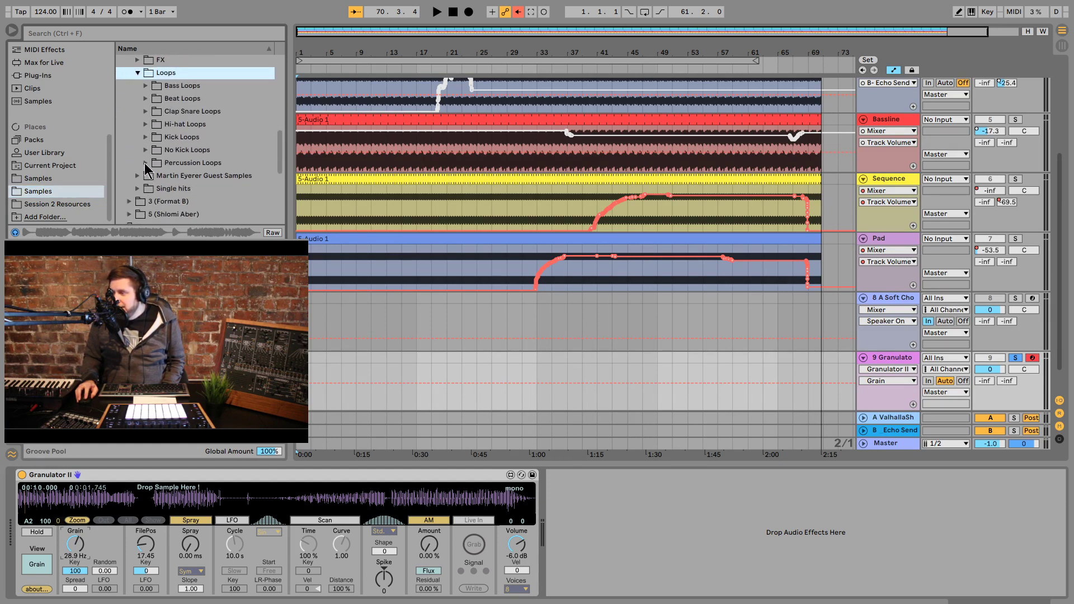
scroll(145, 163, down, 2)
click(137, 122)
scroll(139, 121, down, 2)
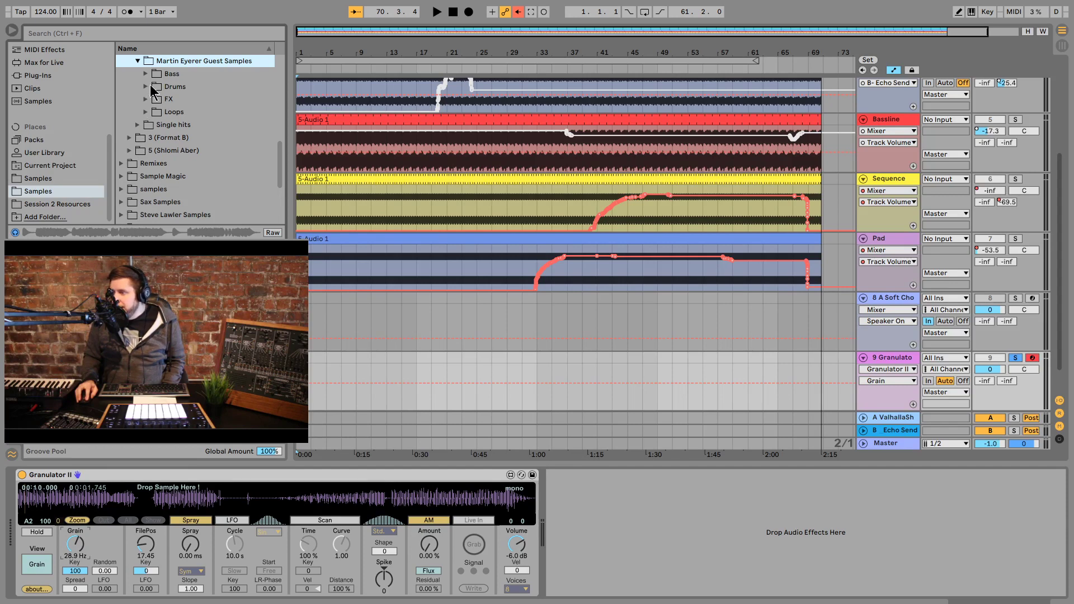
Step: Audition the RK2 loops in the guest samples' 126bpm Loop B folder, through to pb13.wav
click(146, 112)
click(156, 138)
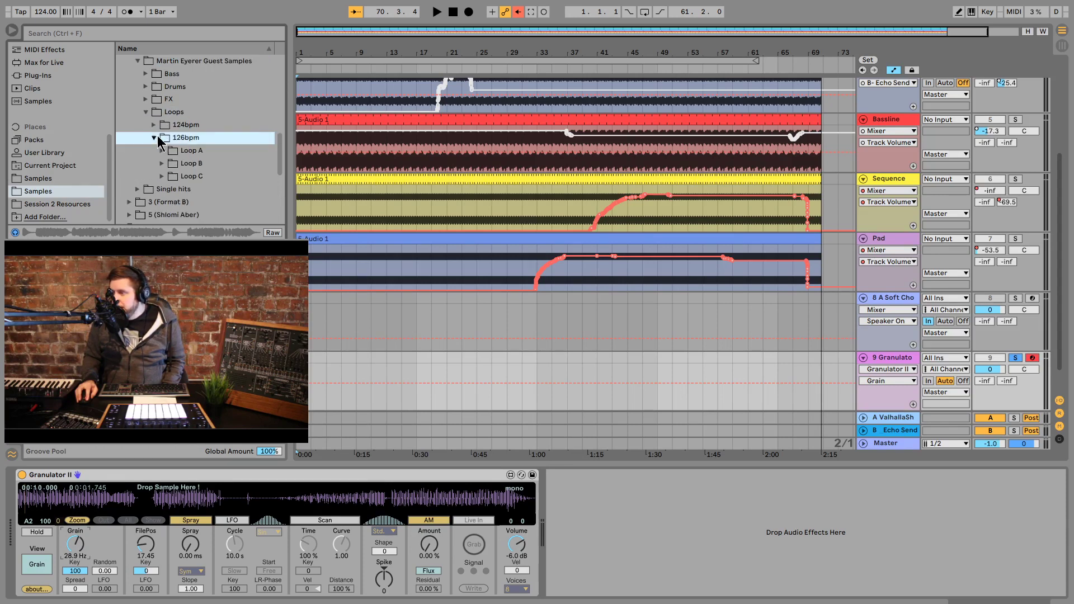
click(165, 163)
click(182, 189)
scroll(207, 190, down, 1)
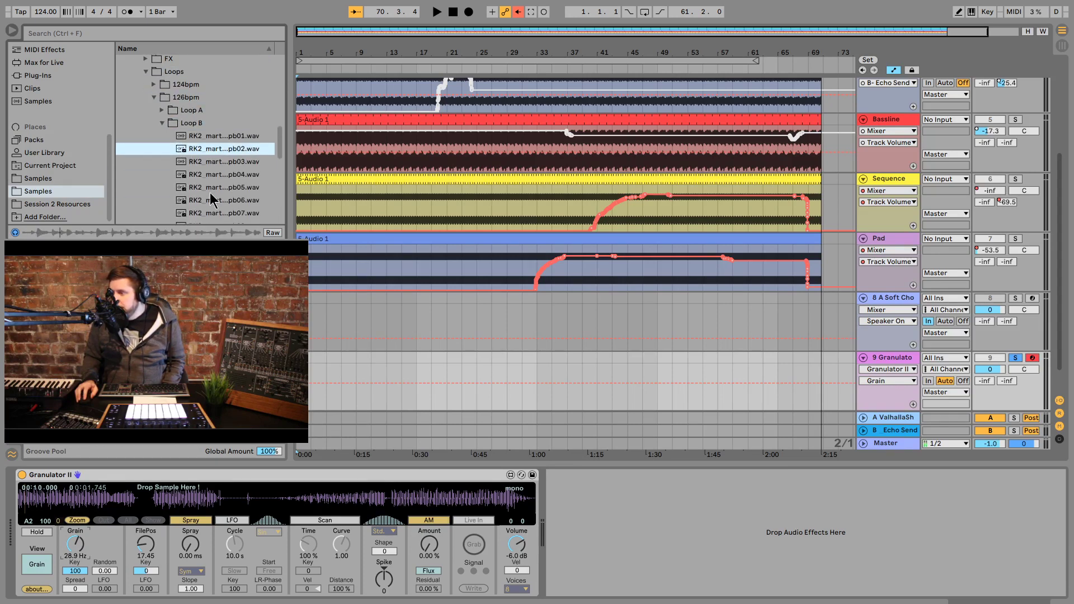
click(208, 190)
click(210, 206)
scroll(202, 190, down, 2)
click(201, 187)
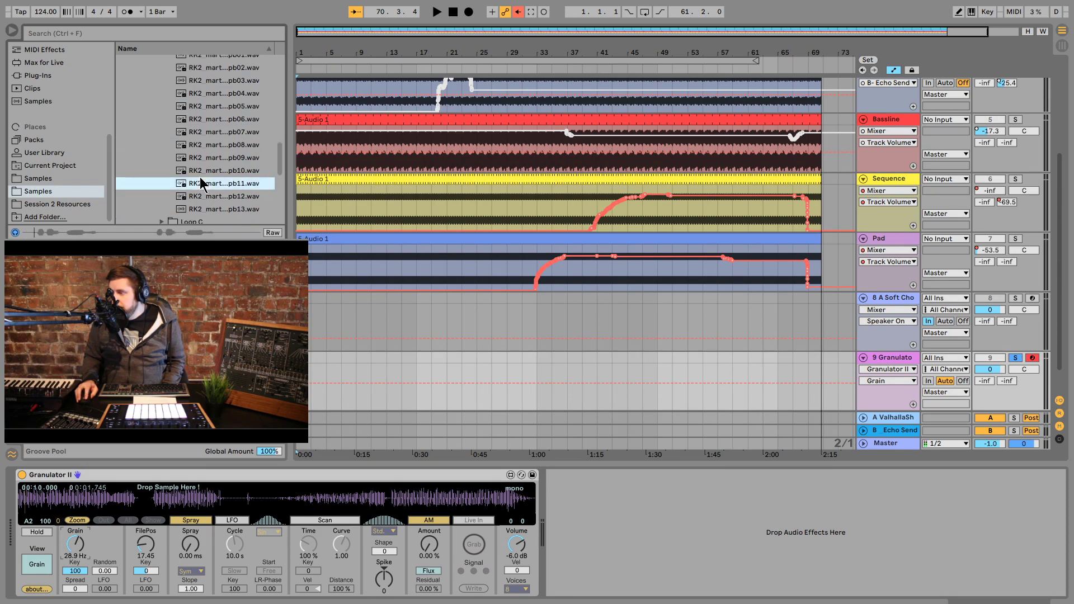
click(206, 197)
click(208, 210)
scroll(208, 213, down, 2)
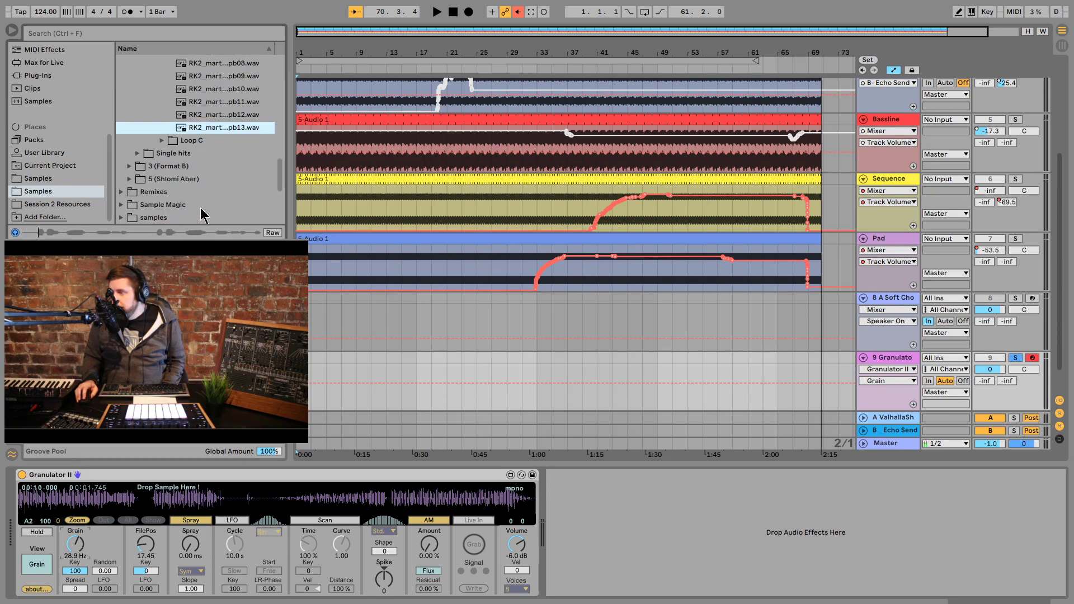
Step: Look through the remaining sample library folders, including samples, Vinyl House Drum Samples - Zenhiser and wa_synth_drums, for a sample to granulate
scroll(143, 166, down, 2)
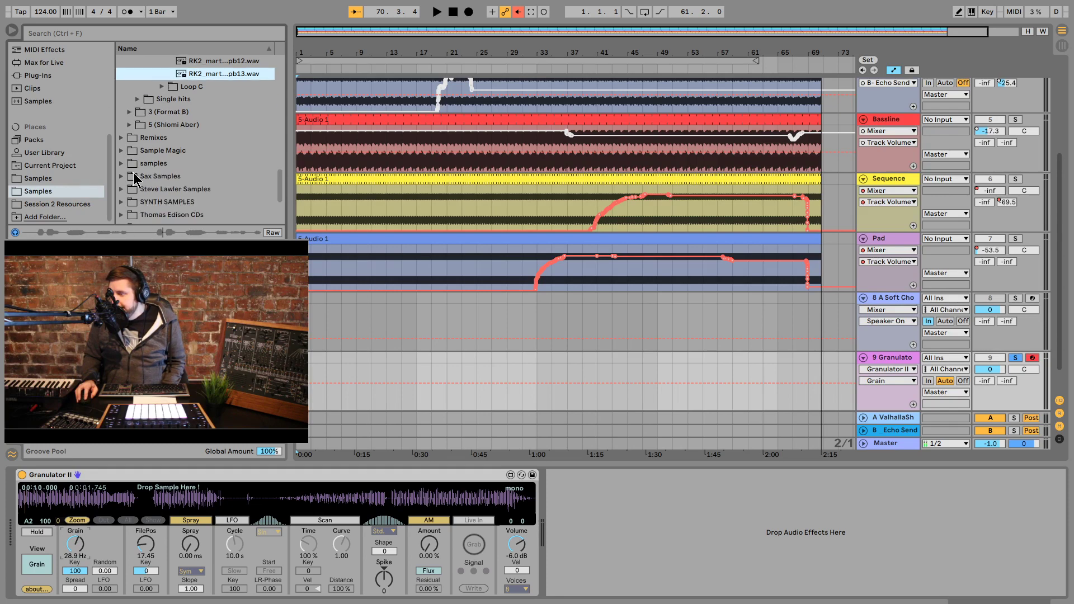
scroll(132, 146, down, 2)
click(121, 109)
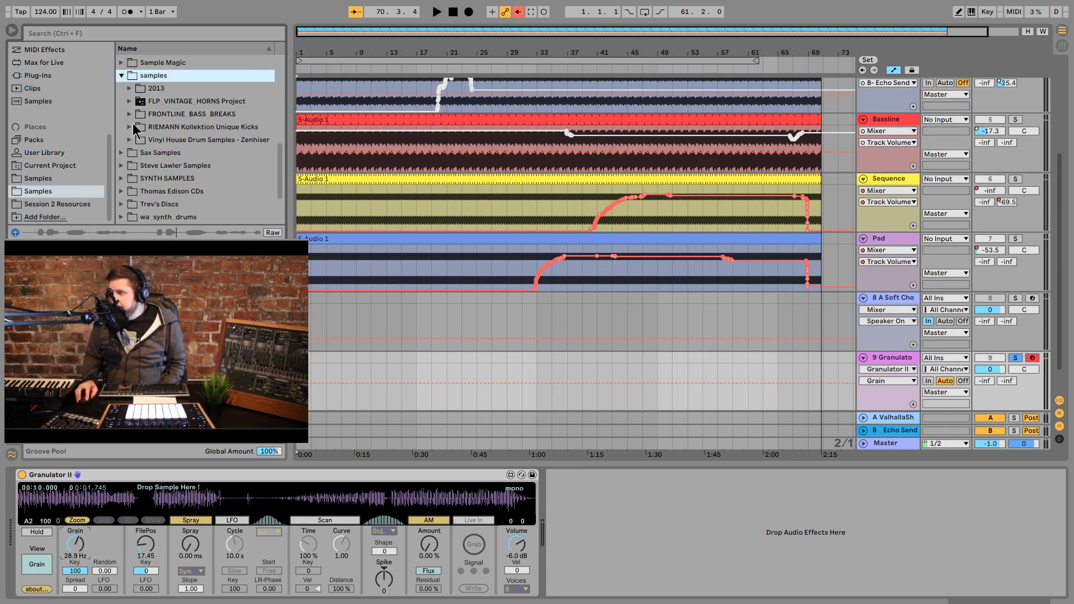
click(133, 141)
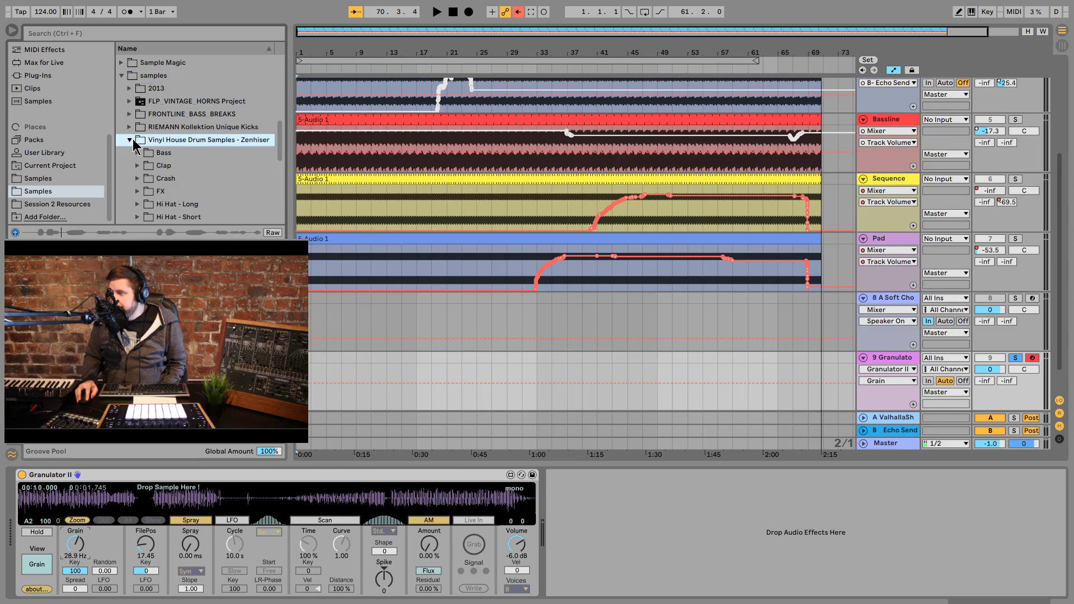
click(131, 141)
scroll(155, 157, down, 1)
scroll(133, 185, down, 2)
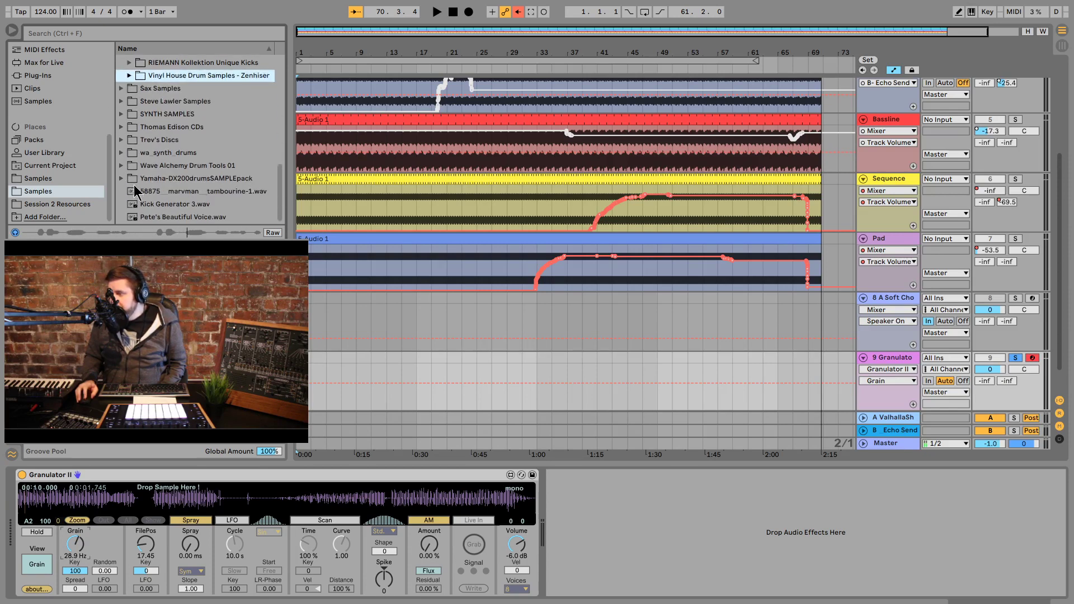
click(122, 153)
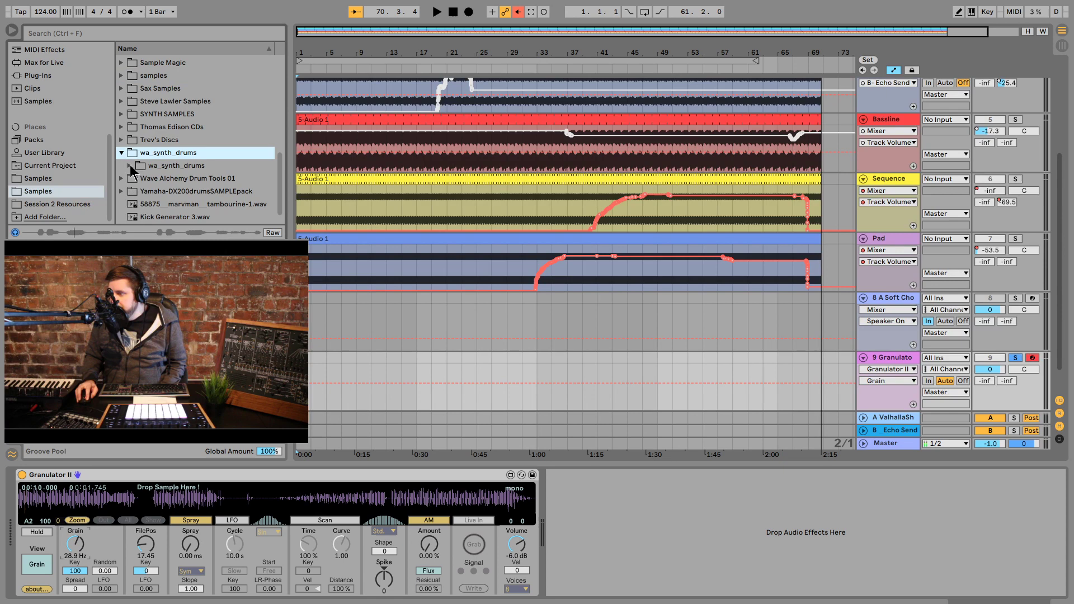
scroll(276, 175, down, 1)
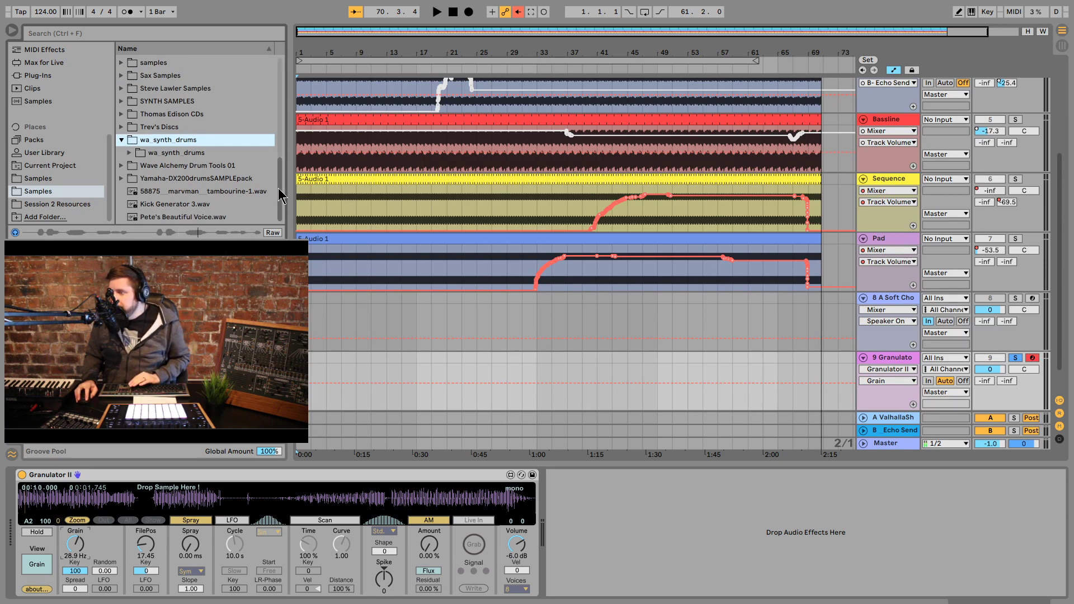
scroll(269, 191, up, 2)
scroll(223, 207, down, 2)
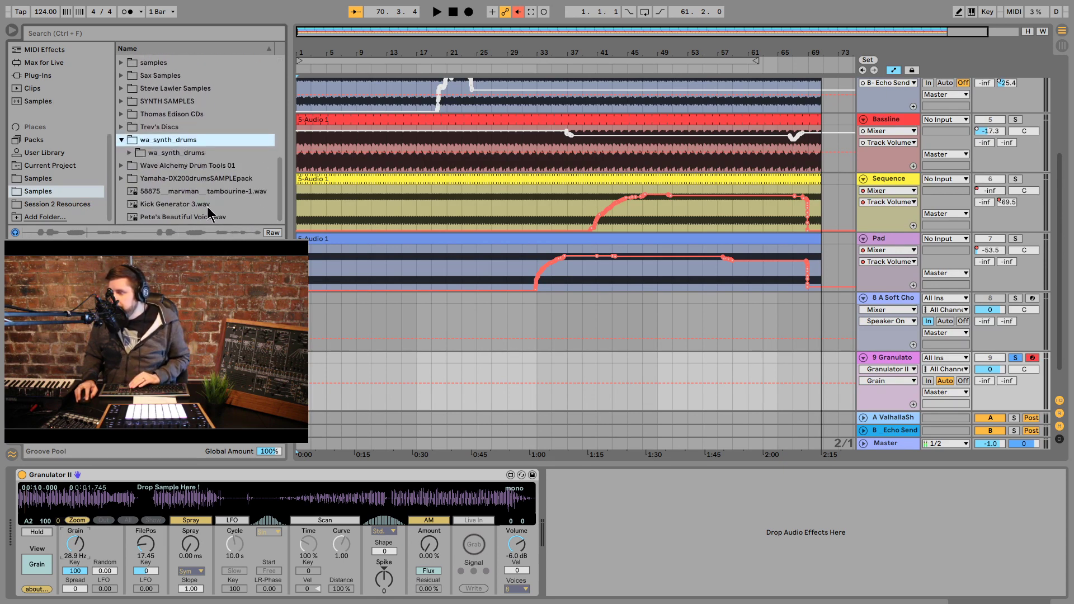
Step: Load Pete's Beautiful Voice.wav into Granulator II, with the file position at 22.98 and the grain rate at 4.01 Hz
click(213, 217)
drag(201, 497, 202, 500)
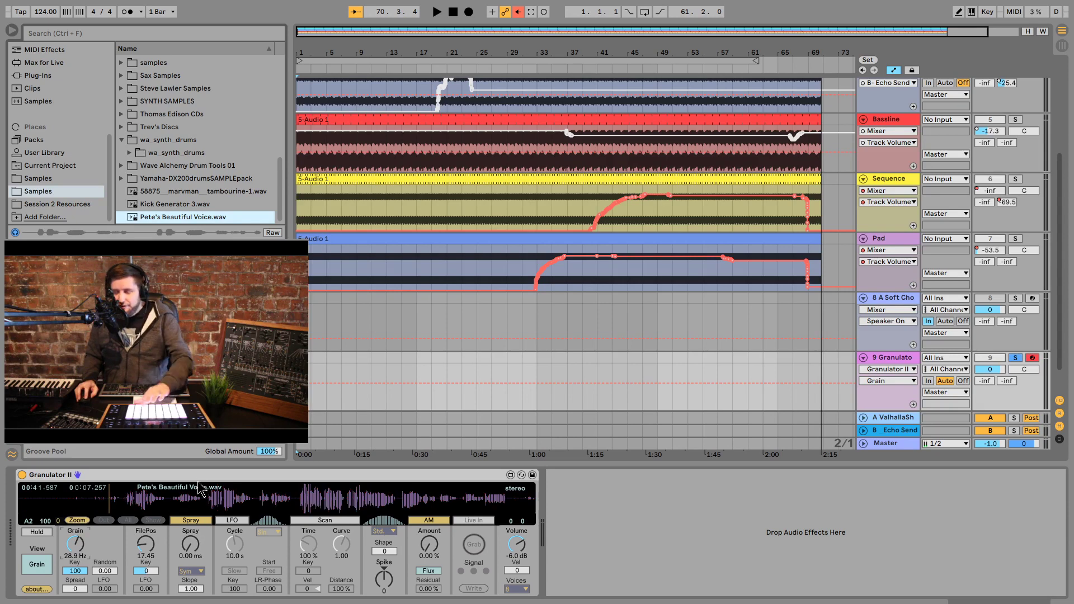
drag(110, 496, 127, 496)
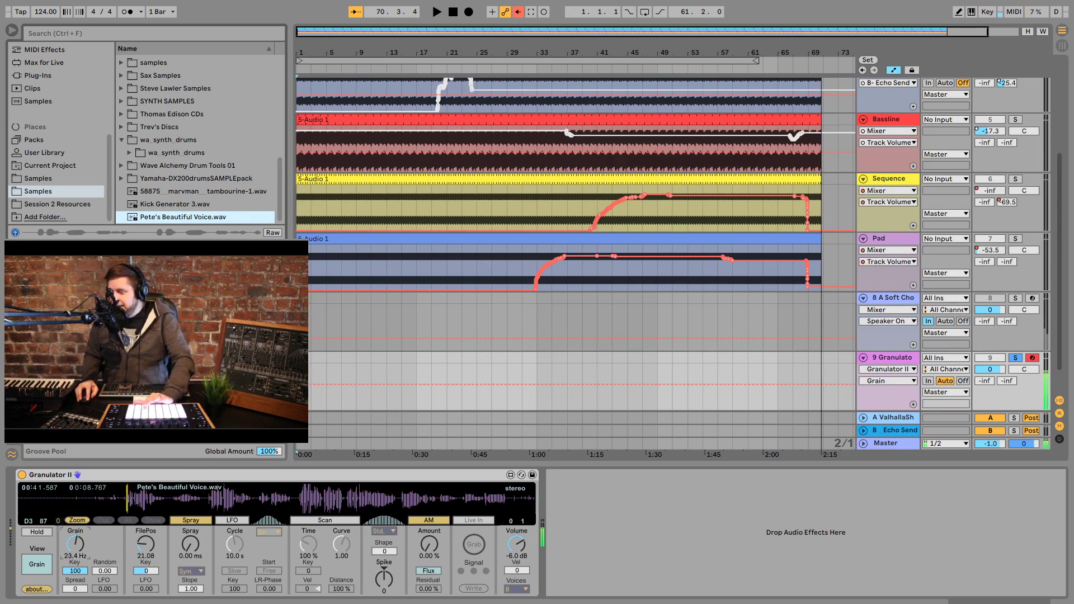
mouse_move(81, 547)
mouse_down()
mouse_move(81, 570)
mouse_move(81, 561)
mouse_up()
drag(125, 499, 137, 501)
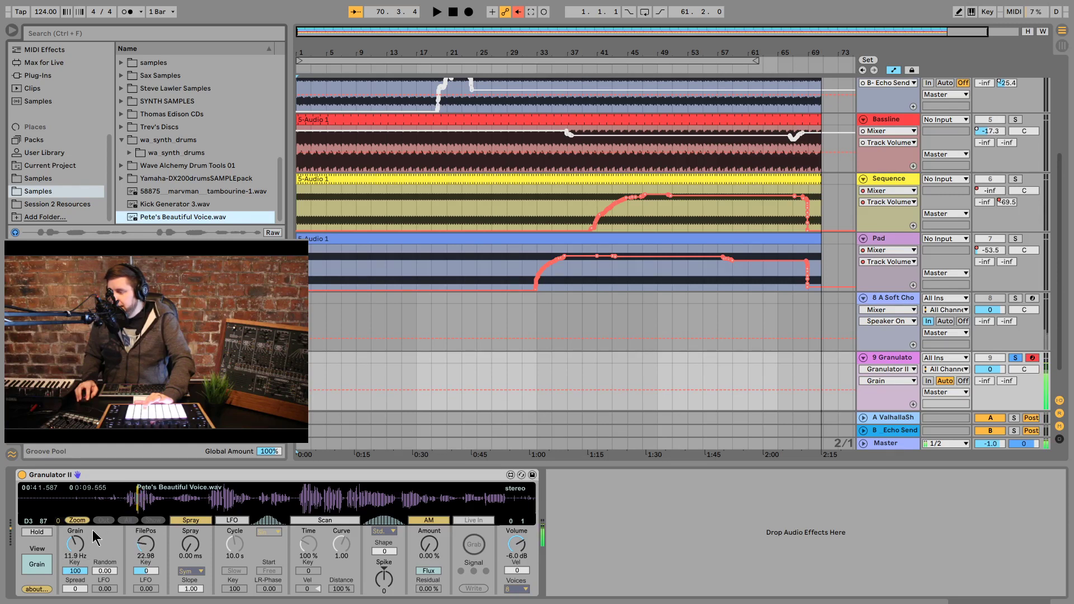
drag(76, 543, 76, 557)
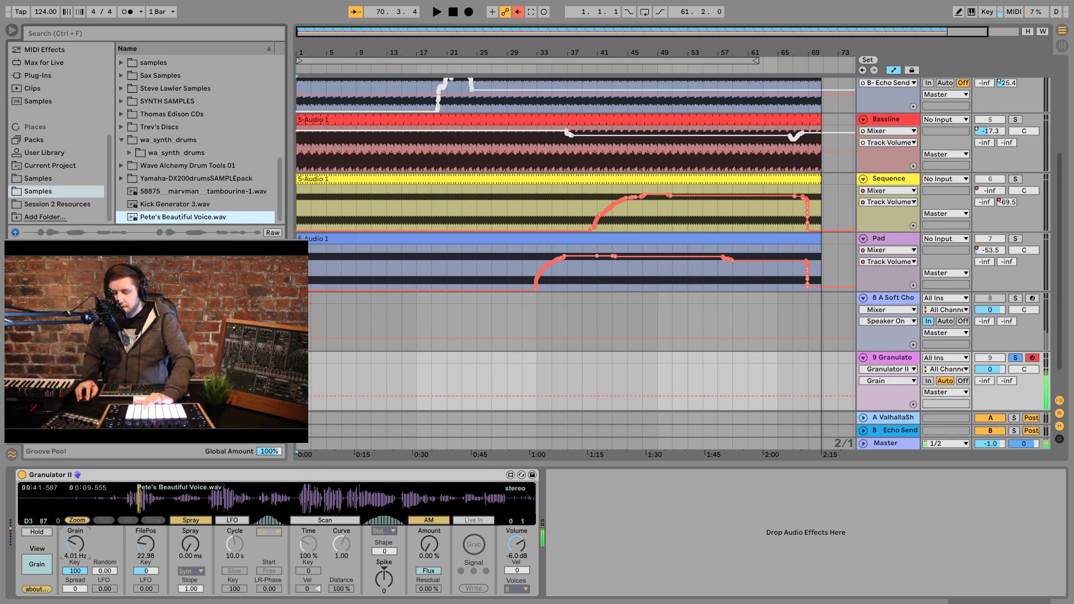
Step: Set Granulator II's amp envelope to a 6.44 s attack and a 16.6 s release
click(36, 564)
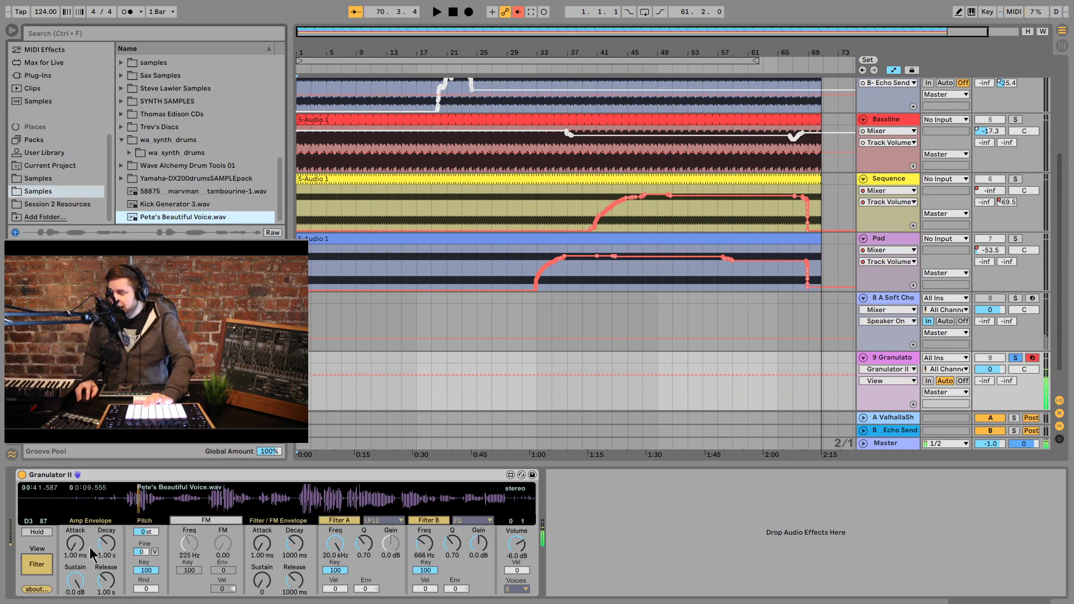
drag(75, 544, 75, 528)
mouse_move(112, 588)
mouse_down()
mouse_move(112, 579)
mouse_move(113, 590)
mouse_up()
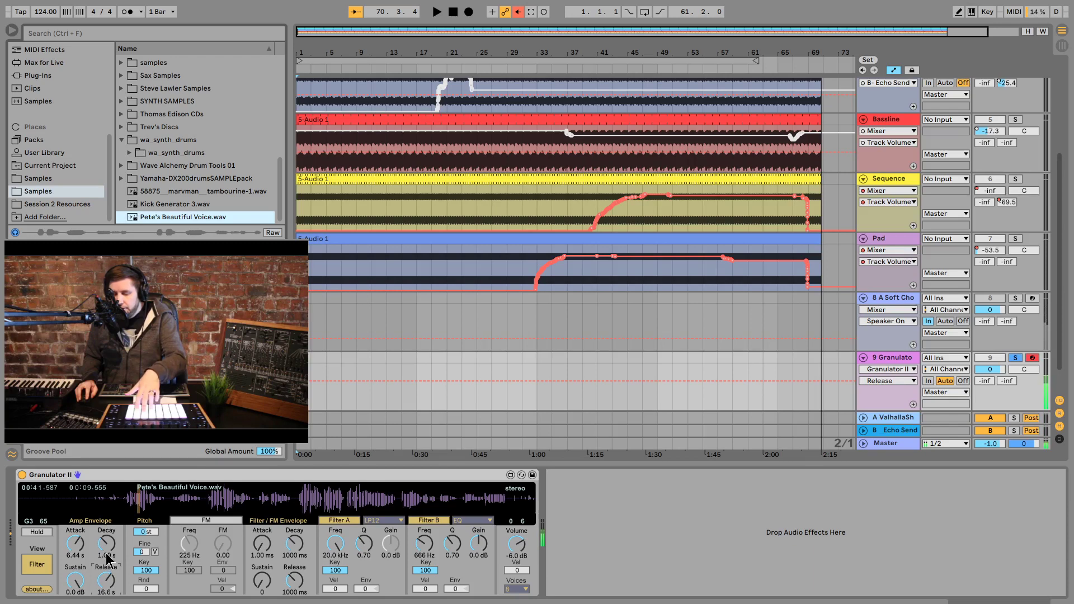
Step: Set Granulator II's grain rate to 5.74 Hz and lower the Granulator track's volume to -68.0 dB
click(46, 567)
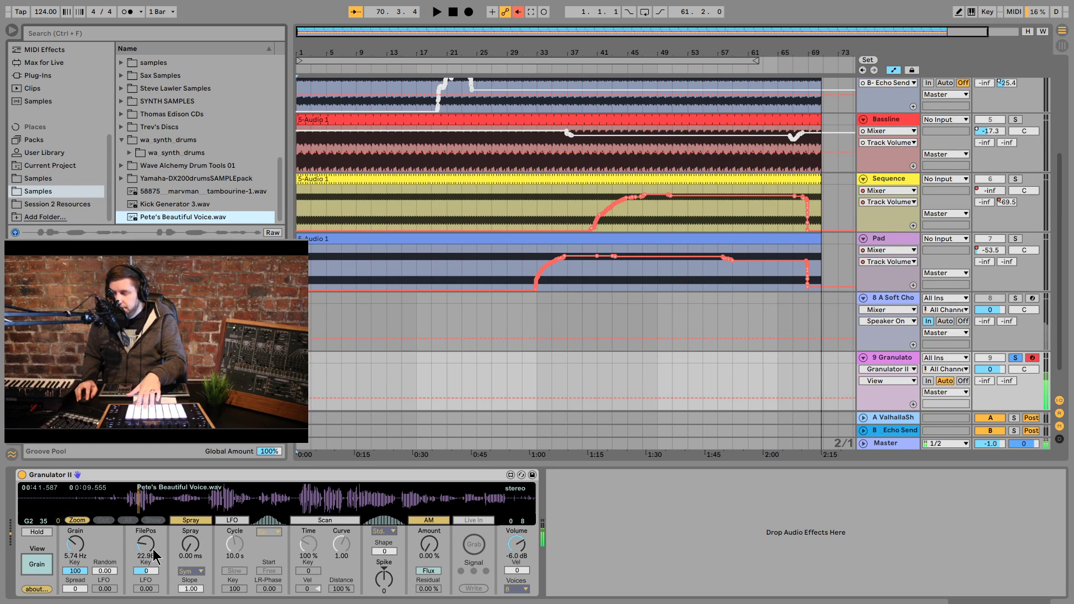
mouse_move(85, 552)
mouse_down()
mouse_move(85, 577)
mouse_move(85, 545)
mouse_up()
drag(985, 368, 986, 430)
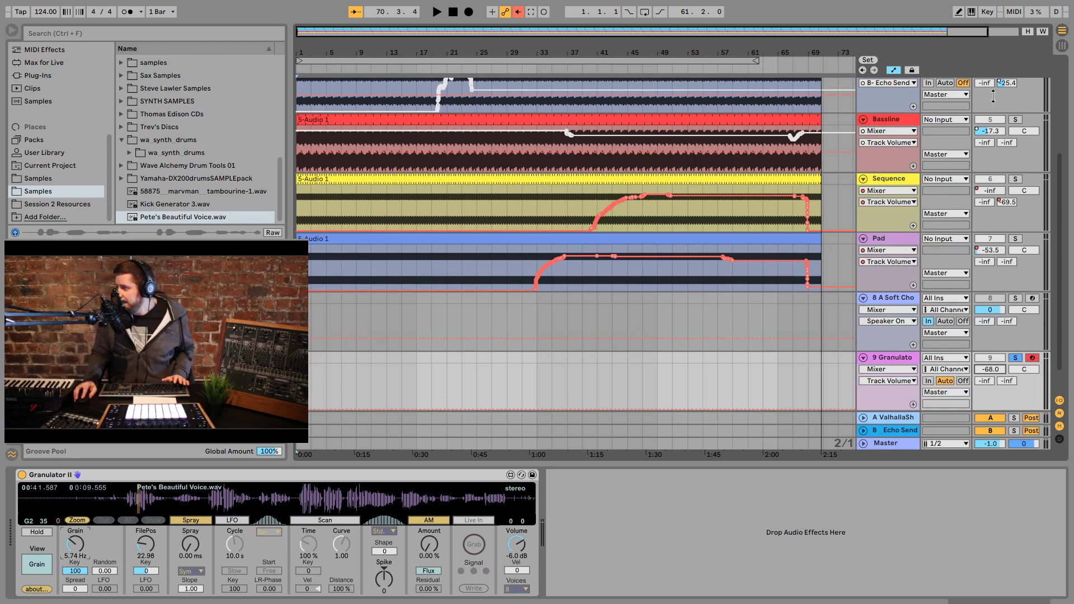
Step: Switch to Session View and examine the MIDI mappings of the mixer tracks
key(Tab)
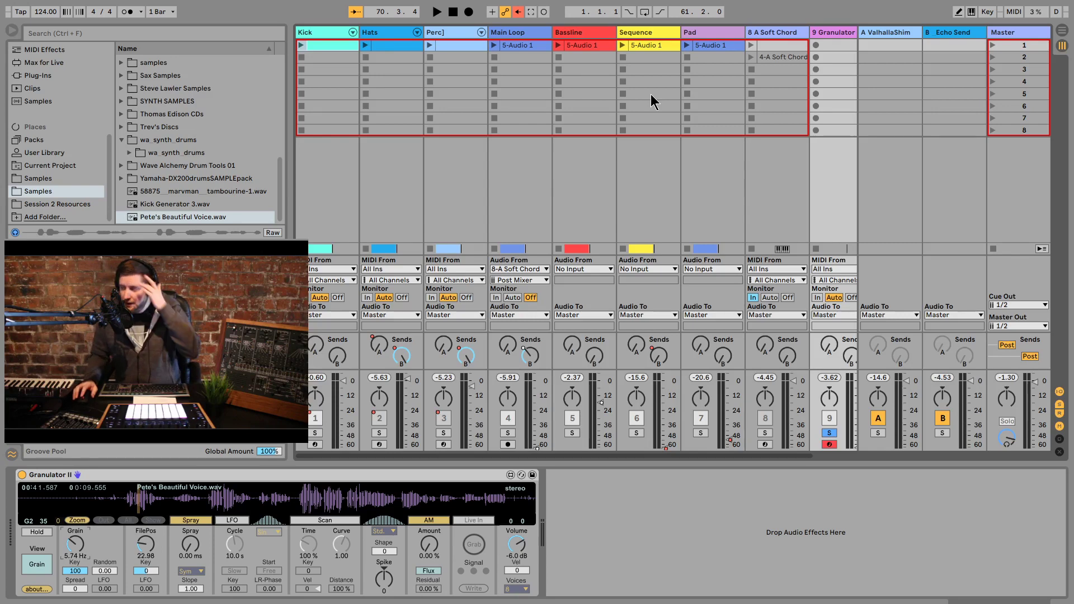
click(1014, 12)
drag(682, 456, 744, 457)
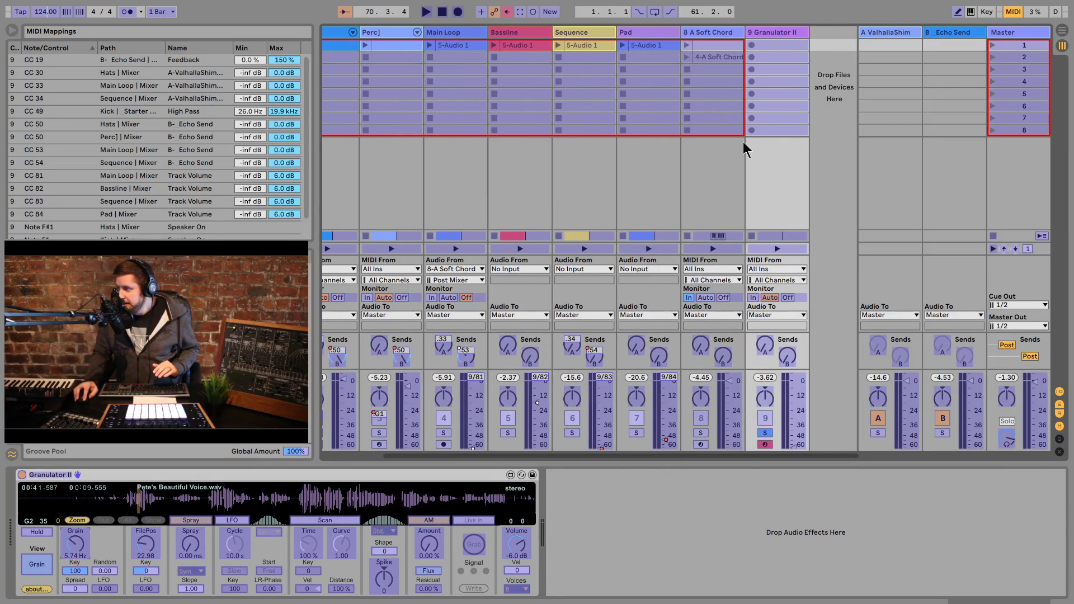
click(1012, 12)
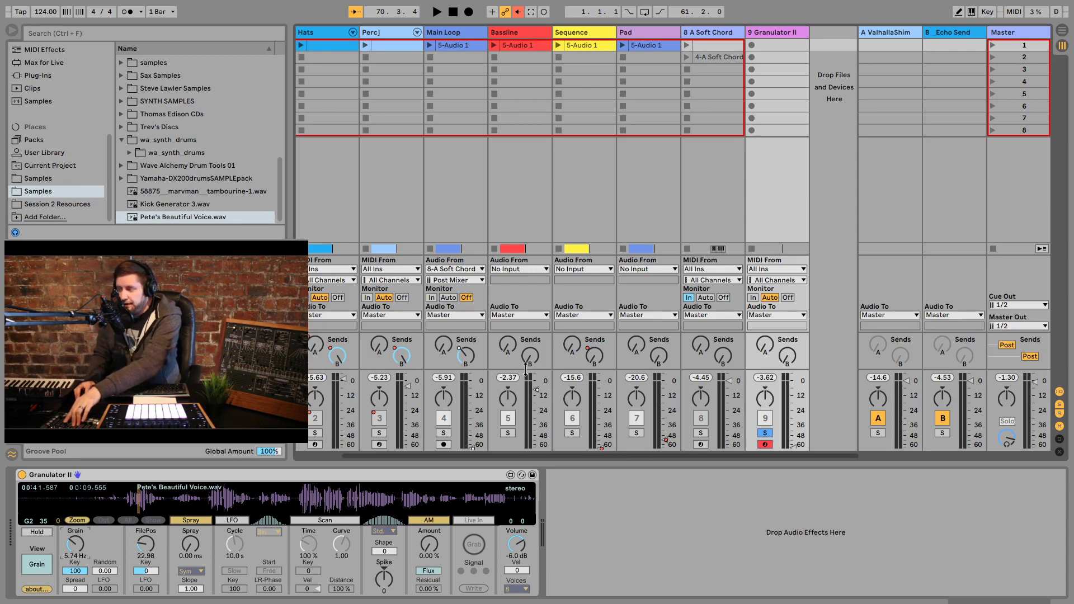
Step: Enlarge the Session View mixer to show numeric track volumes and try out levels on the Bassline track
drag(524, 371, 525, 347)
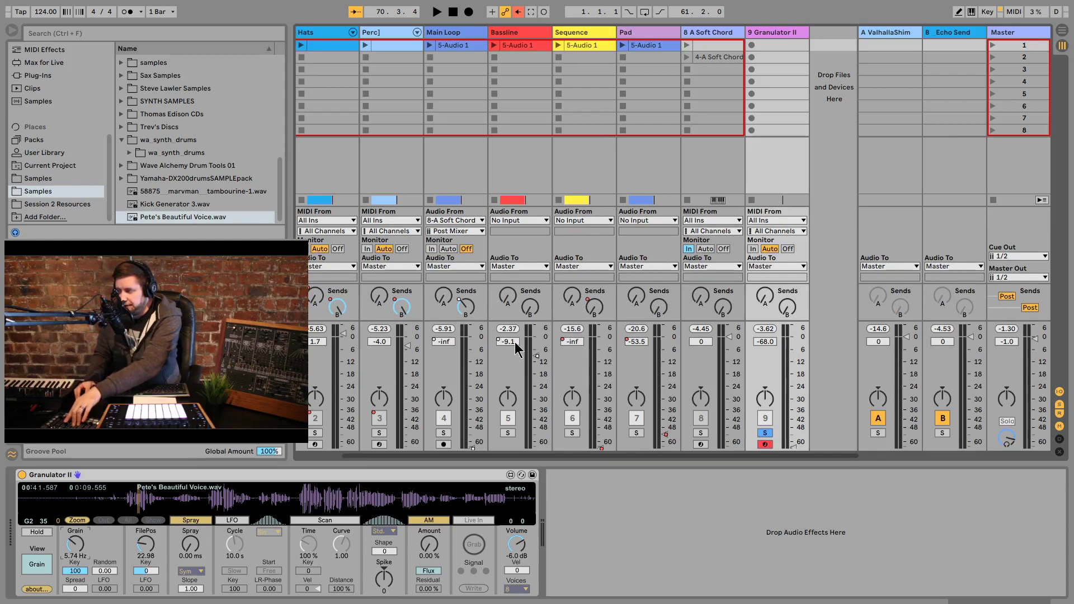
click(511, 343)
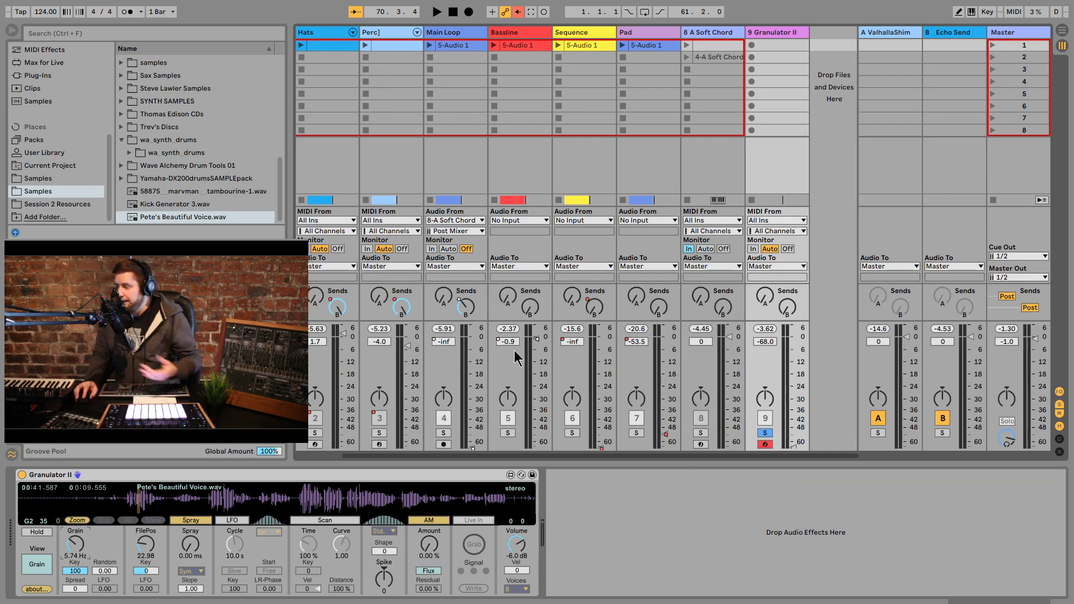
mouse_move(514, 346)
mouse_down()
mouse_move(508, 334)
mouse_move(510, 371)
mouse_move(497, 364)
mouse_up()
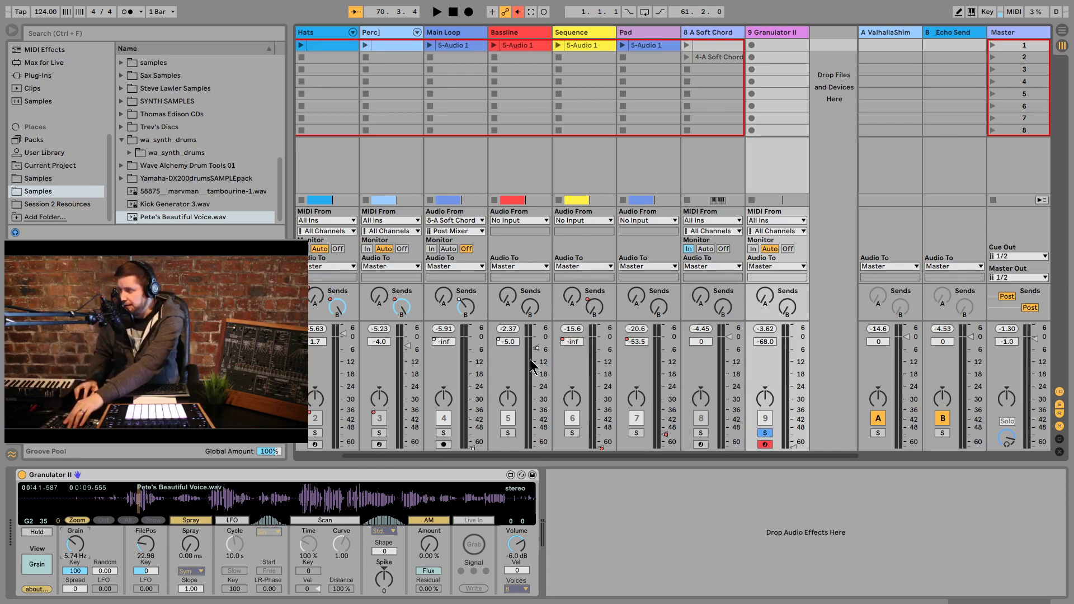
Step: Limit the maximum of the Bassline's track volume MIDI mapping (CC 82) to -0.9 dB
click(1014, 12)
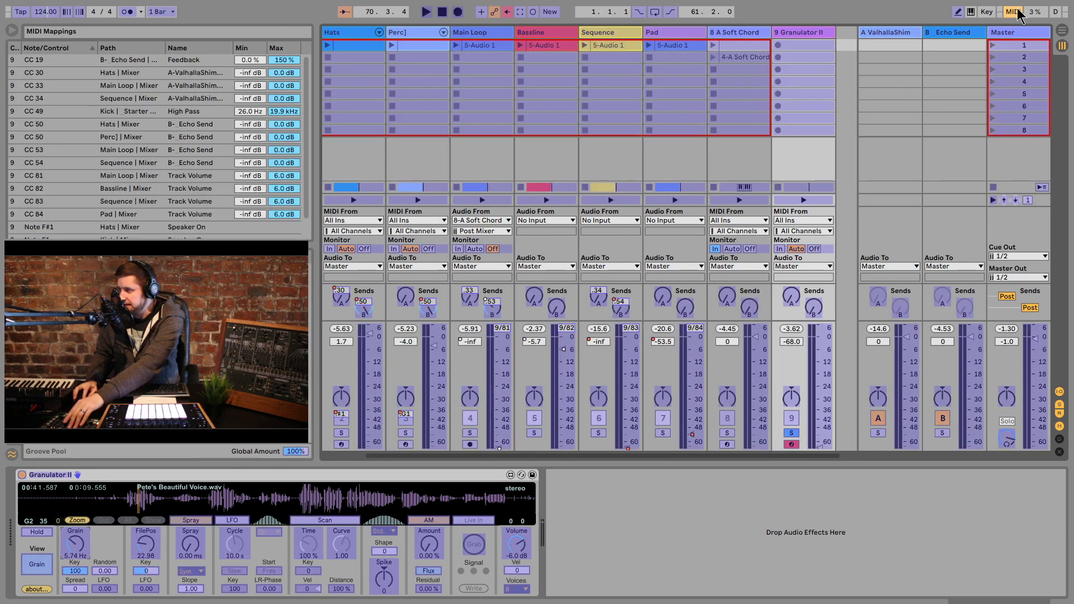
click(564, 352)
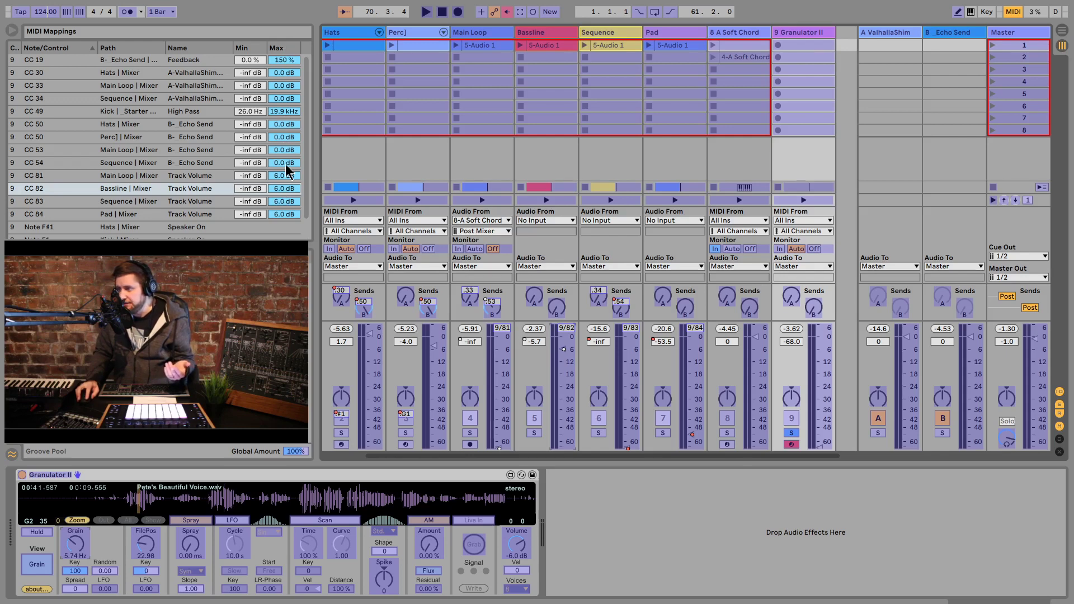
click(284, 190)
text(-0.9)
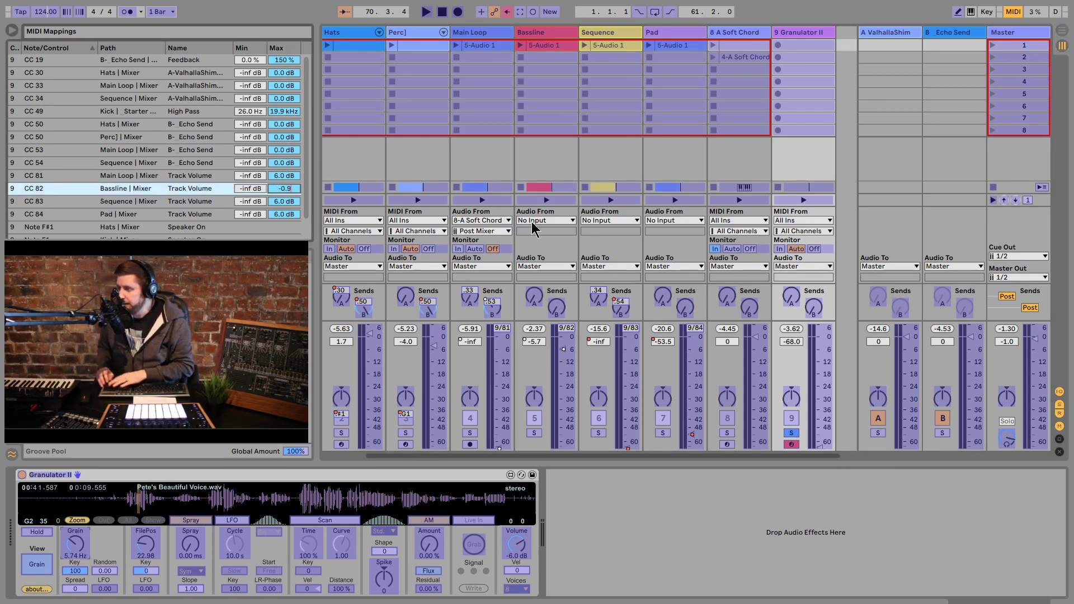
key(Return)
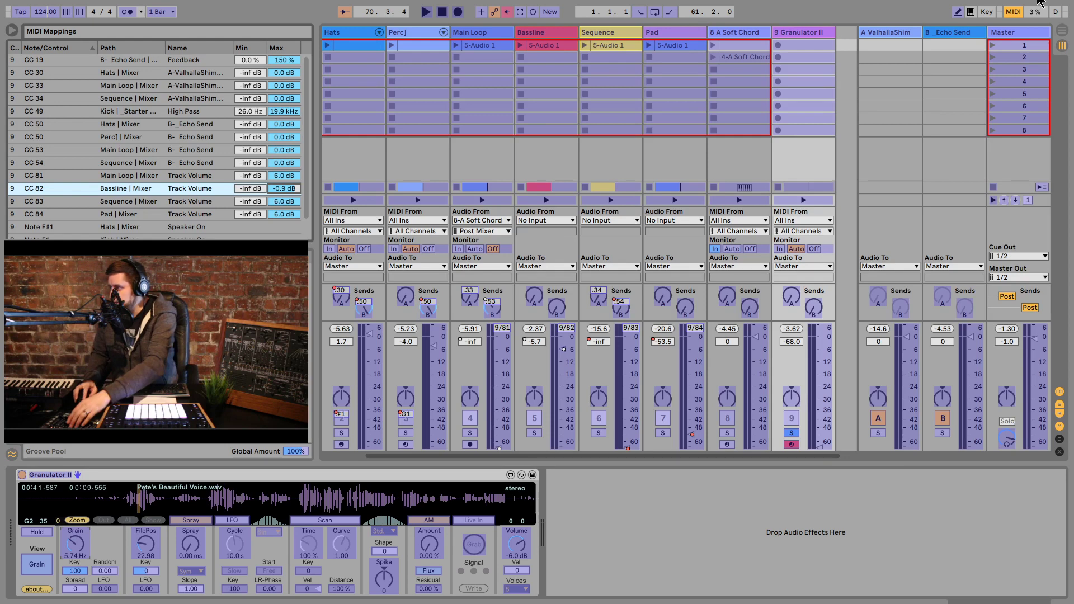
click(1011, 13)
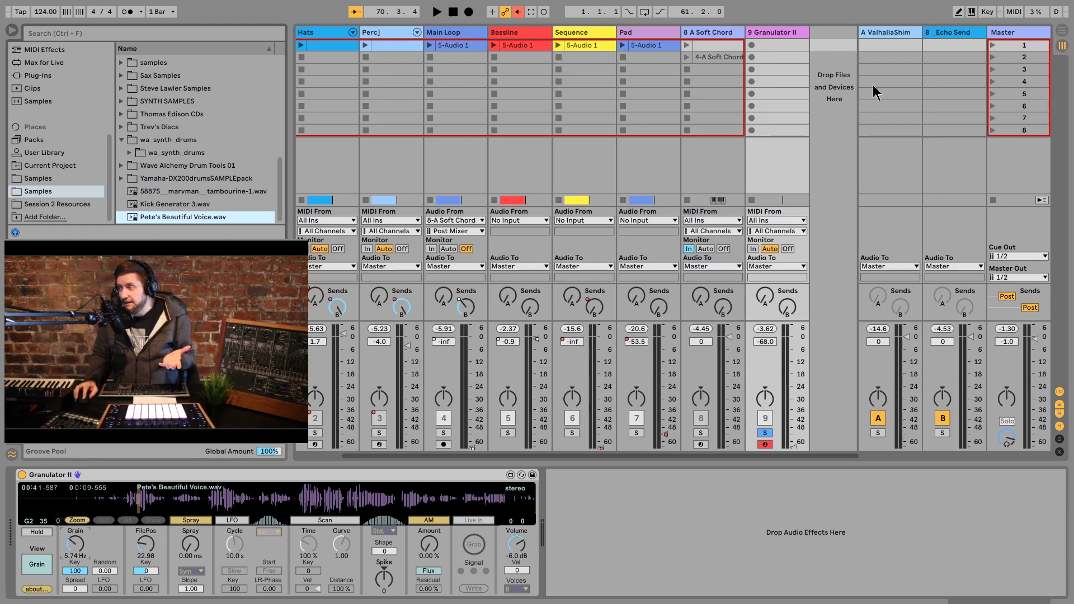
Step: Invert the Bassline's track volume MIDI mapping by setting its minimum to -0.9 dB and its maximum to -inf dB
click(1014, 13)
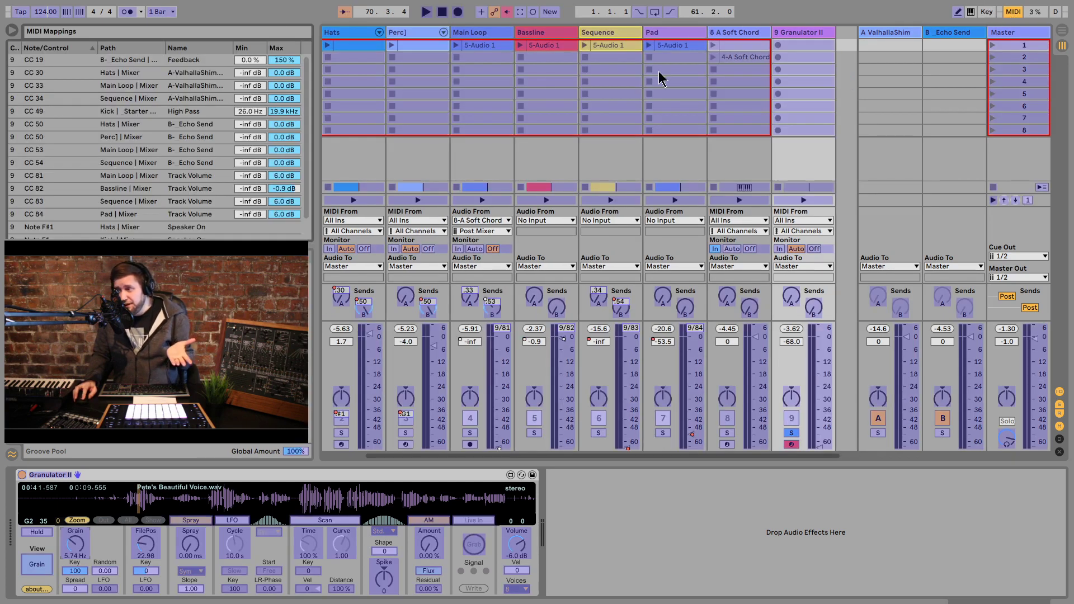
click(249, 189)
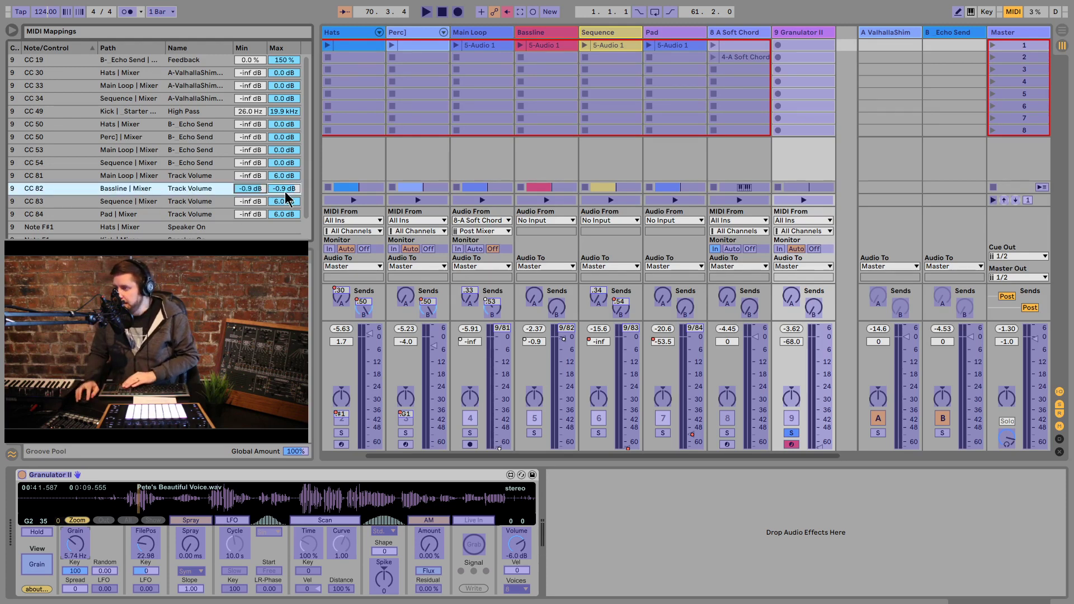
drag(285, 191, 284, 252)
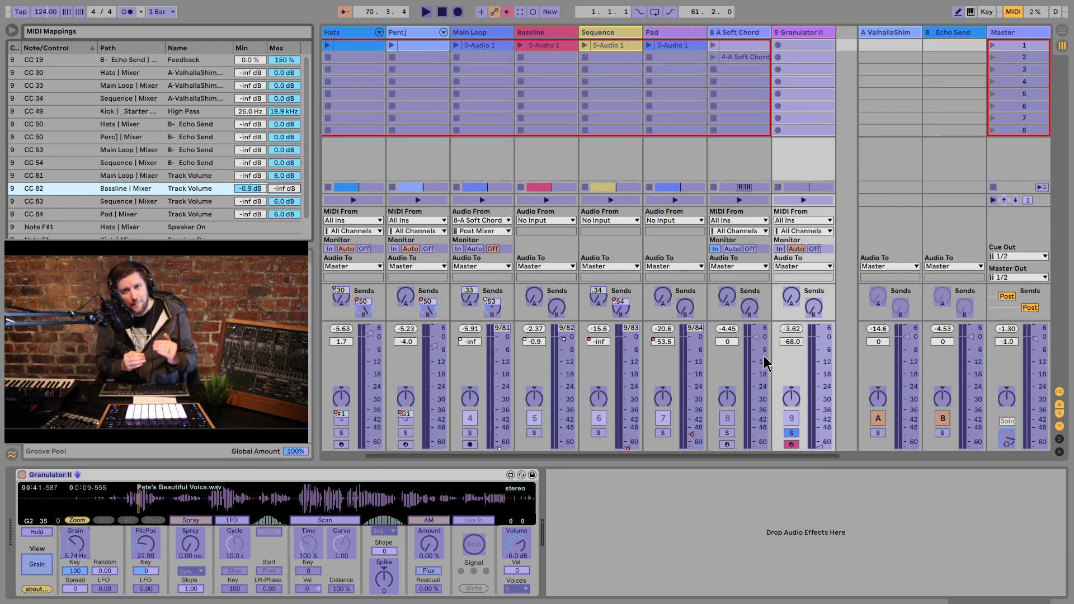
click(1013, 11)
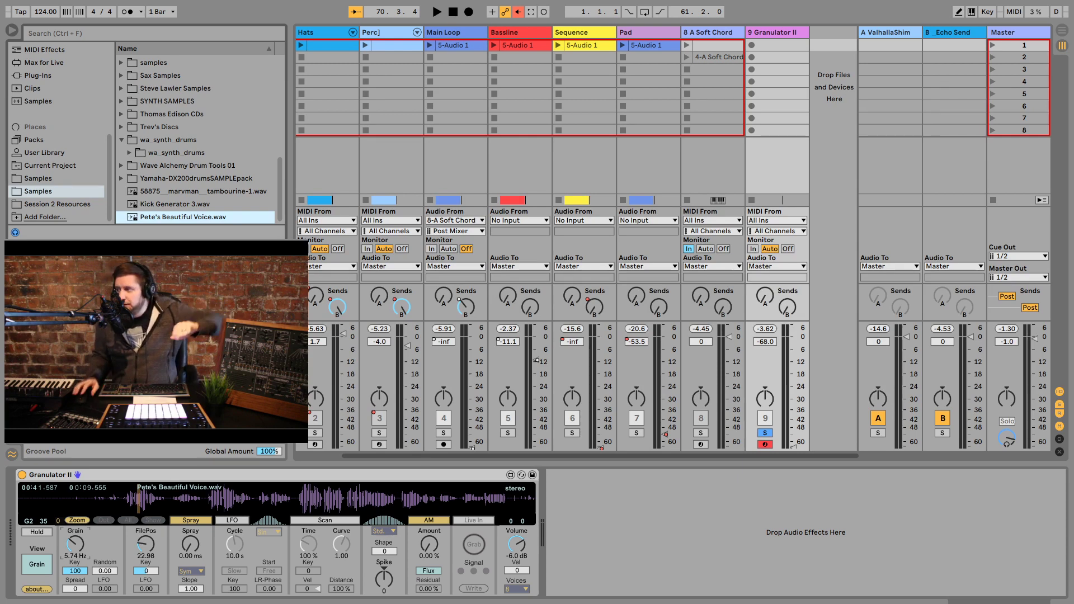
Step: Play the song in Arrangement View and clear the Granulator track's solo so all tracks are heard
key(space)
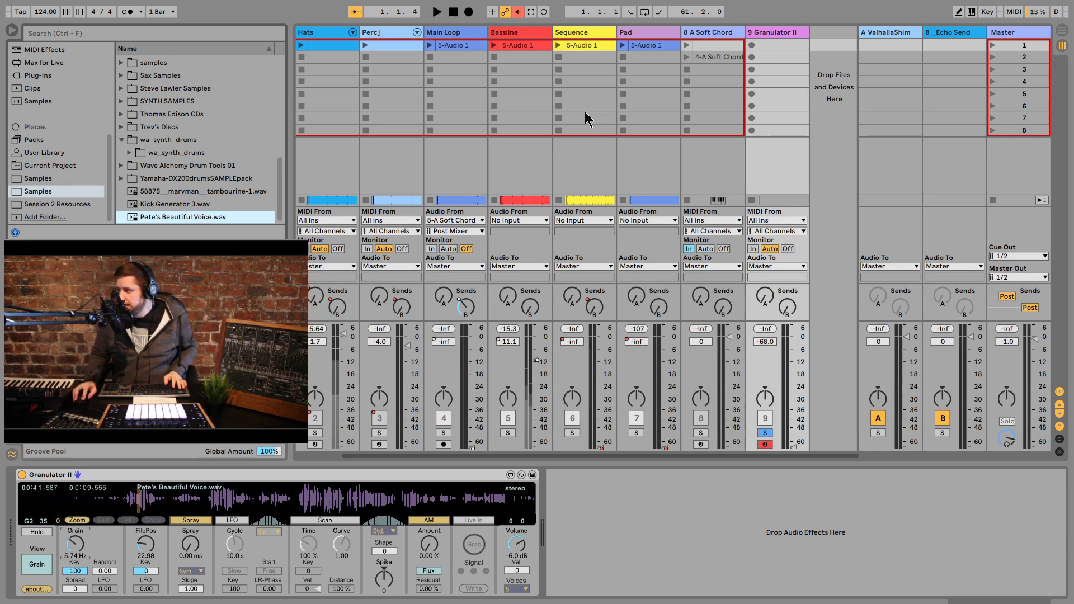
key(Tab)
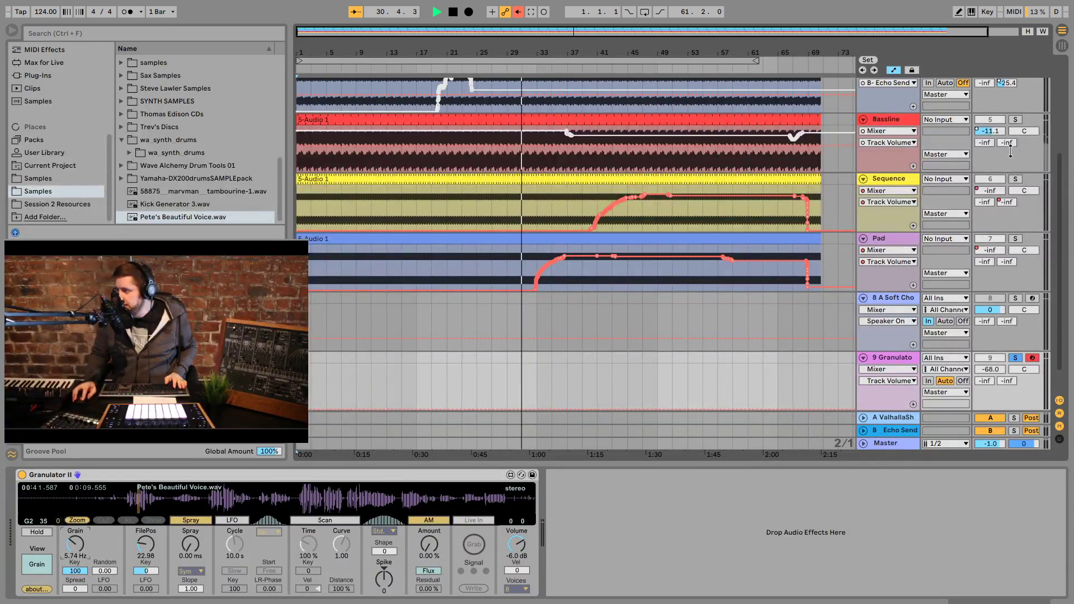
double_click(1017, 299)
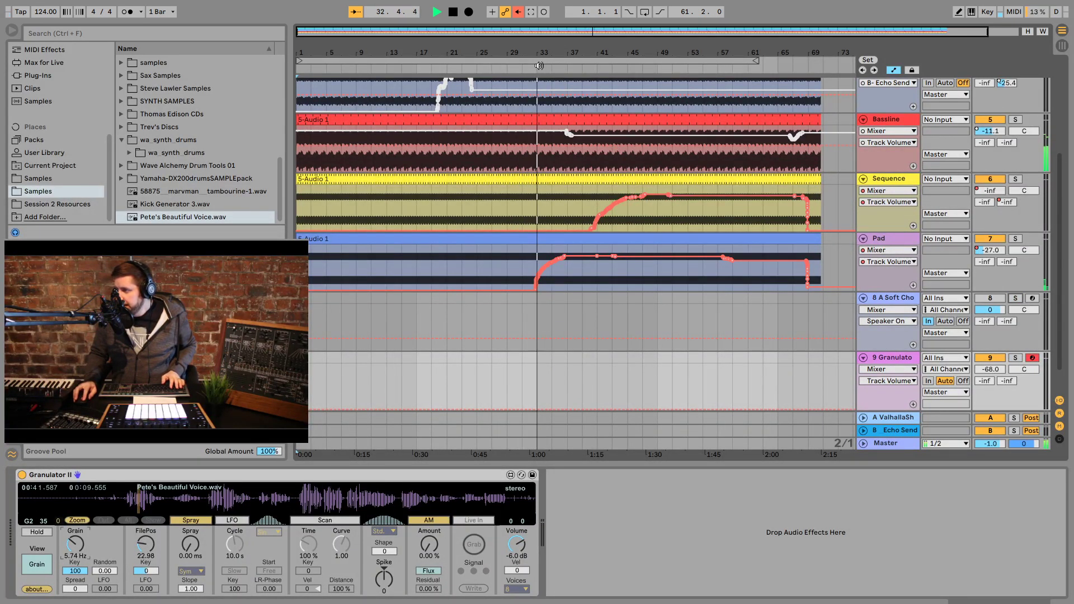
Step: Loop the two bars starting at bar 33 of the arrangement and return to Session View
drag(537, 109, 552, 109)
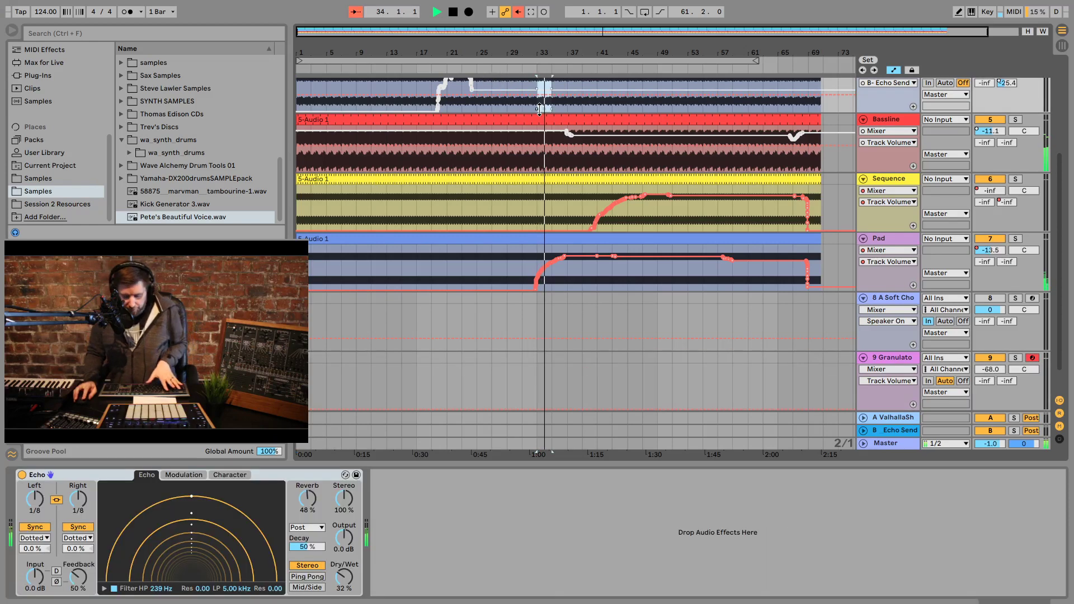
click(1062, 47)
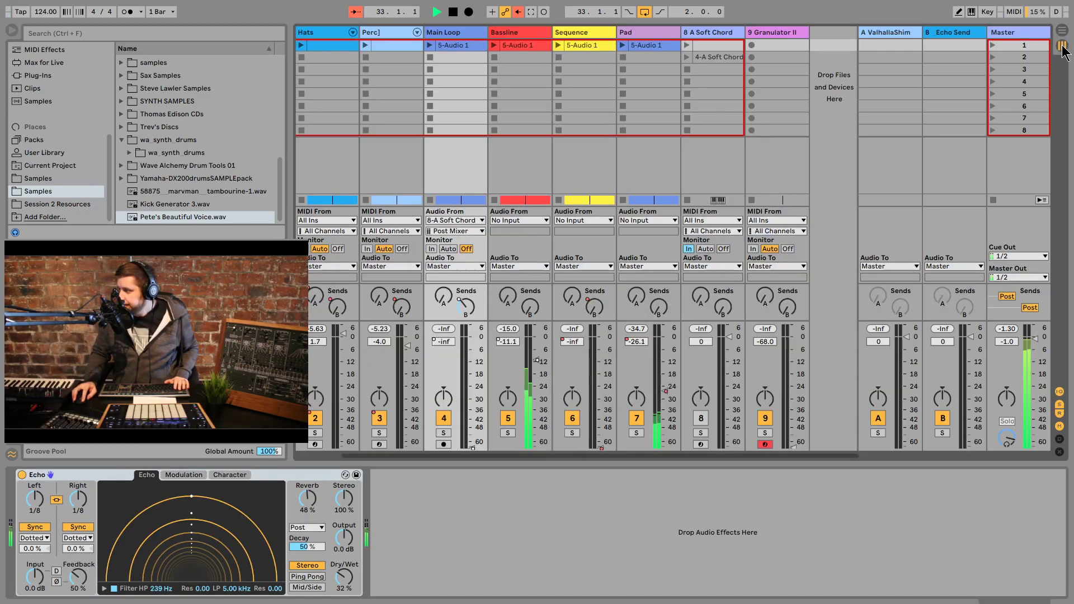
Step: Add an Auto Filter to the Master track and place it before the Limiter
click(1018, 32)
scroll(72, 140, up, 1)
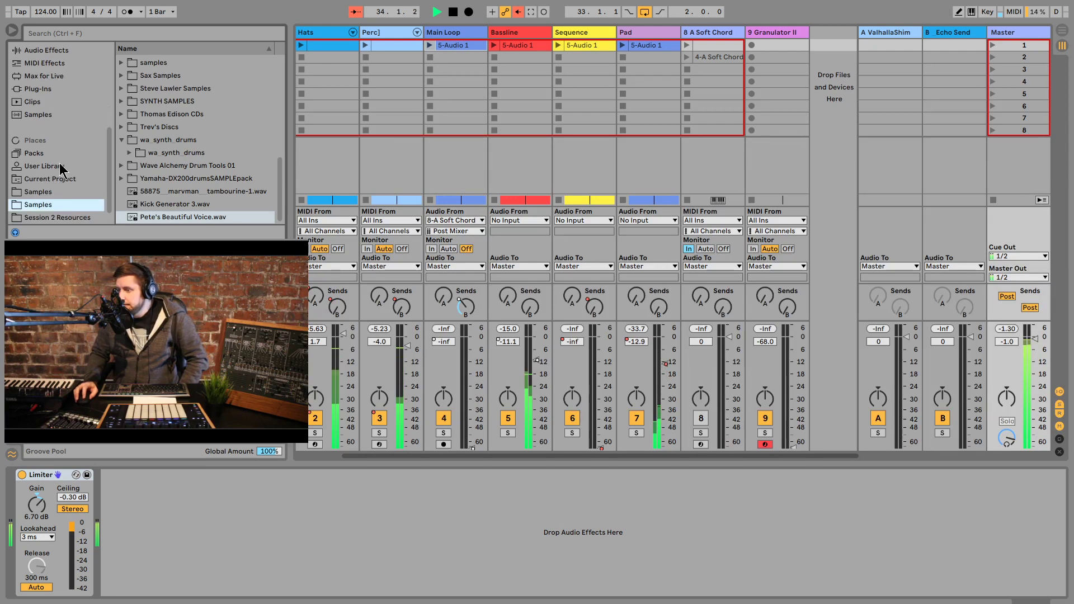
click(55, 179)
scroll(42, 106, up, 3)
click(52, 103)
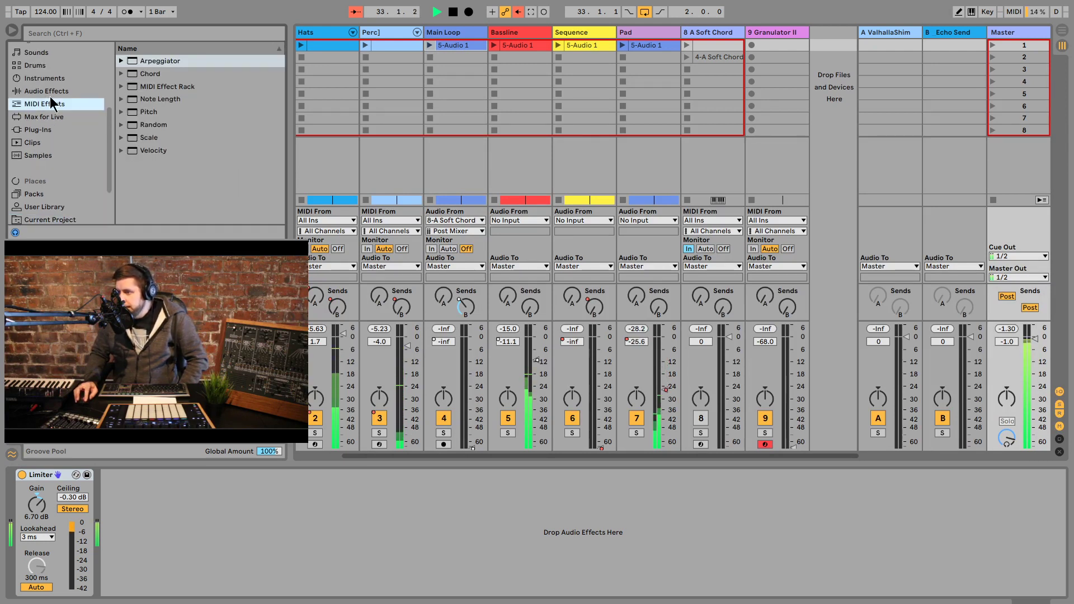
click(51, 95)
scroll(220, 157, up, 5)
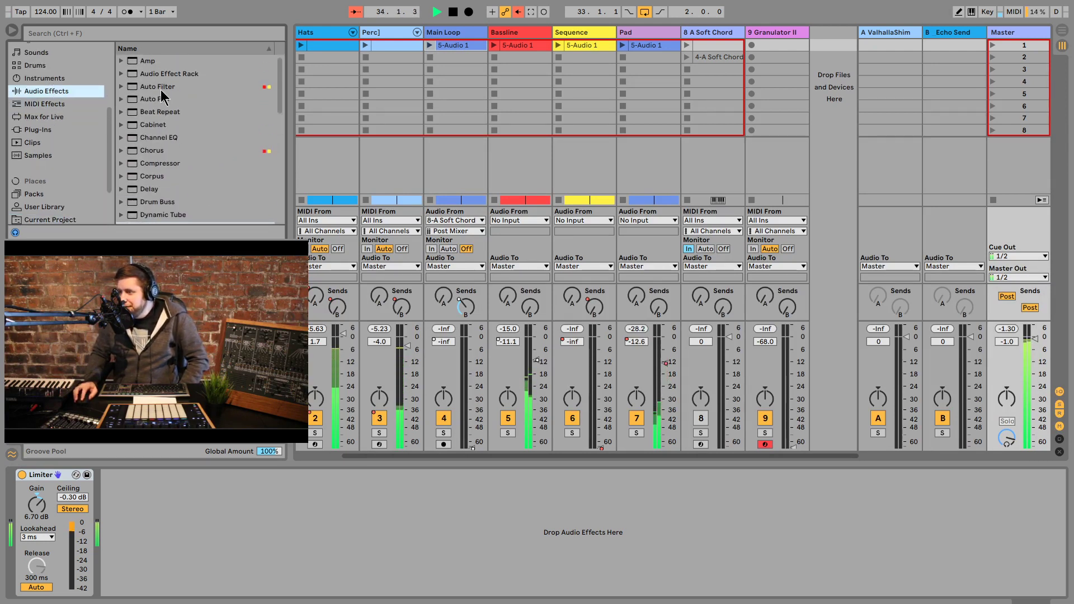
double_click(158, 86)
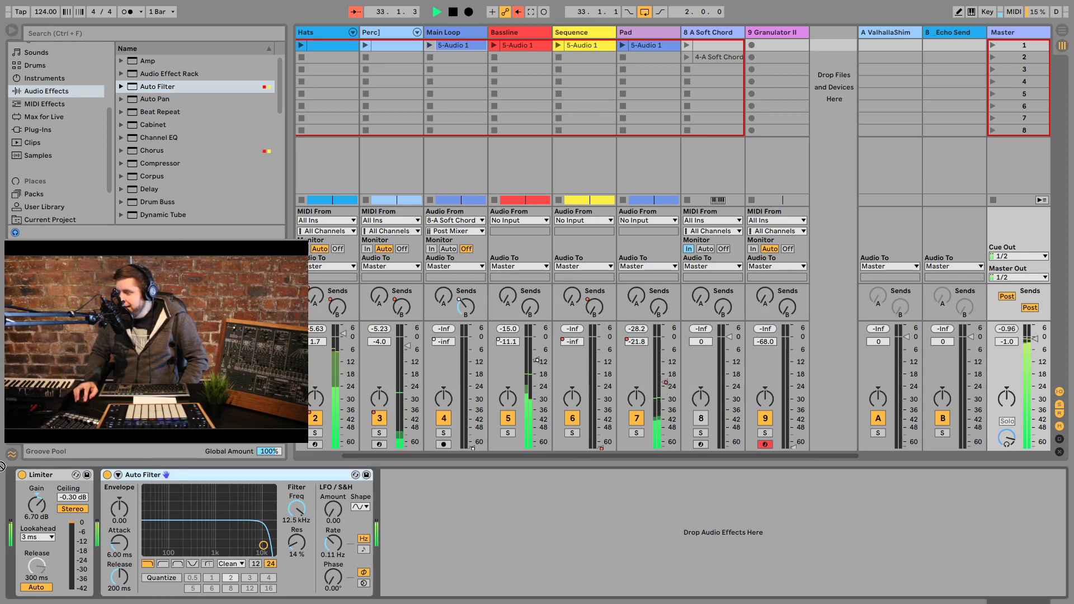
drag(1, 466, 25, 486)
Step: Insert a Redux effect between the Auto Filter and the Limiter on the Master track
scroll(193, 147, down, 7)
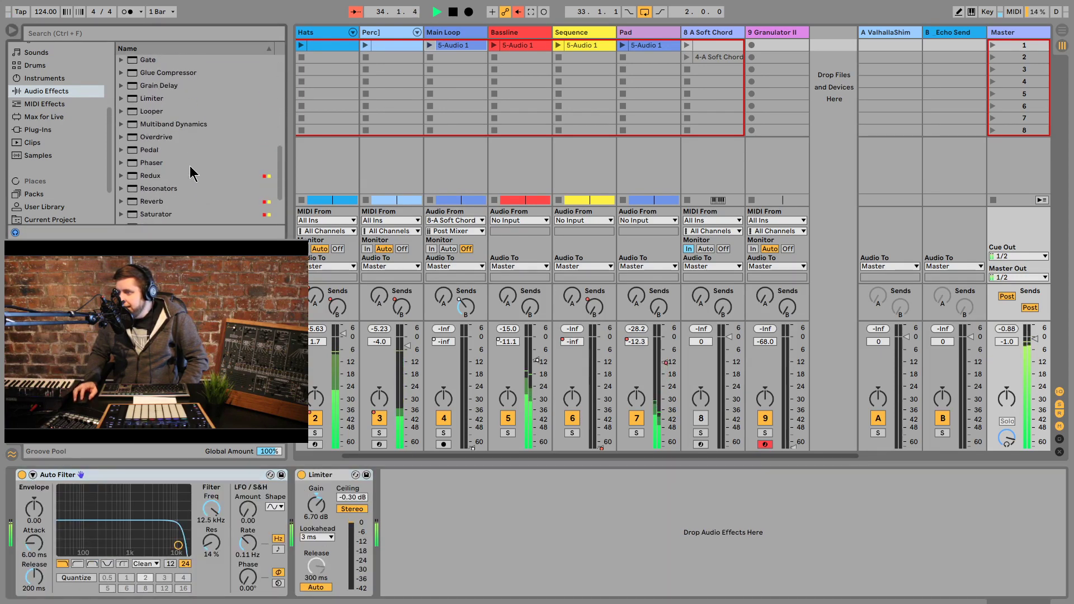
scroll(190, 173, down, 3)
drag(184, 113, 339, 463)
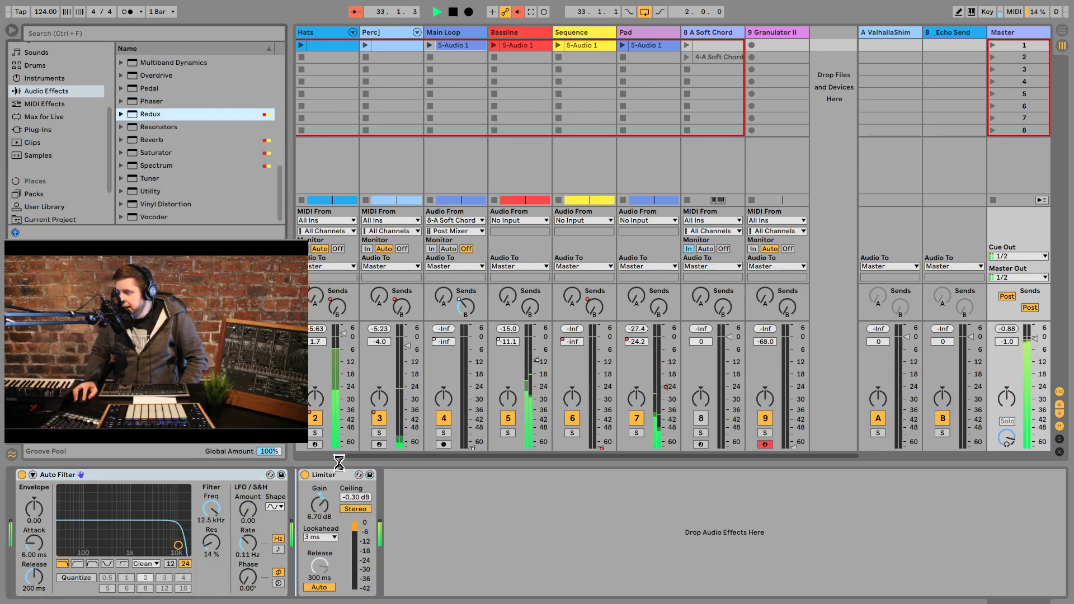
Step: Raise the Auto Filter's cutoff to 19.9 kHz and switch Redux's downsampling mode to Soft
drag(179, 544, 187, 544)
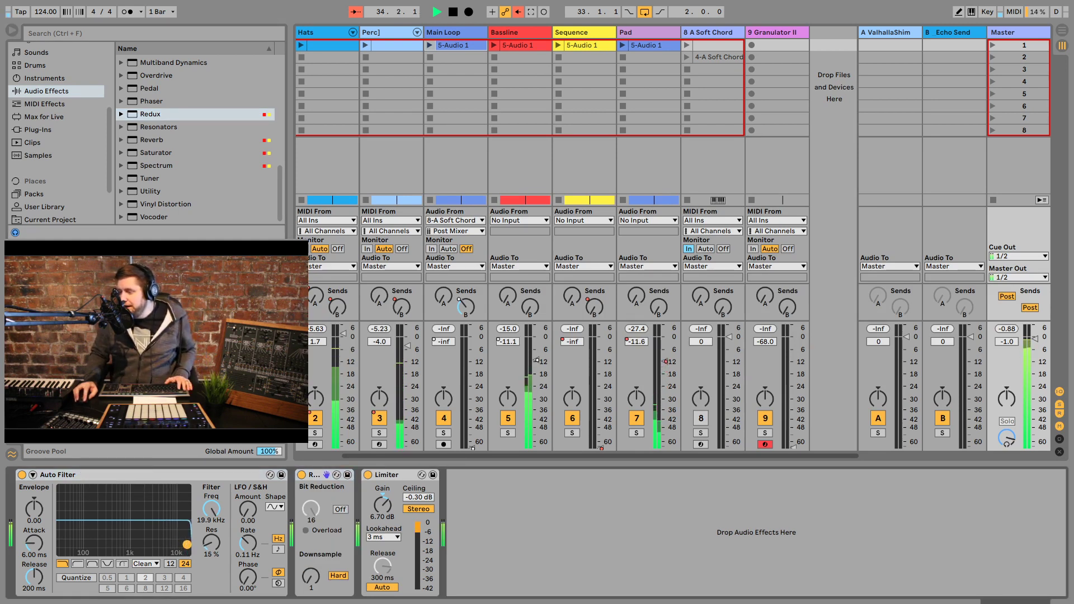
key(space)
click(338, 575)
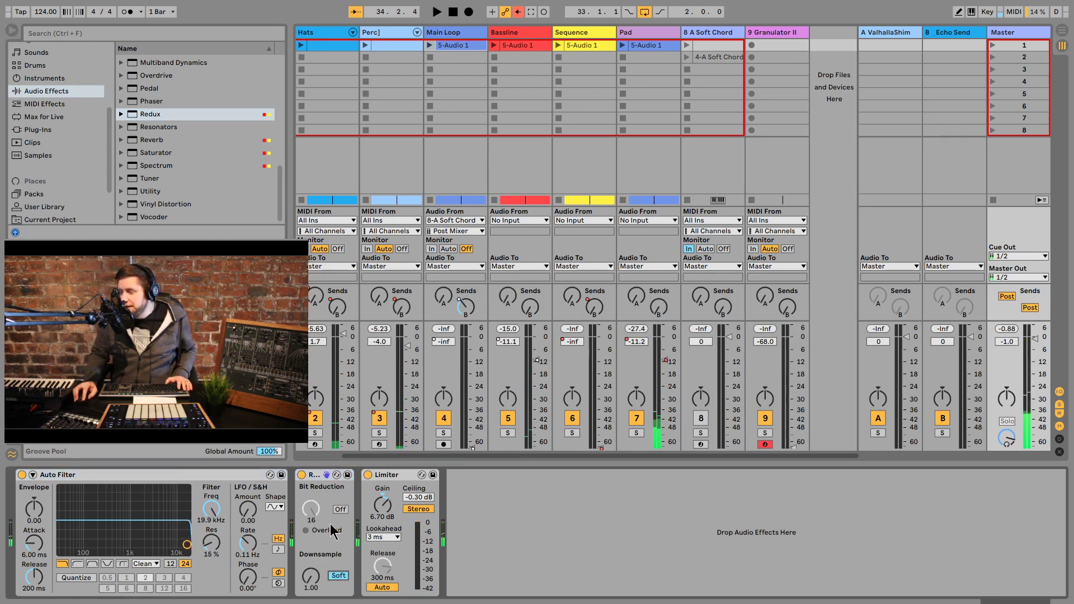
Step: MIDI-map the Auto Filter's frequency and Redux's downsample amount to the same knob (CC 18), and test it during playback
click(1014, 12)
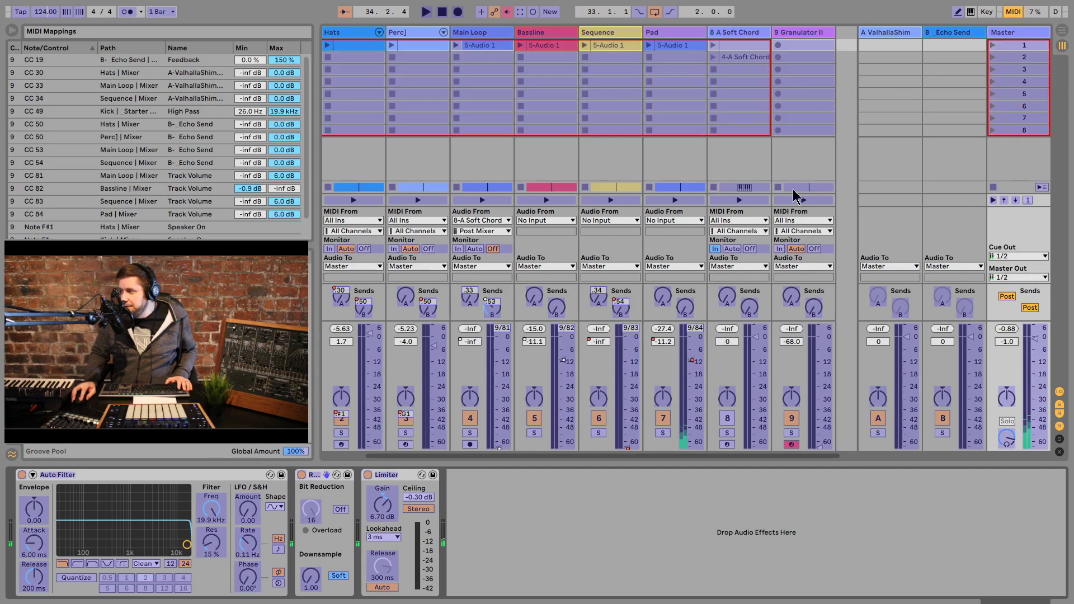
click(211, 510)
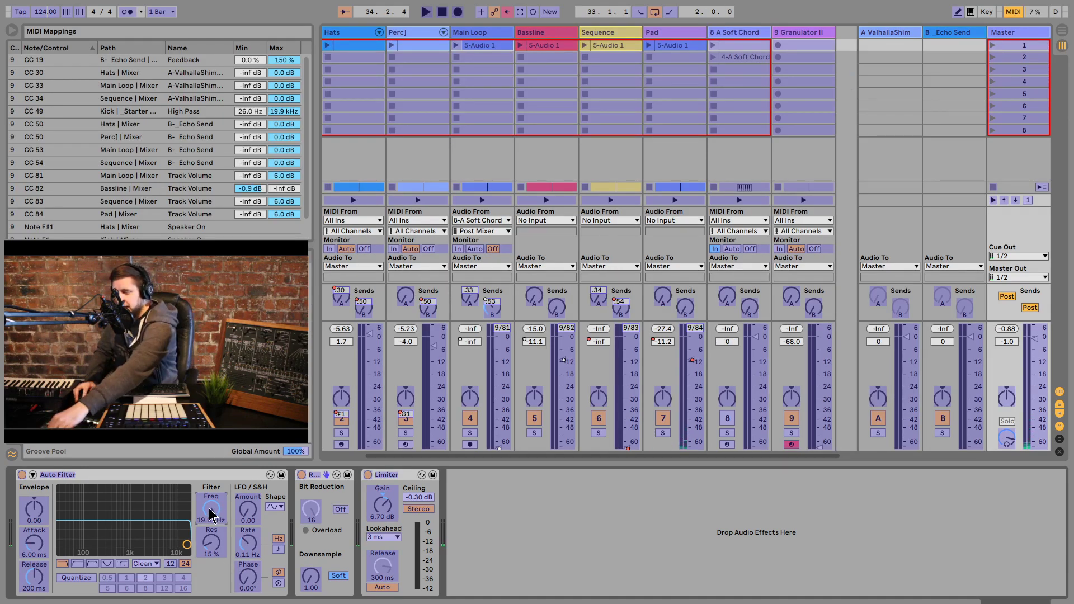
click(312, 576)
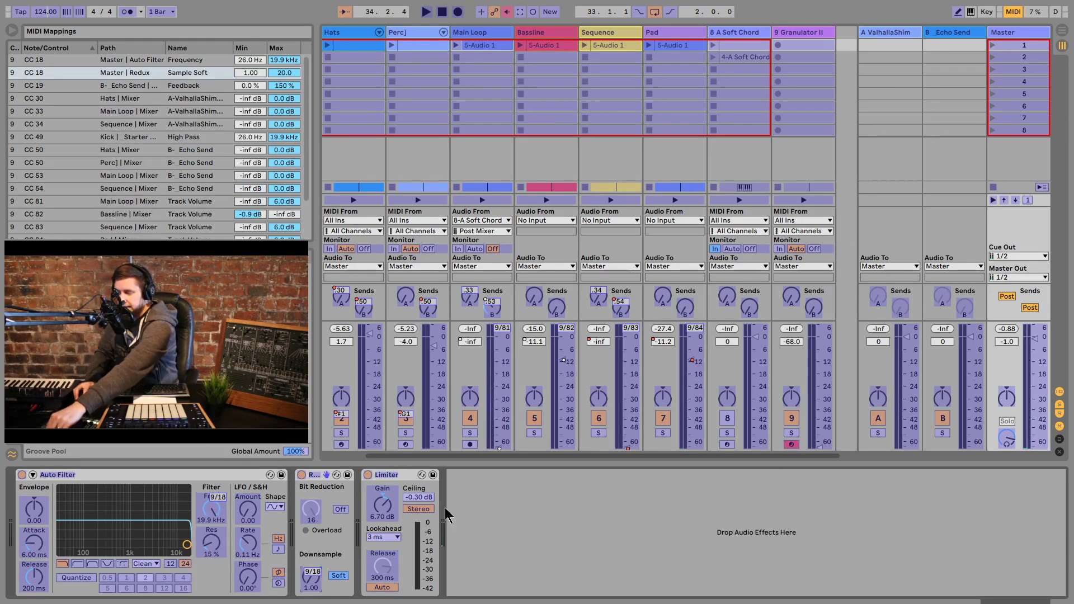
click(1013, 12)
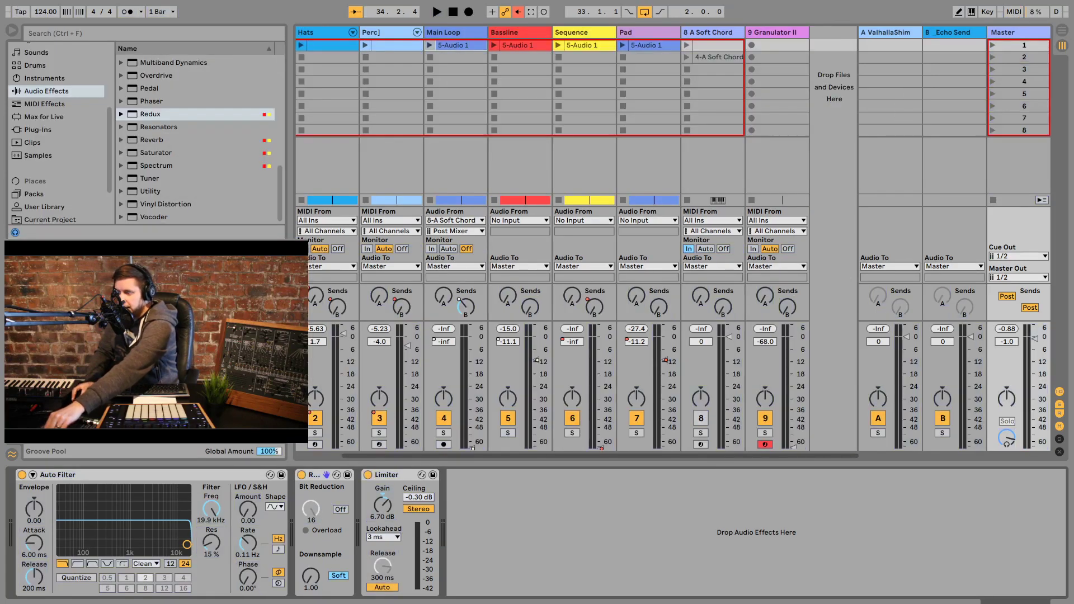
key(space)
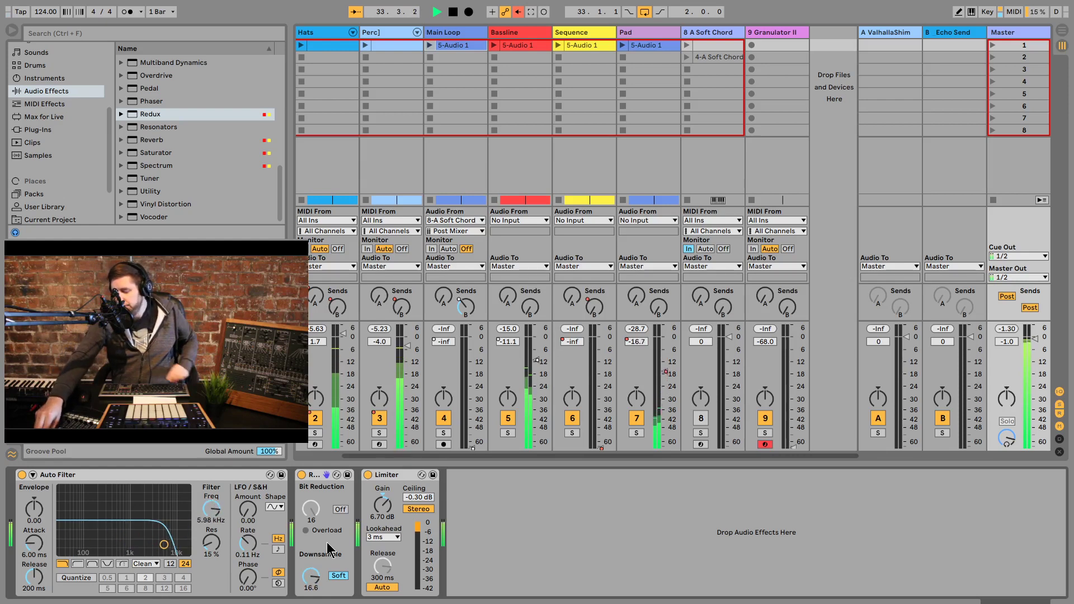
Step: Invert the Auto Filter frequency mapping to minimum 19.9 kHz and maximum 26.0 Hz, and test the combined sweep during playback
click(1014, 11)
click(214, 509)
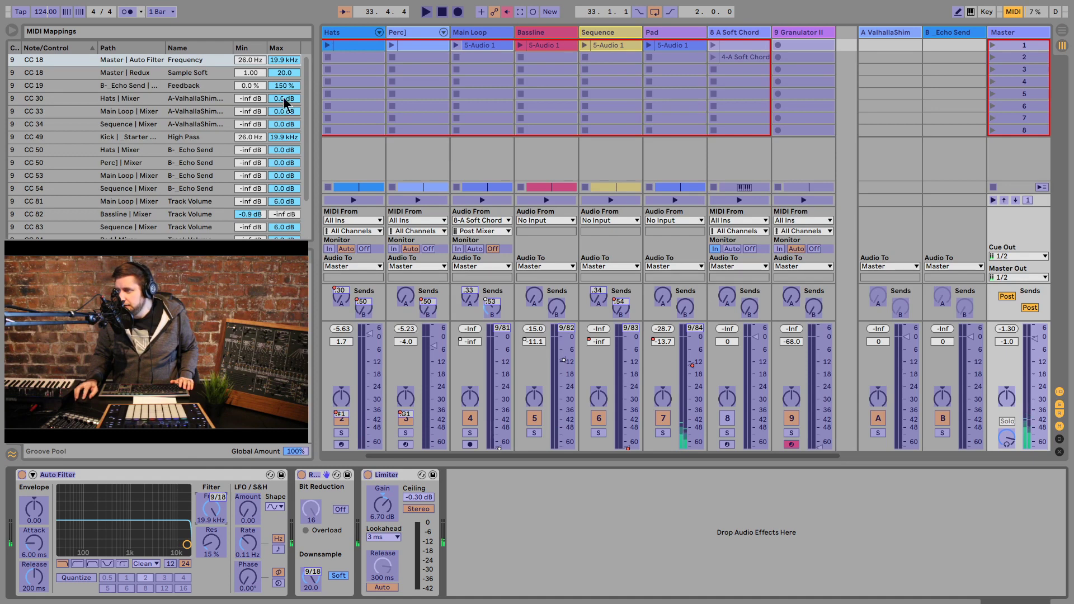
drag(257, 59, 284, 112)
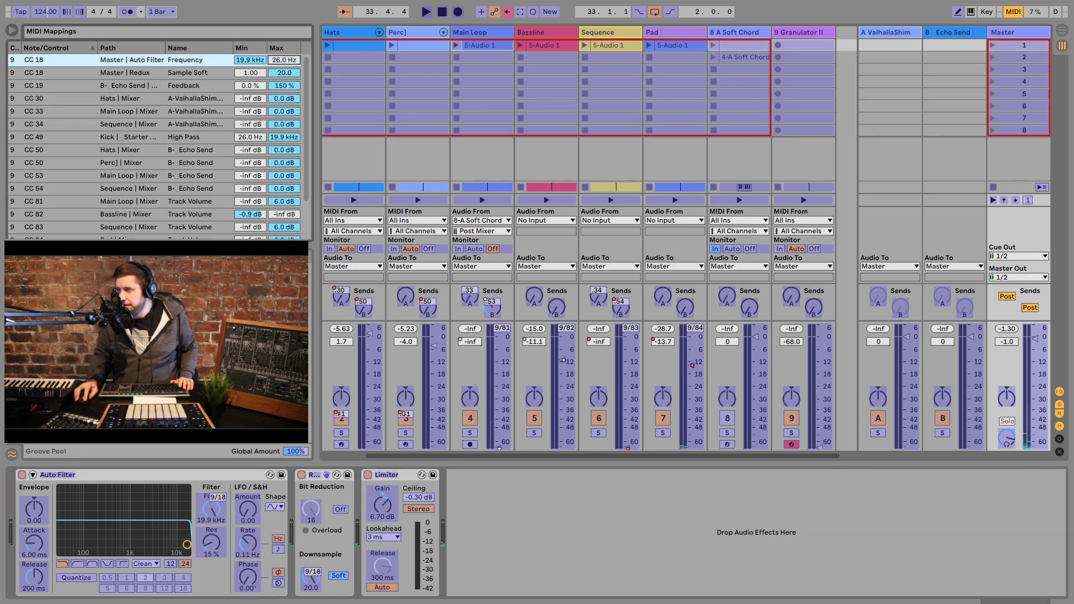
click(1015, 13)
key(space)
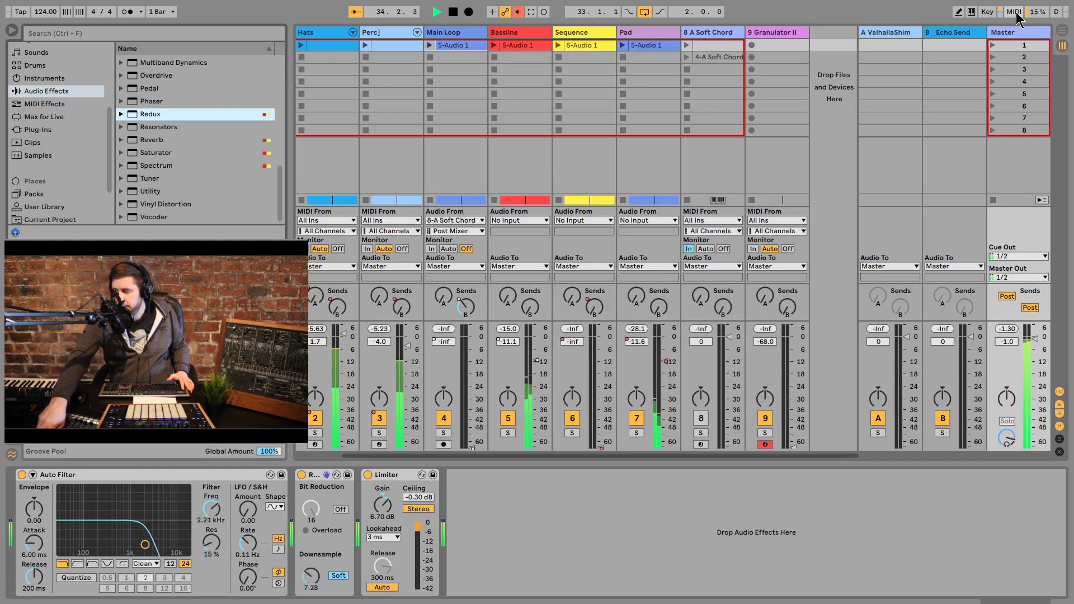
key(space)
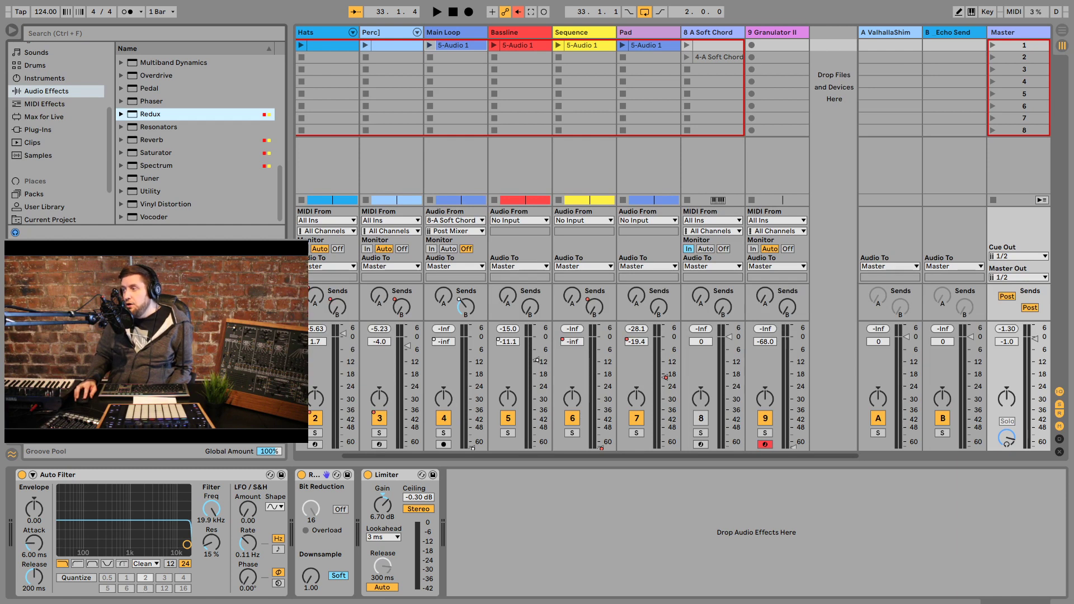
Step: Stop the transport and delete all recorded clips and automation from the Arrangement View
click(452, 12)
key(Tab)
click(427, 336)
key(ctrl+a)
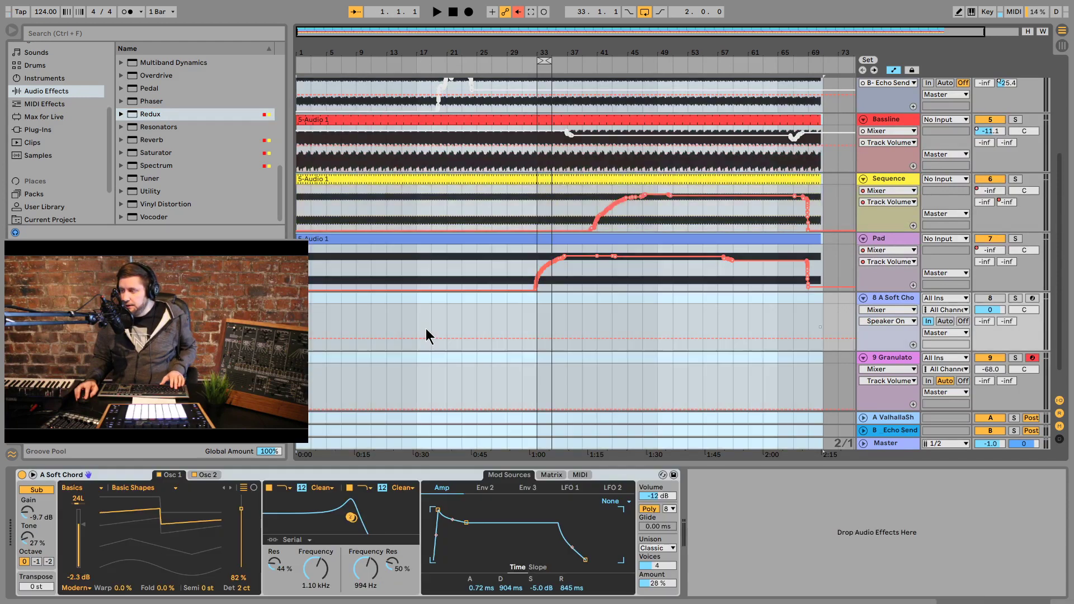
key(Delete)
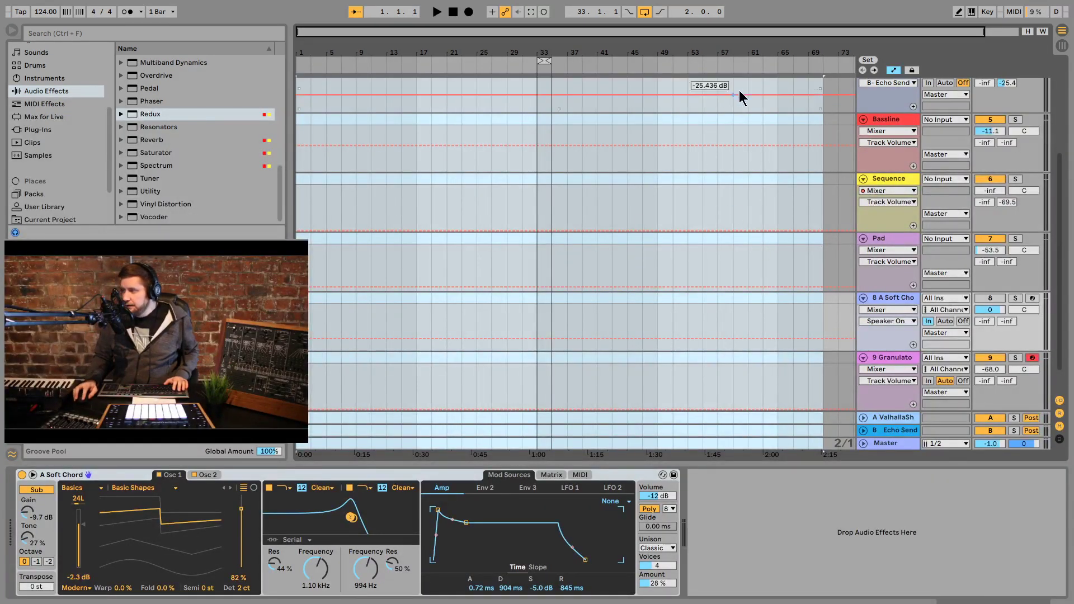
Step: Launch scene 1 in Session View and activate the Hats, Perc and A Soft Chord tracks
key(Tab)
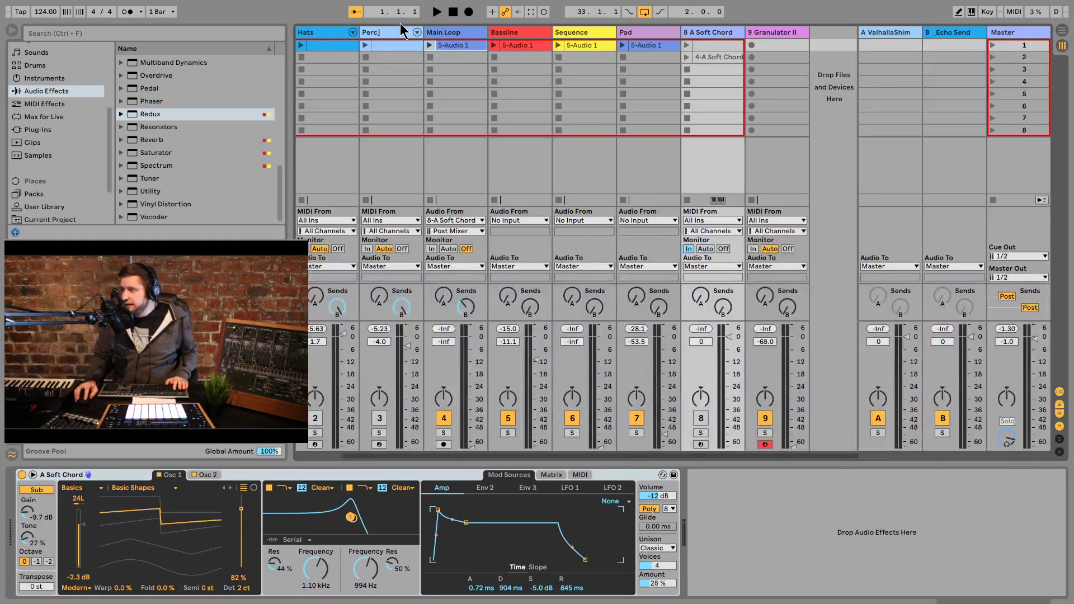
click(992, 46)
key(space)
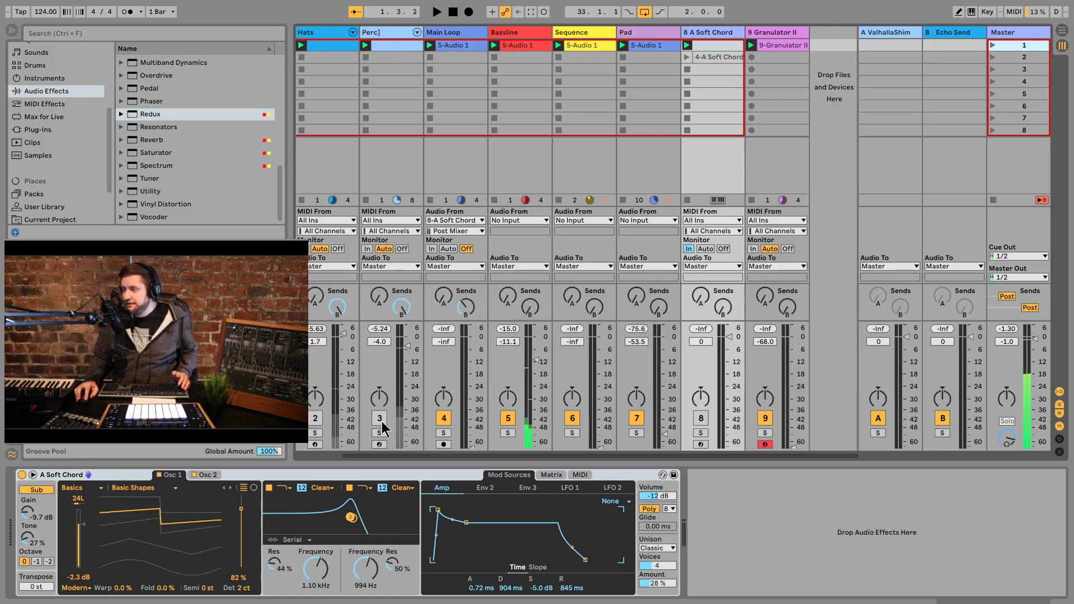
drag(362, 456, 314, 457)
key(space)
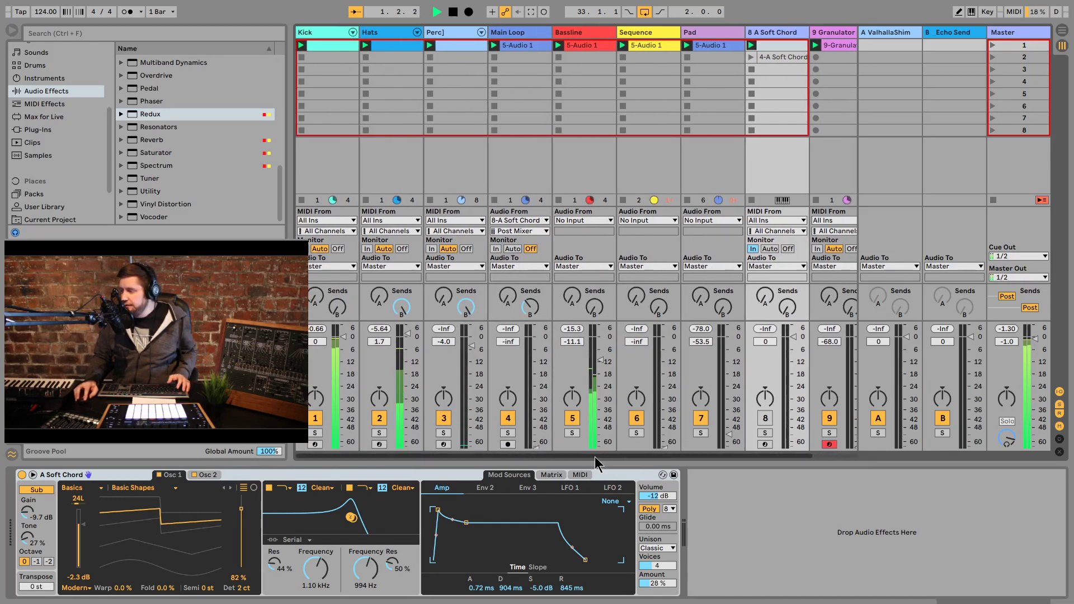
key(space)
drag(595, 456, 743, 457)
click(704, 420)
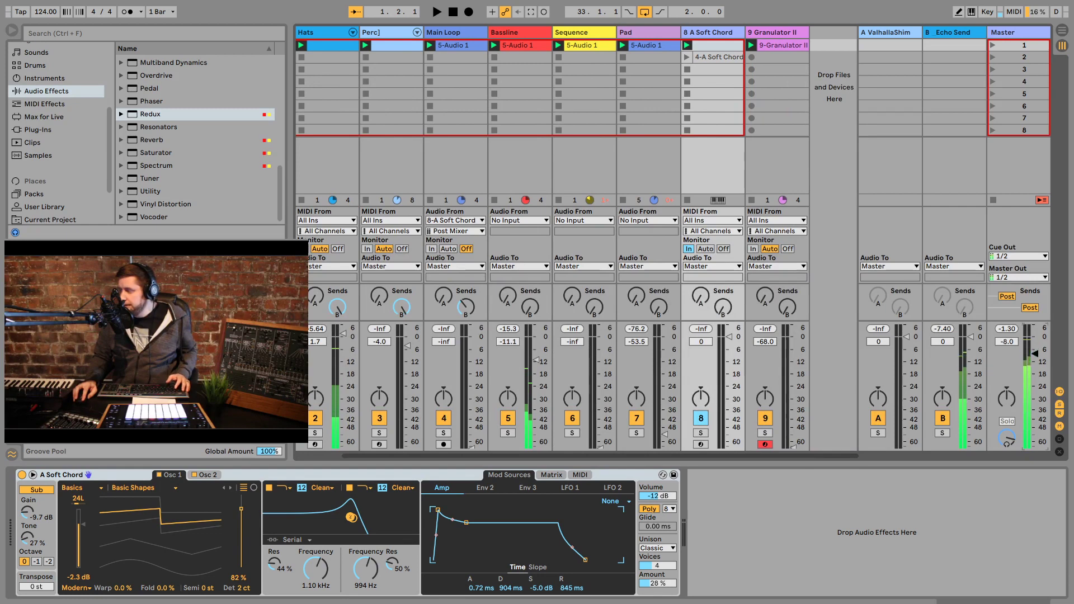
Step: Lower the Master volume to -13.0 dB and deactivate the Echo Send return track
key(space)
key(space)
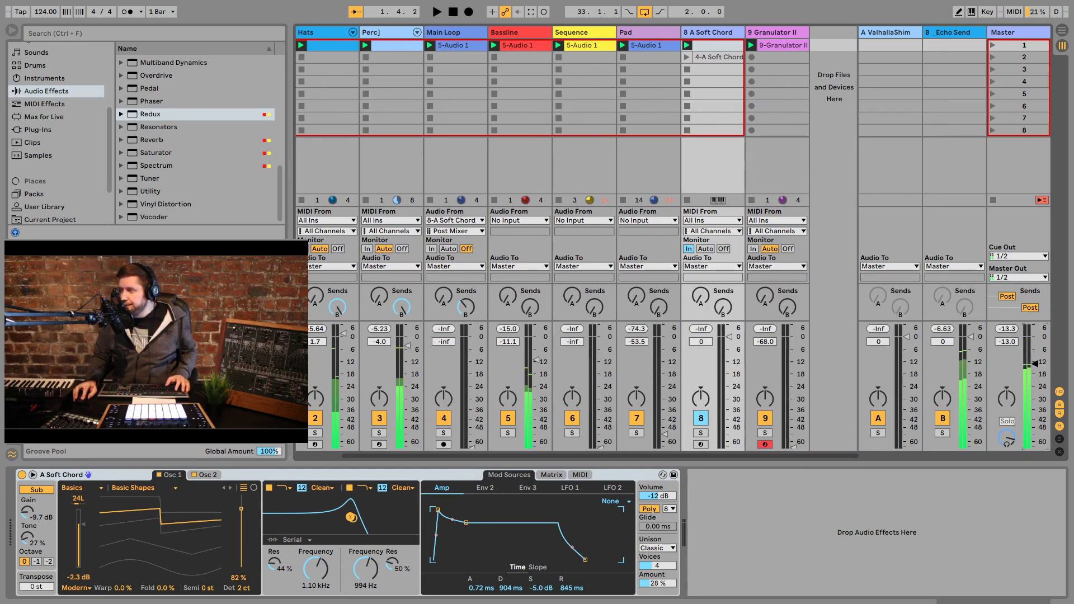
click(942, 417)
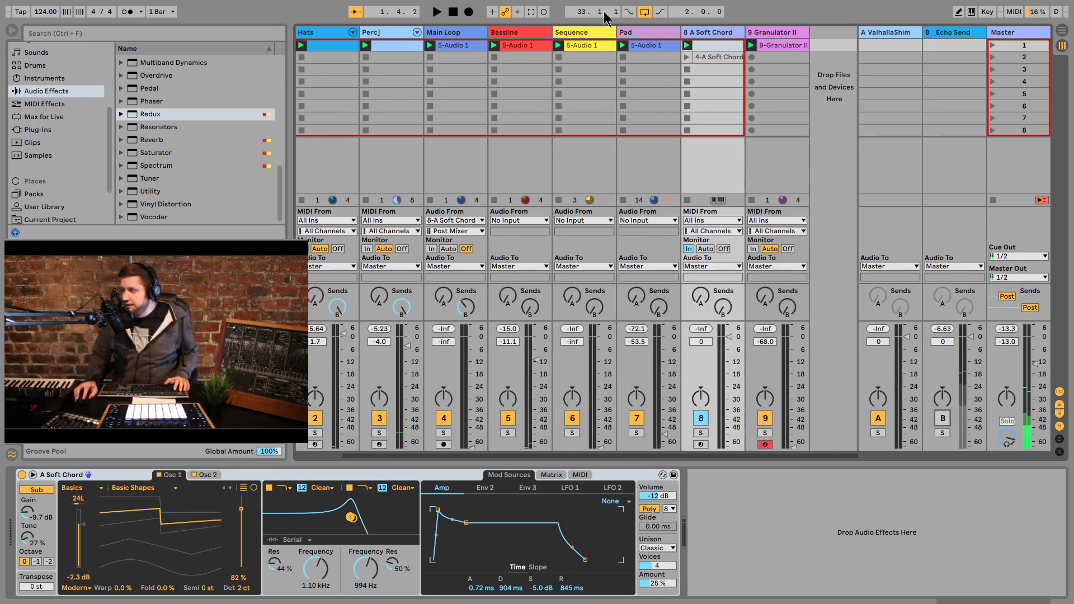
Step: Record the playing session clips into the arrangement from bar 1 for eight bars
click(452, 16)
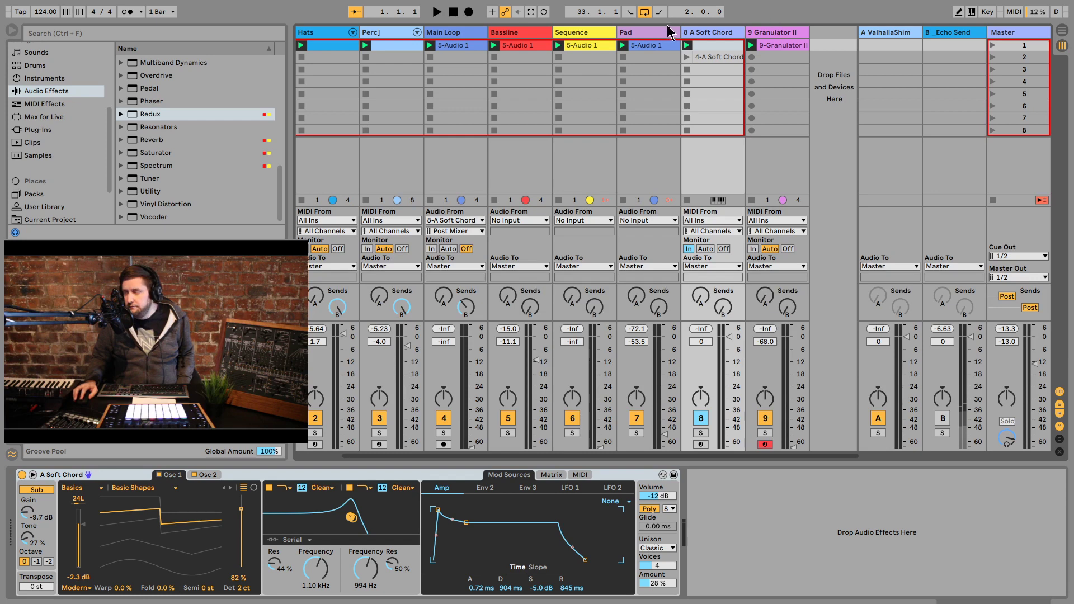
click(468, 13)
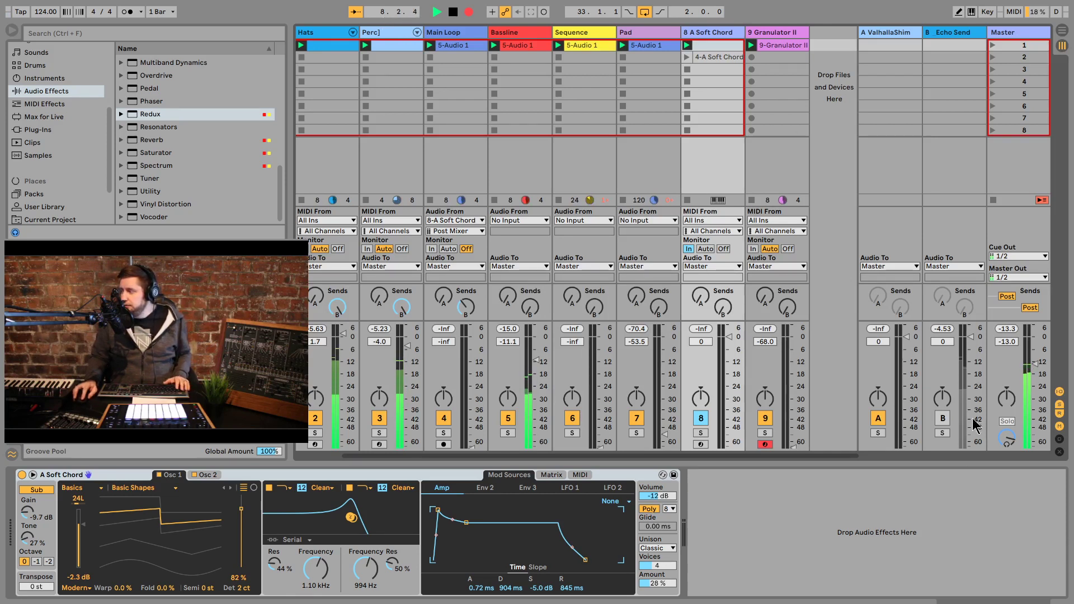
key(space)
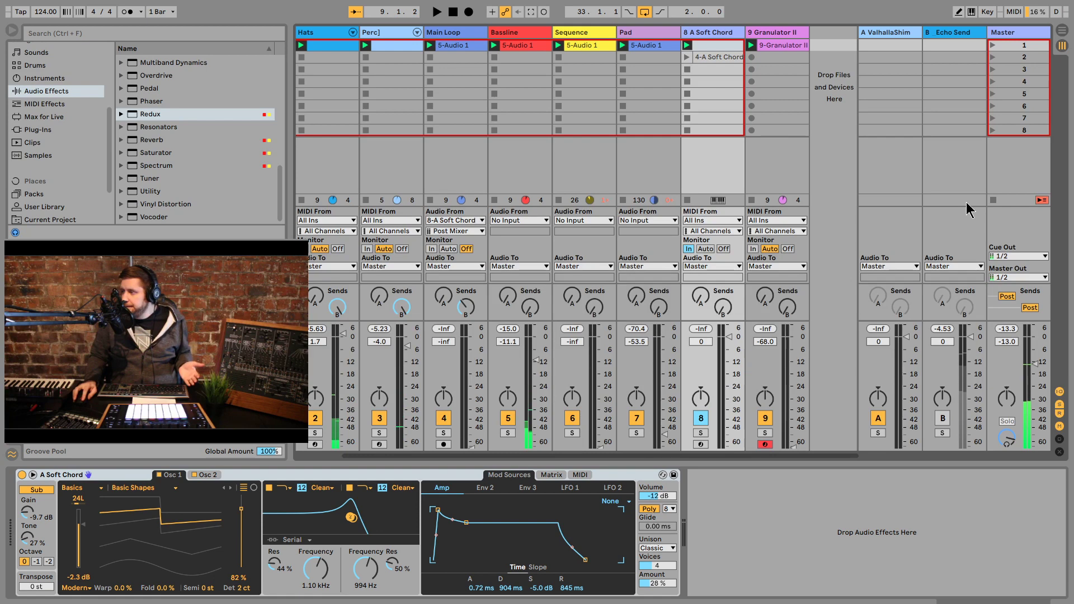
Step: Reactivate the recorded arrangement in Arrangement View and delete the eight bars of time starting at bar 9
key(Tab)
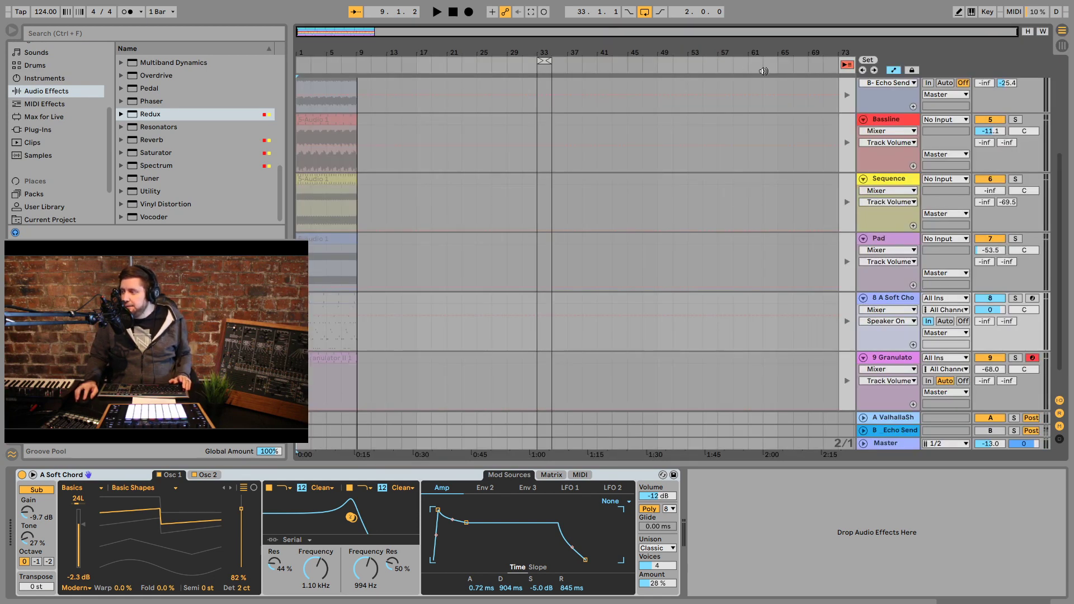
click(847, 65)
scroll(335, 224, up, 5)
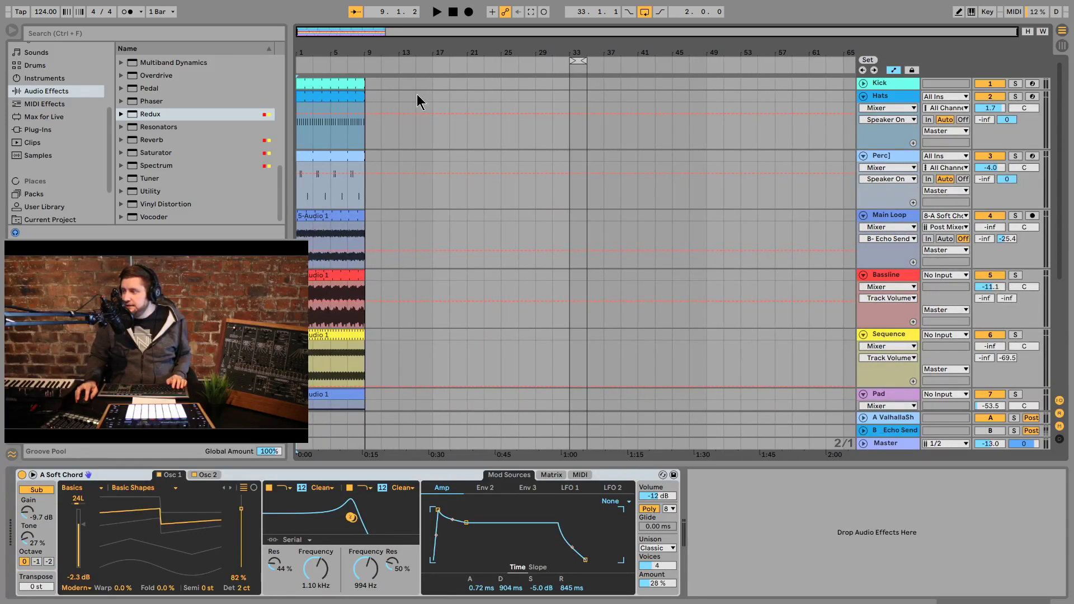
drag(425, 97, 378, 305)
key(ctrl+shift+Delete)
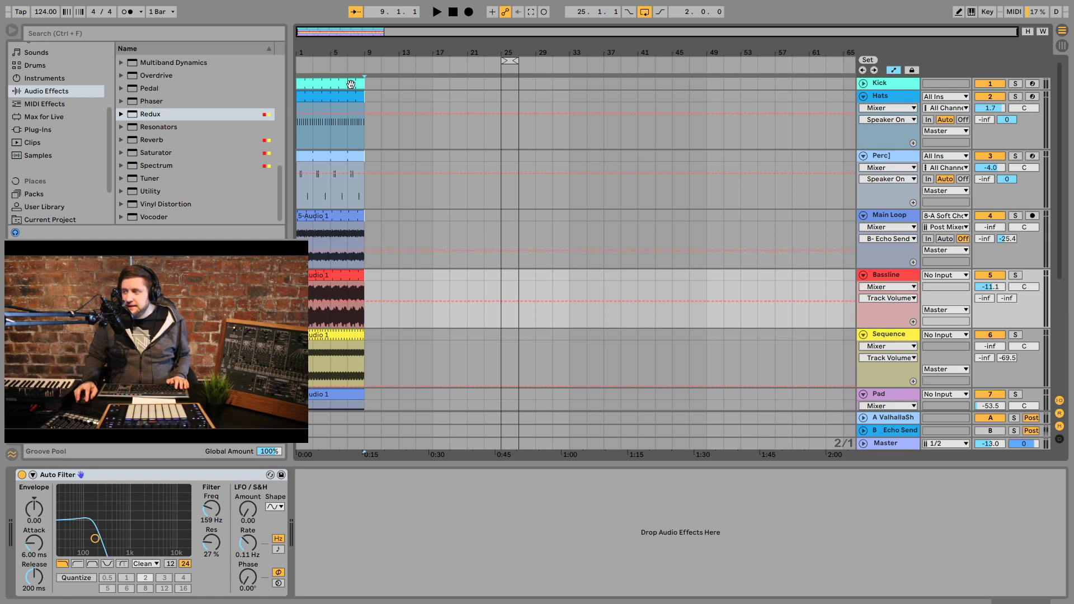
Step: Fold all tracks in the Arrangement View and select the Kick track's clip at bar 1
scroll(334, 269, down, 3)
scroll(335, 268, down, 3)
scroll(348, 277, up, 5)
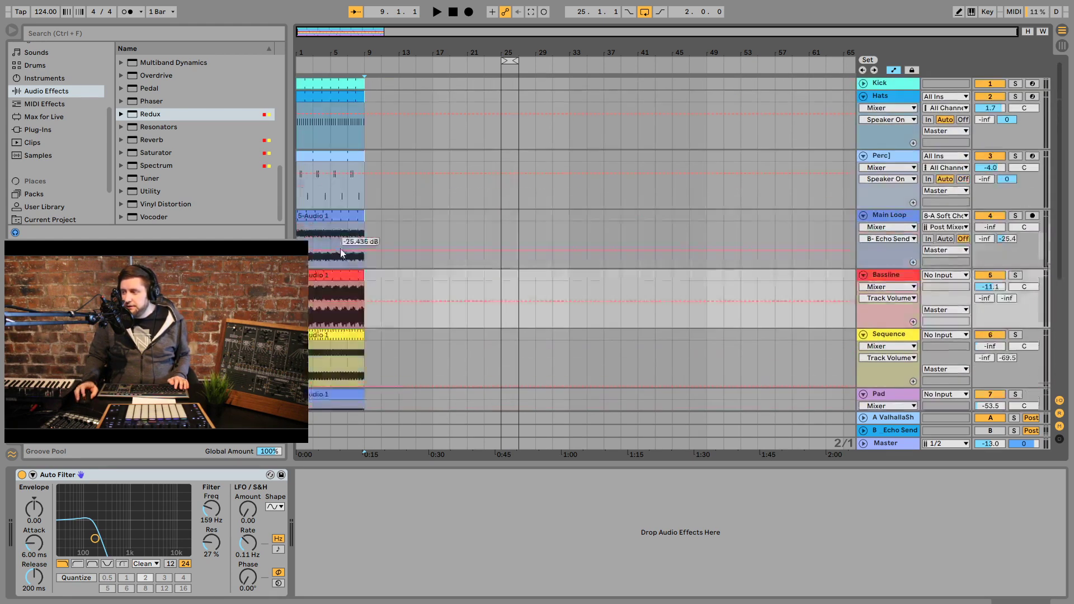
alt+click(863, 96)
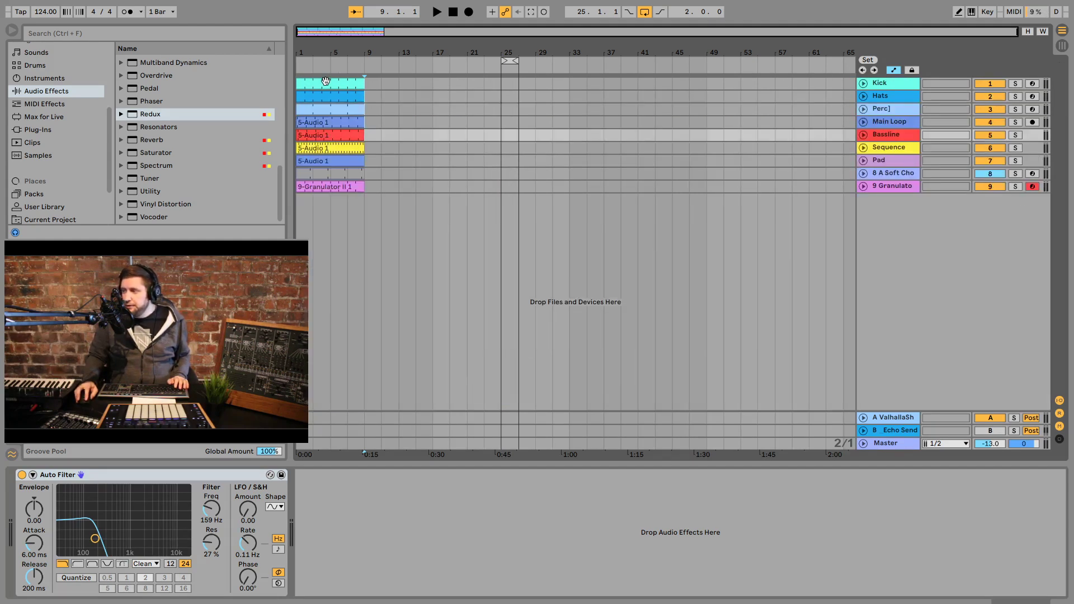
click(329, 82)
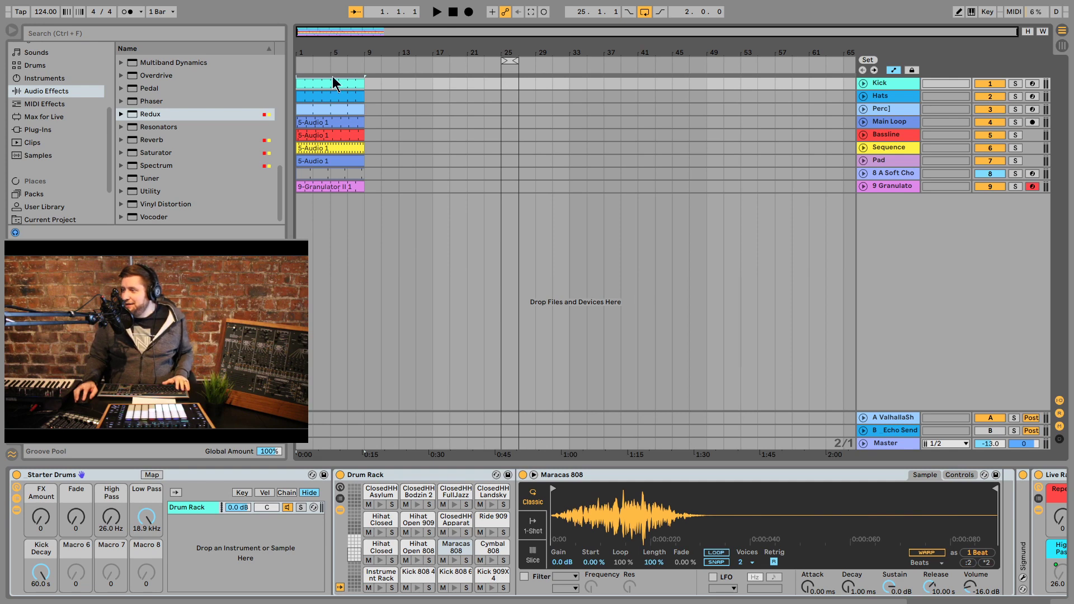
drag(307, 49, 299, 68)
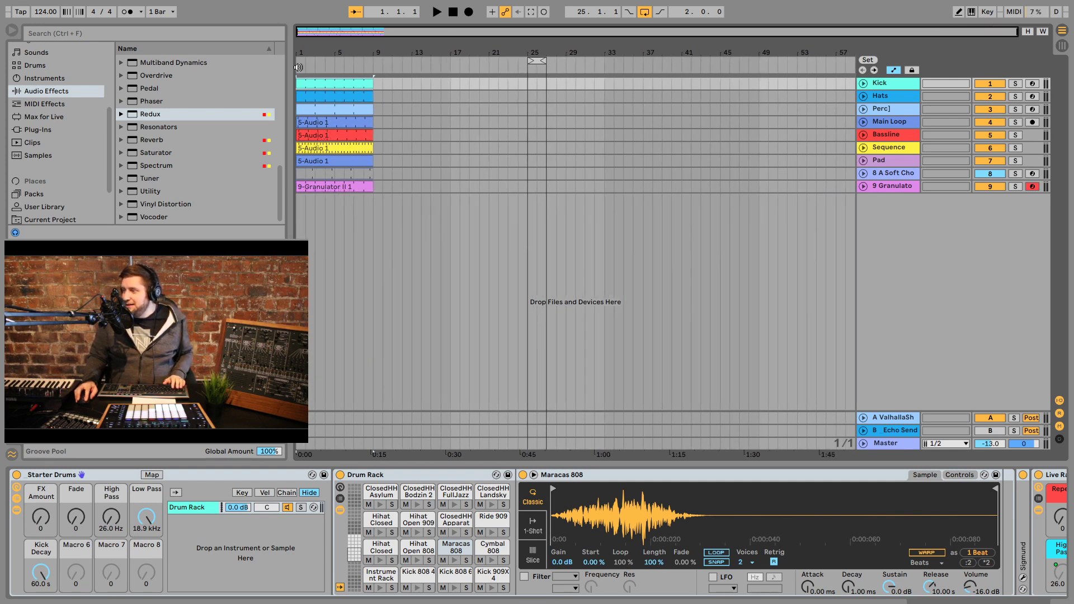
Step: Duplicate the eight-bar section on all tracks so the copy starts at bar 9
click(343, 188)
key(ctrl+d)
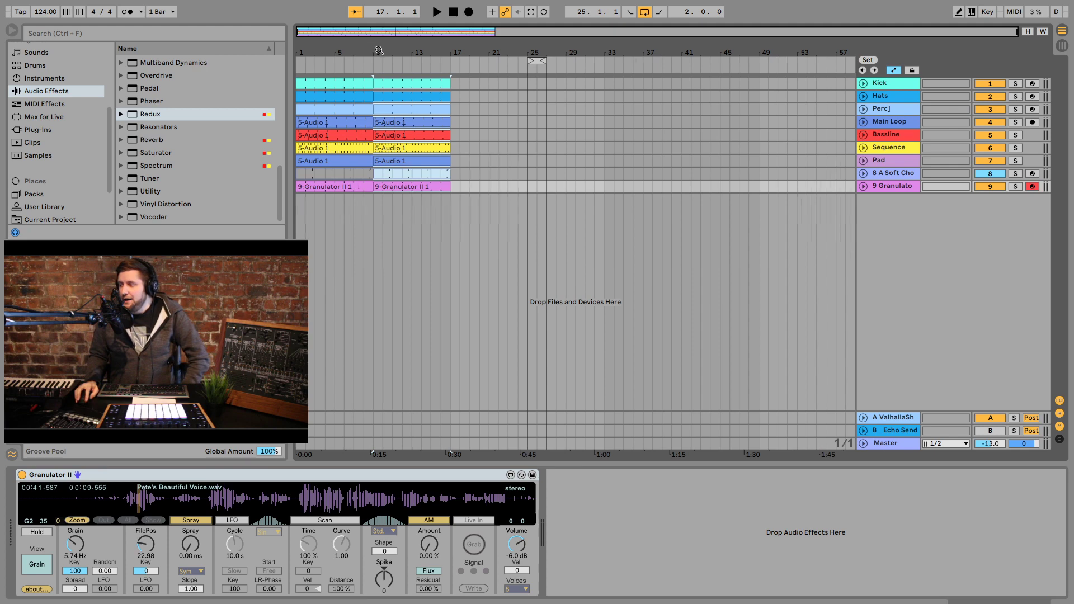
drag(379, 49, 557, 54)
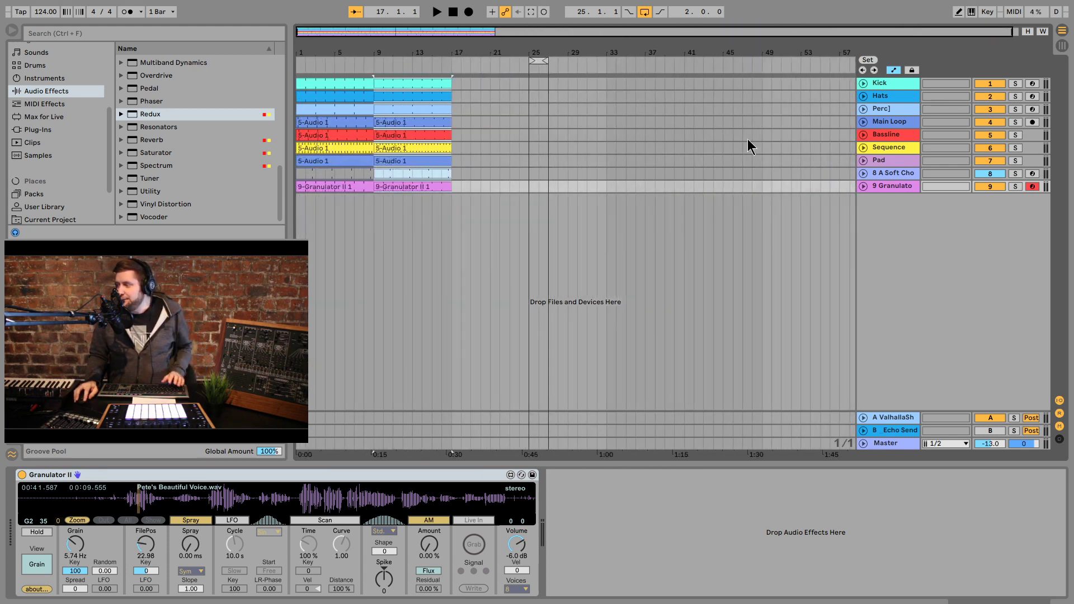
Step: Insert a new audio track below the Granulator track, set its input to Resampling and arm it for recording
click(886, 188)
key(ctrl+t)
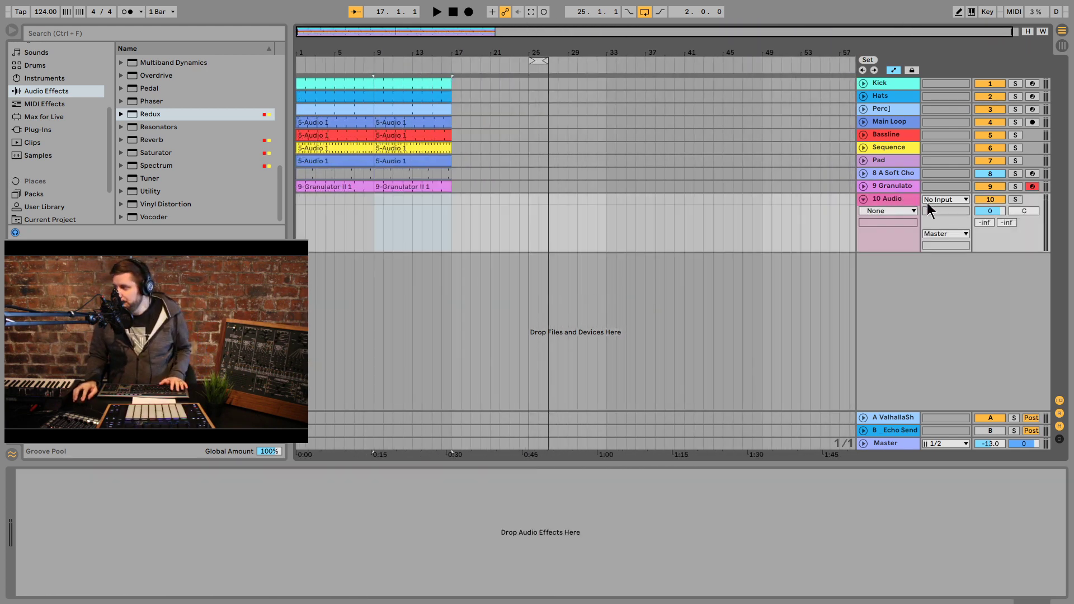
click(947, 258)
click(1032, 200)
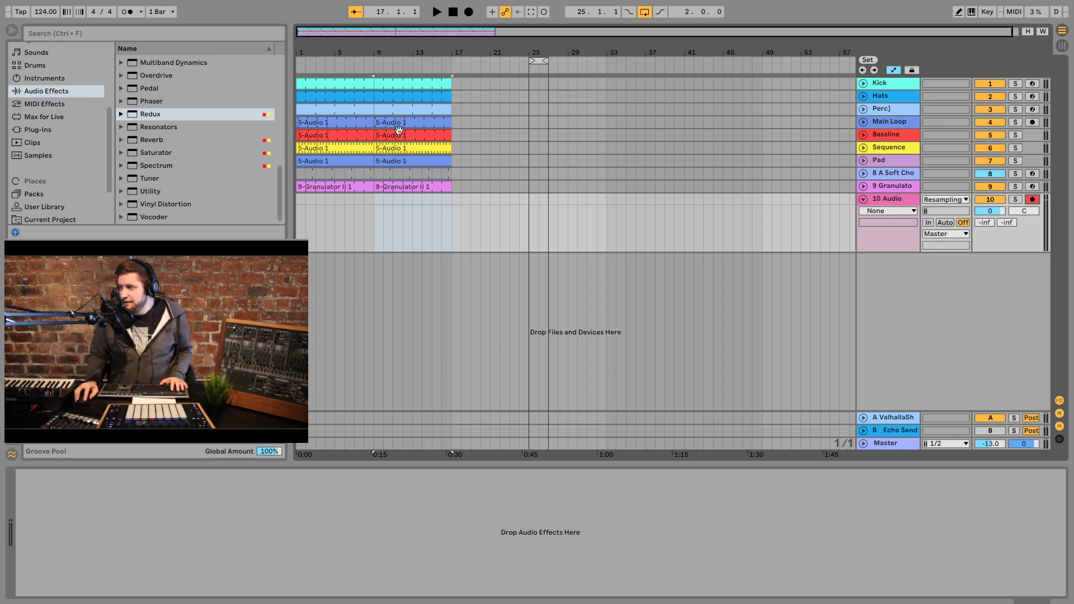
Step: Place the insert marker at bar 8 and change the new audio track's input to Master, Post FX
drag(374, 34, 385, 67)
click(338, 202)
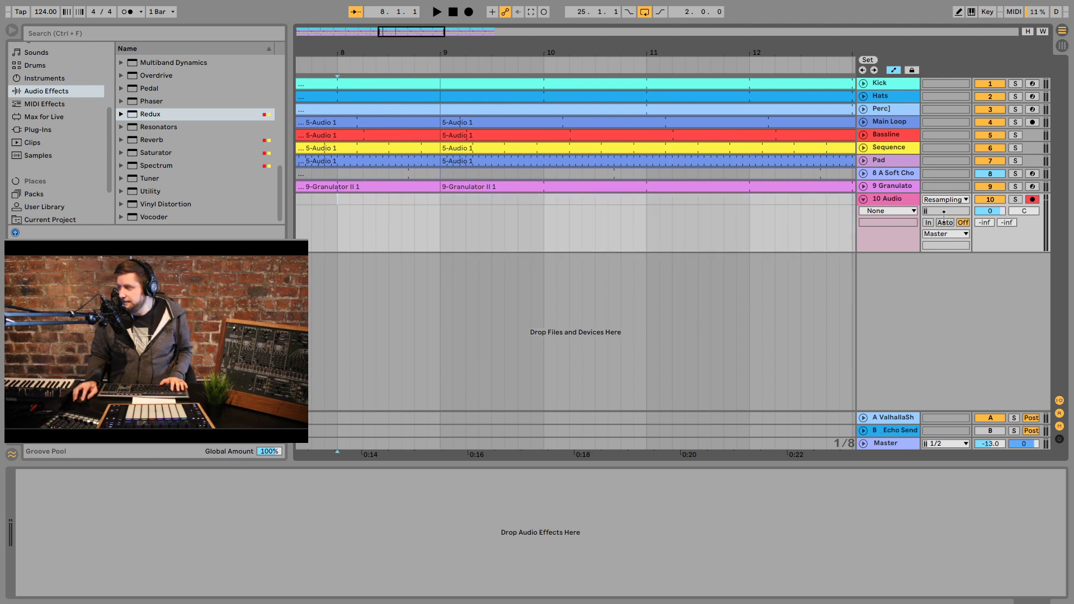
click(946, 200)
click(949, 244)
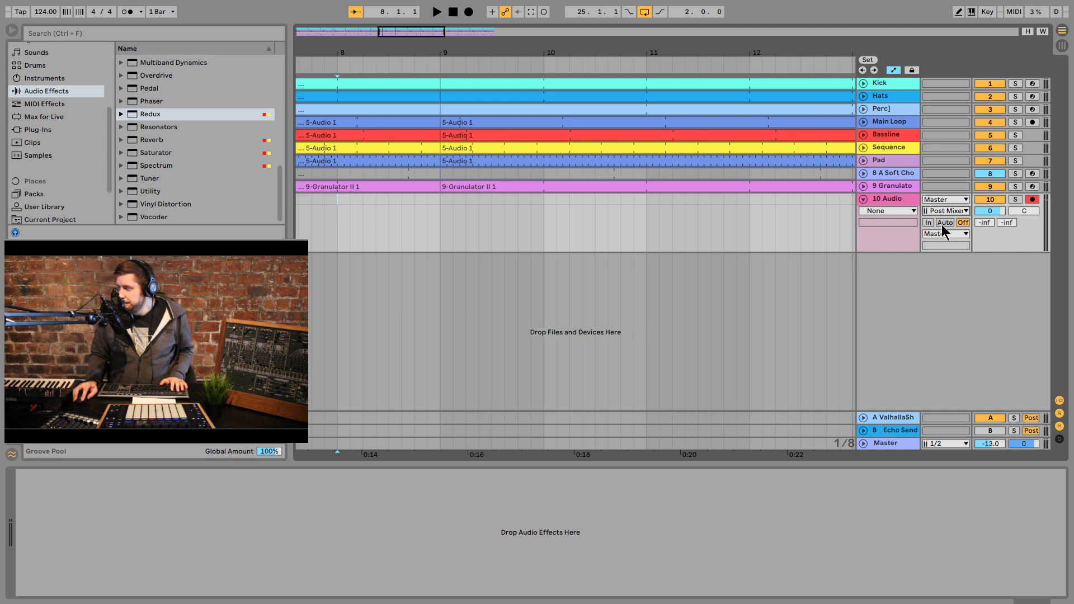
click(950, 233)
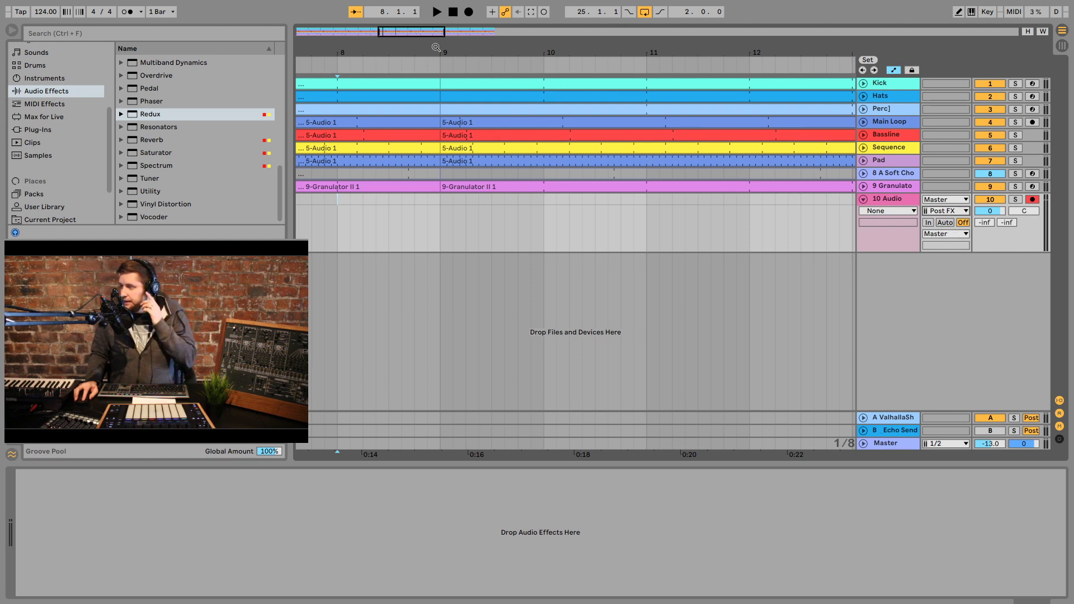
Step: Record the Master output onto the new audio track from bar 8 to bar 9
drag(437, 49, 604, 53)
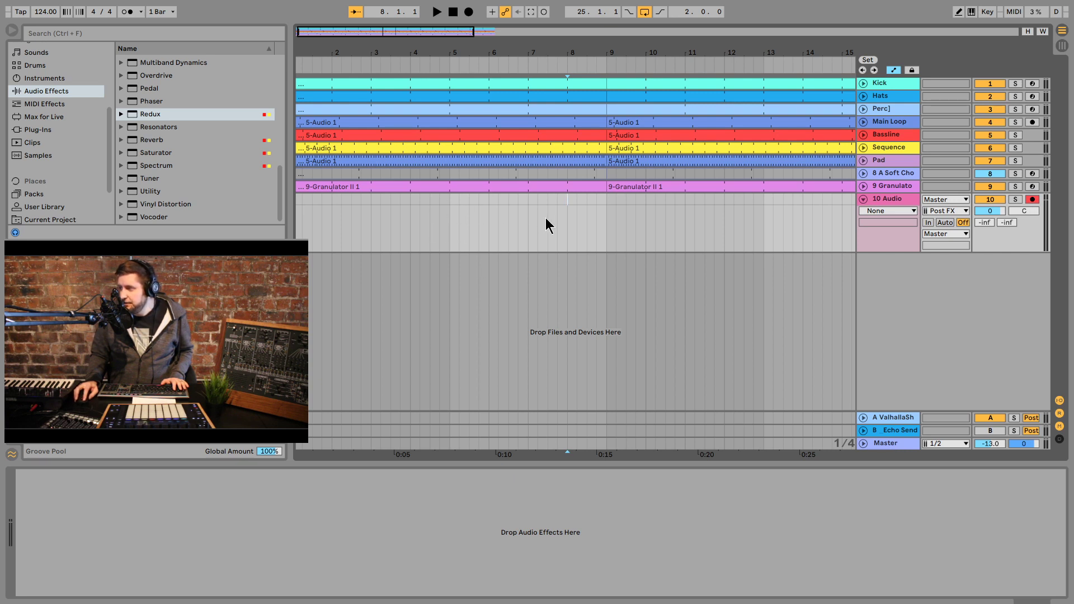
click(469, 12)
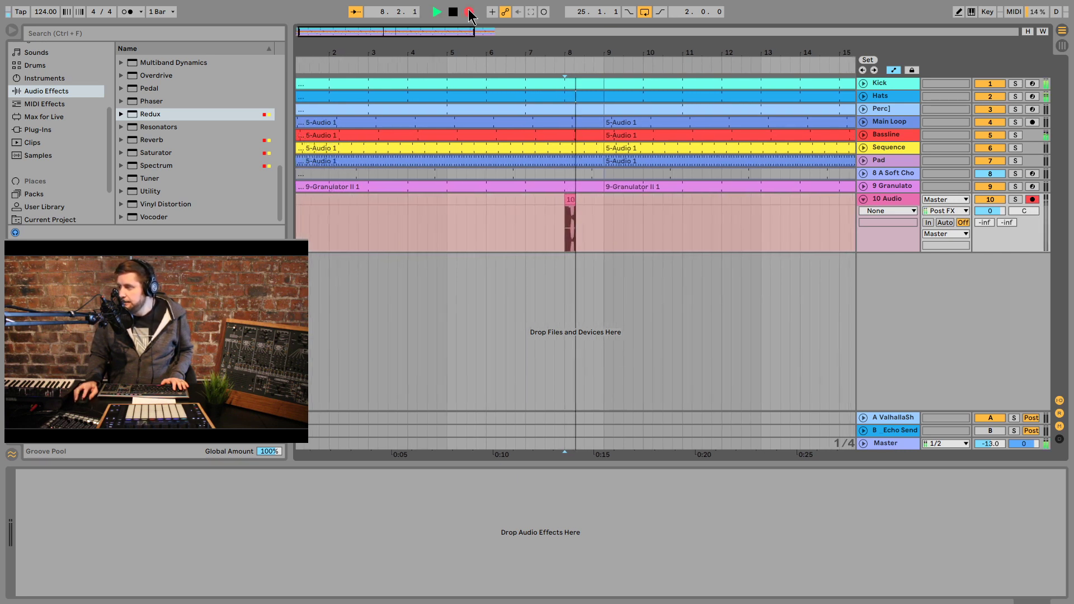
key(space)
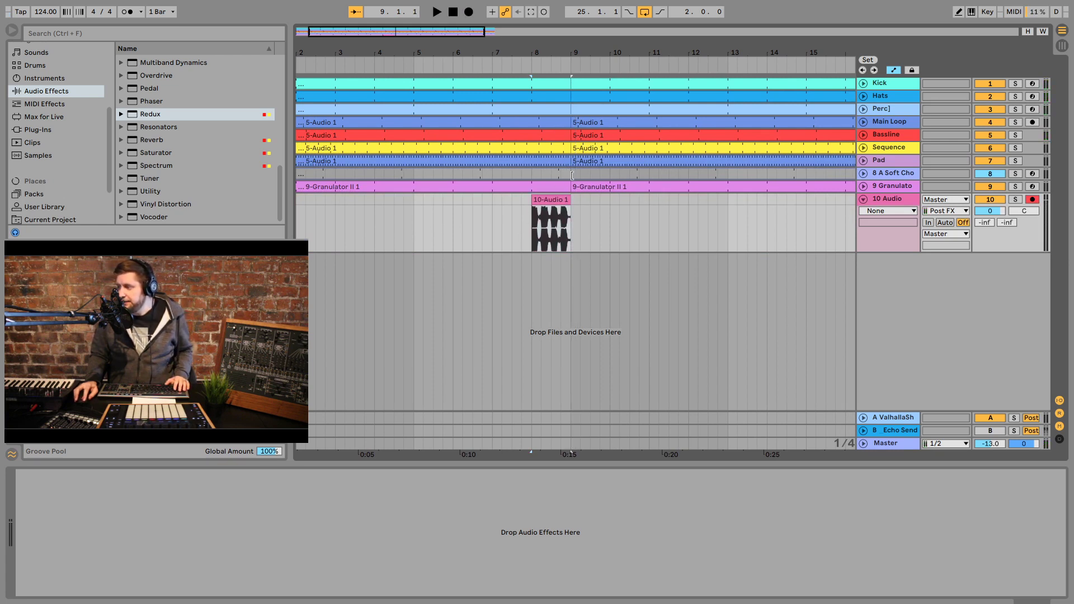
Step: Clear bar 8 on the Kick through Granulator tracks, keeping the recorded audio clip in place at bar 8
drag(555, 202, 530, 60)
key(Delete)
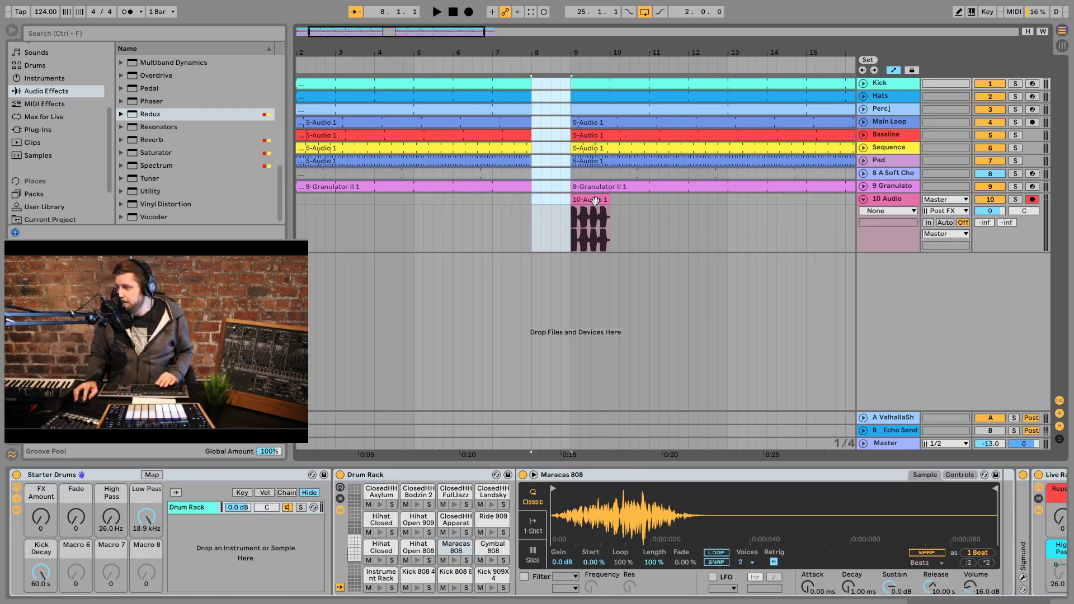
drag(596, 201, 557, 200)
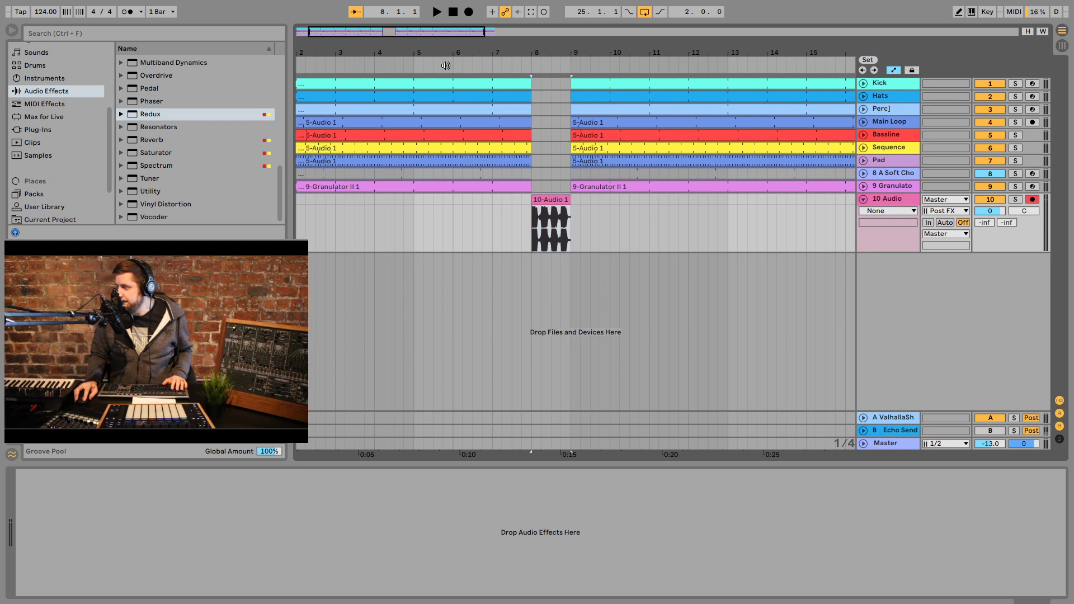
Step: Raise the Master volume to -2.4 dB and lower the recorded clip's gain to -1.51 dB, playing the passage through bar 8 to compare levels
click(441, 65)
drag(987, 445, 986, 425)
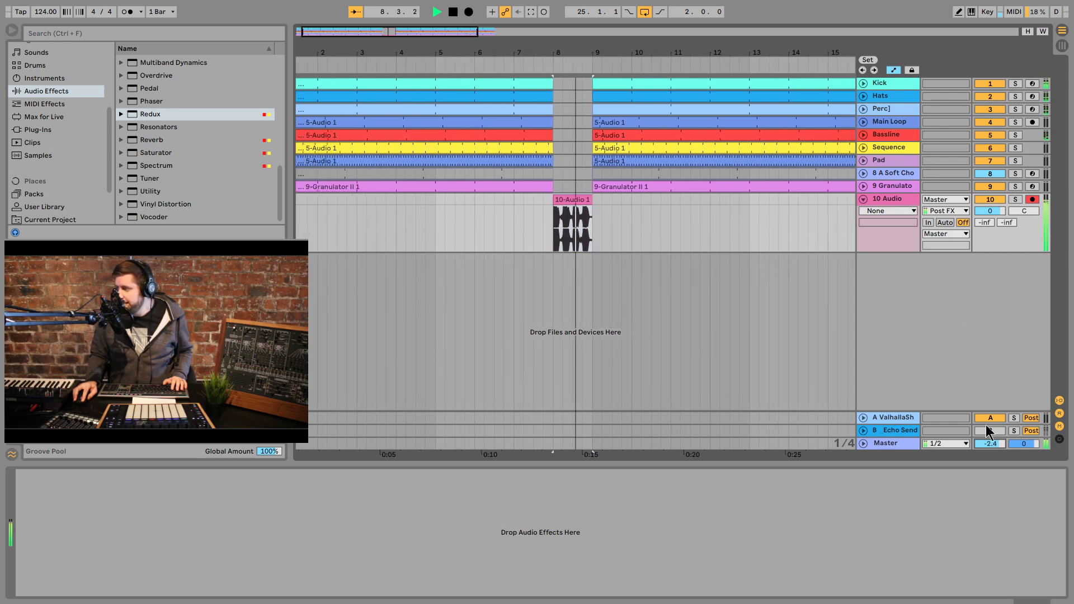
click(560, 201)
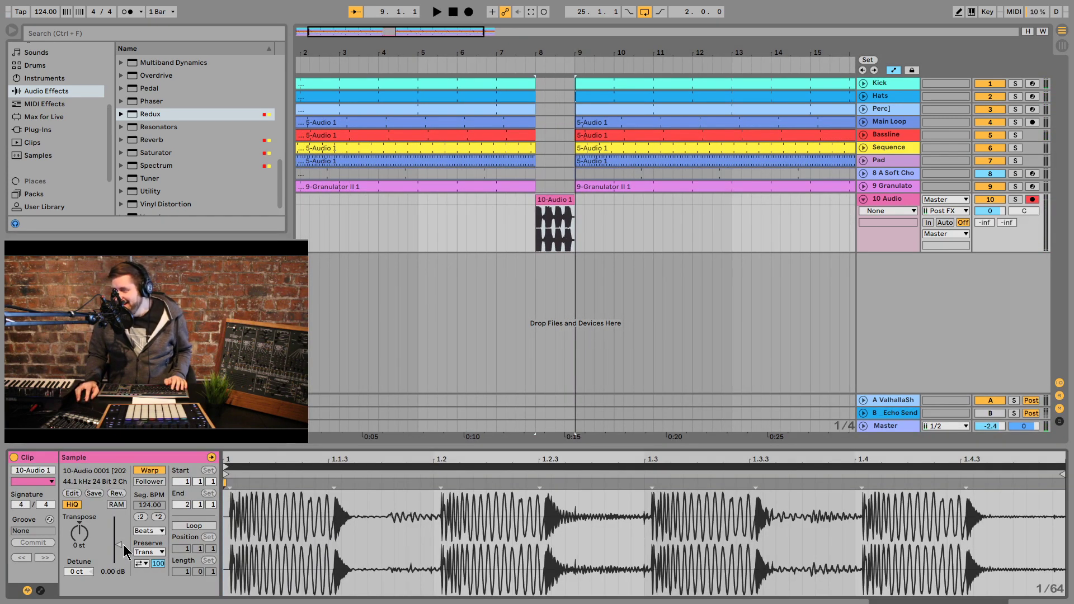
drag(118, 545, 118, 549)
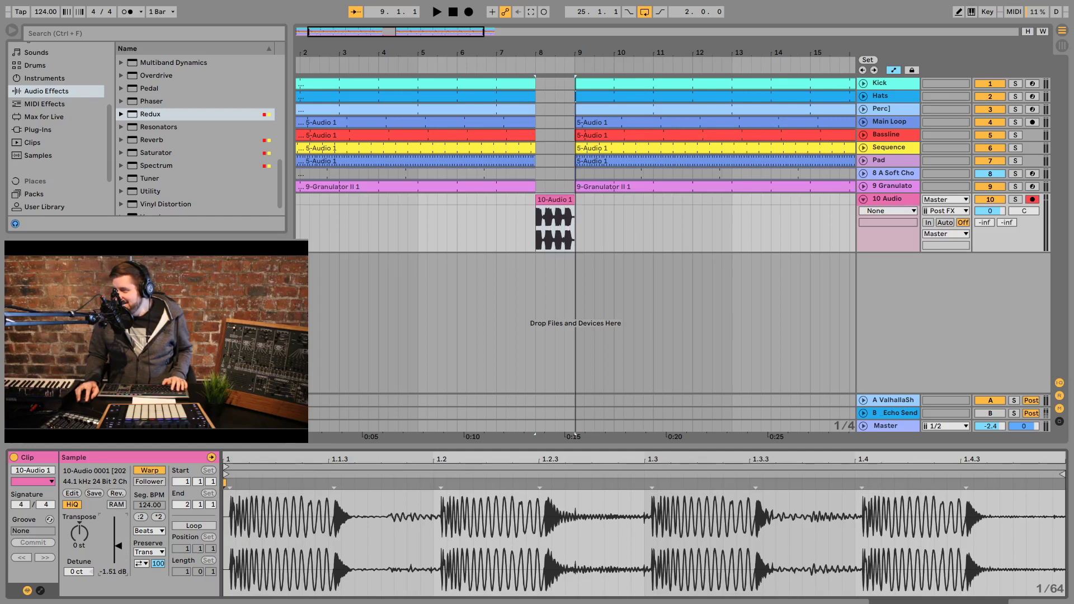
click(529, 61)
key(space)
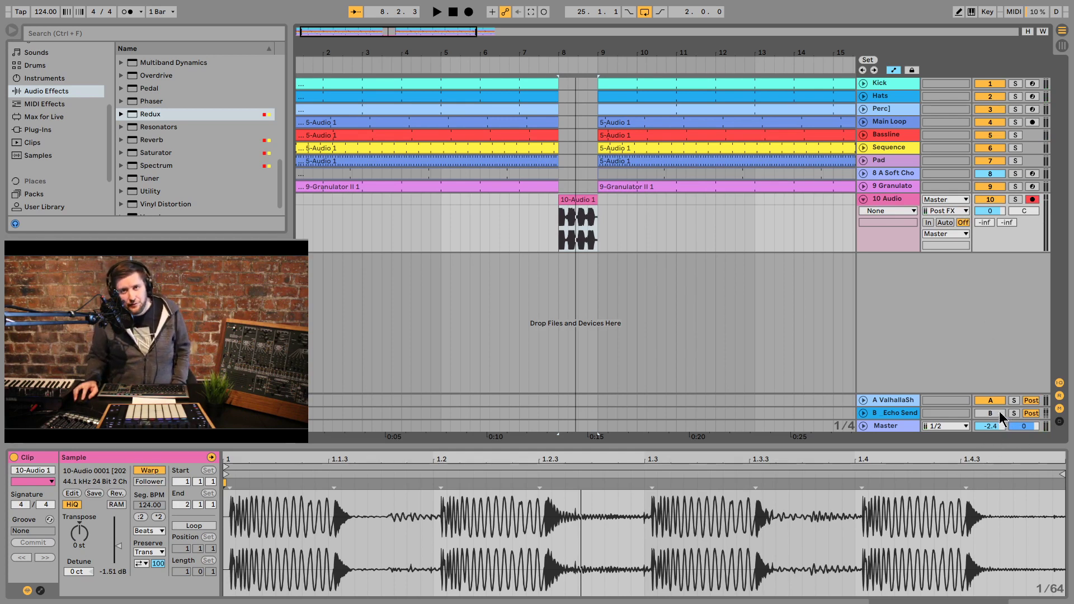
Step: Reverse the recorded audio clip in bar 8 and play the passage through to bar 9
double_click(573, 199)
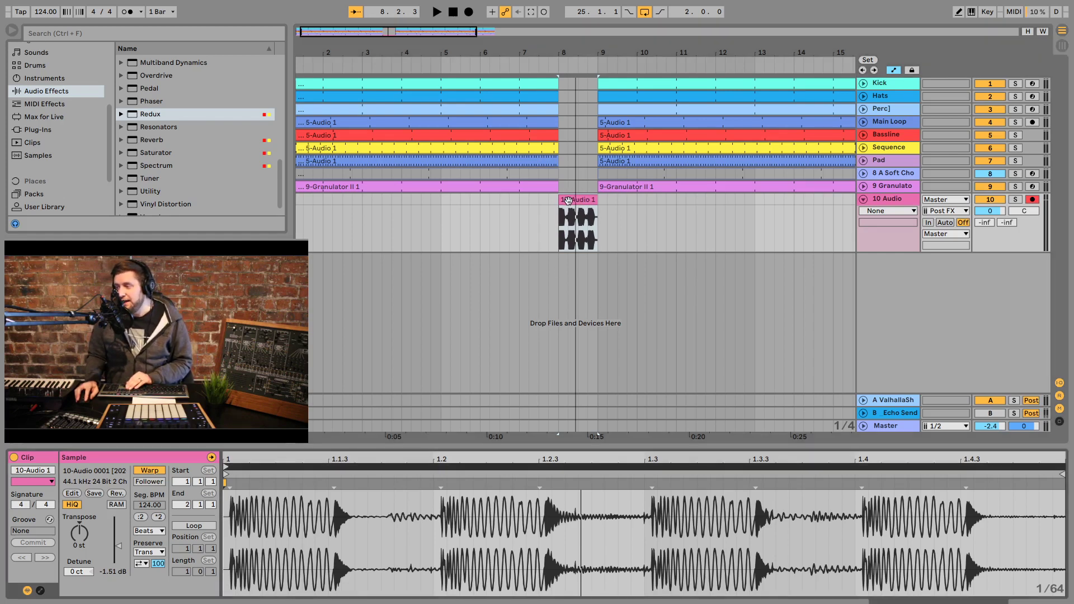
click(117, 493)
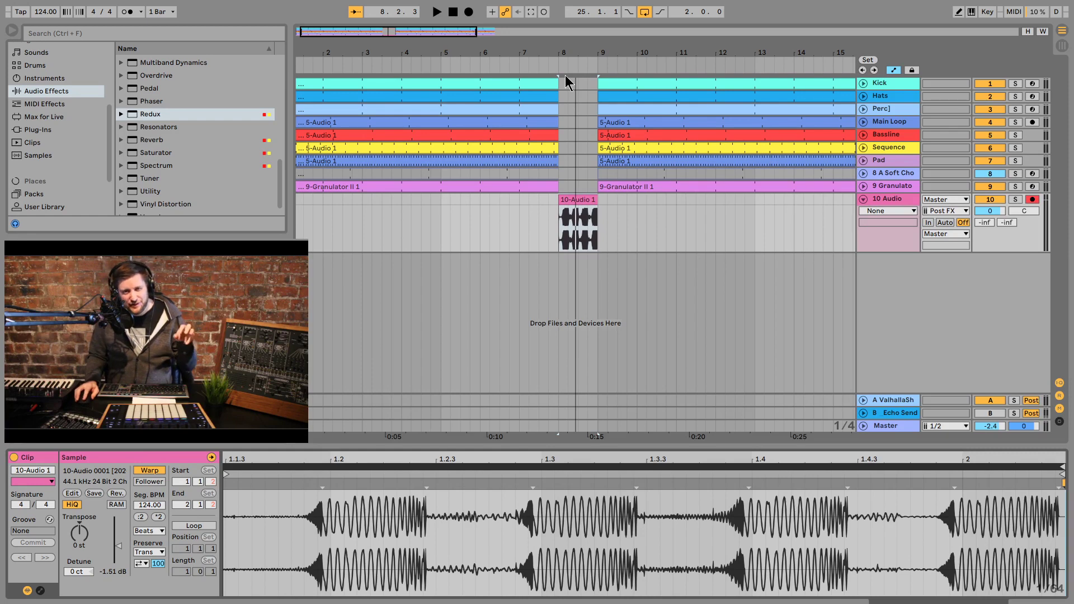
click(526, 66)
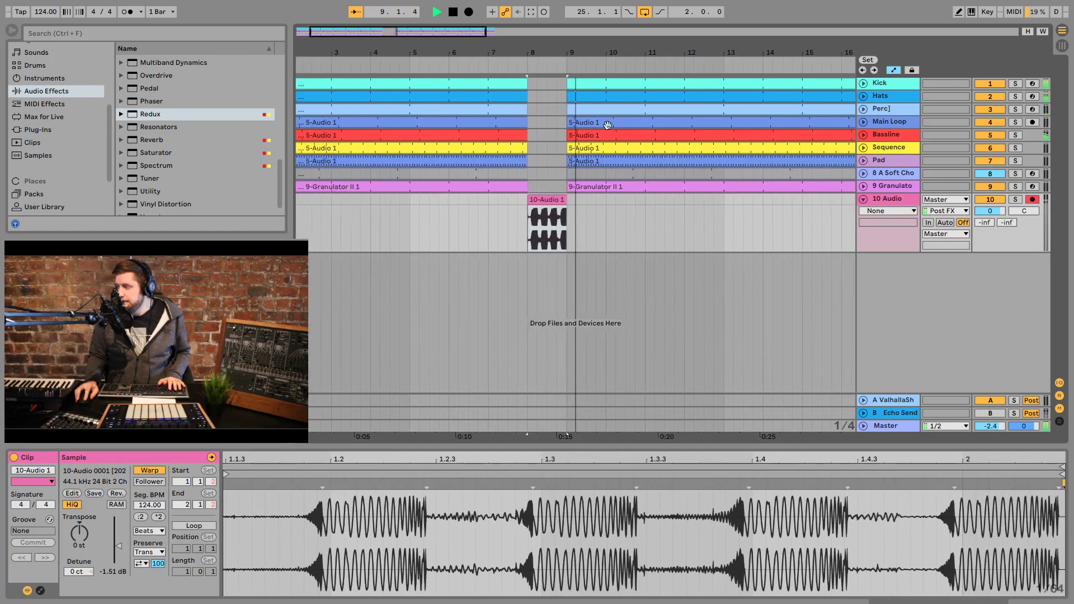
drag(536, 55, 535, 140)
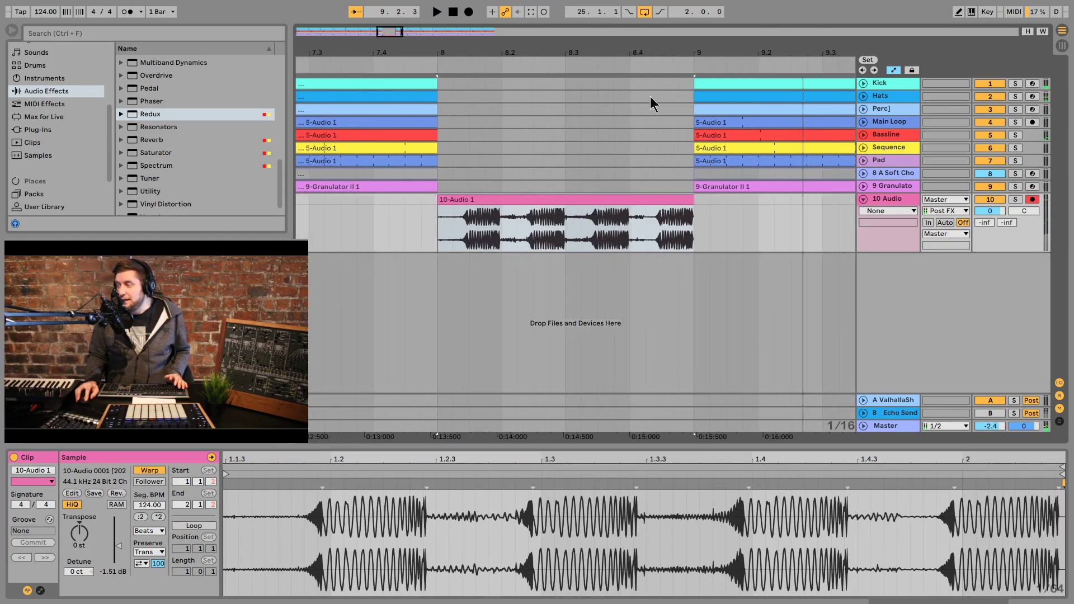